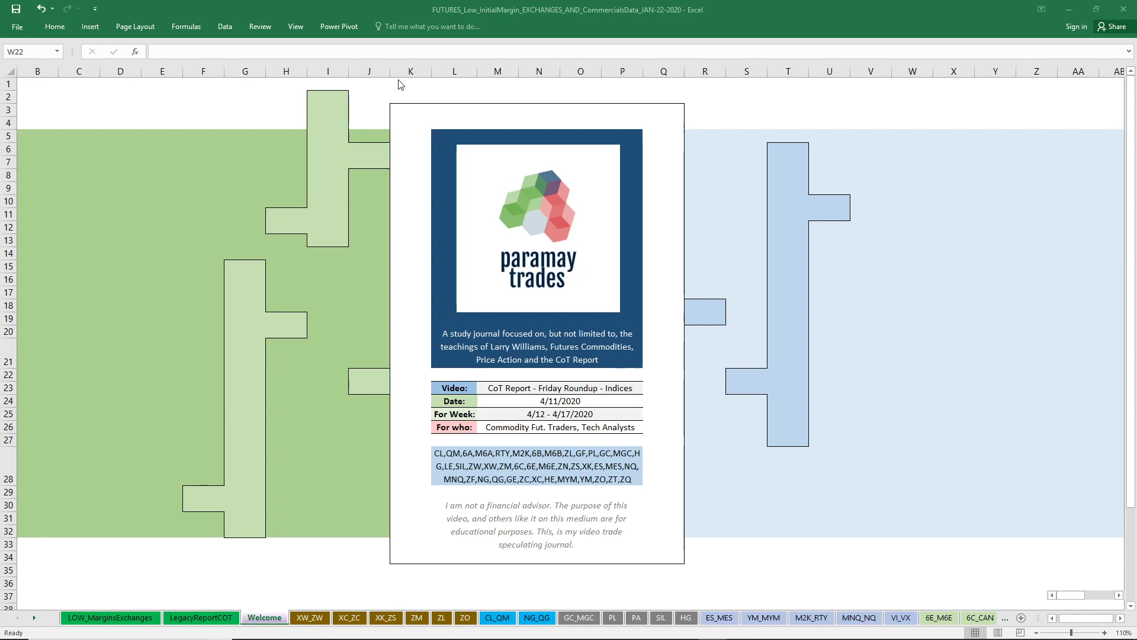
# Examine the 6-month index and five-week-prior values of the Dow, Nasdaq, S&P and Russell rows in the LOW_MarginsExchanges sheet
pyautogui.click(716, 12)
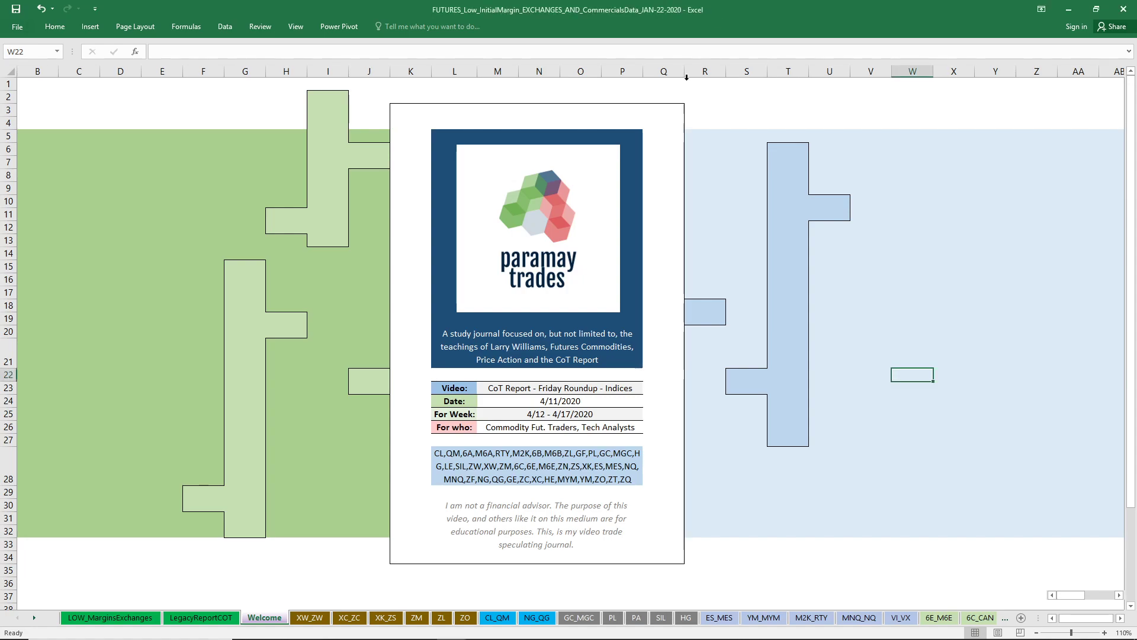
pyautogui.click(121, 619)
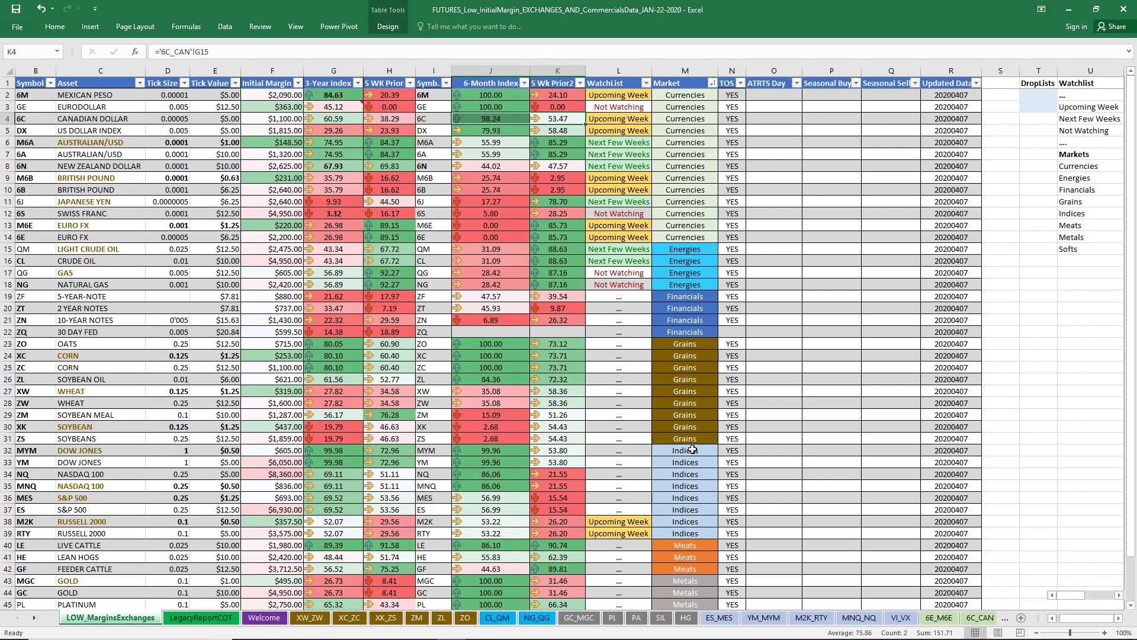
pyautogui.moveTo(692, 449); pyautogui.dragTo(491, 534)
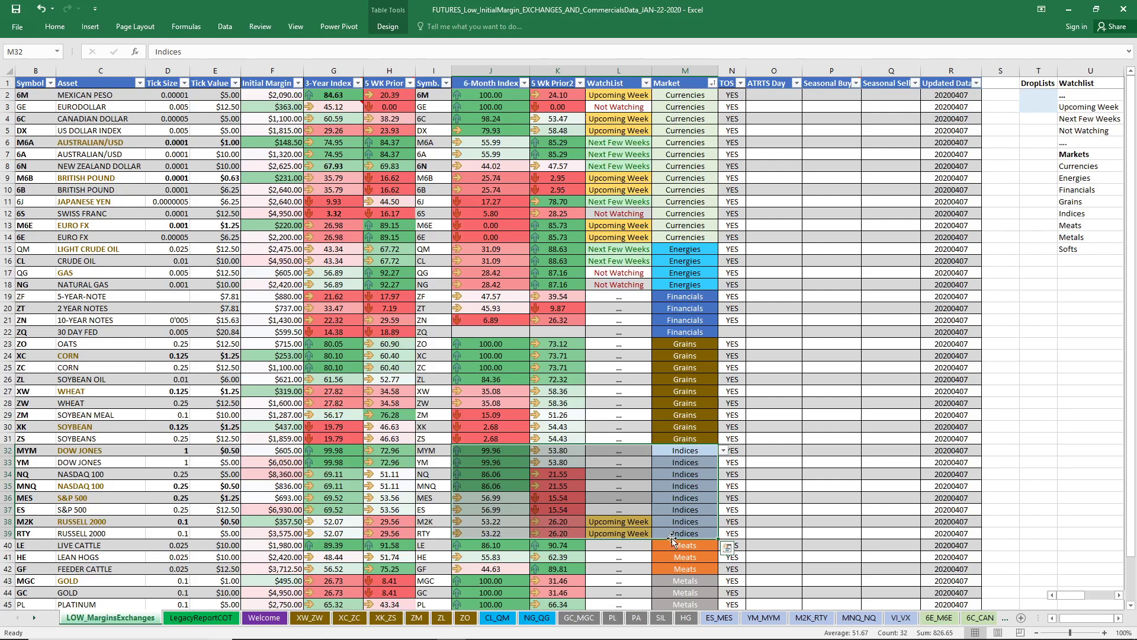
pyautogui.moveTo(565, 455); pyautogui.dragTo(33, 467)
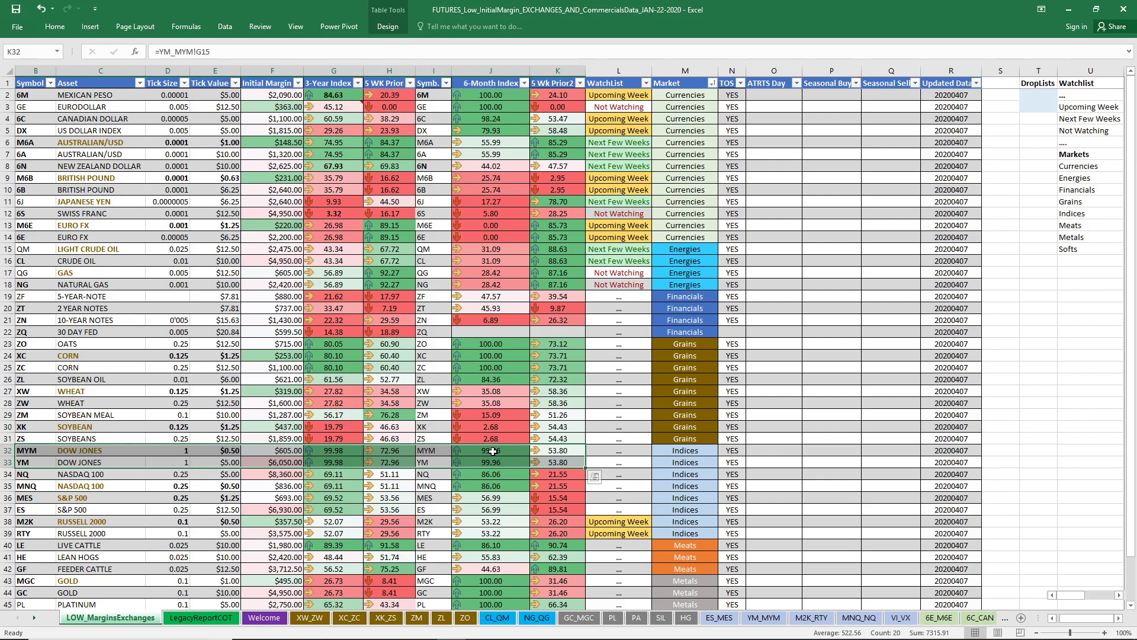
pyautogui.moveTo(567, 473); pyautogui.dragTo(487, 485)
pyautogui.moveTo(554, 498); pyautogui.dragTo(495, 508)
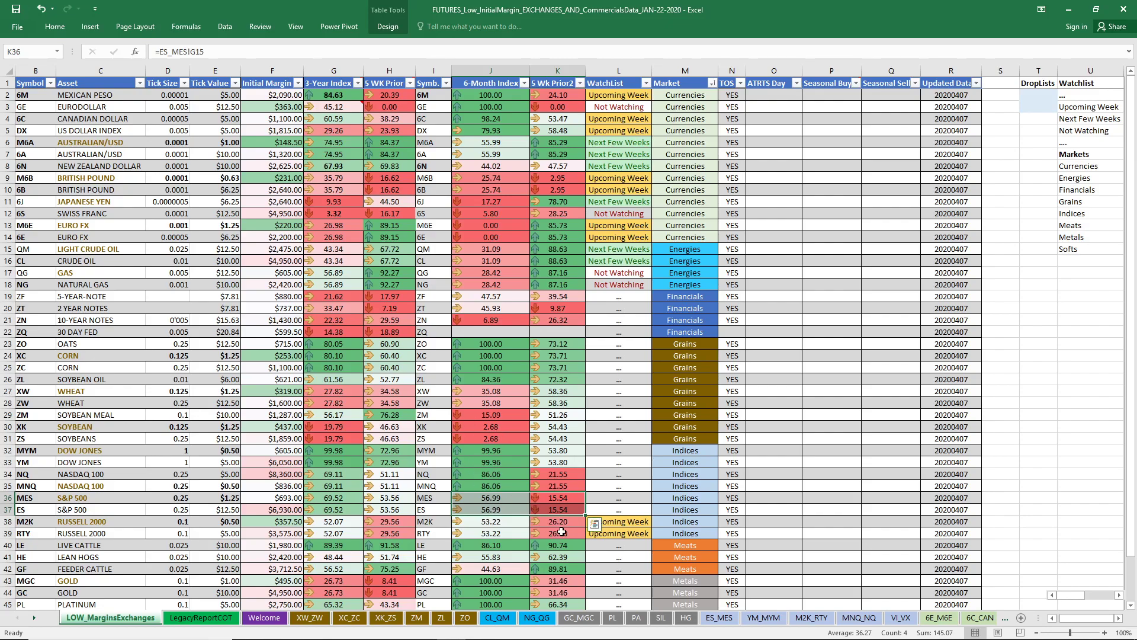
pyautogui.moveTo(560, 521); pyautogui.dragTo(505, 528)
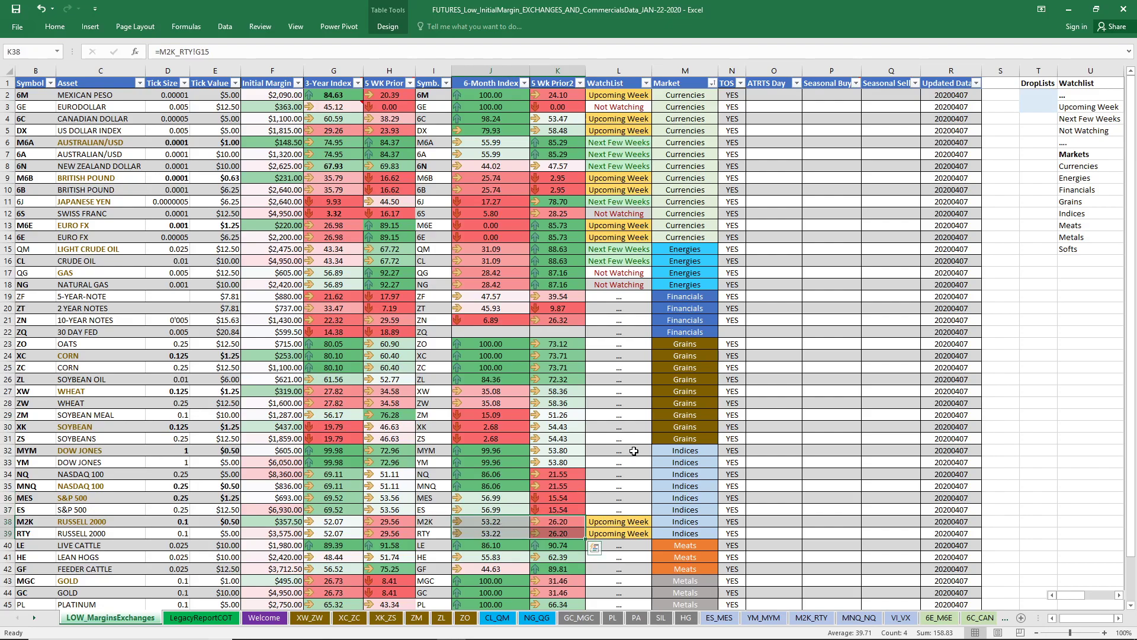
# Set the WatchList status to Upcoming Week for the Dow Jones, Nasdaq 100 and S&P 500 rows, L32 to L37
pyautogui.click(634, 450)
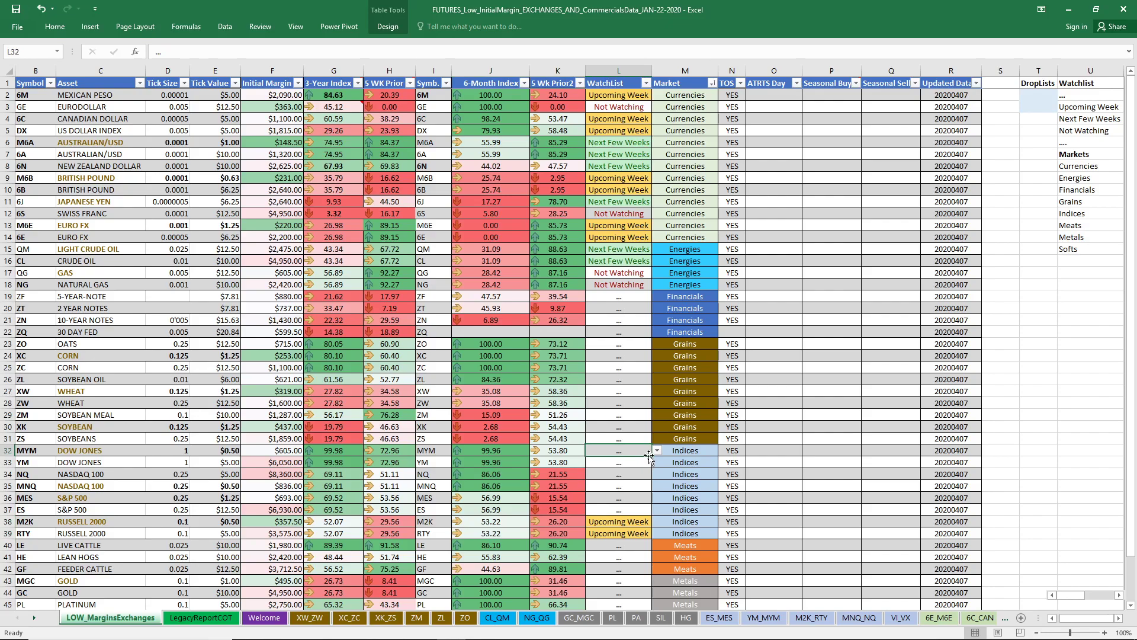
pyautogui.click(657, 450)
pyautogui.click(629, 467)
pyautogui.moveTo(651, 456); pyautogui.dragTo(648, 516)
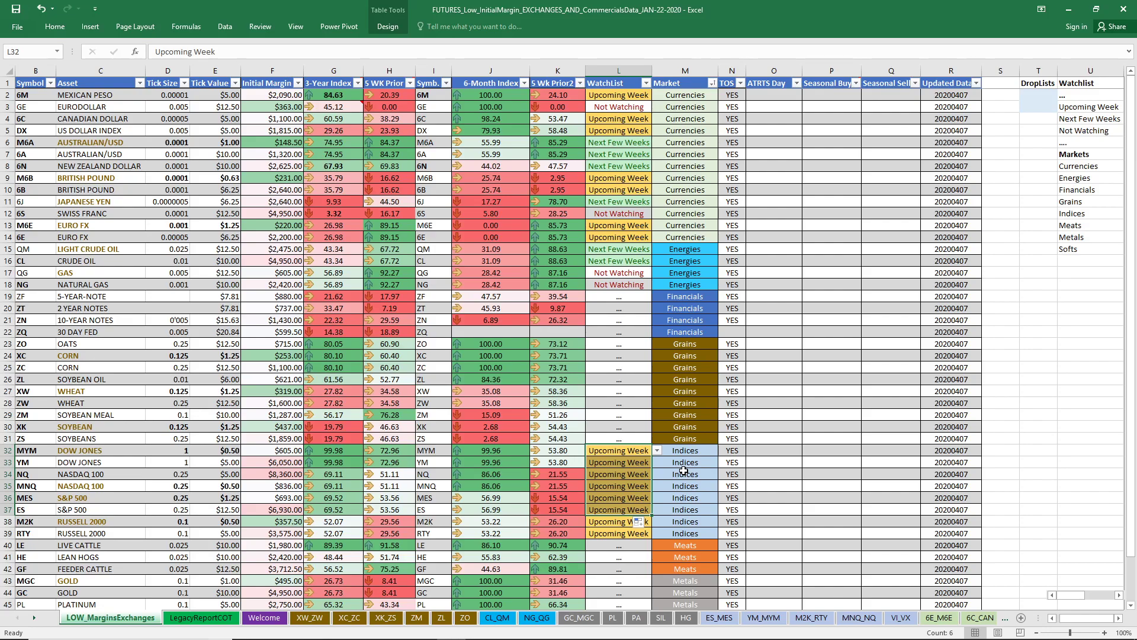
# Compare the Russell, Dow and Nasdaq index values, and examine the Dow's weekly 6-month percentages and latest two weeks' positions in YM_MYM
pyautogui.moveTo(569, 519); pyautogui.dragTo(351, 532)
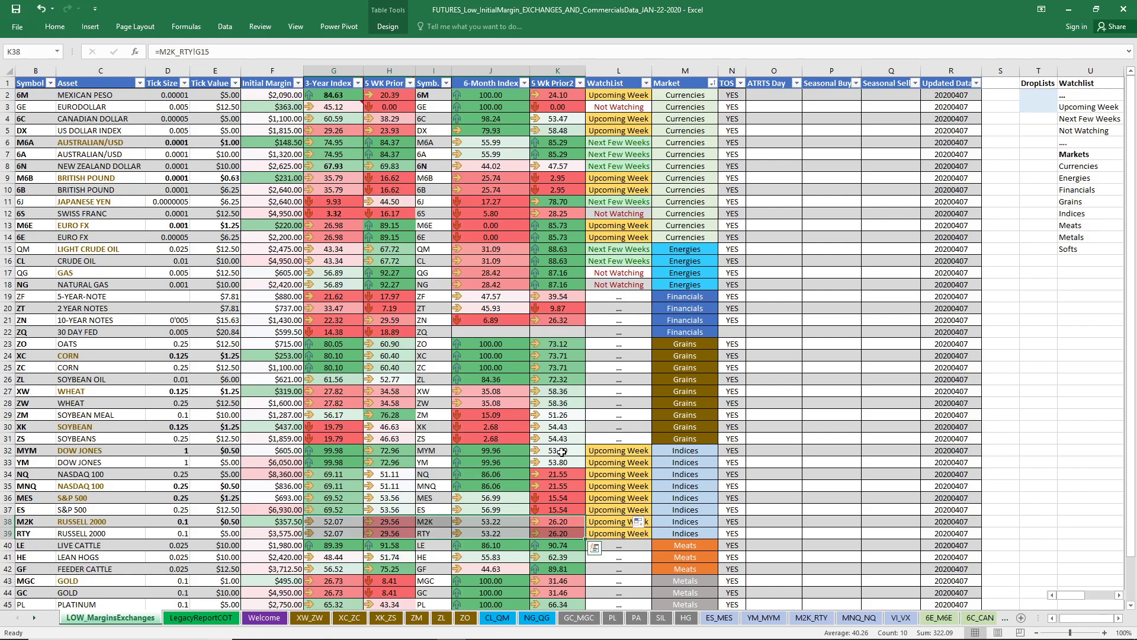
pyautogui.moveTo(562, 452); pyautogui.dragTo(498, 484)
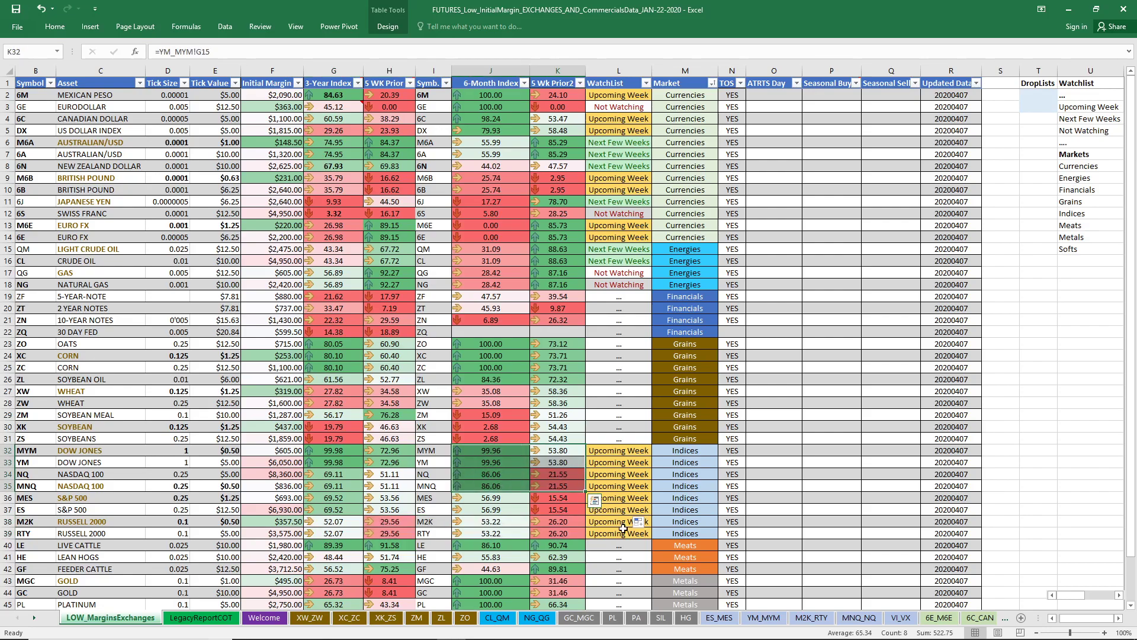
pyautogui.click(763, 618)
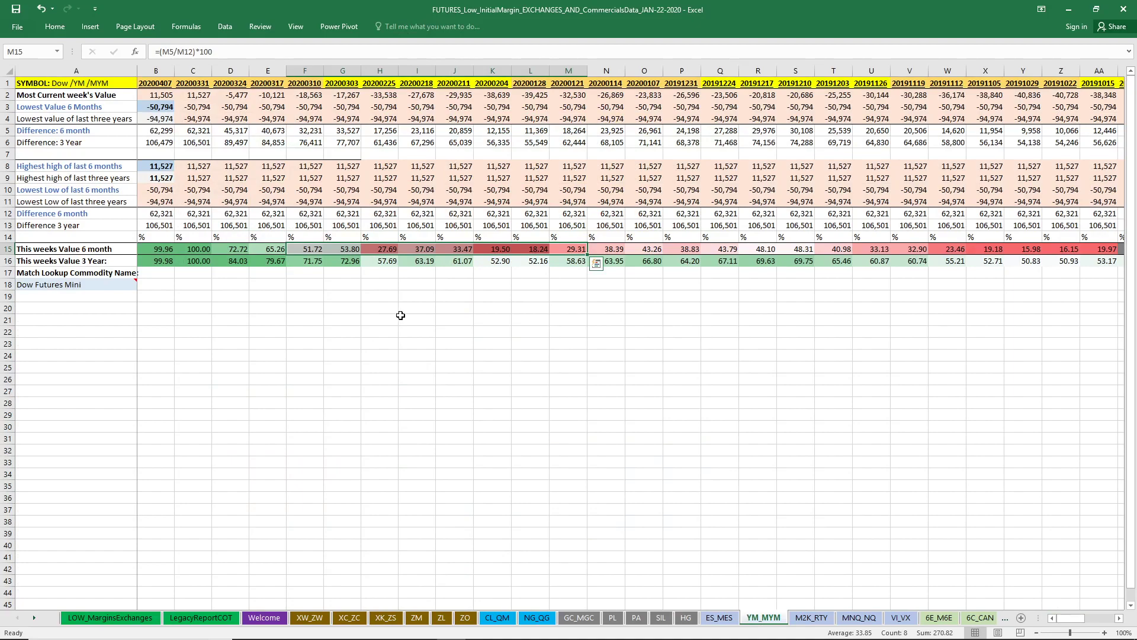
pyautogui.click(570, 250)
pyautogui.moveTo(570, 250); pyautogui.dragTo(383, 250)
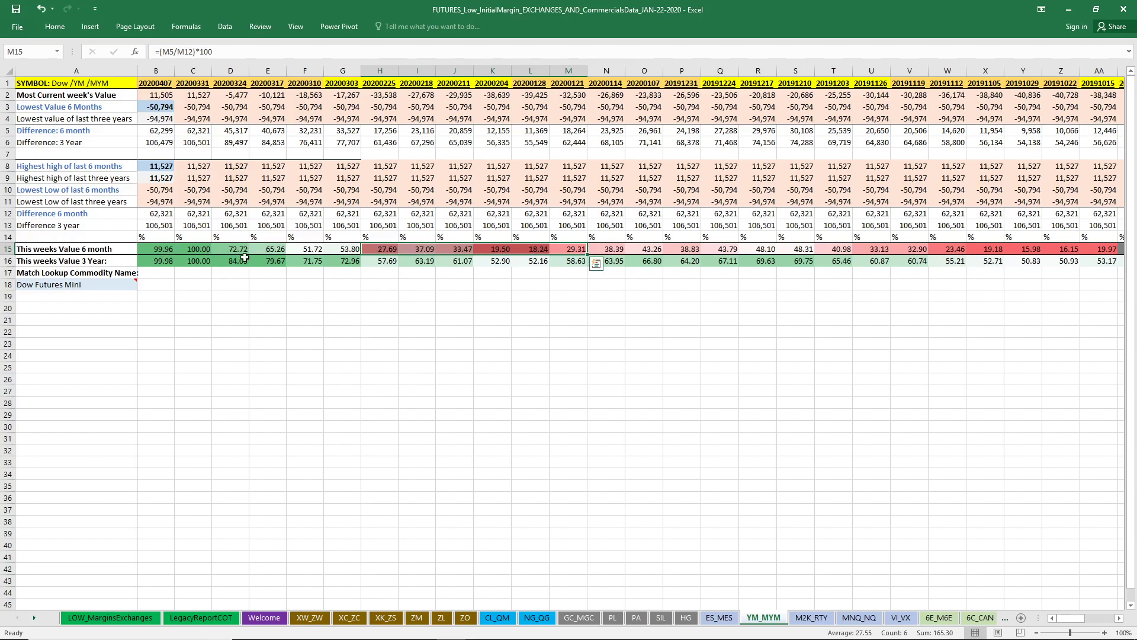
pyautogui.click(203, 249)
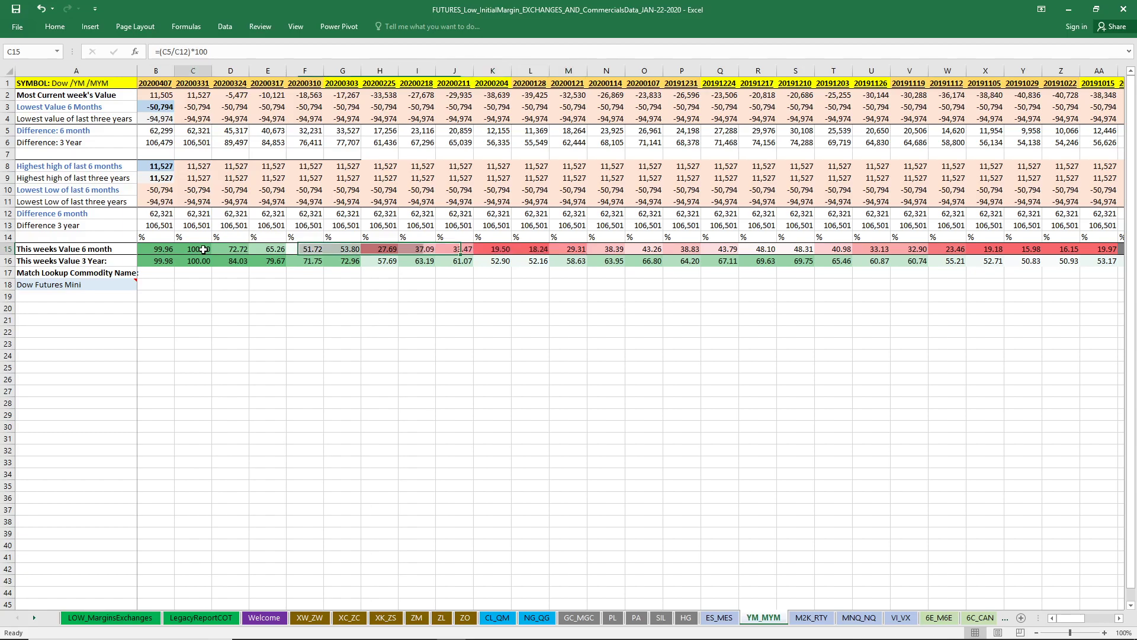
pyautogui.click(157, 248)
pyautogui.moveTo(205, 247); pyautogui.dragTo(164, 249)
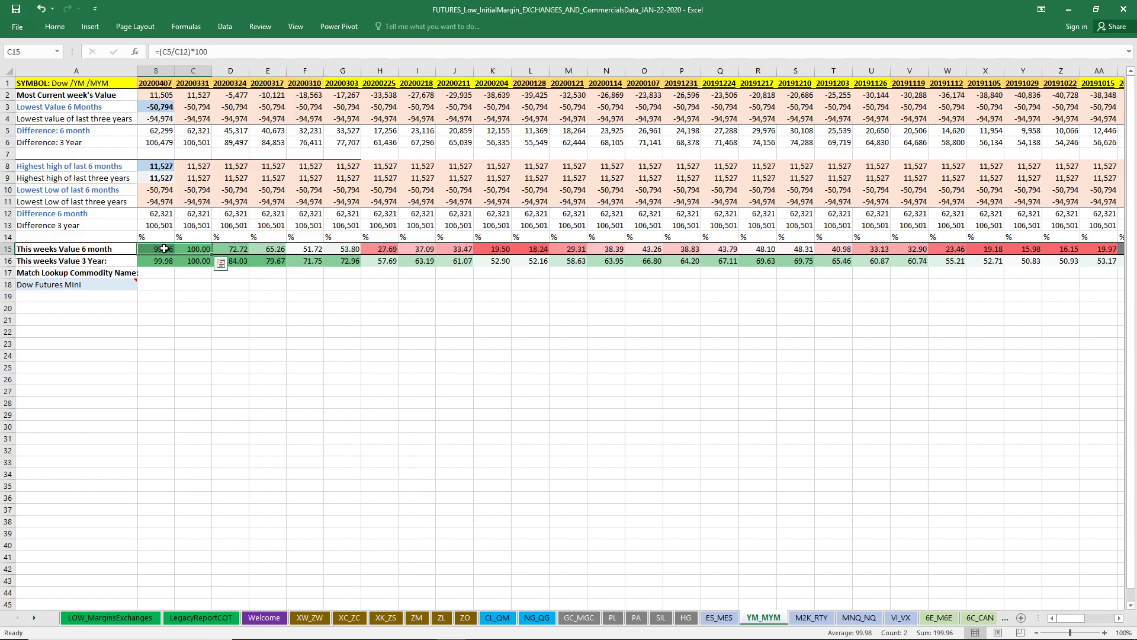
pyautogui.moveTo(202, 94); pyautogui.dragTo(164, 94)
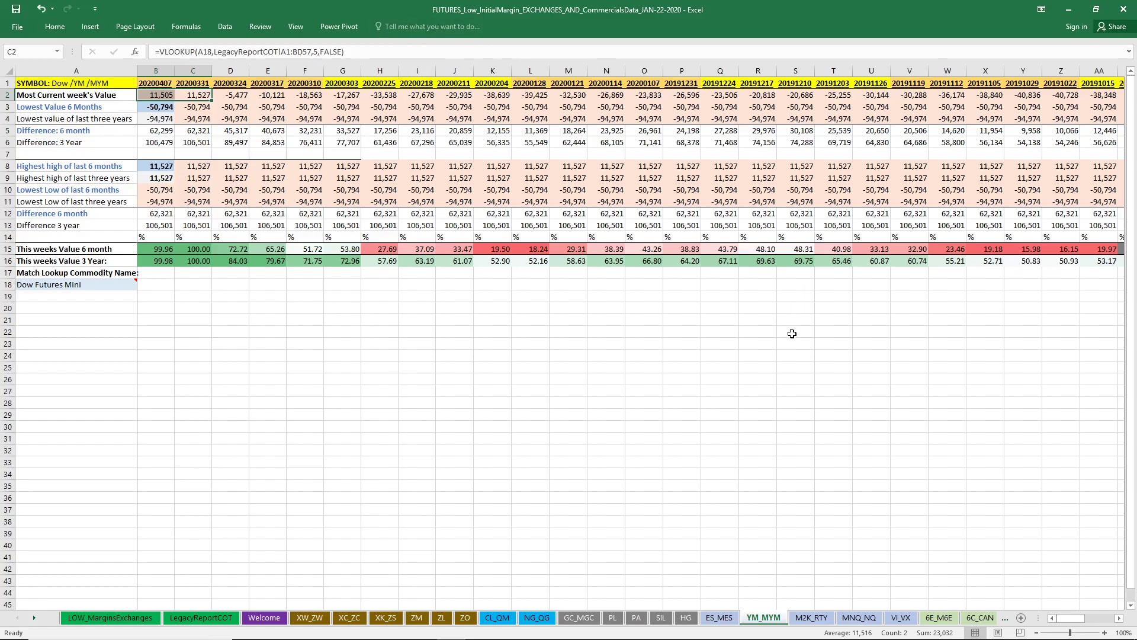
# Examine the Russell 2000's weekly 6-month percentages in M2K_RTY, from the November 2019 weeks through 20200407
pyautogui.click(812, 618)
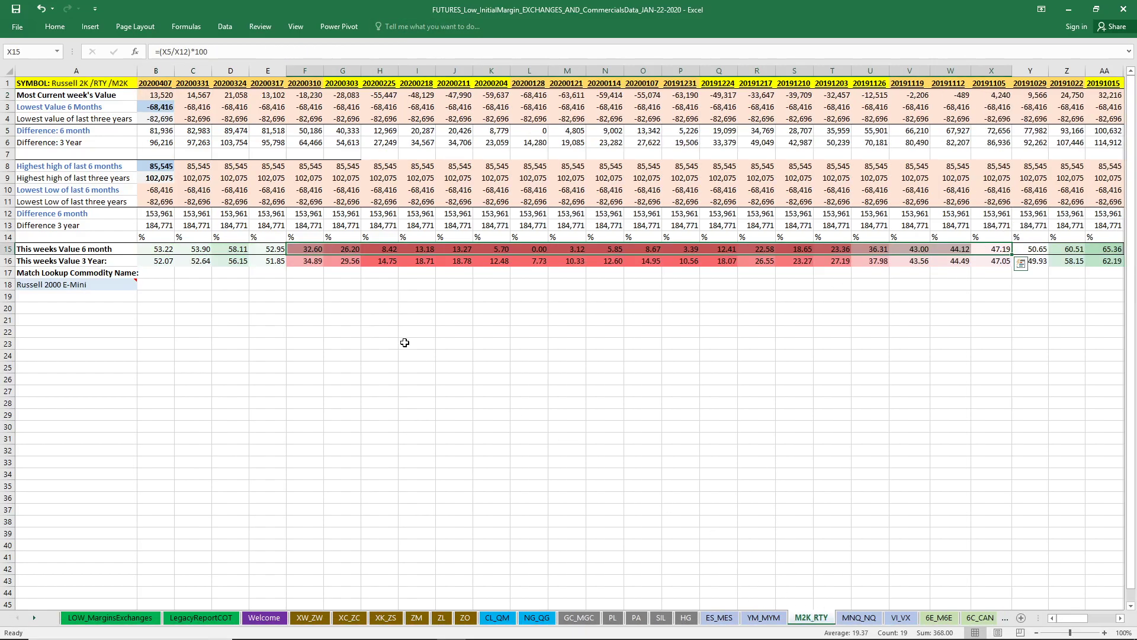
pyautogui.moveTo(980, 246); pyautogui.dragTo(313, 248)
pyautogui.moveTo(871, 249); pyautogui.dragTo(305, 249)
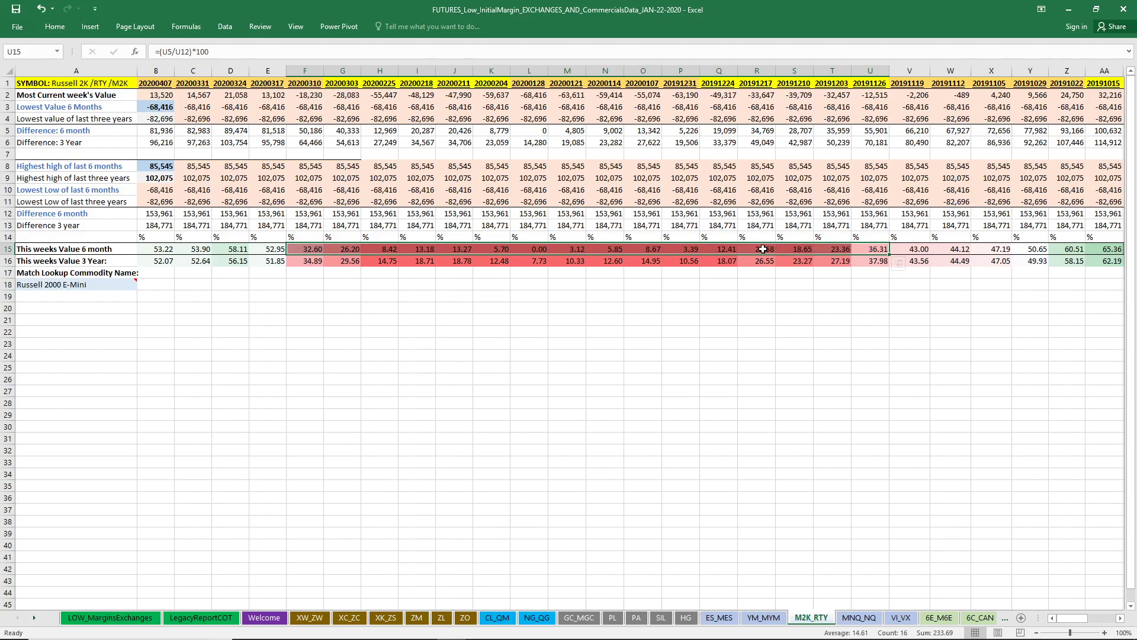
pyautogui.moveTo(272, 248); pyautogui.dragTo(162, 248)
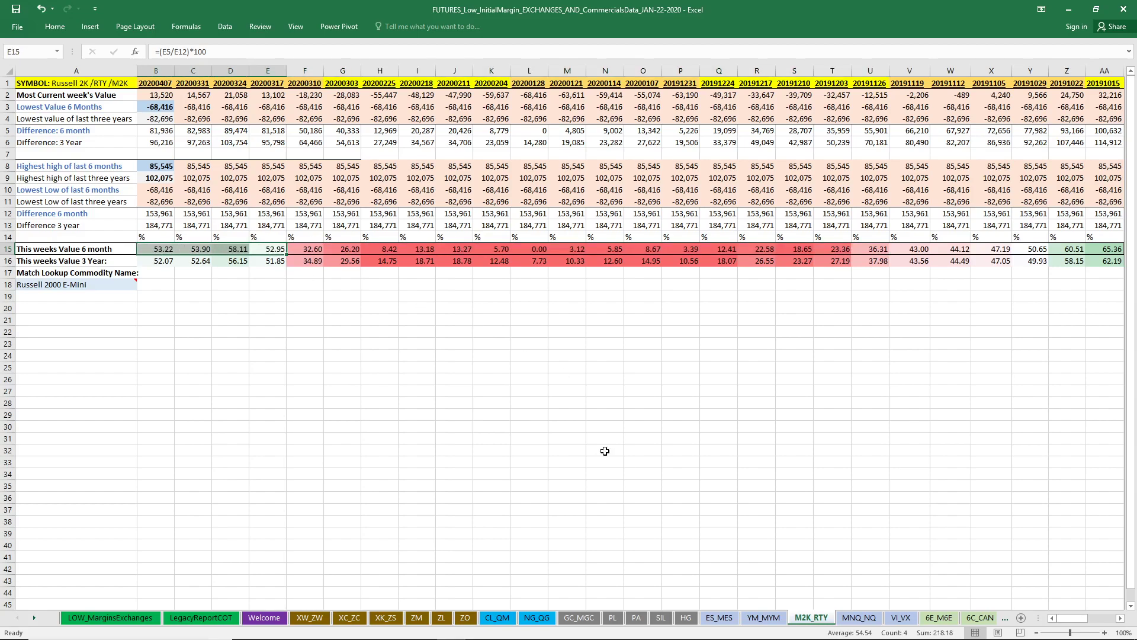
# Examine the Nasdaq 100's 6-month percentages in MNQ_NQ from 20200225 through 20200407
pyautogui.click(859, 617)
pyautogui.click(440, 248)
pyautogui.moveTo(440, 249); pyautogui.dragTo(263, 249)
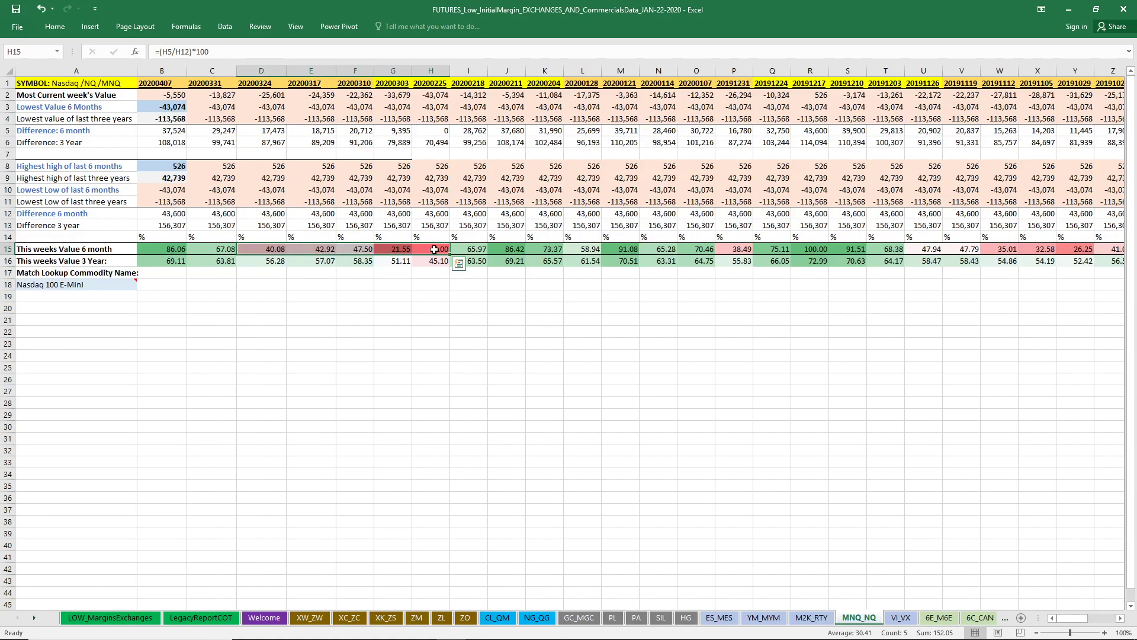
pyautogui.click(177, 250)
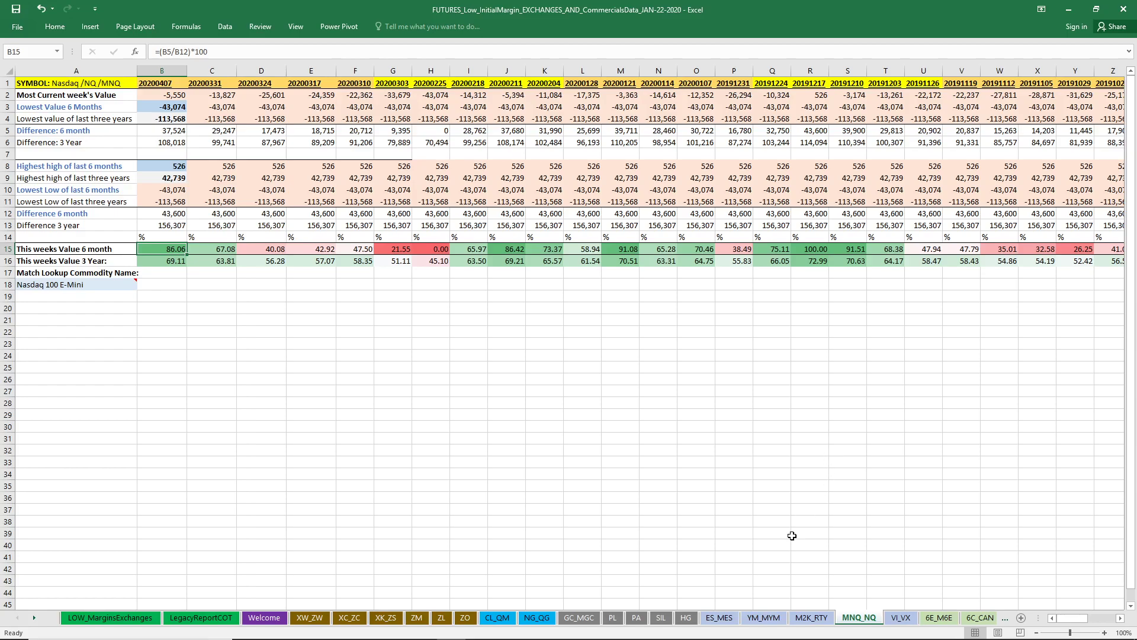
# Examine the S&P 500's recent 6-month percentages in ES_MES against the Russell sheet, and return to the LOW_MarginsExchanges overview
pyautogui.click(719, 619)
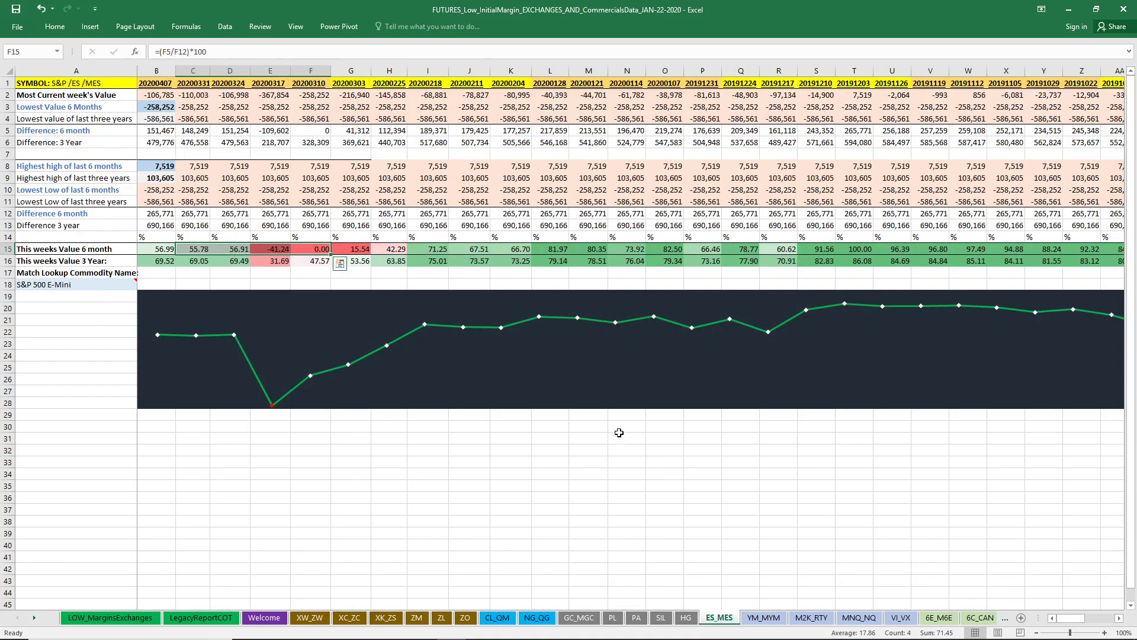
pyautogui.moveTo(396, 250); pyautogui.dragTo(160, 250)
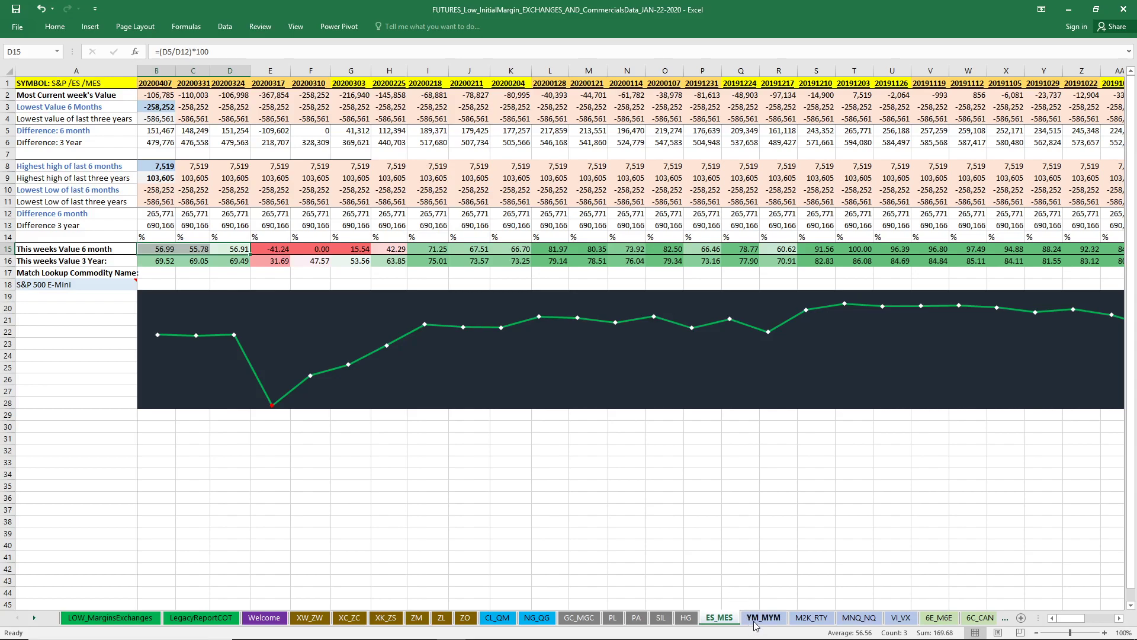
pyautogui.click(812, 618)
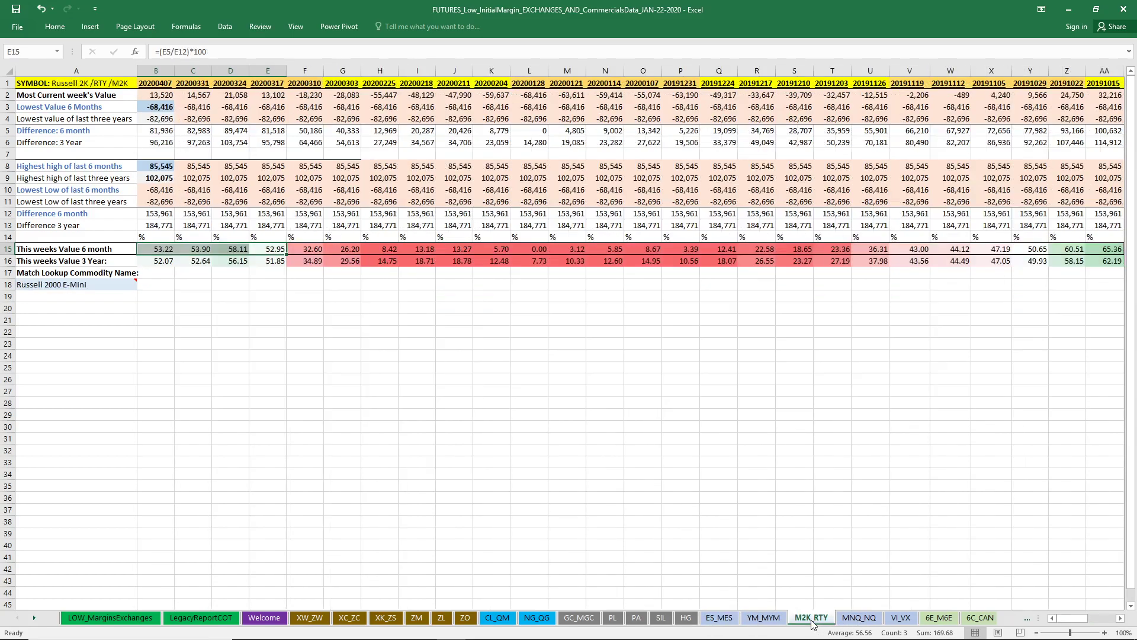
pyautogui.click(758, 622)
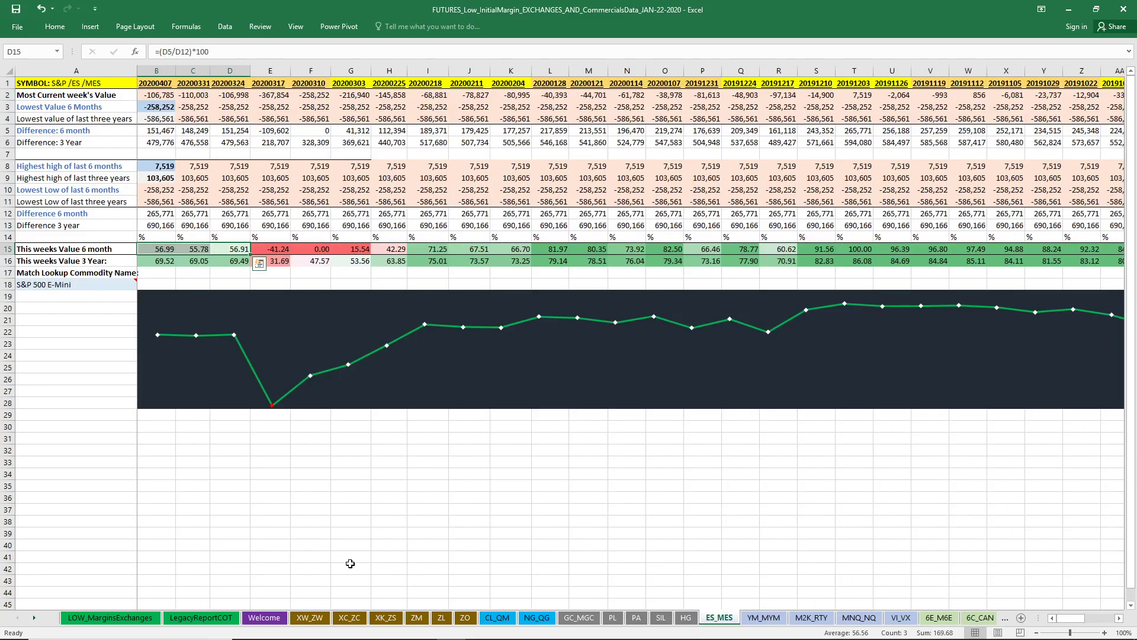
pyautogui.click(99, 620)
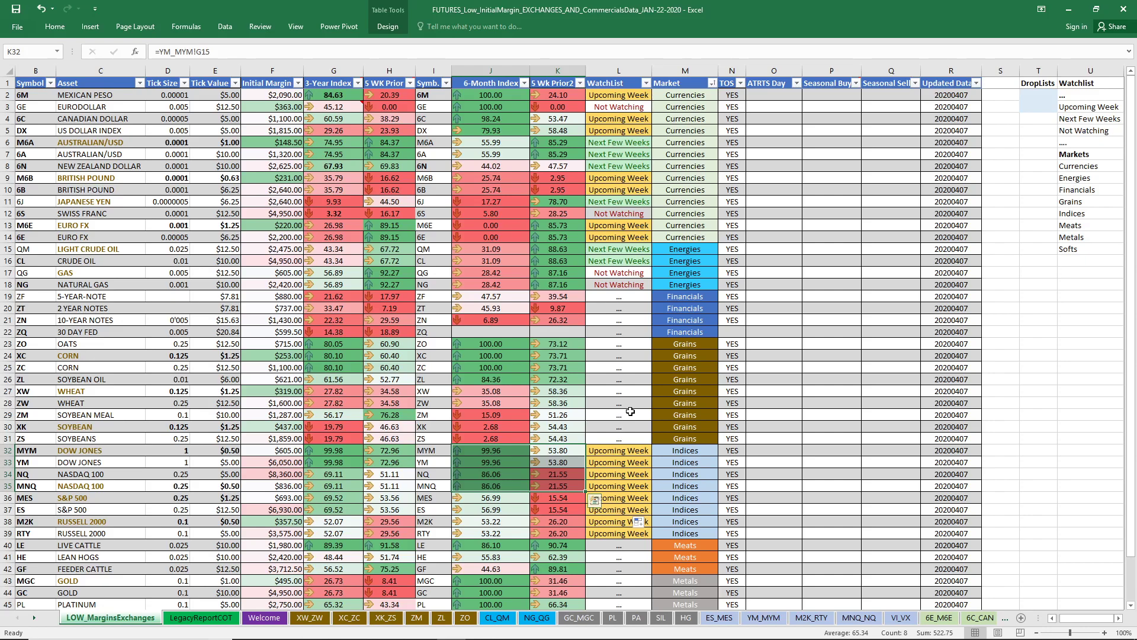
# Switch to the thinkorswim hourly chart and load the /NQ futures symbol
pyautogui.click(1080, 15)
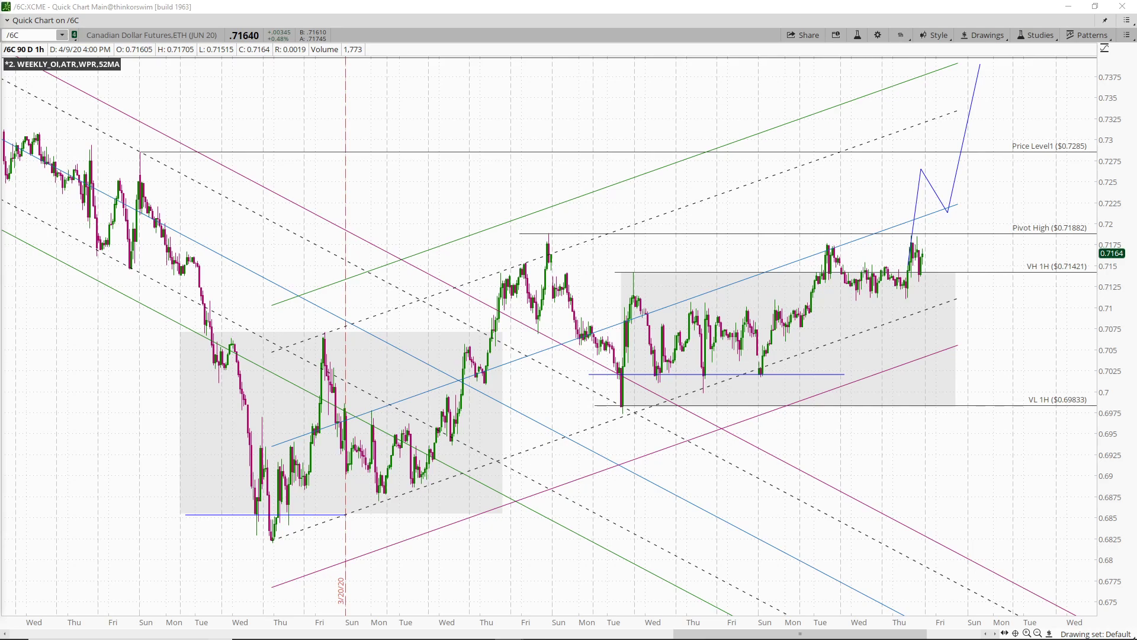
pyautogui.write('/NQ')
pyautogui.press('Return')
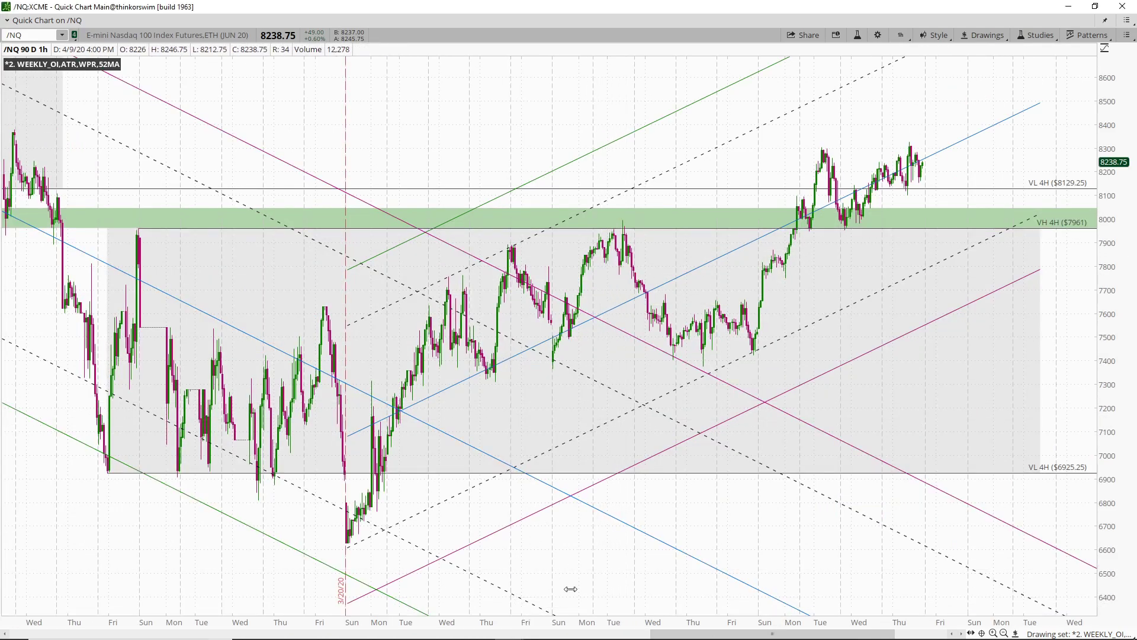
pyautogui.scroll(-5, 543, 603)
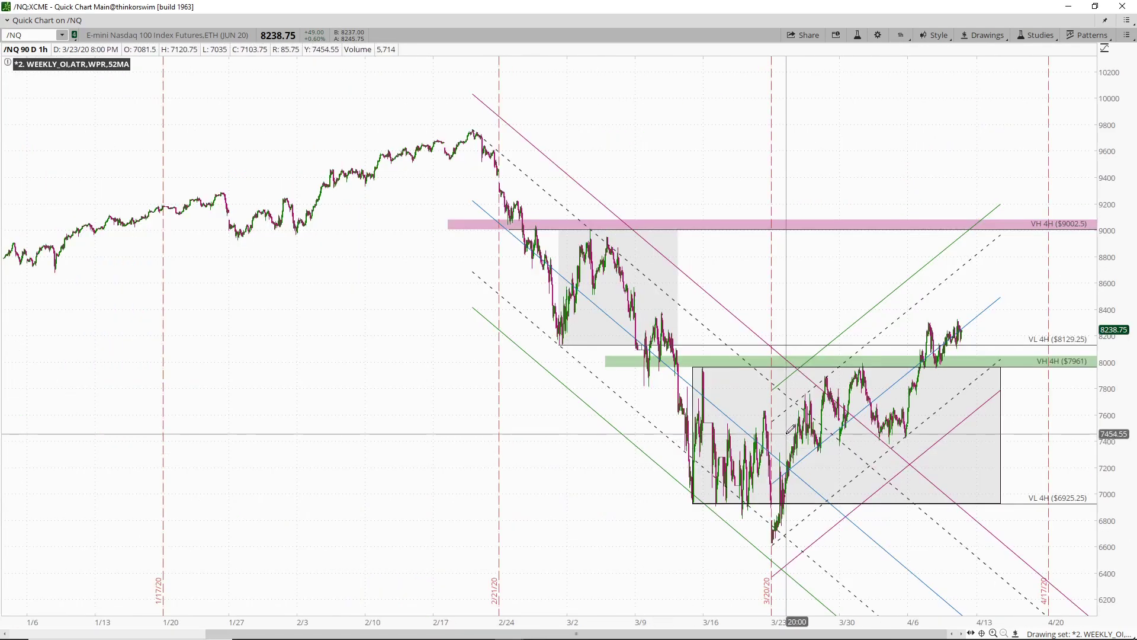
# Bring up the daily /NQ chart with the CoT studies, clear its drawing set and maximize the chart window
pyautogui.click(1095, 7)
pyautogui.click(1088, 187)
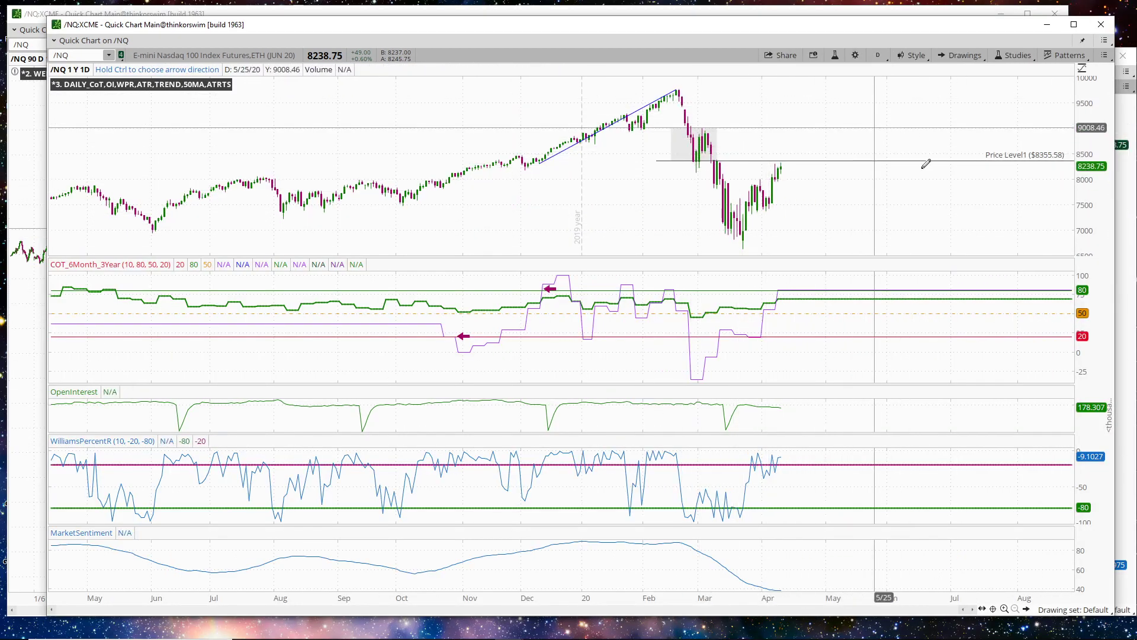
pyautogui.rightClick(904, 181)
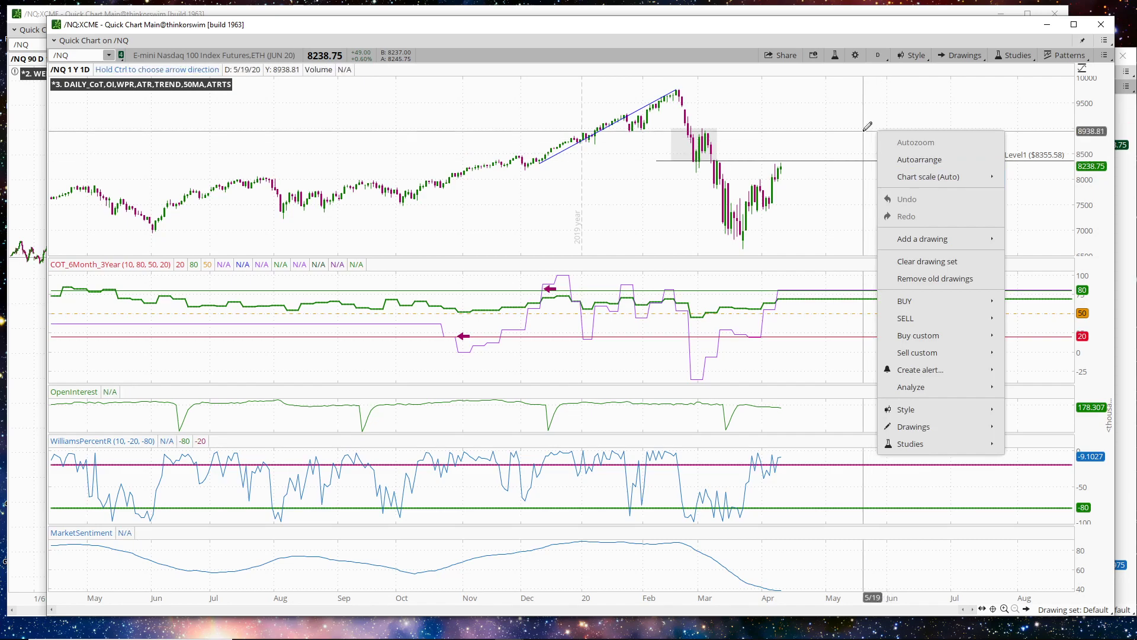
pyautogui.click(910, 261)
pyautogui.click(626, 86)
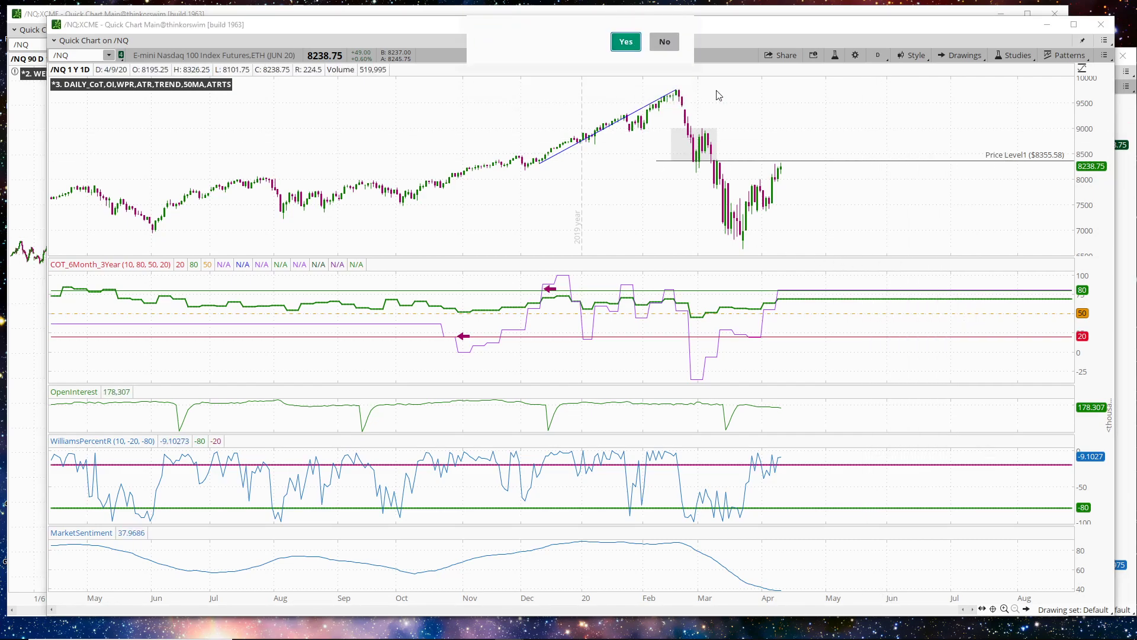
pyautogui.click(1080, 30)
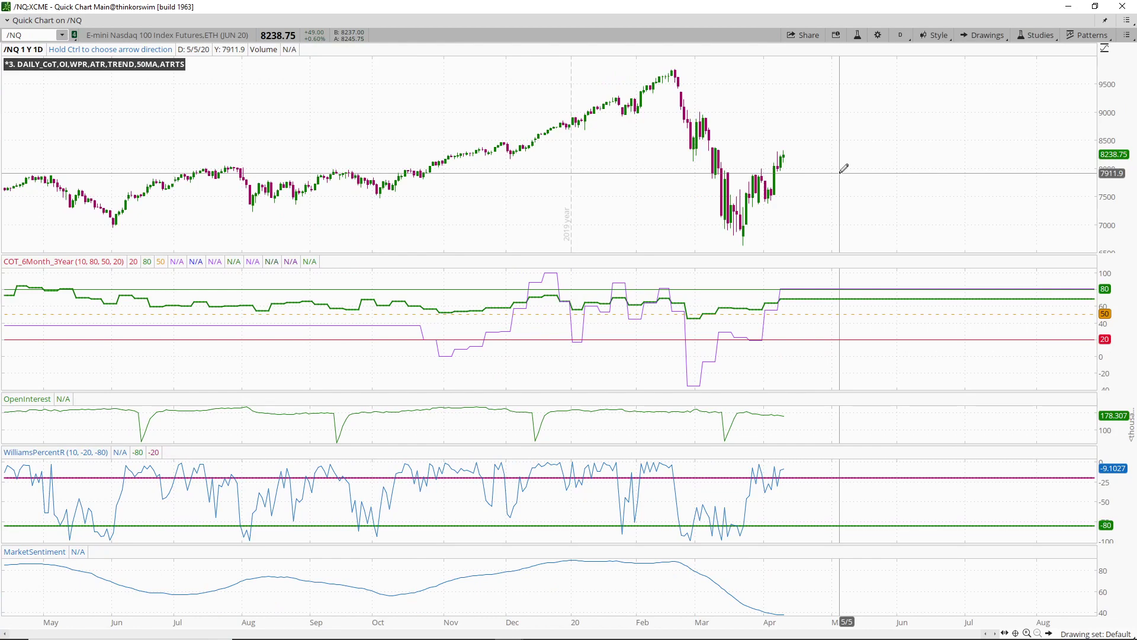
# Switch to Snip & Sketch and capture a new rectangular snip of the daily /NQ chart with all its study panes
pyautogui.click(566, 628)
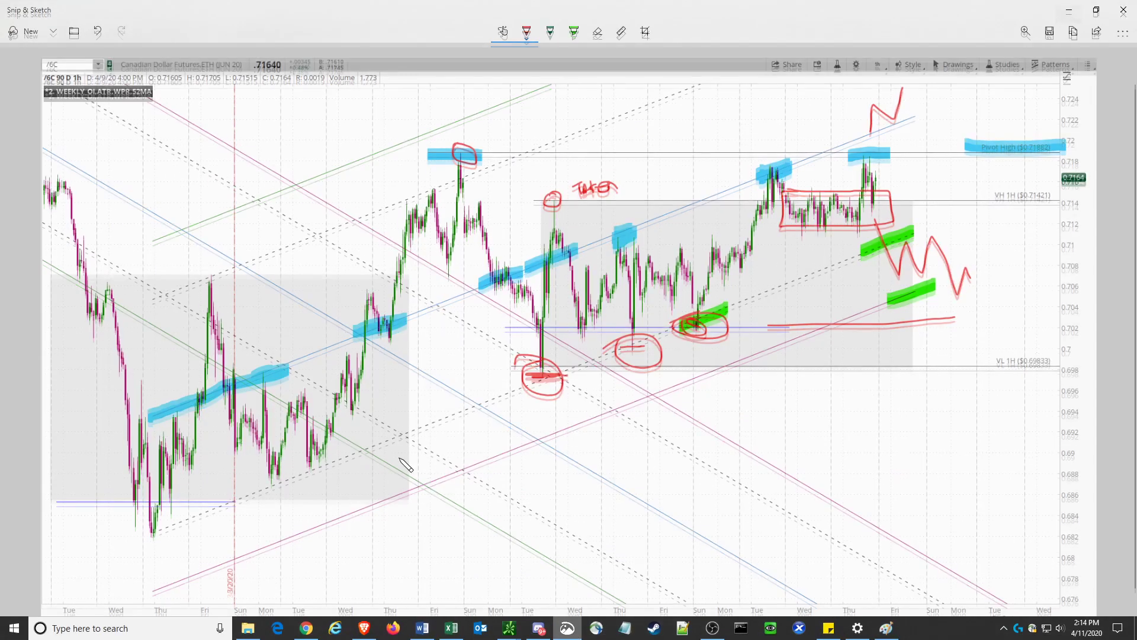
pyautogui.click(27, 34)
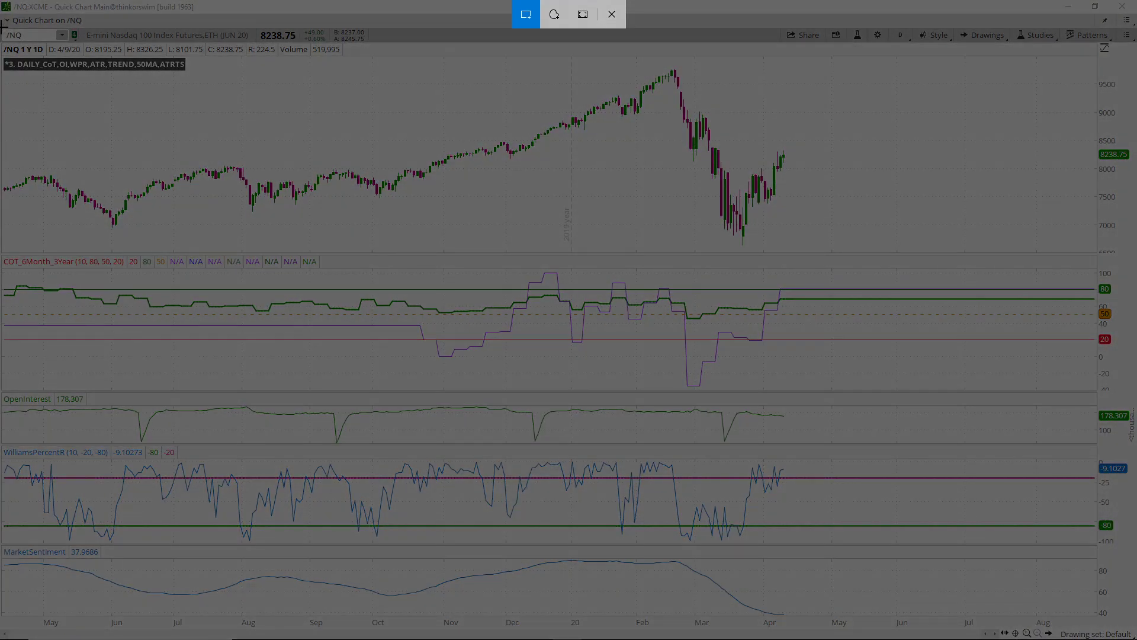
pyautogui.moveTo(4, 28)
pyautogui.mouseDown()
pyautogui.moveTo(249, 127)
pyautogui.moveTo(1033, 590)
pyautogui.moveTo(1136, 639)
pyautogui.mouseUp()
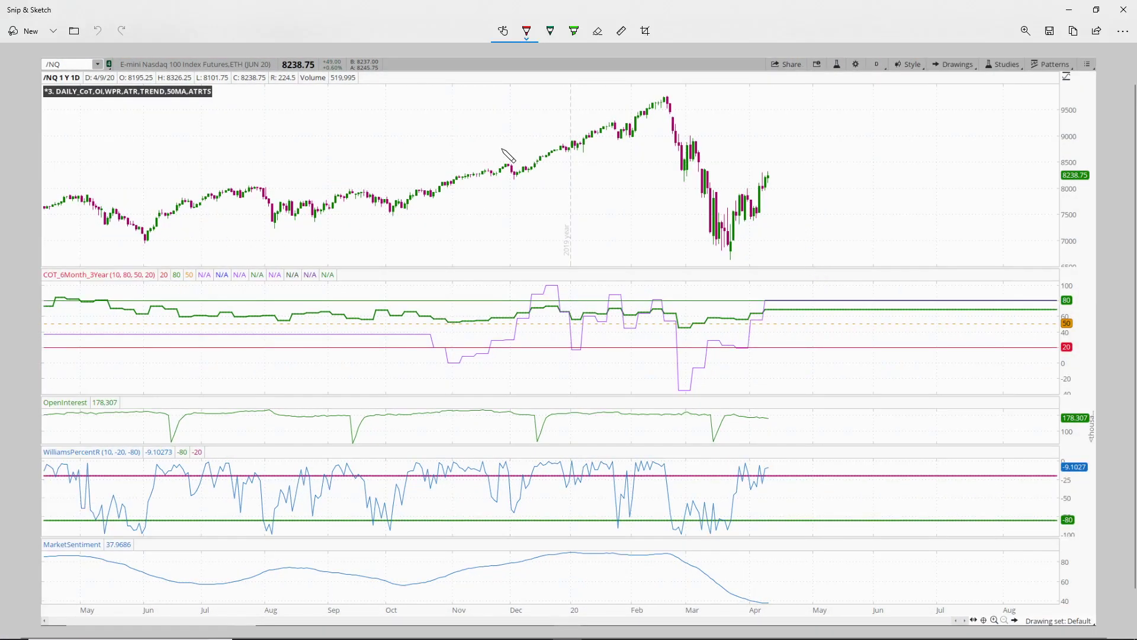
# Highlight the CoT line's March–April rise in green, circle its late-February drop through 20 in red, and box the matching price zone
pyautogui.click(573, 31)
pyautogui.moveTo(678, 387)
pyautogui.mouseDown()
pyautogui.moveTo(706, 372)
pyautogui.moveTo(718, 342)
pyautogui.moveTo(747, 351)
pyautogui.moveTo(767, 304)
pyautogui.moveTo(782, 301)
pyautogui.mouseUp()
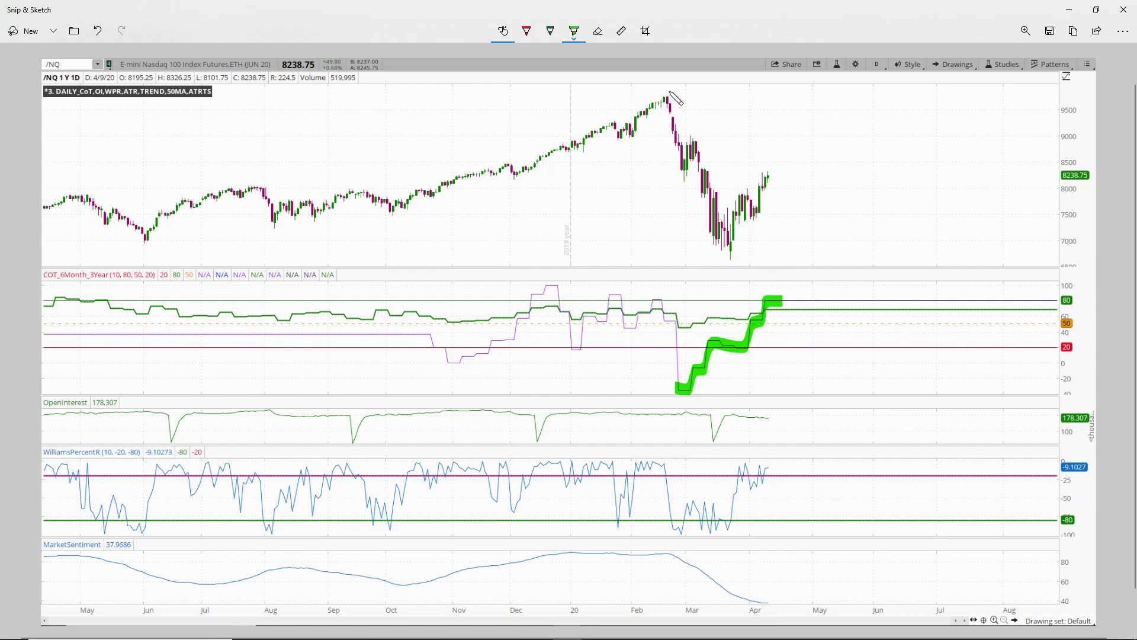
pyautogui.click(527, 31)
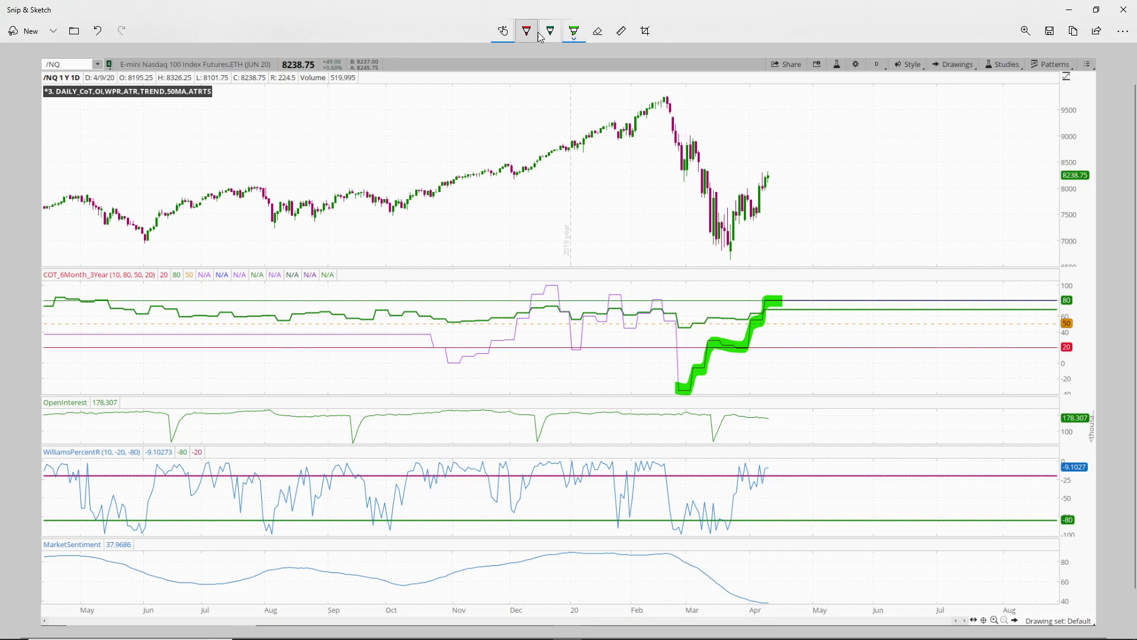
pyautogui.moveTo(680, 347)
pyautogui.mouseDown()
pyautogui.moveTo(673, 353)
pyautogui.moveTo(681, 345)
pyautogui.mouseUp()
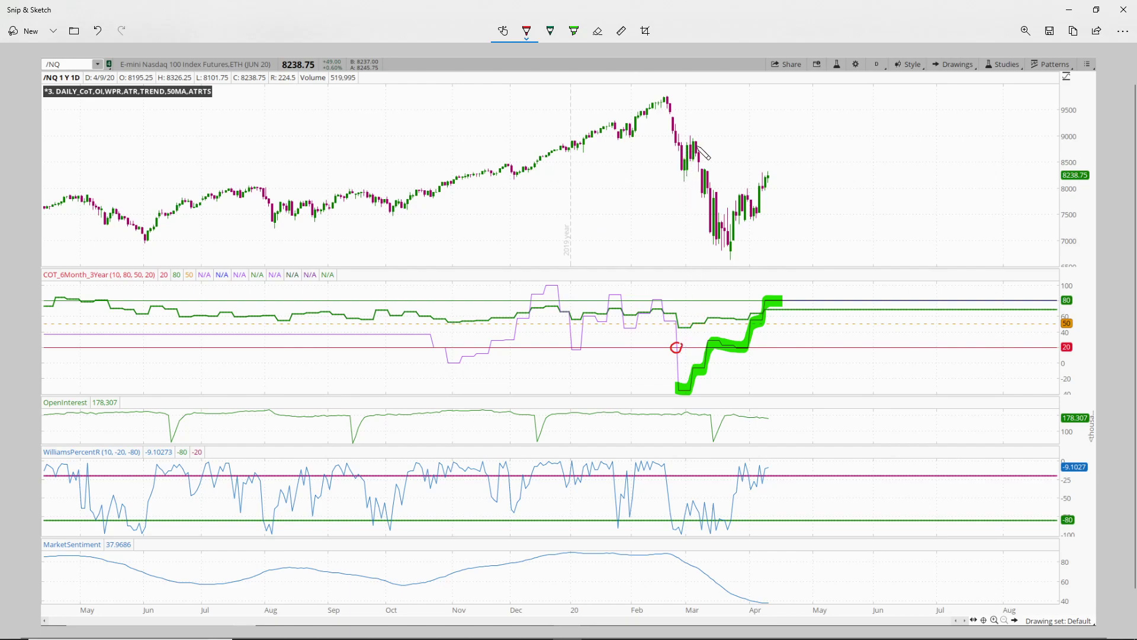
pyautogui.moveTo(661, 139)
pyautogui.mouseDown()
pyautogui.moveTo(722, 149)
pyautogui.moveTo(674, 166)
pyautogui.moveTo(664, 143)
pyautogui.mouseUp()
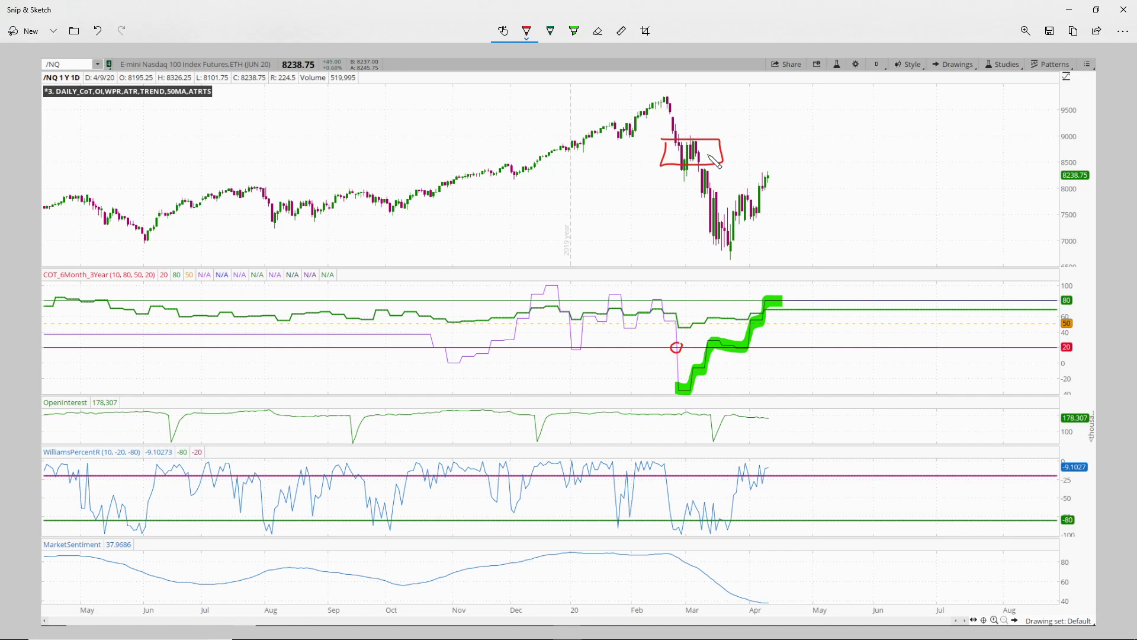
# Highlight the CoT line's November–December rise in green, mark its stretch below 20 in red, and highlight the matching November price range
pyautogui.click(574, 31)
pyautogui.moveTo(445, 359)
pyautogui.mouseDown()
pyautogui.moveTo(509, 337)
pyautogui.moveTo(551, 285)
pyautogui.mouseUp()
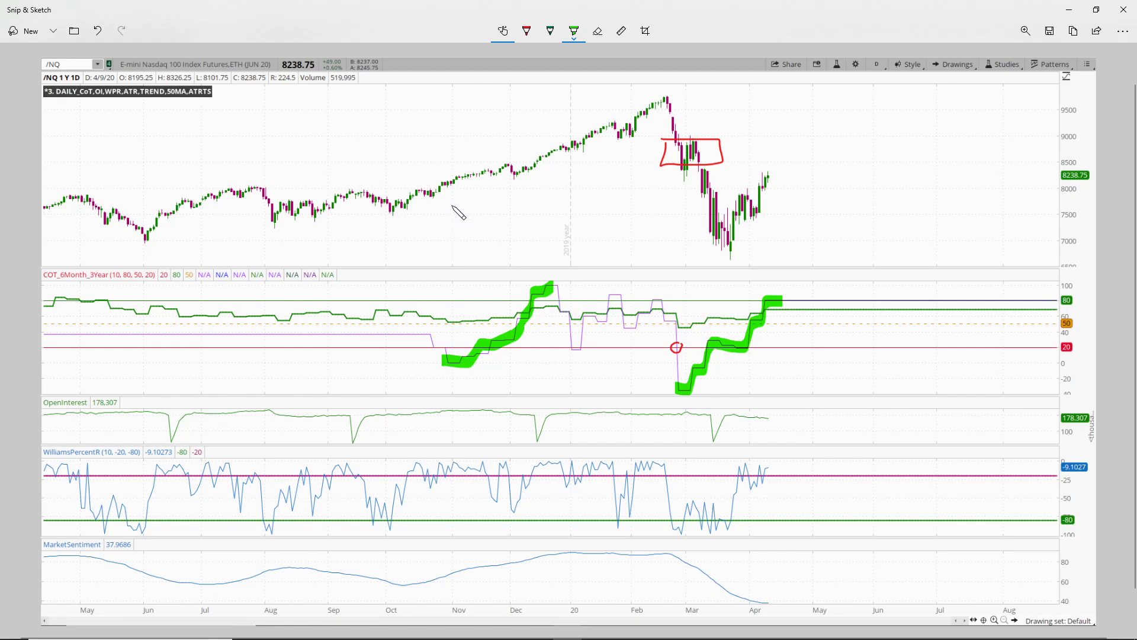
pyautogui.click(526, 30)
pyautogui.moveTo(446, 344)
pyautogui.mouseDown()
pyautogui.moveTo(460, 364)
pyautogui.moveTo(491, 352)
pyautogui.mouseUp()
pyautogui.click(583, 38)
pyautogui.moveTo(427, 175); pyautogui.dragTo(495, 178)
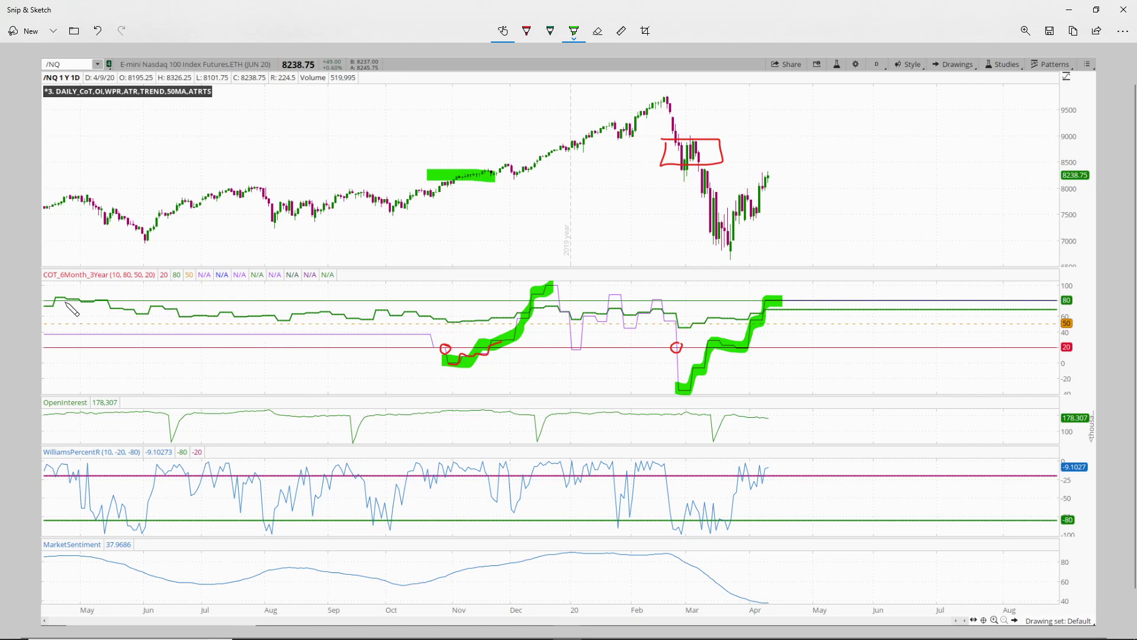
# Highlight in green the remaining CoT extremes near the 80 and 20 lines, and the January–February price rally
pyautogui.moveTo(55, 299); pyautogui.dragTo(105, 298)
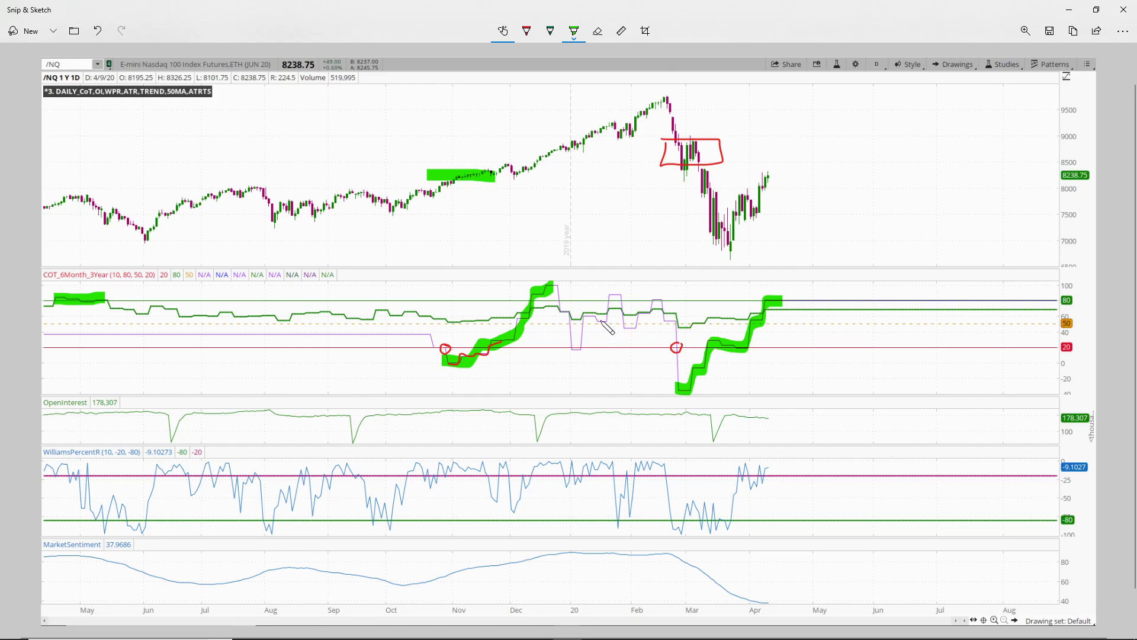
pyautogui.moveTo(572, 346); pyautogui.dragTo(578, 349)
pyautogui.moveTo(603, 293); pyautogui.dragTo(623, 298)
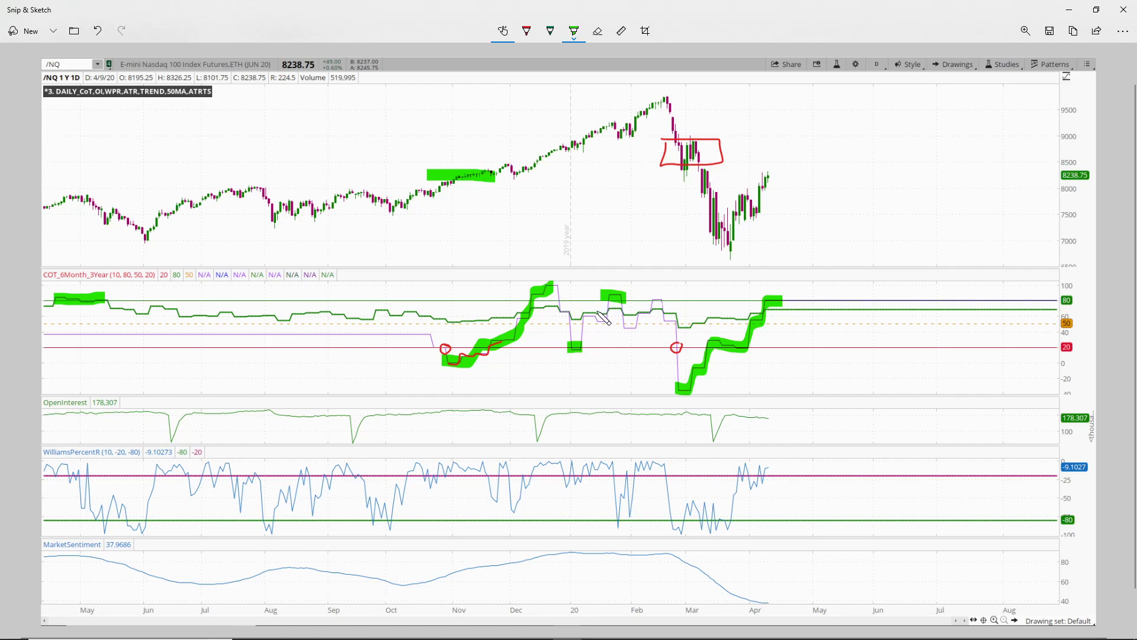
pyautogui.moveTo(615, 140); pyautogui.dragTo(666, 94)
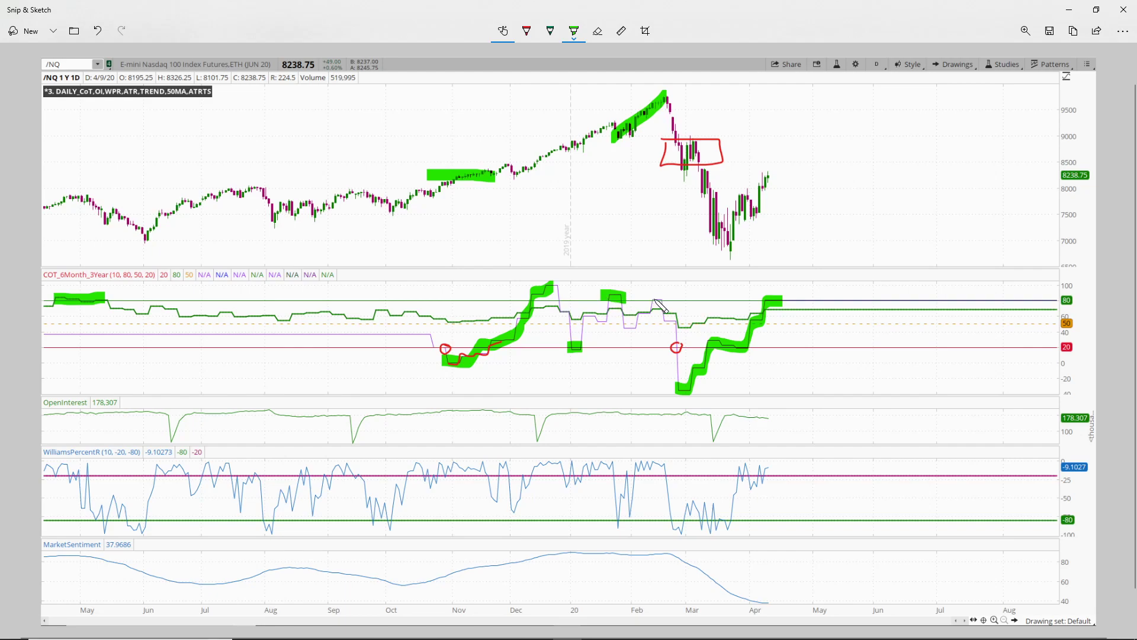
pyautogui.moveTo(650, 298); pyautogui.dragTo(664, 305)
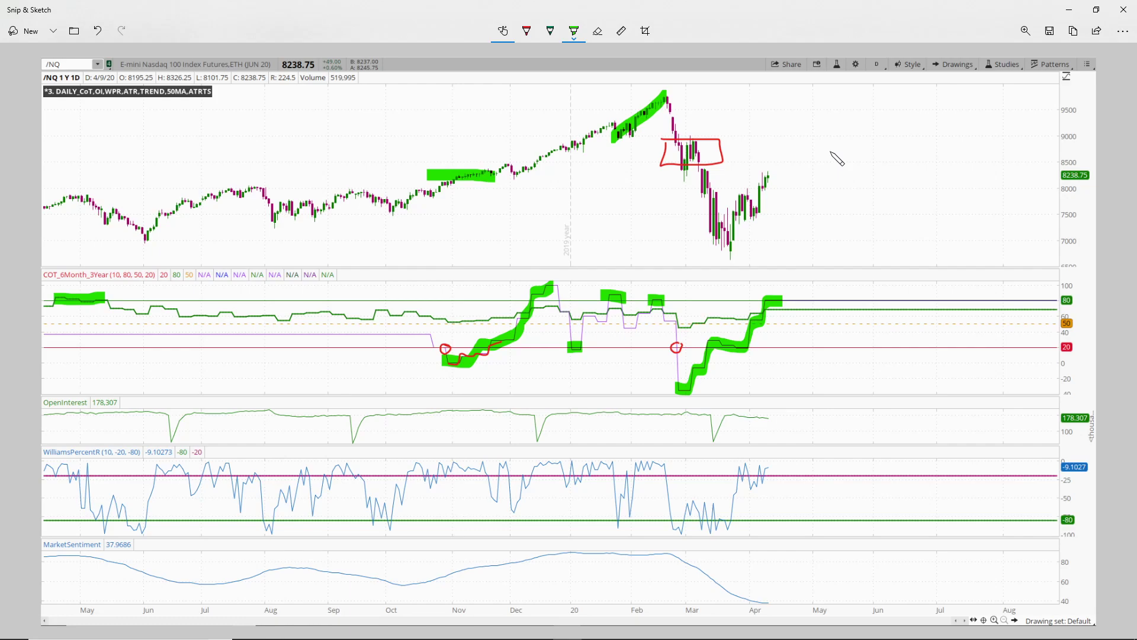
# Mark the March open interest dip, Williams %R low and sentiment decline in red, and trace the price sell-off down to its underlined low
pyautogui.click(526, 31)
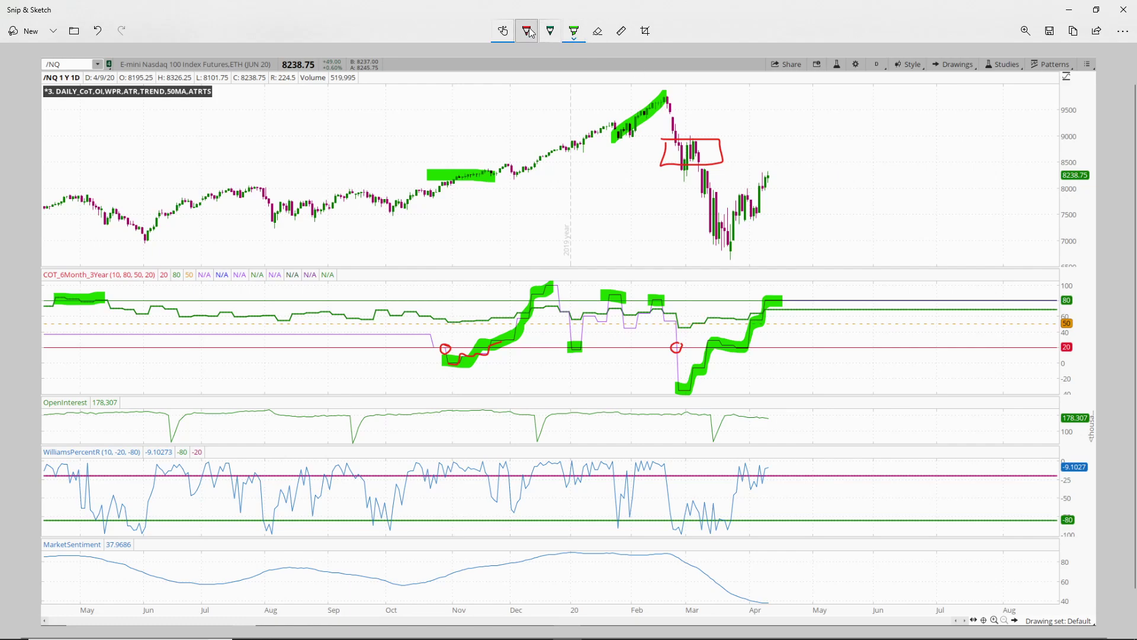
pyautogui.moveTo(715, 434)
pyautogui.mouseDown()
pyautogui.moveTo(709, 441)
pyautogui.moveTo(714, 428)
pyautogui.mouseUp()
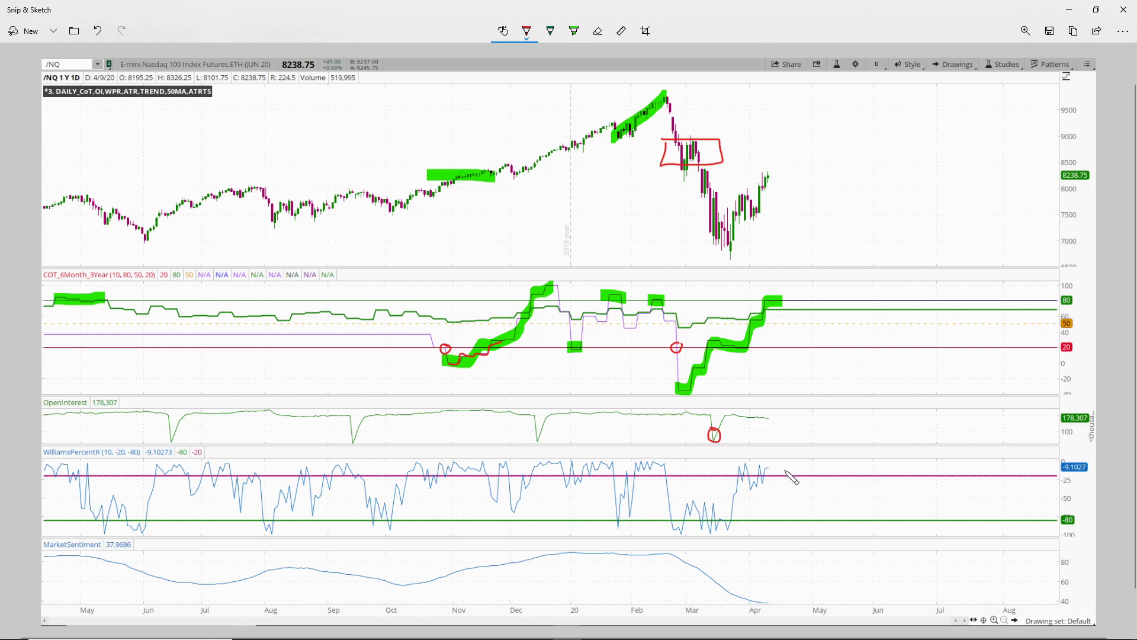
pyautogui.moveTo(724, 536); pyautogui.dragTo(720, 516)
pyautogui.moveTo(727, 579); pyautogui.dragTo(728, 602)
pyautogui.moveTo(668, 99); pyautogui.dragTo(711, 197)
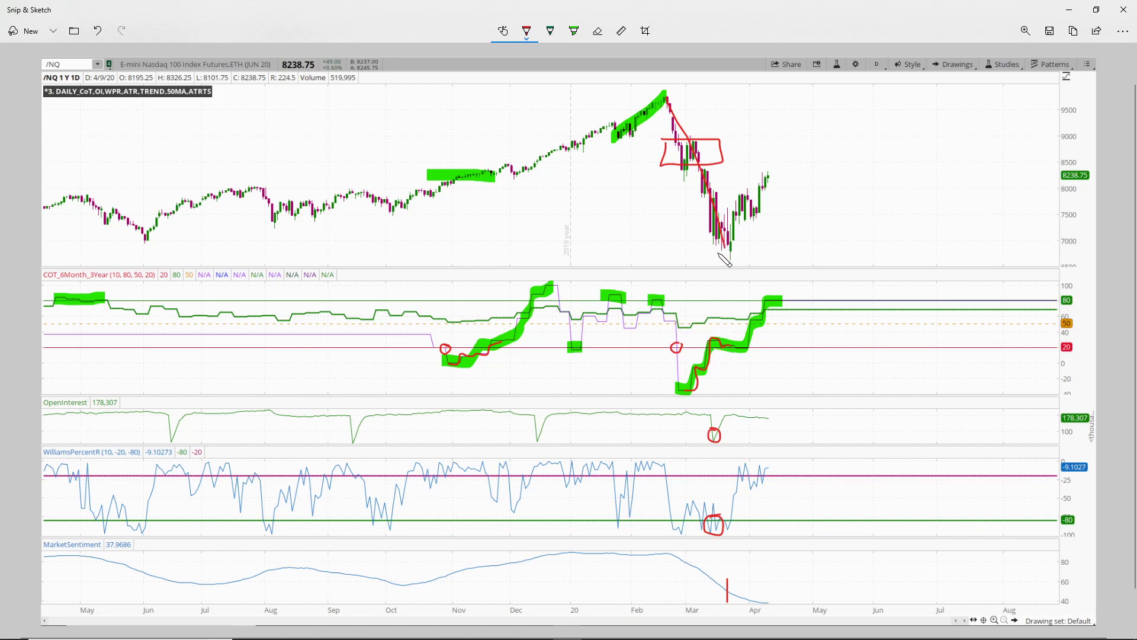
pyautogui.moveTo(703, 250); pyautogui.dragTo(742, 249)
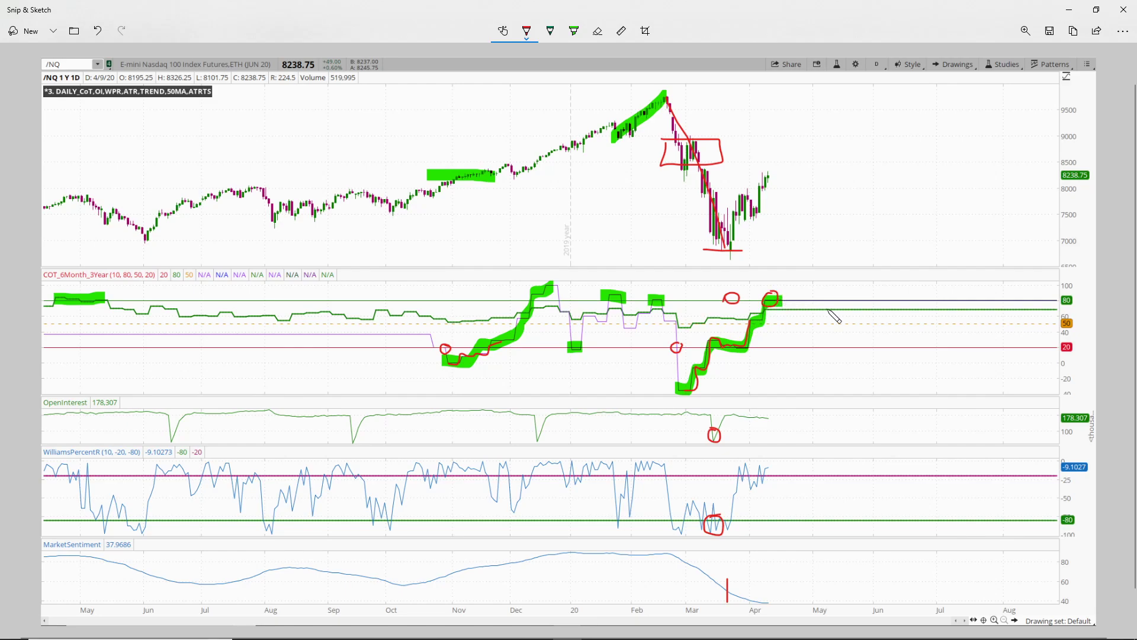
# Mark the recovery's price levels, the December CoT peak with its following rally, the latest CoT reading and the March price low in red
pyautogui.moveTo(743, 220)
pyautogui.mouseDown()
pyautogui.moveTo(763, 220)
pyautogui.moveTo(787, 197)
pyautogui.mouseUp()
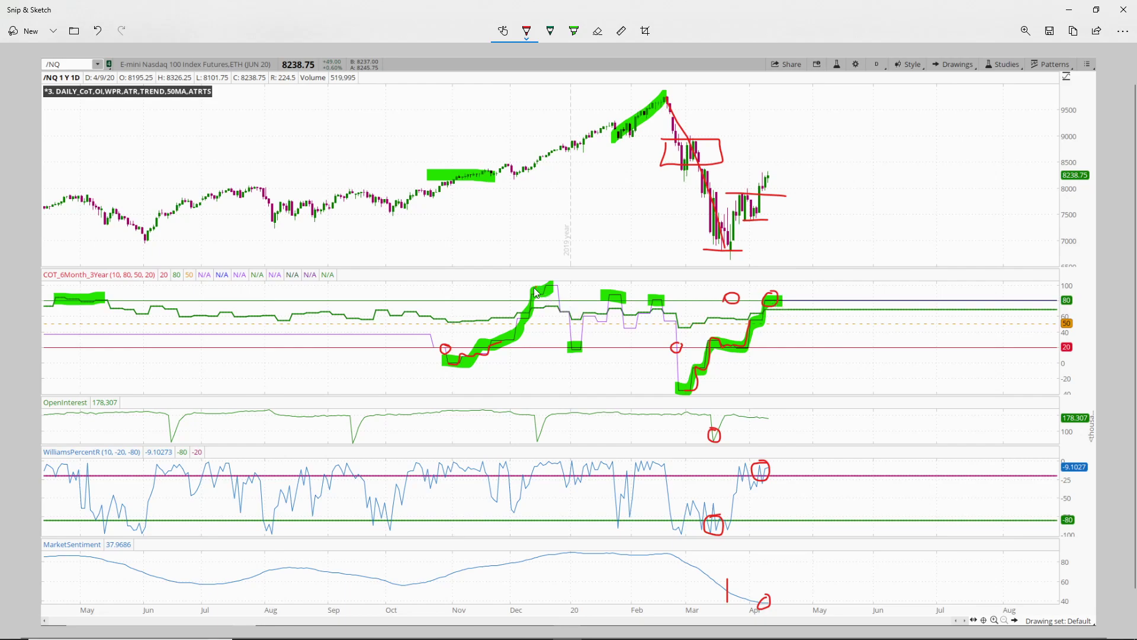
pyautogui.moveTo(546, 306); pyautogui.dragTo(533, 287)
pyautogui.moveTo(514, 176)
pyautogui.mouseDown()
pyautogui.moveTo(547, 165)
pyautogui.moveTo(665, 70)
pyautogui.mouseUp()
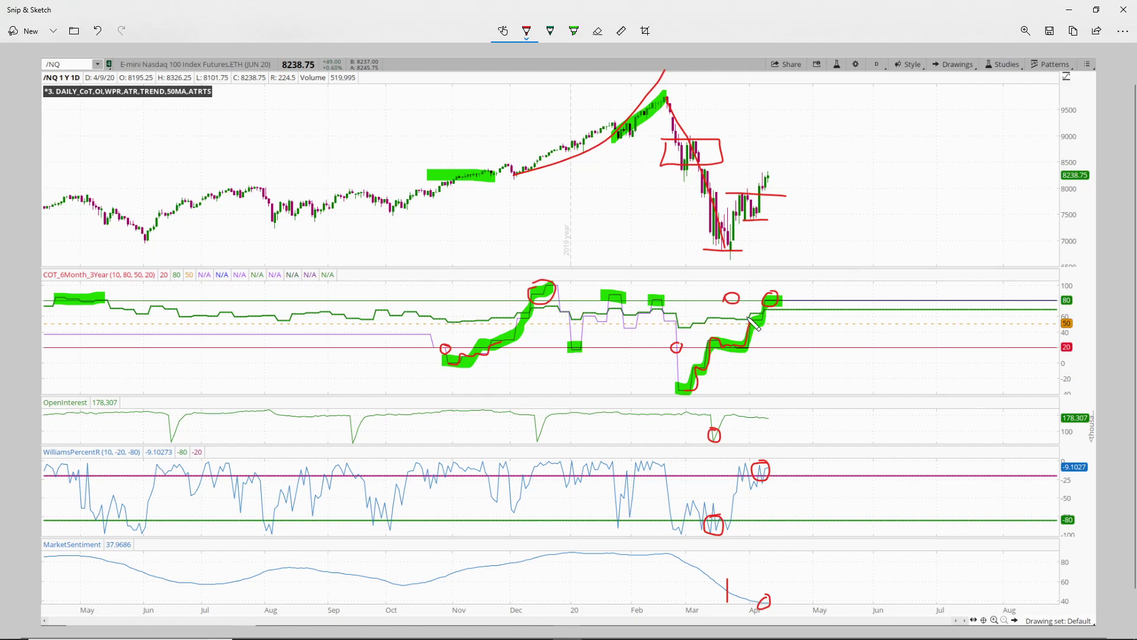
pyautogui.moveTo(789, 305); pyautogui.dragTo(783, 312)
pyautogui.moveTo(738, 249)
pyautogui.mouseDown()
pyautogui.moveTo(699, 248)
pyautogui.moveTo(757, 249)
pyautogui.moveTo(732, 246)
pyautogui.mouseUp()
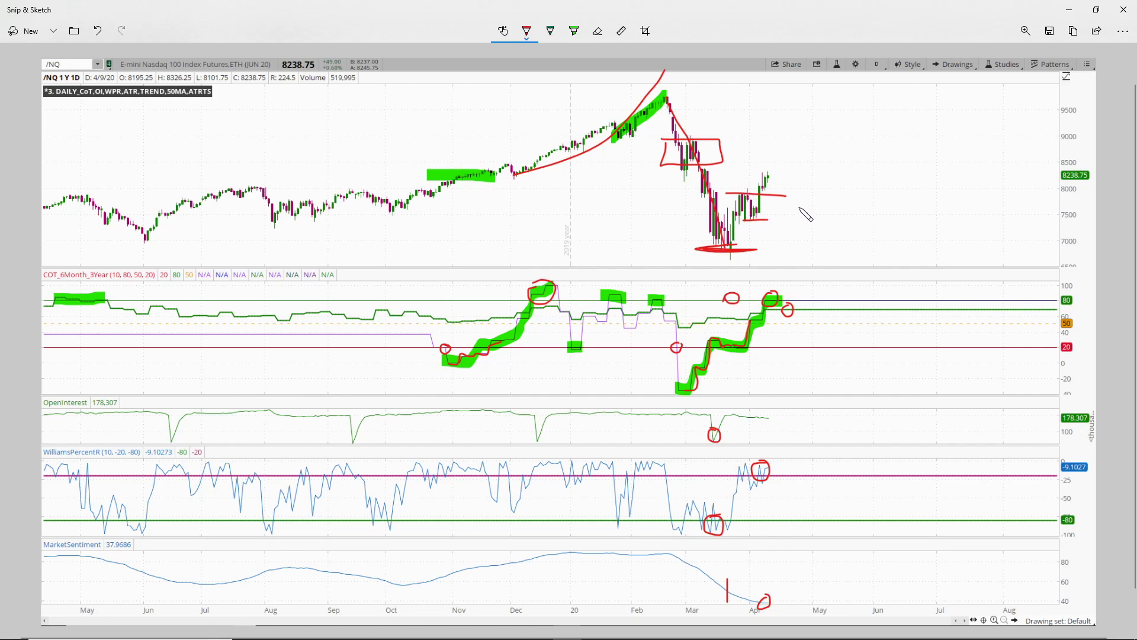
# Switch back to the thinkorswim daily /NQ chart and place a price level at $8364.16 from mid-February onward
pyautogui.click(1069, 9)
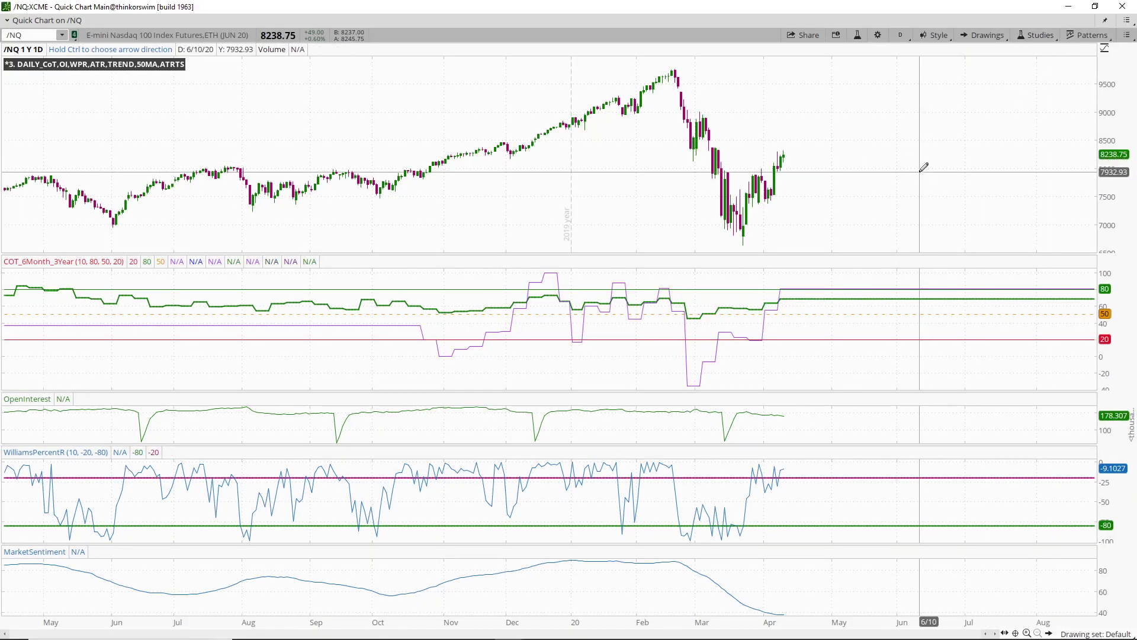
pyautogui.rightClick(810, 144)
pyautogui.click(812, 144)
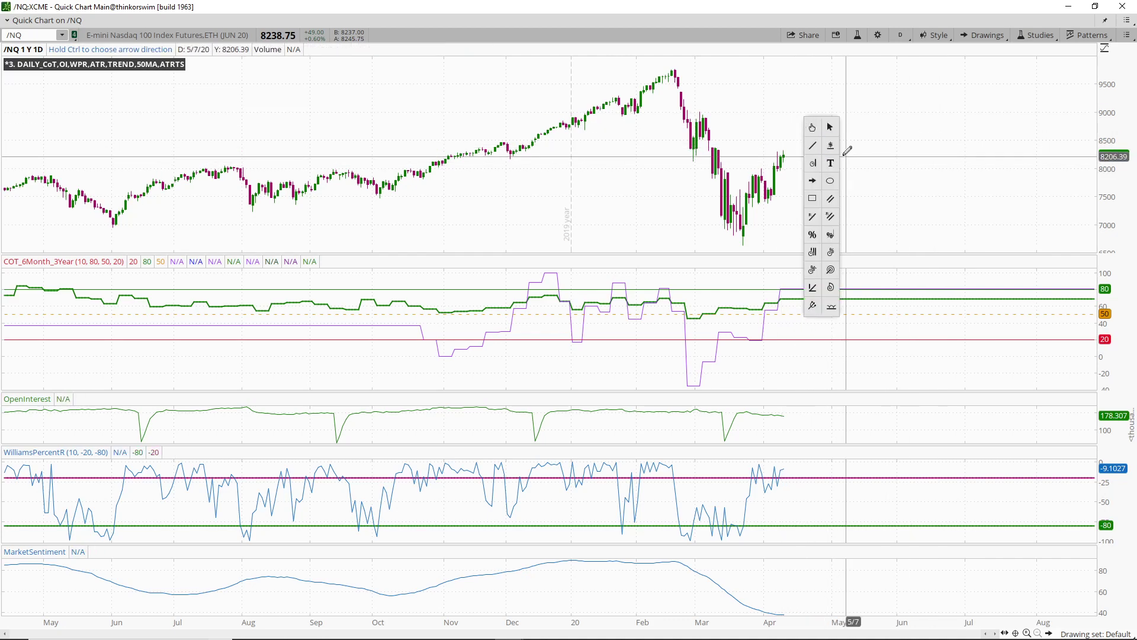
pyautogui.click(652, 148)
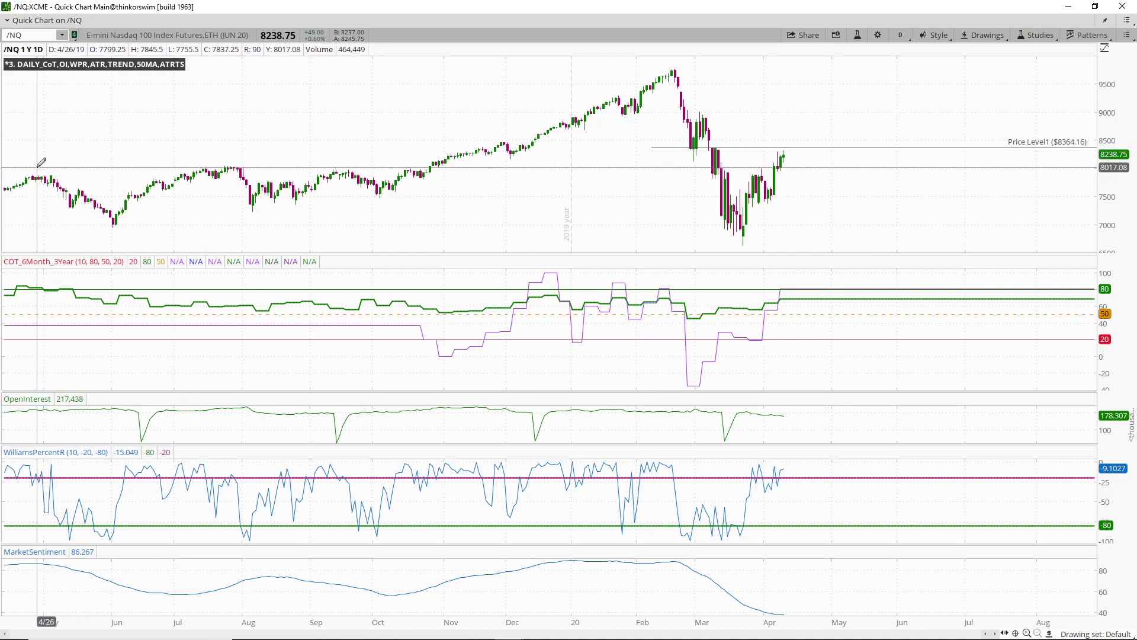
# Restore the daily chart window to its smaller size, and bring the hourly /NQ chart forward maximized
pyautogui.click(1095, 7)
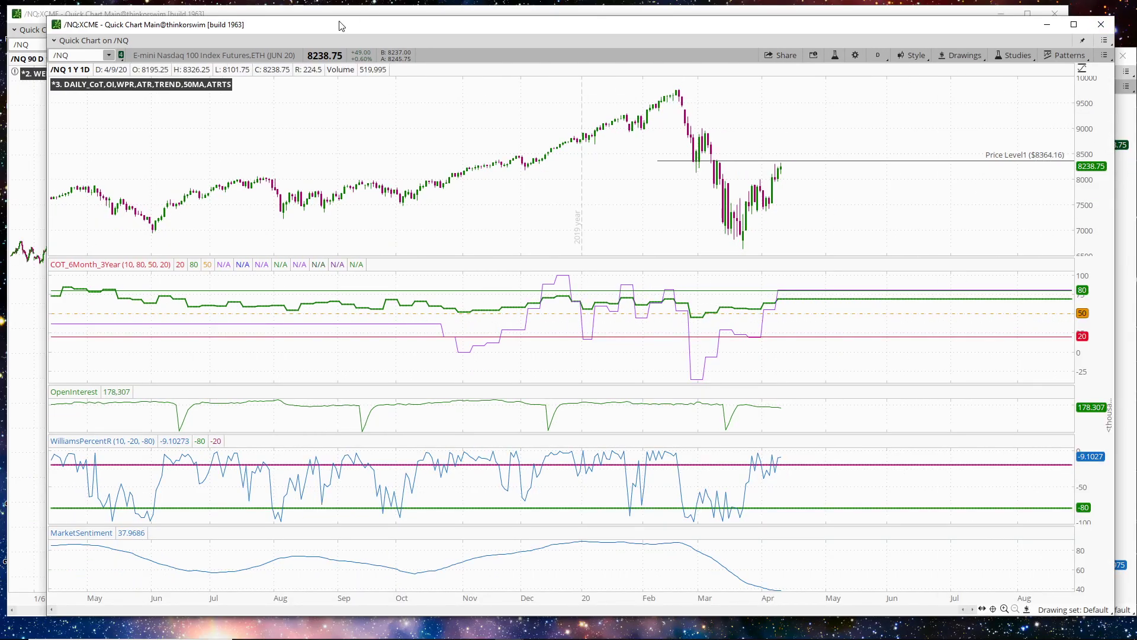
pyautogui.click(33, 16)
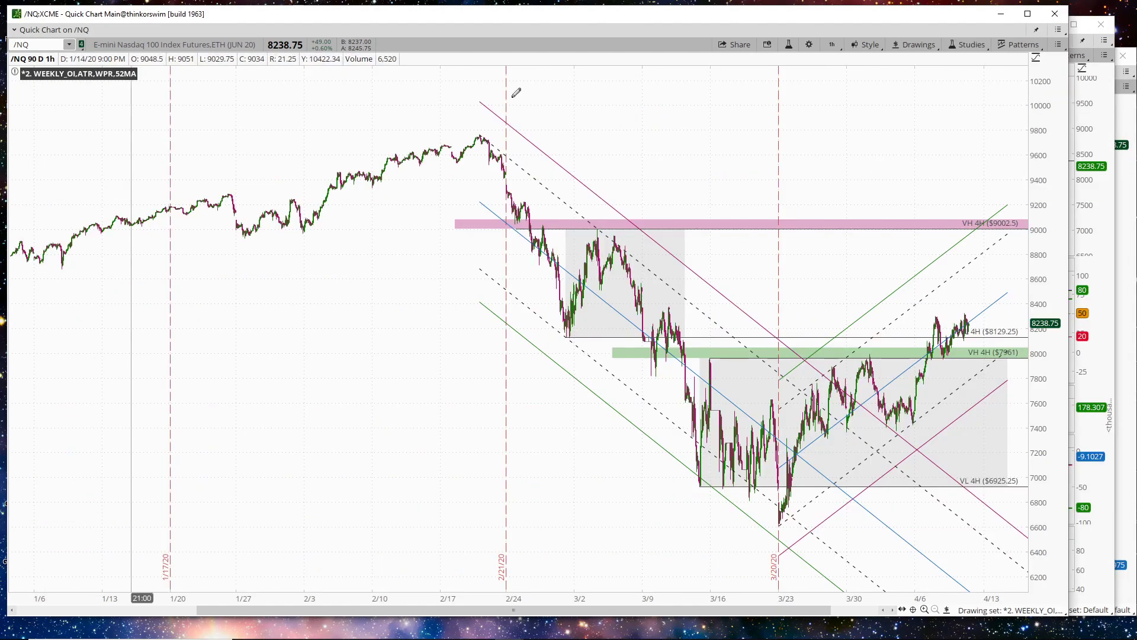
pyautogui.click(1027, 13)
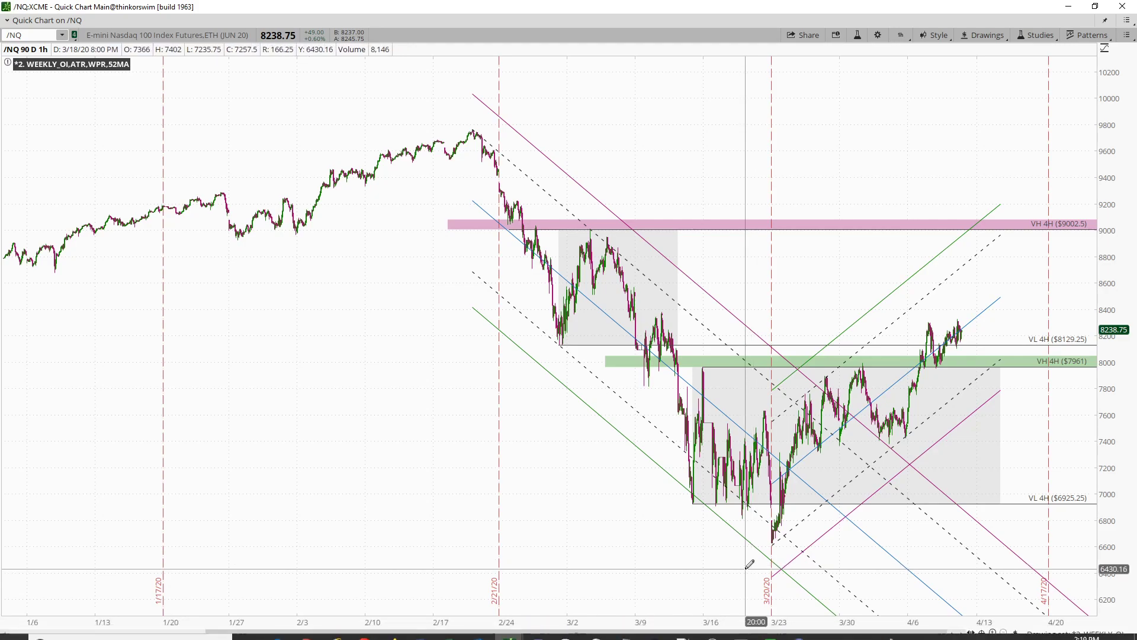
# Zoom the hourly /NQ chart to mid-February through April and capture it as a new snip in Snip & Sketch
pyautogui.moveTo(787, 622); pyautogui.dragTo(233, 576)
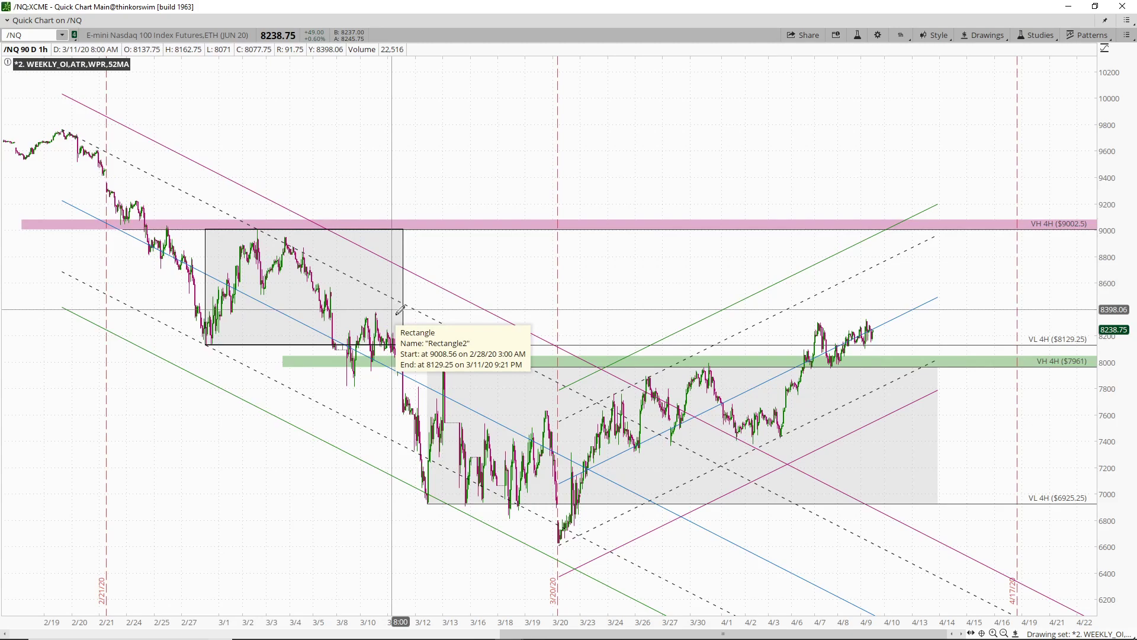
pyautogui.click(540, 630)
pyautogui.click(26, 36)
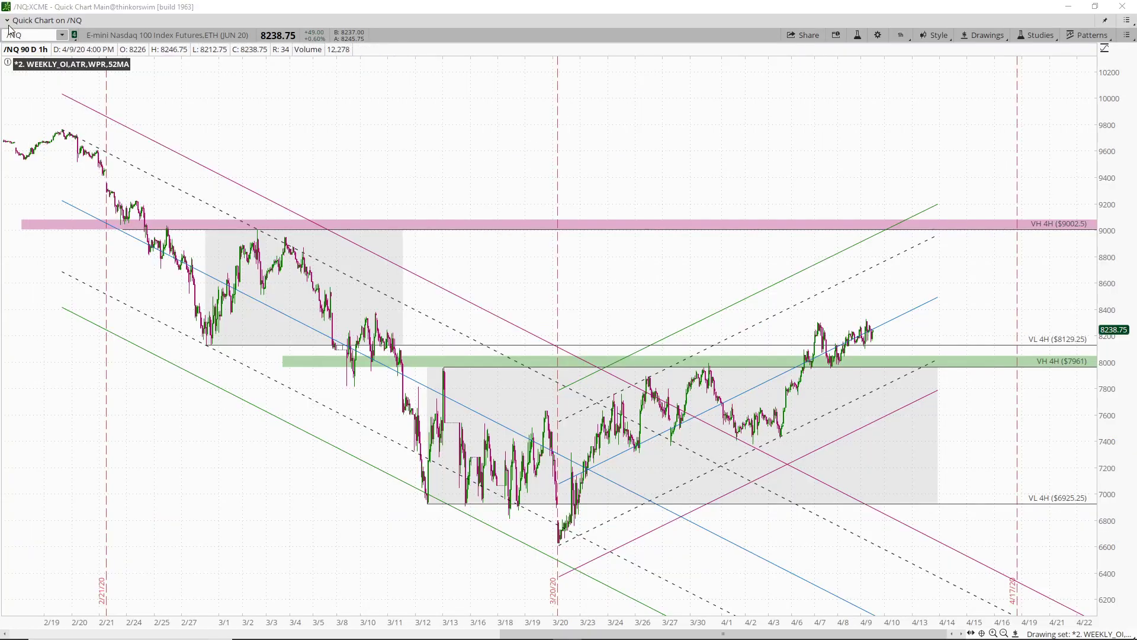
pyautogui.press('super+shift+s')
pyautogui.click(581, 13)
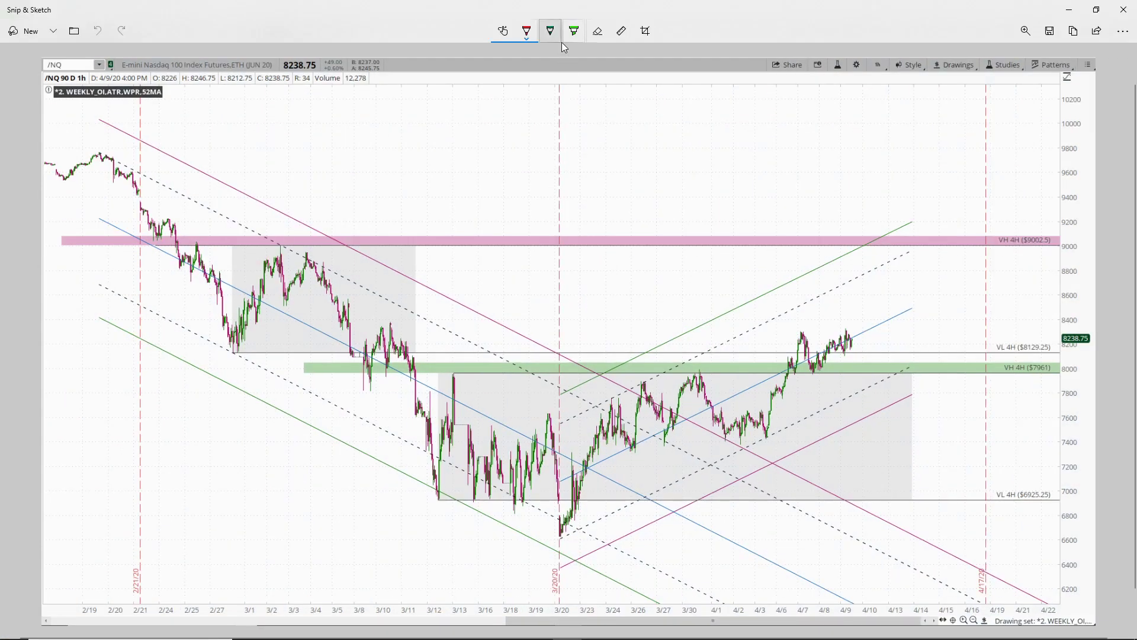
# Highlight the mid-March touches of the descending channel's lower lines in green, and mark the 3/18 and 3/20 lows and rebound in red
pyautogui.click(574, 31)
pyautogui.moveTo(422, 478); pyautogui.dragTo(453, 498)
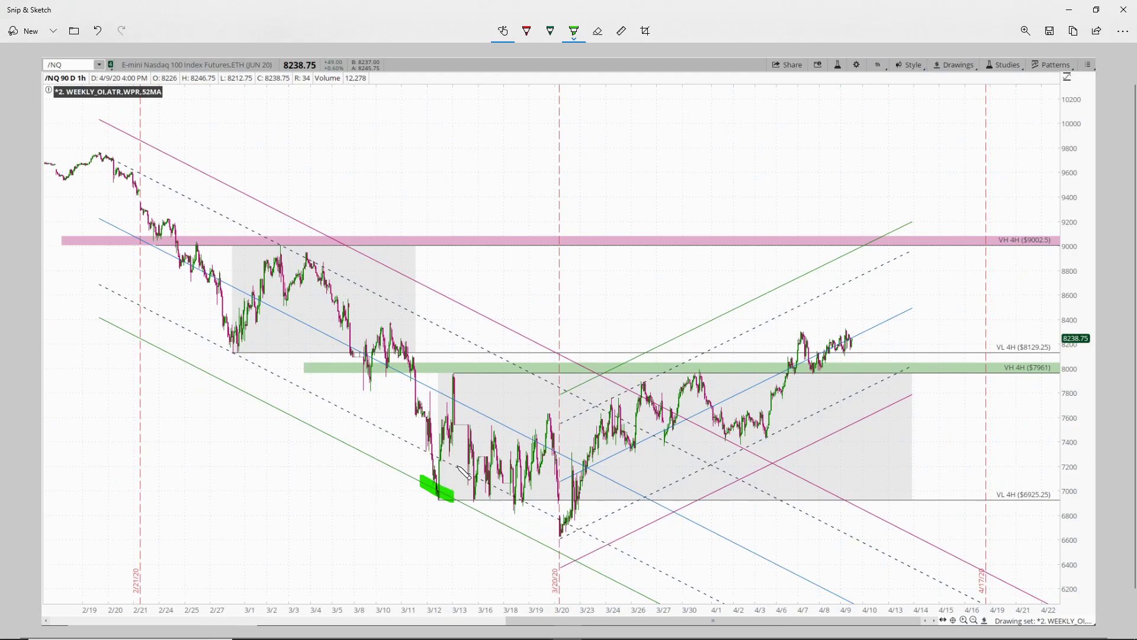
pyautogui.moveTo(421, 447); pyautogui.dragTo(528, 504)
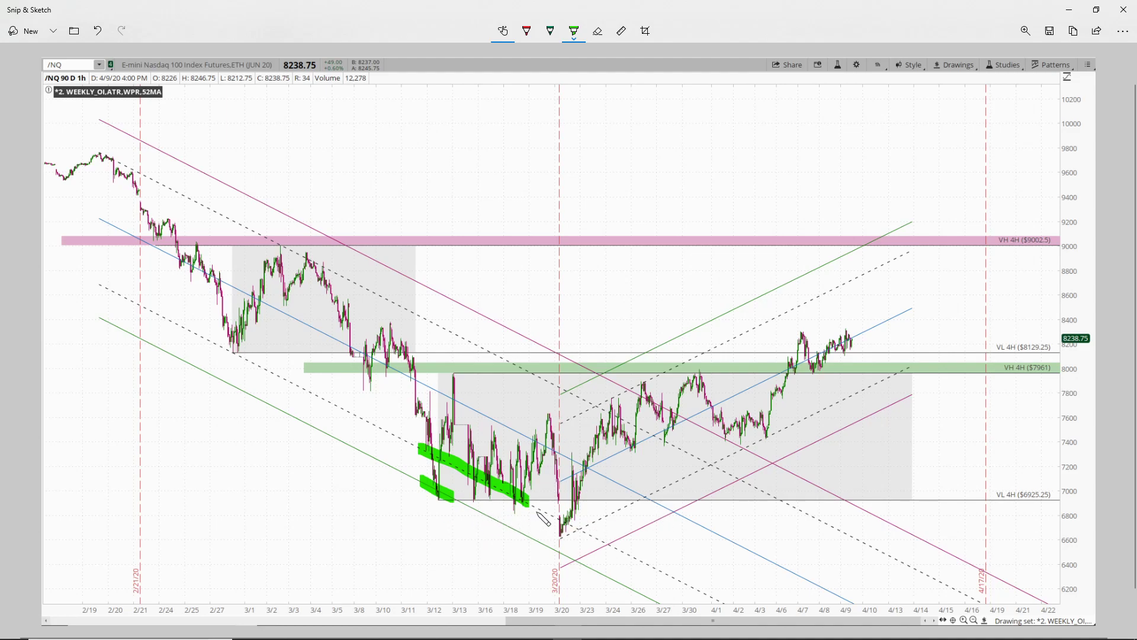
pyautogui.click(526, 30)
pyautogui.moveTo(506, 510); pyautogui.dragTo(585, 536)
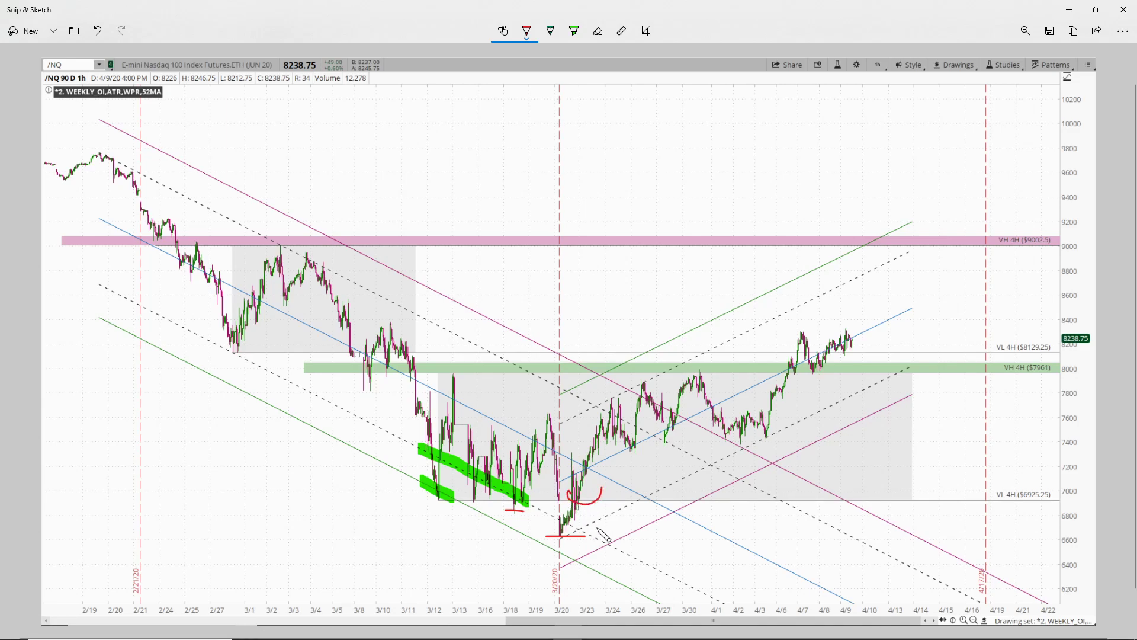
# Zoom the thinkorswim hourly /NQ chart in closer on March–April and capture a new snip of the chart window
pyautogui.click(1069, 9)
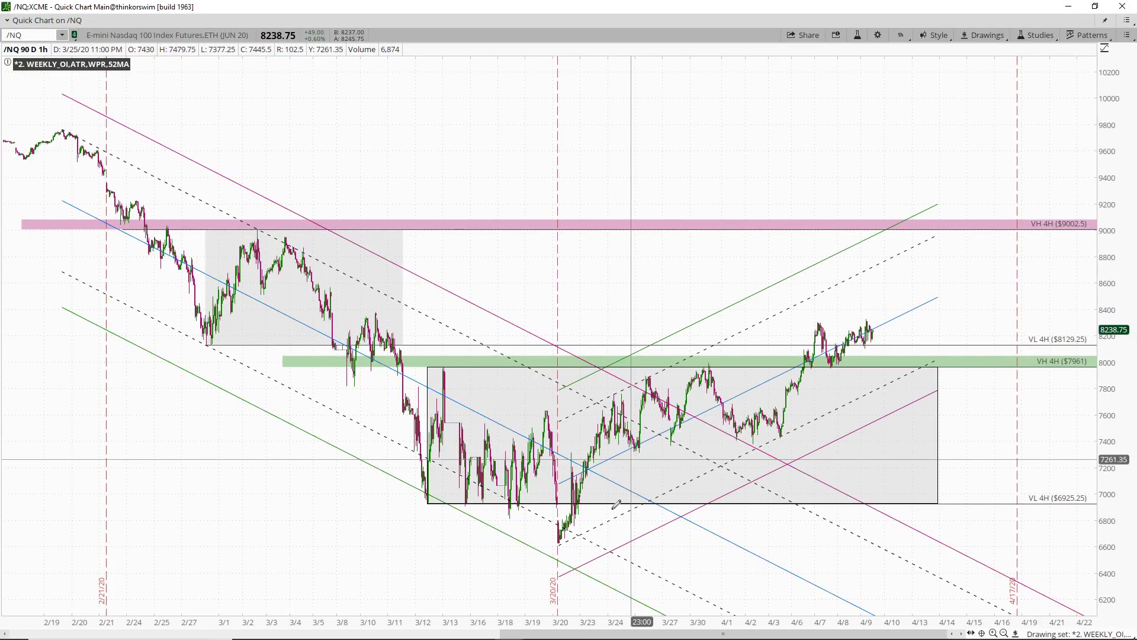
pyautogui.moveTo(509, 617); pyautogui.dragTo(610, 635)
pyautogui.moveTo(510, 606); pyautogui.dragTo(280, 600)
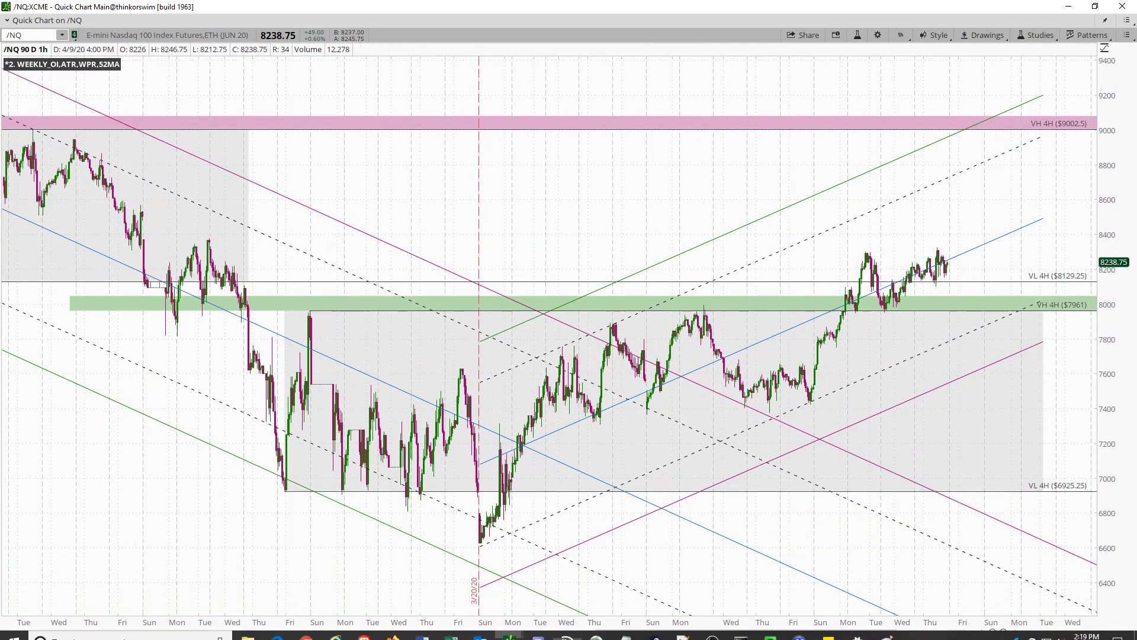
pyautogui.click(626, 628)
pyautogui.click(53, 31)
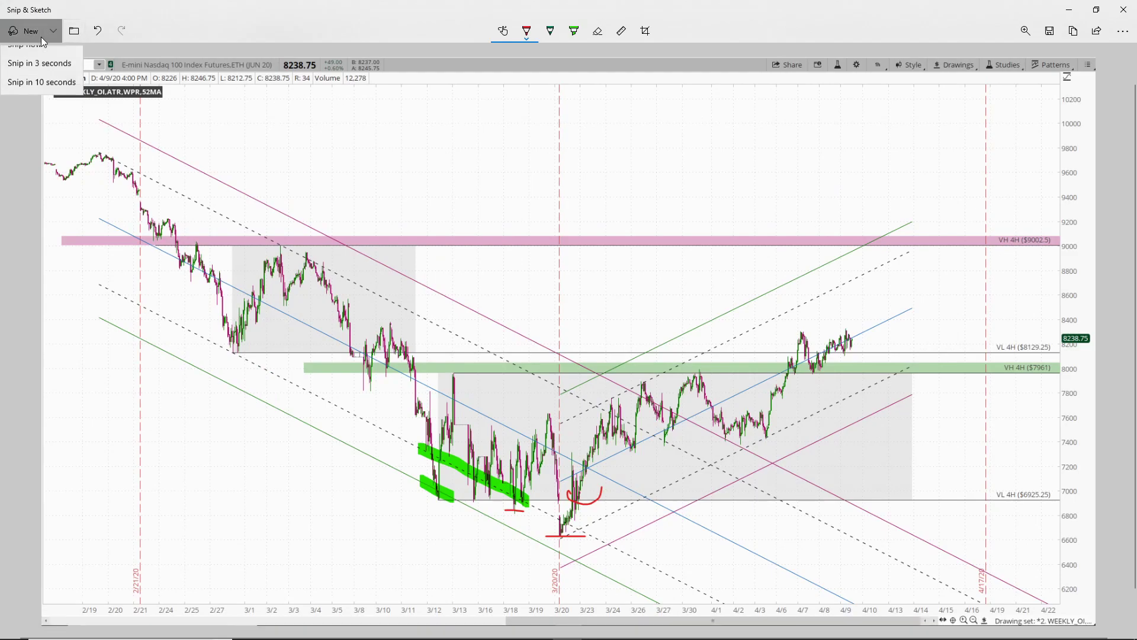
pyautogui.click(24, 57)
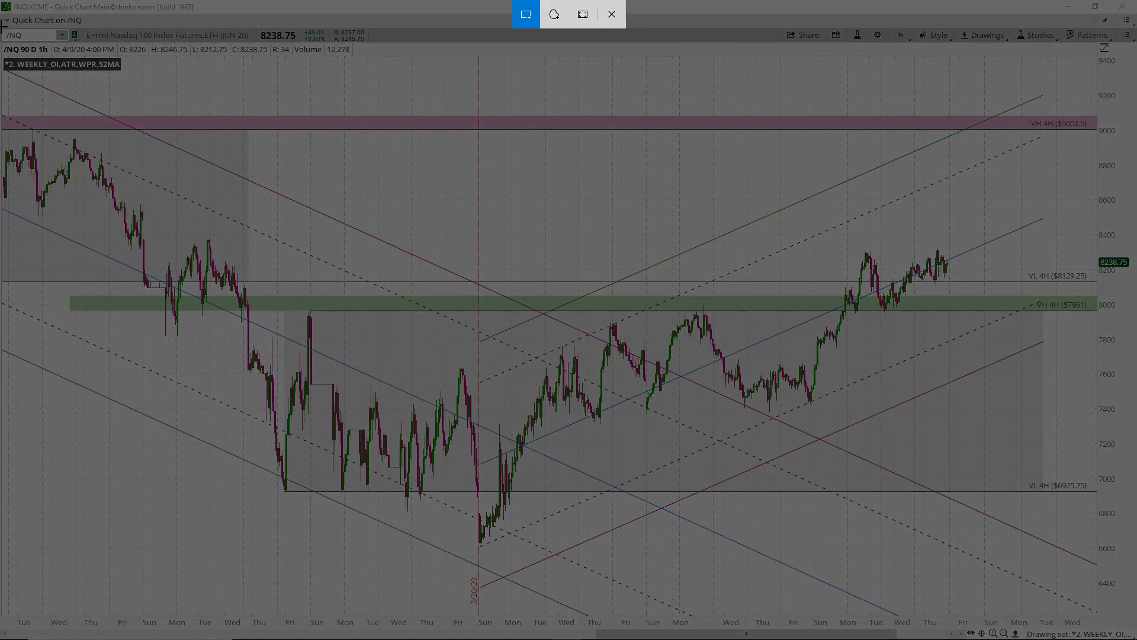
pyautogui.moveTo(565, 358); pyautogui.dragTo(1136, 639)
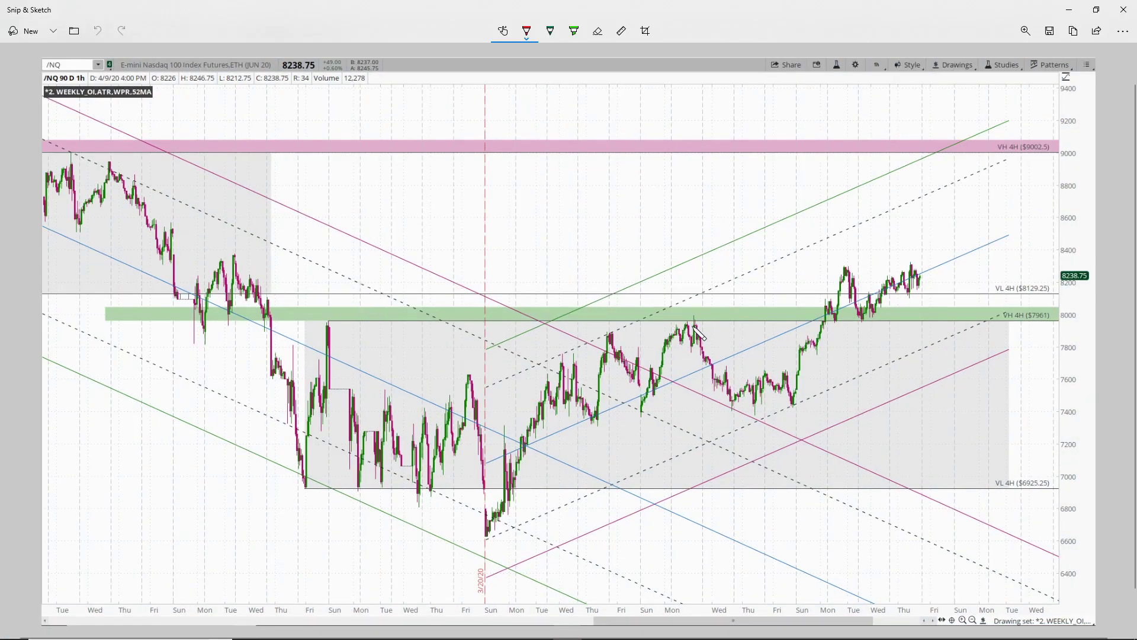
# Underline the two range highs near 7961 and the range low at 6925.25 in red, and circle the 3/20 low
pyautogui.moveTo(699, 318); pyautogui.dragTo(666, 320)
pyautogui.moveTo(354, 321); pyautogui.dragTo(317, 319)
pyautogui.moveTo(279, 492); pyautogui.dragTo(303, 492)
pyautogui.moveTo(502, 499)
pyautogui.mouseDown()
pyautogui.moveTo(508, 526)
pyautogui.moveTo(500, 498)
pyautogui.mouseUp()
pyautogui.click(574, 31)
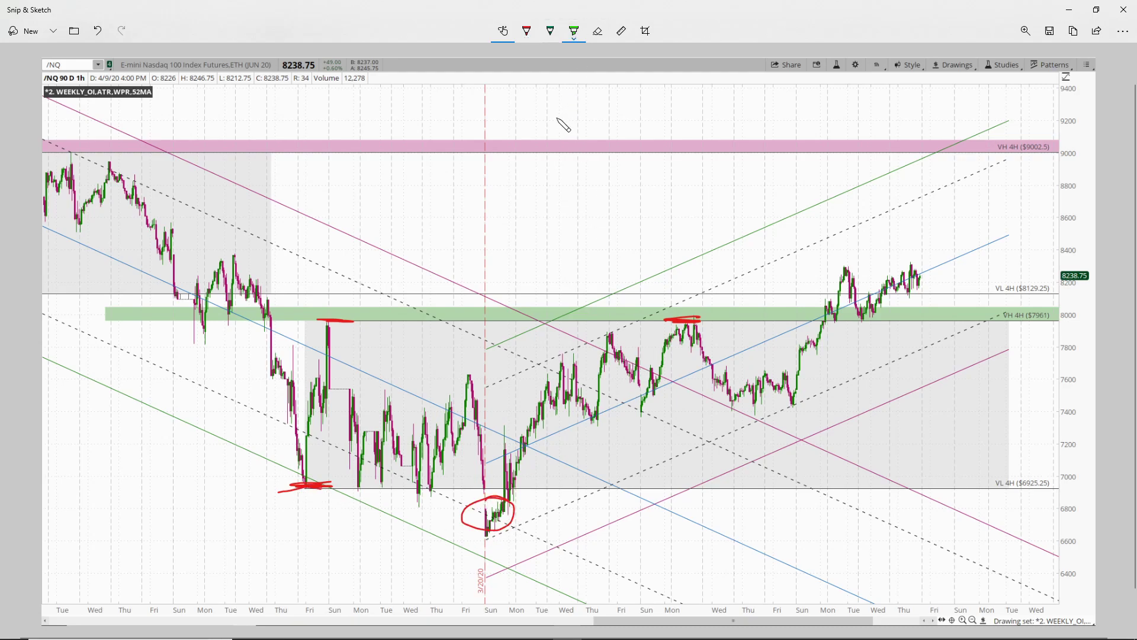
# Highlight in green where the 3/20 and mid-March lows touch the descending channel's lower dashed and green lines
pyautogui.moveTo(478, 508); pyautogui.dragTo(514, 531)
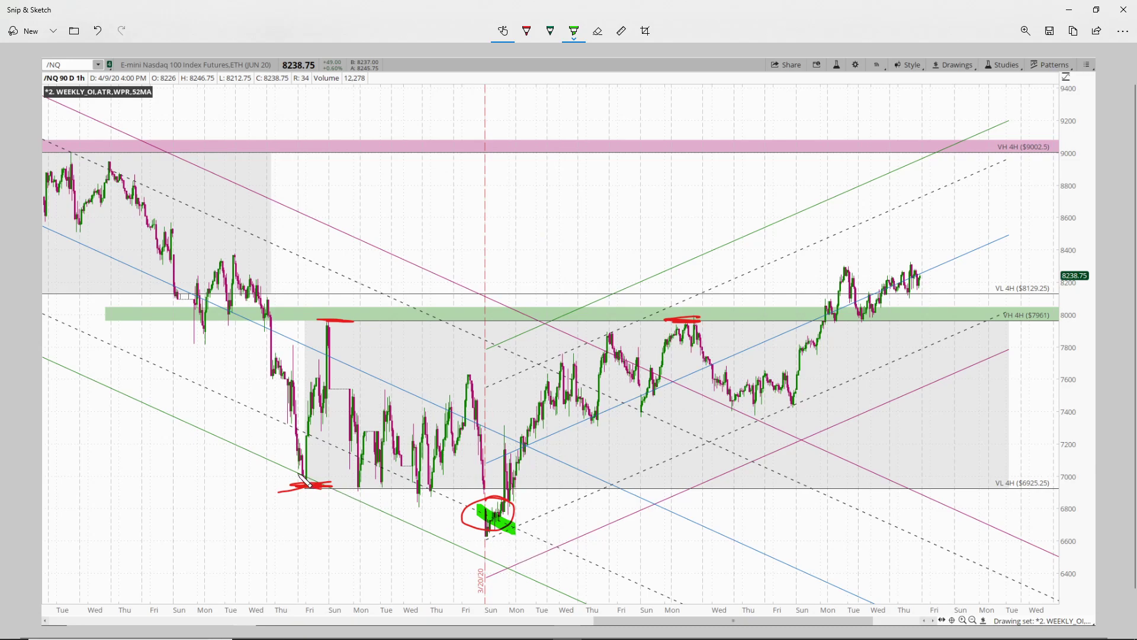
pyautogui.moveTo(283, 461); pyautogui.dragTo(330, 490)
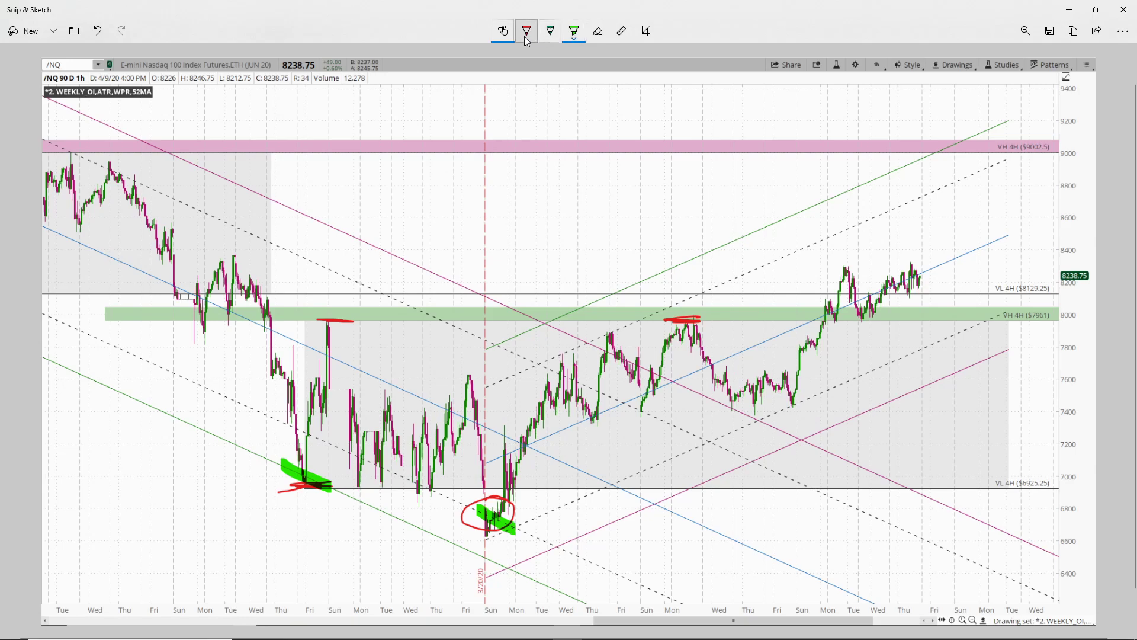
# Erase the red and green markings from the hourly /NQ snip
pyautogui.click(596, 31)
pyautogui.moveTo(654, 320); pyautogui.dragTo(684, 320)
pyautogui.moveTo(500, 510); pyautogui.dragTo(482, 527)
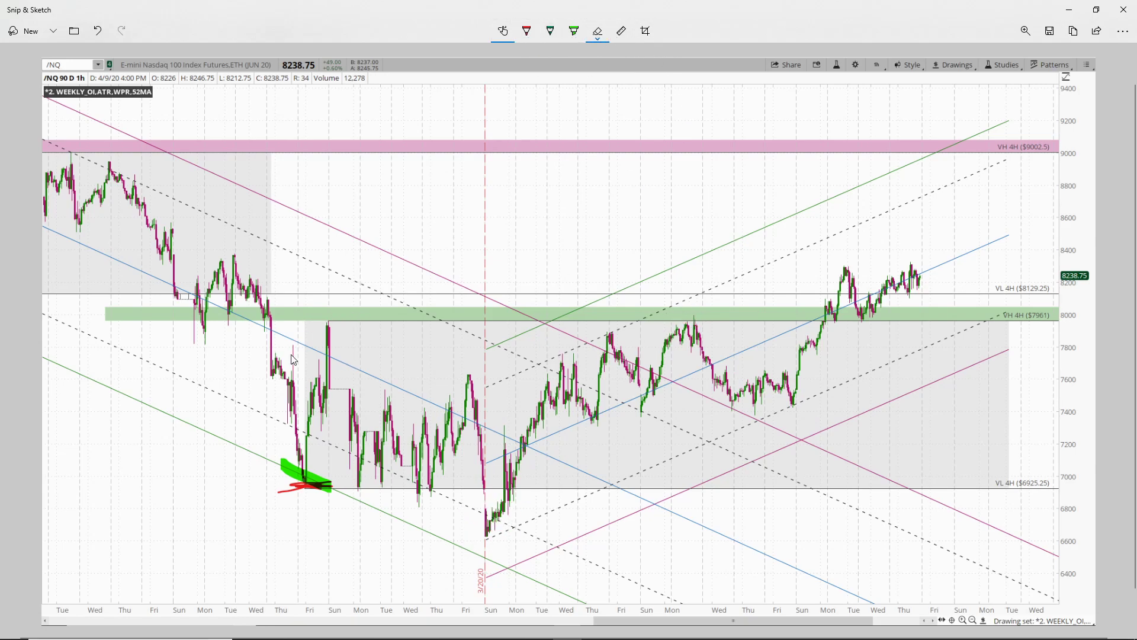
pyautogui.moveTo(305, 486); pyautogui.dragTo(312, 473)
# In blue pen, circle the 3/20 low, the early-April low and the late-March high, and trace the ascending channel's lower dashed line between the lows
pyautogui.click(526, 31)
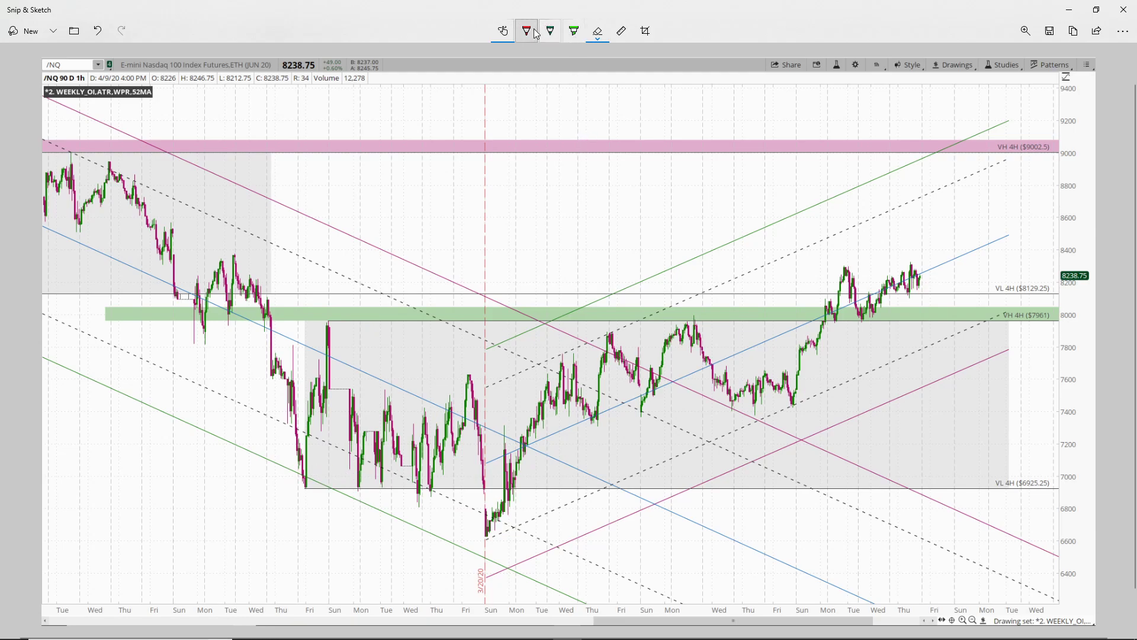
pyautogui.click(528, 33)
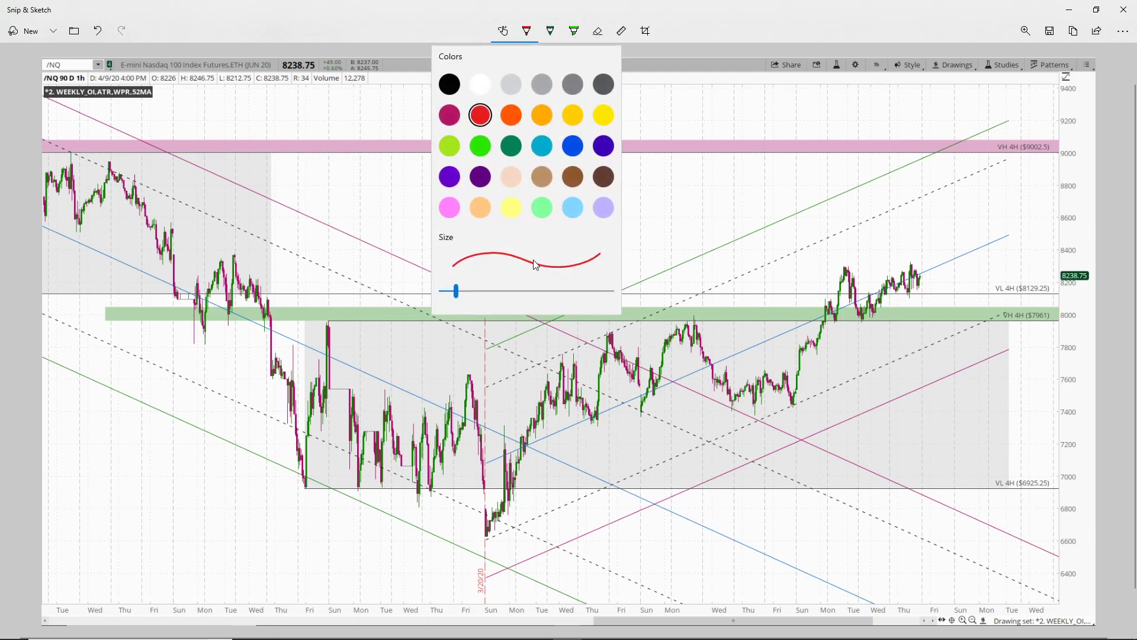
pyautogui.click(702, 87)
pyautogui.click(526, 31)
pyautogui.click(578, 112)
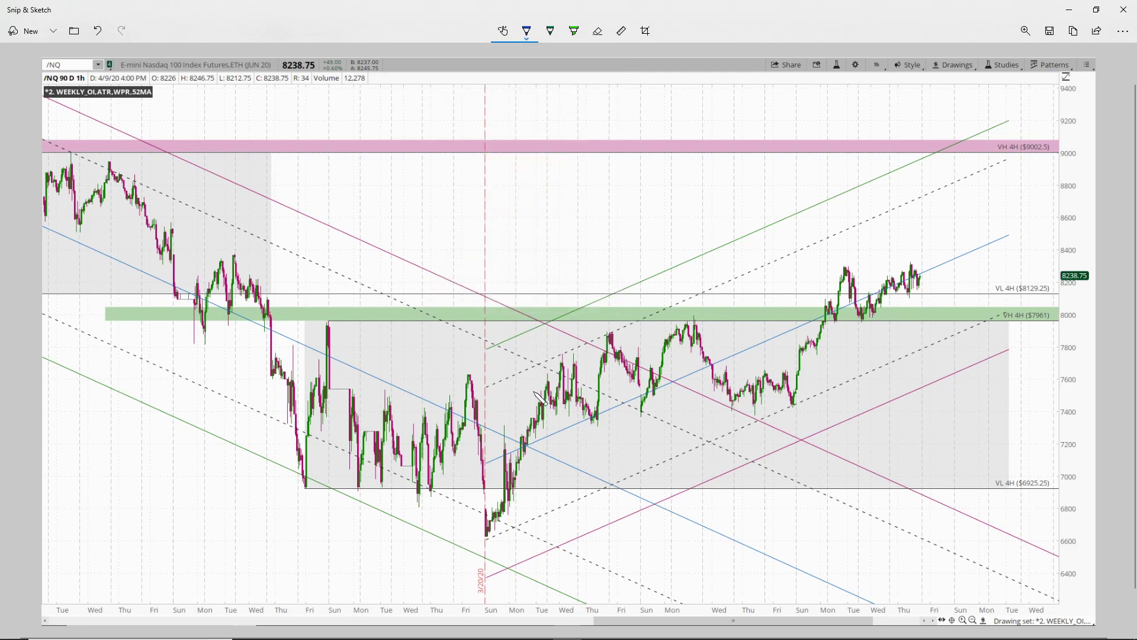
pyautogui.moveTo(486, 533); pyautogui.dragTo(492, 547)
pyautogui.moveTo(797, 399)
pyautogui.mouseDown()
pyautogui.moveTo(781, 412)
pyautogui.moveTo(793, 400)
pyautogui.mouseUp()
pyautogui.moveTo(508, 533); pyautogui.dragTo(659, 468)
pyautogui.moveTo(730, 437); pyautogui.dragTo(790, 406)
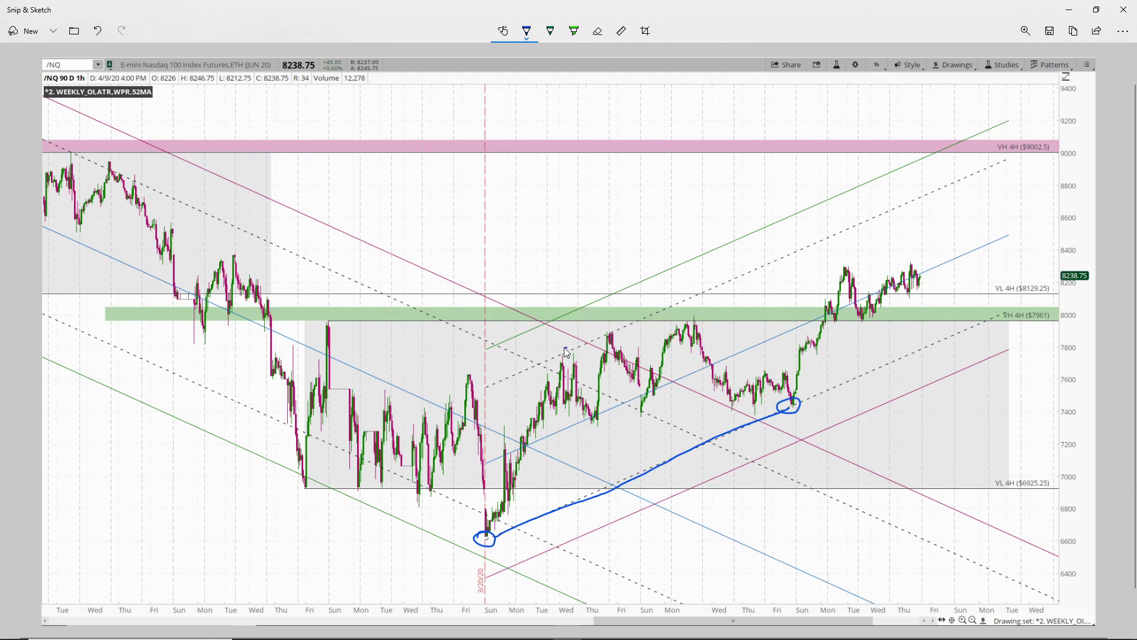
pyautogui.moveTo(566, 349); pyautogui.dragTo(566, 351)
pyautogui.moveTo(487, 536)
pyautogui.mouseDown()
pyautogui.moveTo(565, 353)
pyautogui.moveTo(798, 426)
pyautogui.mouseUp()
pyautogui.hotkey('ctrl', 'z')
# Highlight in light blue the places where price meets the ascending channel's blue midline, up to the latest bars
pyautogui.click(574, 32)
pyautogui.click(577, 35)
pyautogui.click(558, 87)
pyautogui.moveTo(578, 421); pyautogui.dragTo(611, 408)
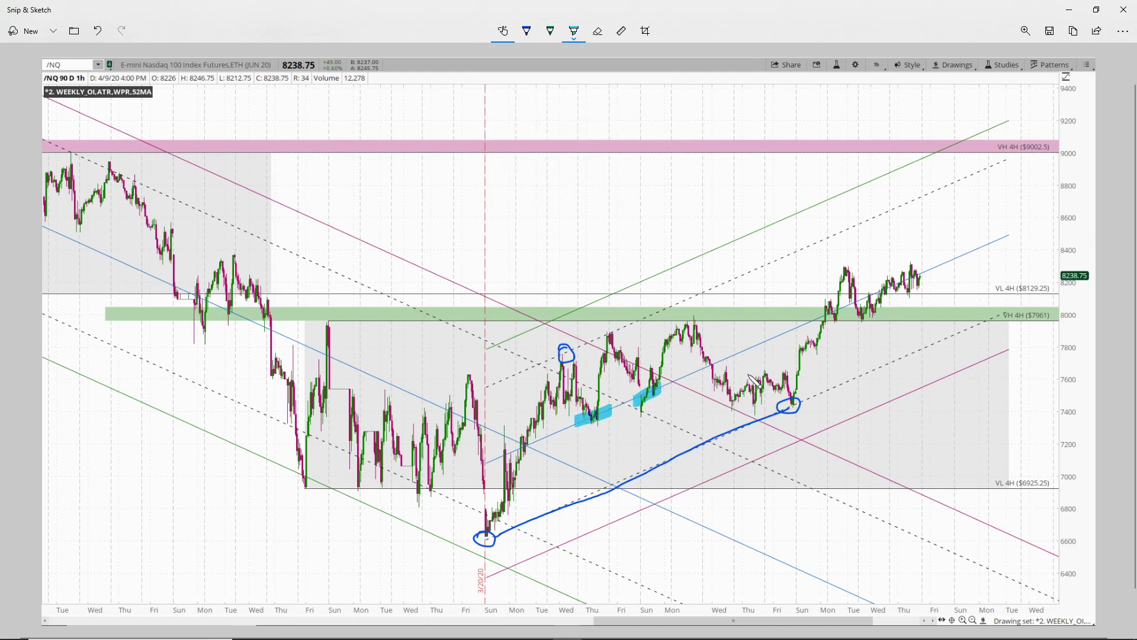
pyautogui.moveTo(706, 373); pyautogui.dragTo(719, 360)
pyautogui.moveTo(822, 316); pyautogui.dragTo(924, 275)
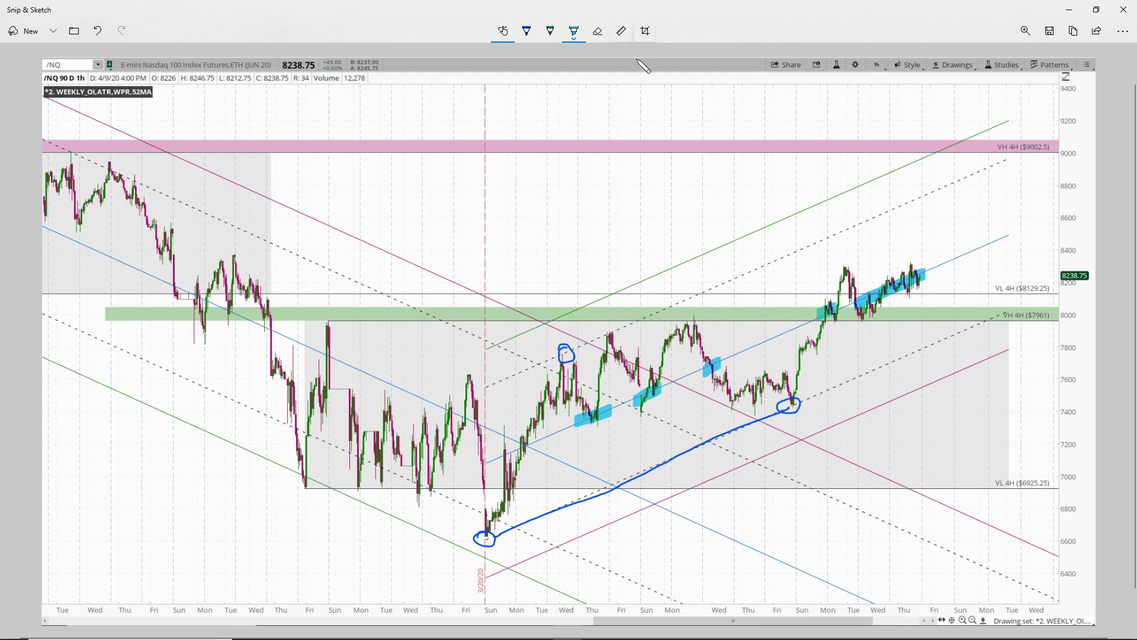
# Highlight in orange the range highs near 7961, the late-March high at the upper dashed channel line and the April retest of 7961
pyautogui.click(573, 31)
pyautogui.click(619, 86)
pyautogui.moveTo(603, 343); pyautogui.dragTo(623, 329)
pyautogui.moveTo(317, 320); pyautogui.dragTo(332, 319)
pyautogui.moveTo(668, 323); pyautogui.dragTo(699, 322)
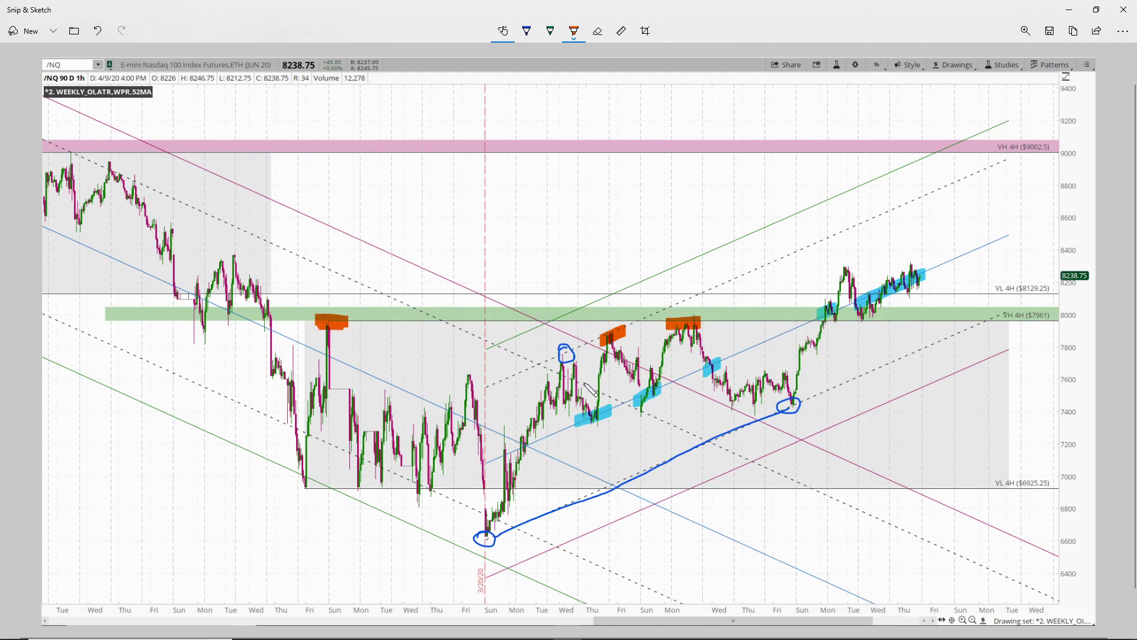
pyautogui.moveTo(827, 324); pyautogui.dragTo(879, 324)
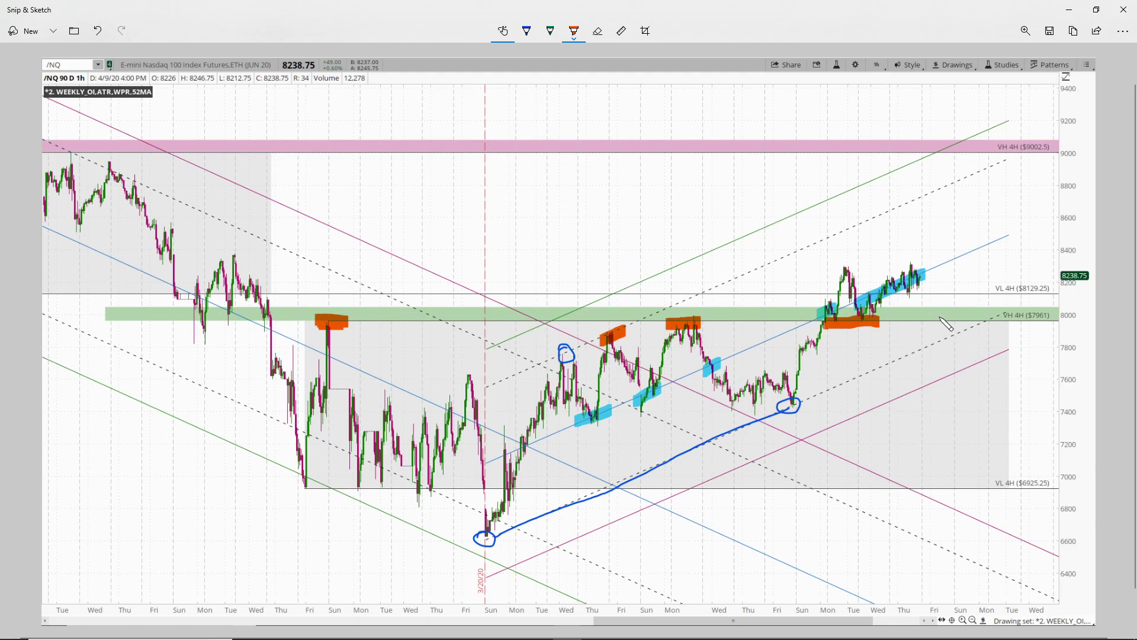
# Highlight in green the lower dashed channel line near the 7961 level and add two green check marks beside the latest price
pyautogui.click(574, 31)
pyautogui.click(527, 84)
pyautogui.moveTo(944, 340); pyautogui.dragTo(972, 327)
pyautogui.moveTo(925, 290)
pyautogui.mouseDown()
pyautogui.moveTo(947, 326)
pyautogui.moveTo(961, 273)
pyautogui.moveTo(1010, 263)
pyautogui.mouseUp()
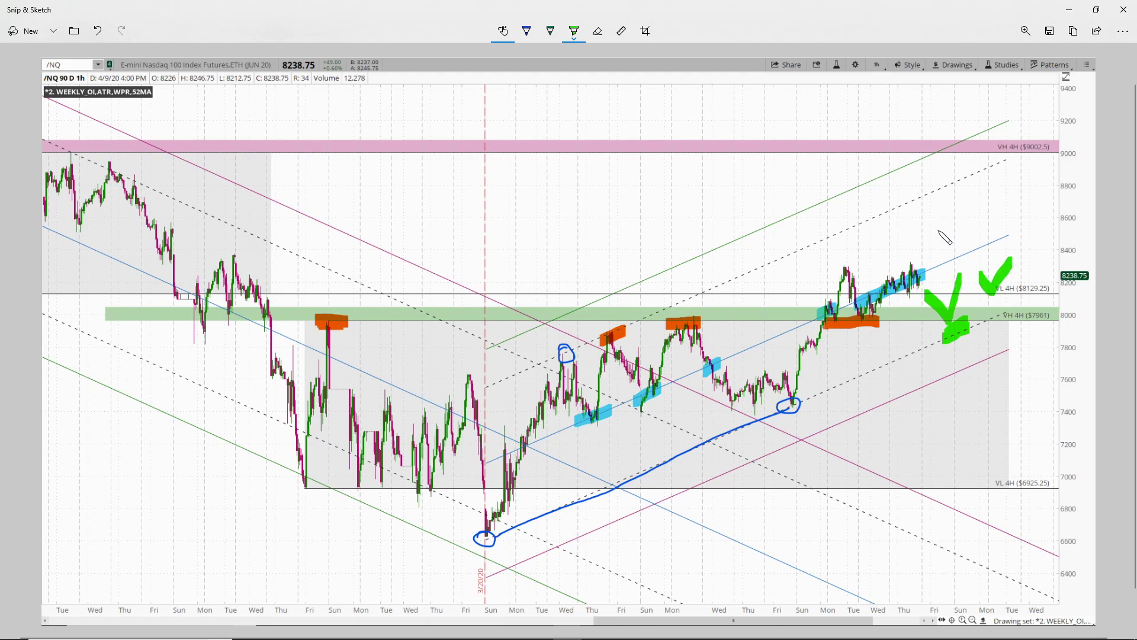
# Highlight in orange the upside targets on the ascending channel's upper dashed line and on its green line near the 9002.5 level
pyautogui.click(574, 32)
pyautogui.click(619, 86)
pyautogui.moveTo(900, 210)
pyautogui.mouseDown()
pyautogui.moveTo(934, 188)
pyautogui.moveTo(958, 140)
pyautogui.mouseUp()
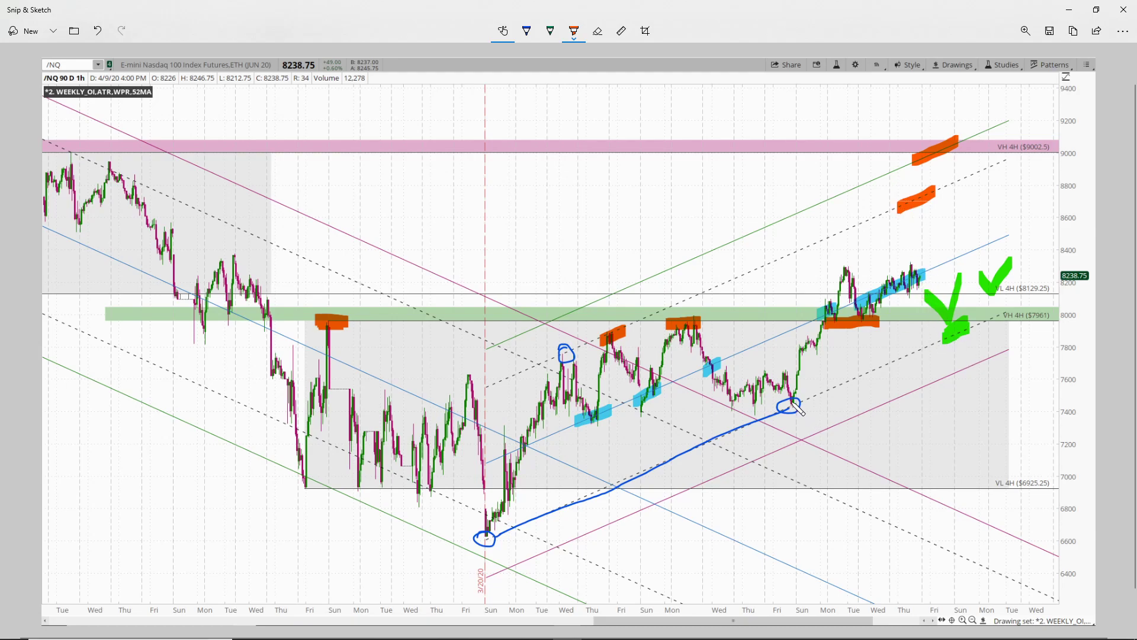
# Highlight the circled early-April low in green
pyautogui.click(574, 31)
pyautogui.click(527, 85)
pyautogui.moveTo(801, 398); pyautogui.dragTo(796, 406)
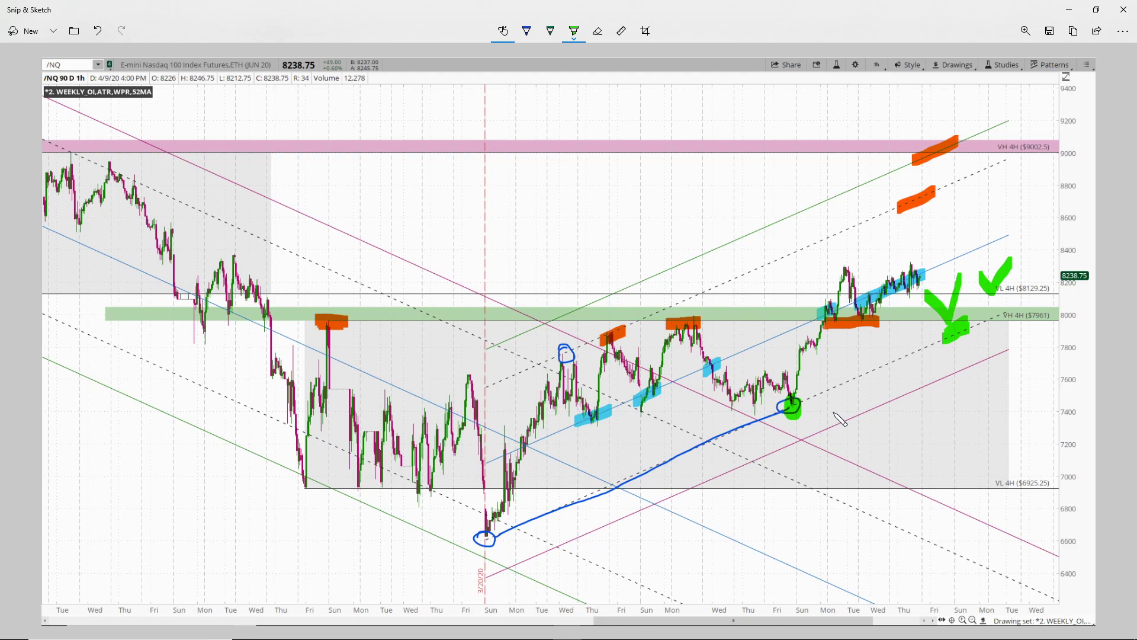
# Switch to the thinkorswim hourly /NQ chart and add a price level at 8384.58 from the 3/10 high
pyautogui.click(1067, 8)
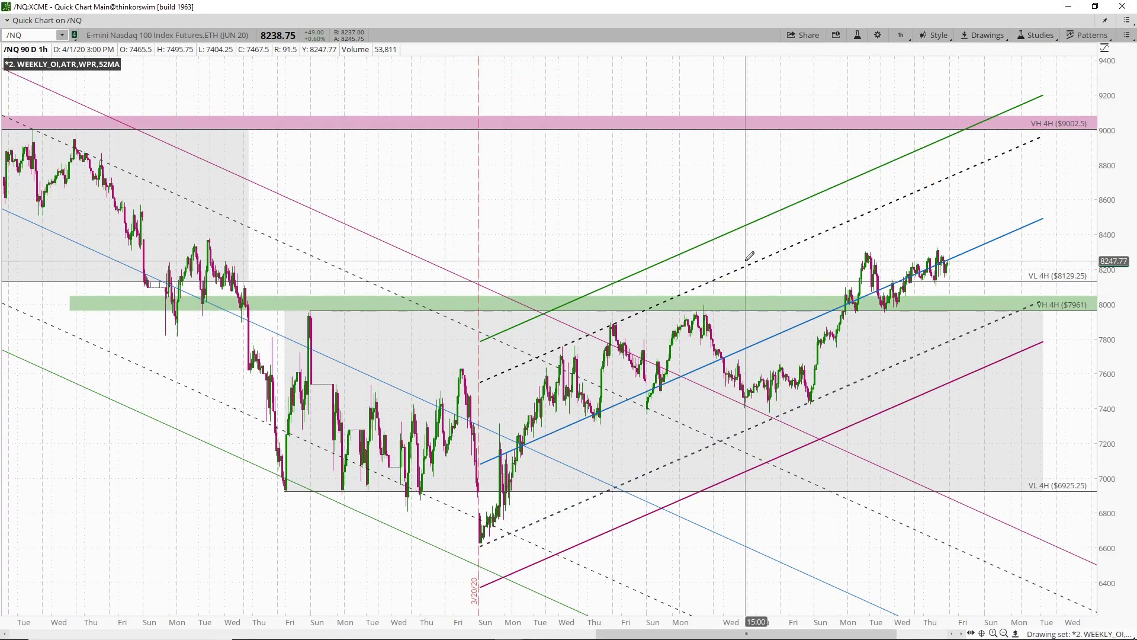
pyautogui.scroll(-5, 459, 478)
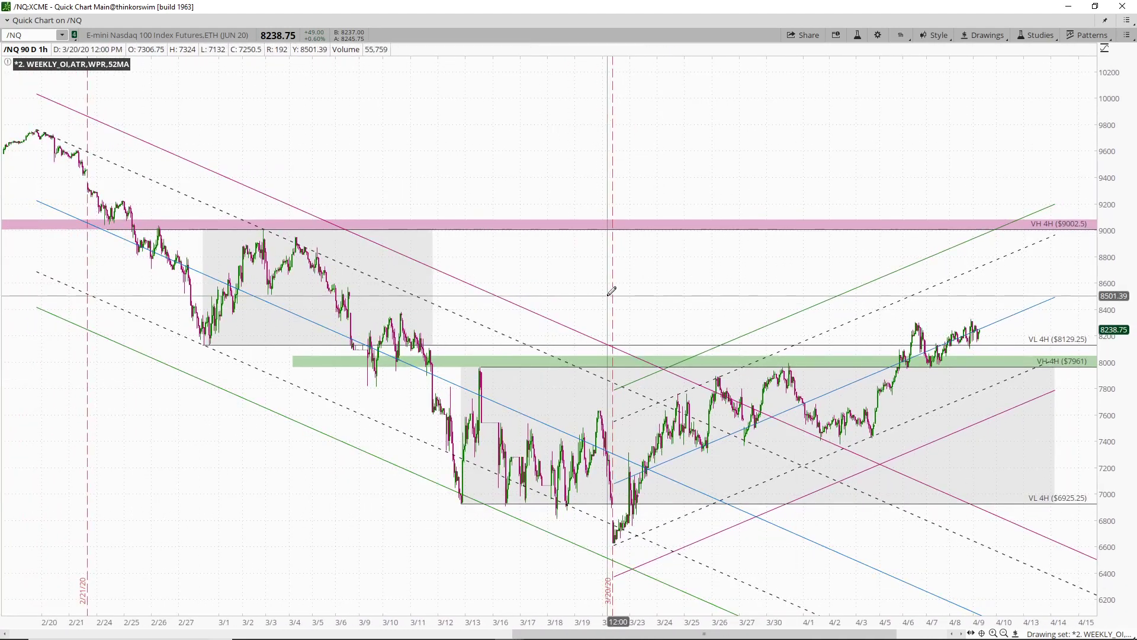
pyautogui.middleClick(586, 264)
pyautogui.click(391, 305)
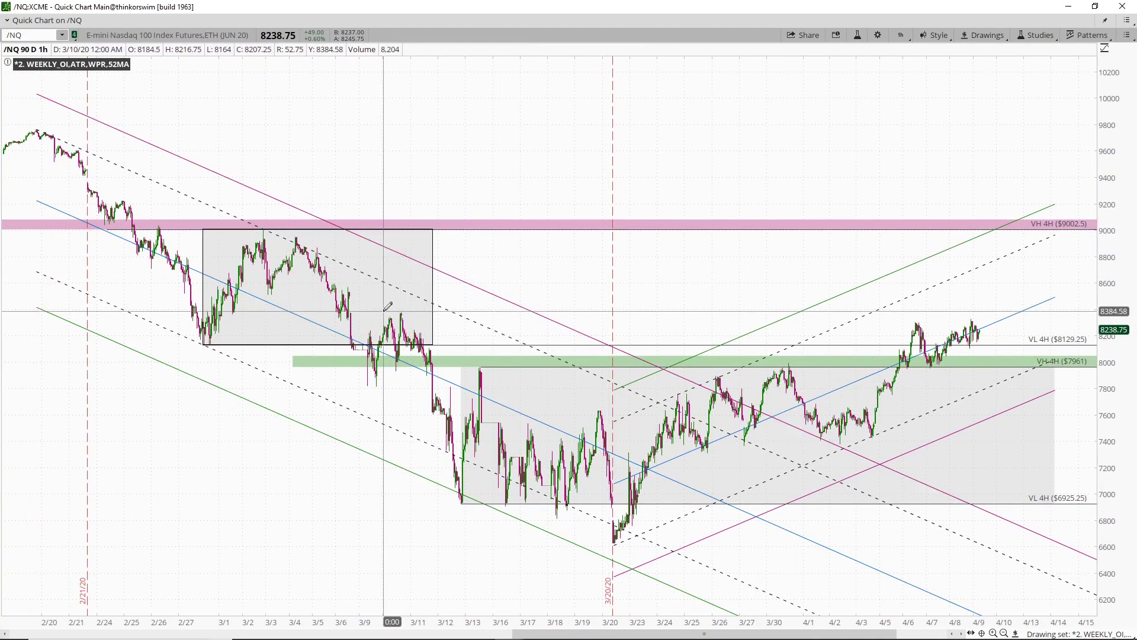
pyautogui.click(383, 310)
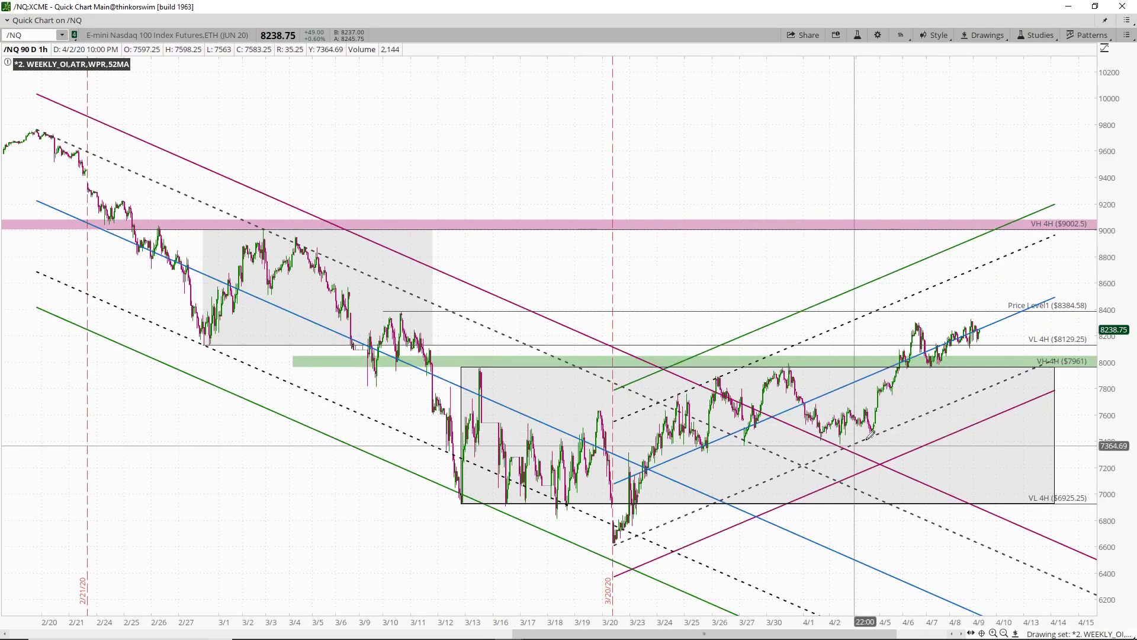
# Draw an ellipse around the early-April consolidation lows between about 4/1 and 4/5
pyautogui.middleClick(822, 198)
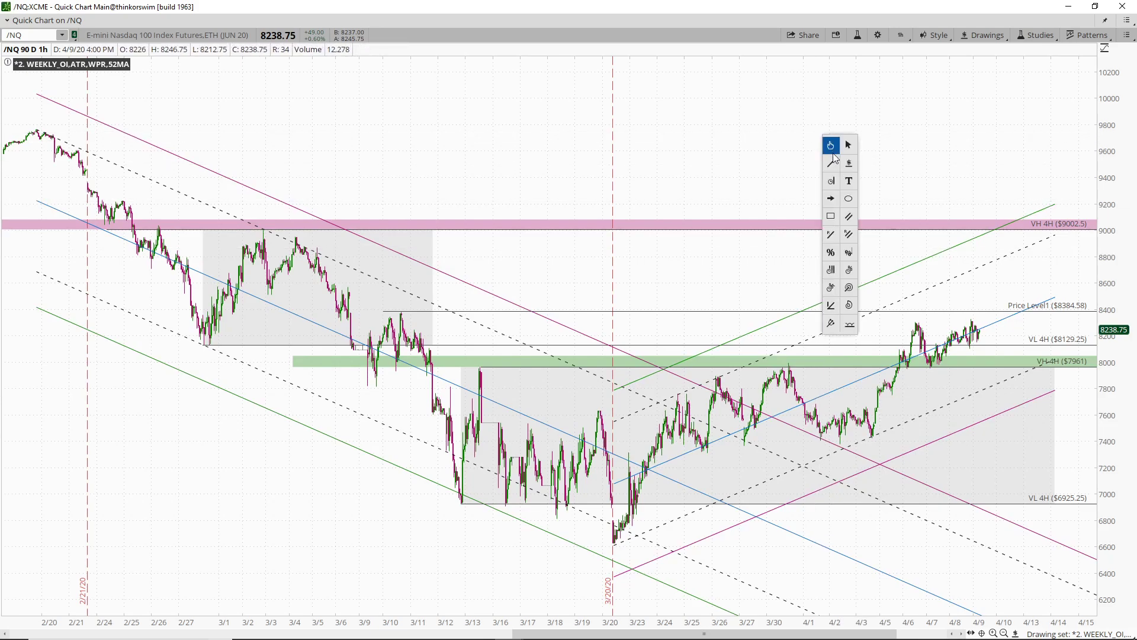
pyautogui.click(832, 202)
pyautogui.click(844, 417)
pyautogui.click(889, 443)
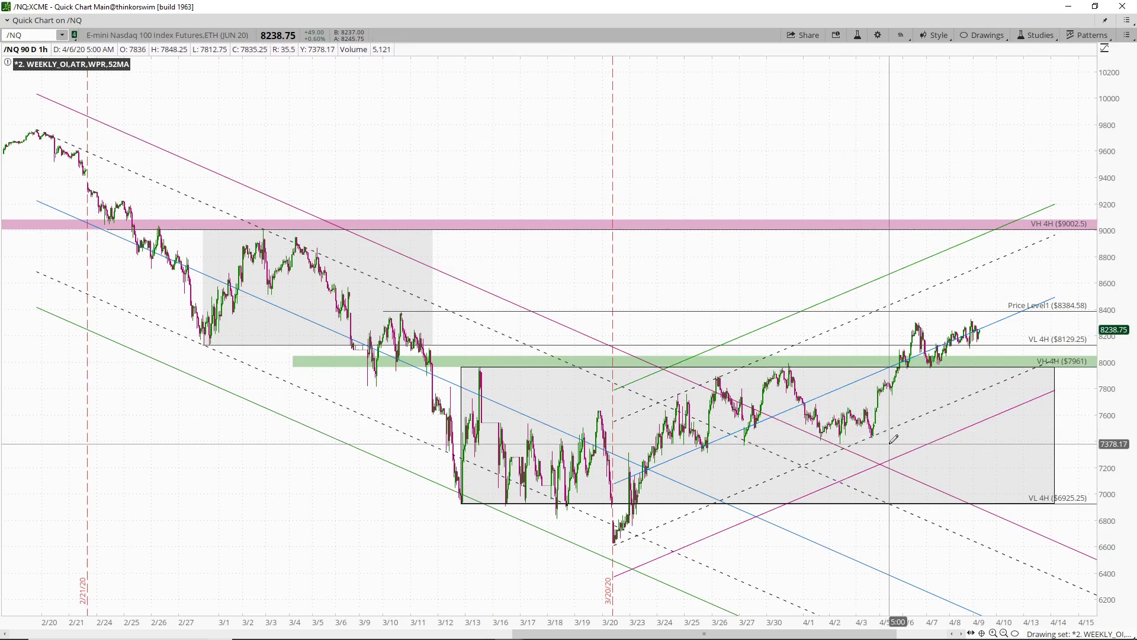
pyautogui.moveTo(835, 411)
pyautogui.mouseDown()
pyautogui.moveTo(808, 407)
pyautogui.moveTo(807, 388)
pyautogui.mouseUp()
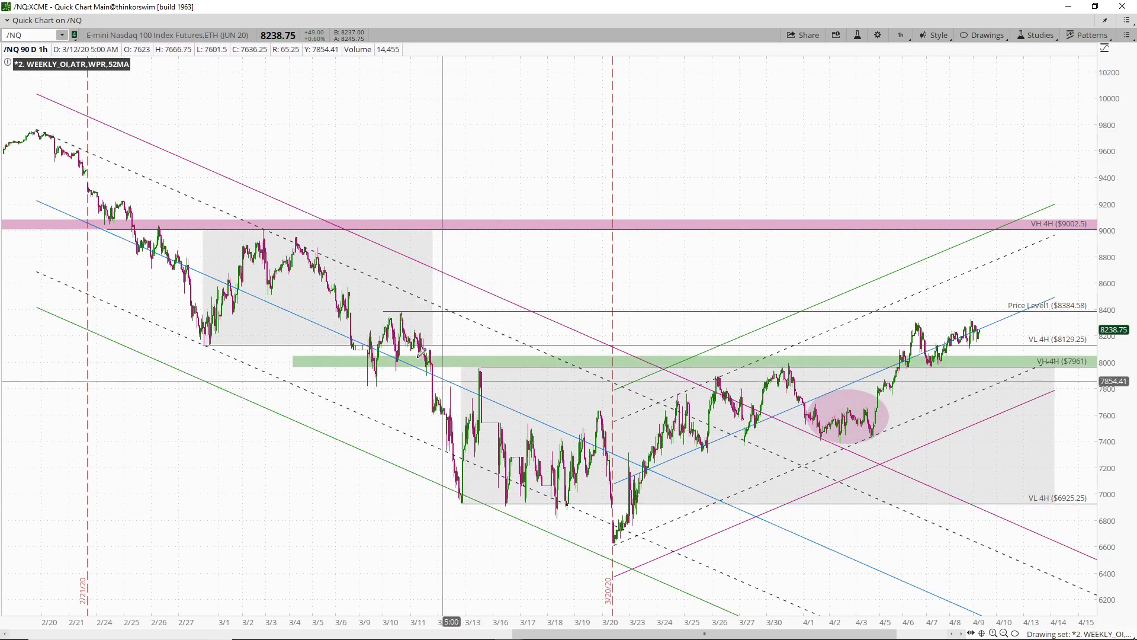
# Place arrows at the 3/10 high on the 8384.58 level and at the early-March high below the pink 9002.5 zone
pyautogui.middleClick(492, 256)
pyautogui.click(500, 318)
pyautogui.click(409, 307)
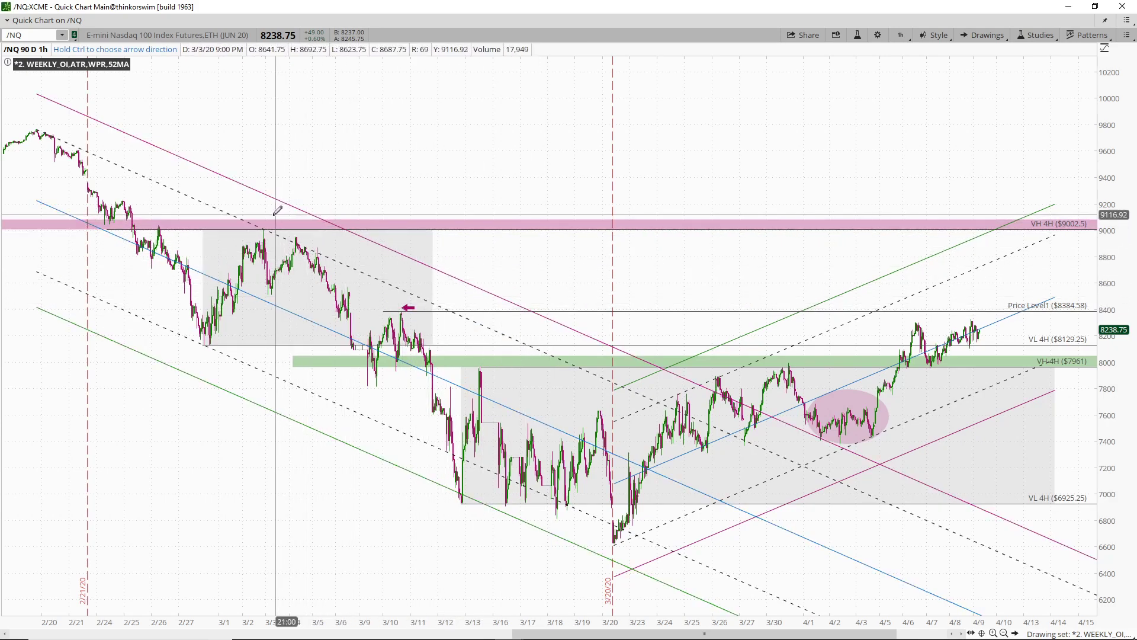
pyautogui.click(296, 224)
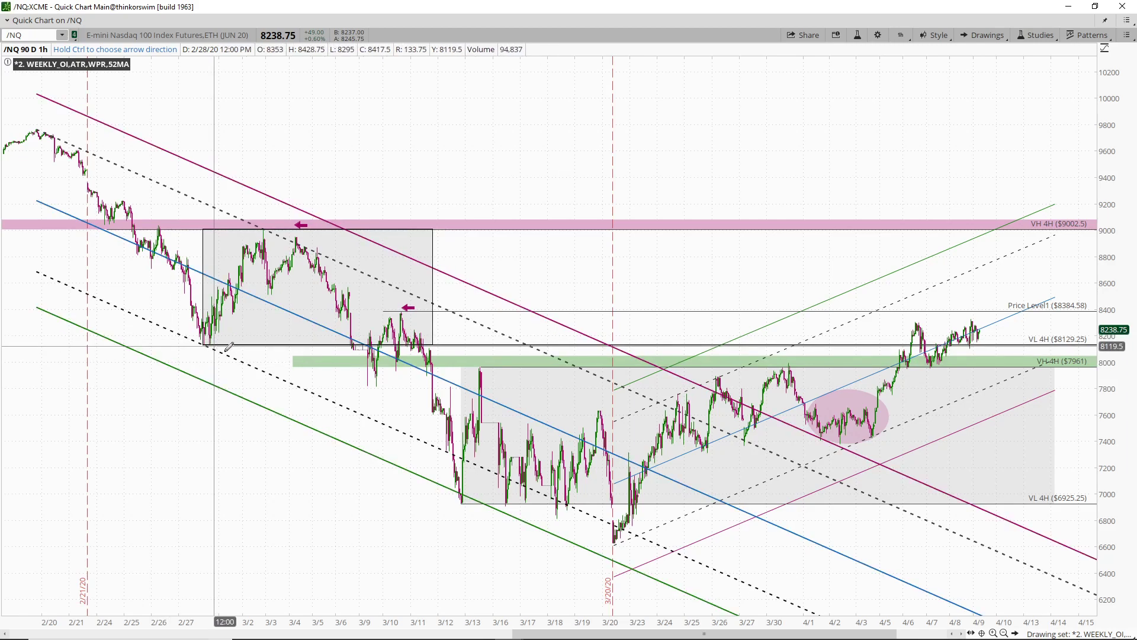
# Extend the green zone above 7961 back to late February and up to the 8129.25 level
pyautogui.middleClick(704, 123)
pyautogui.click(647, 202)
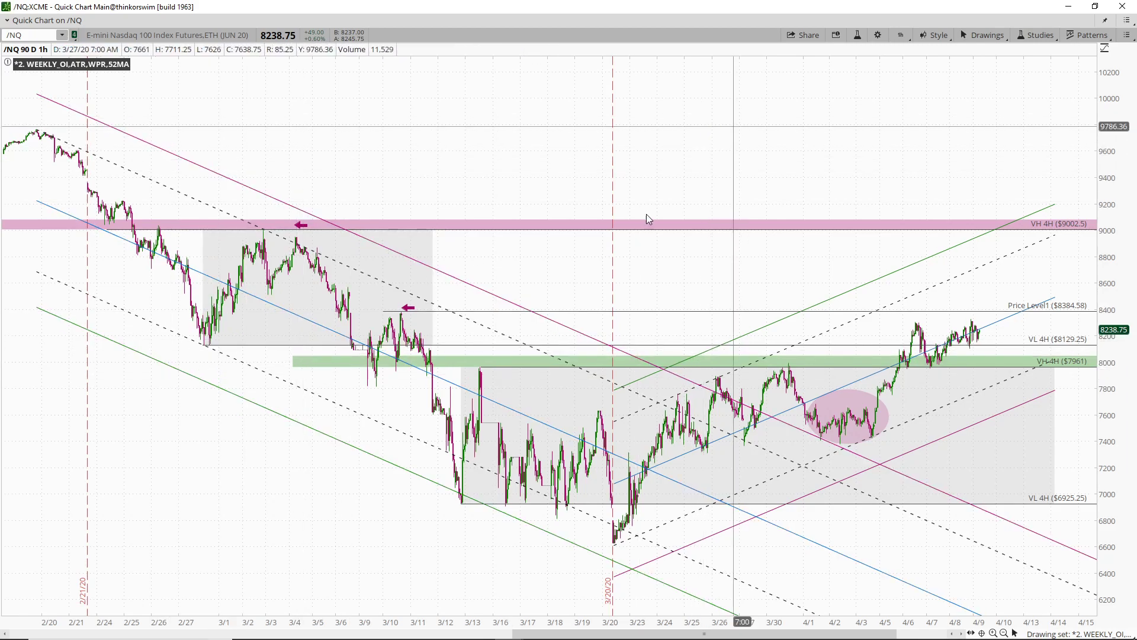
pyautogui.click(313, 368)
pyautogui.moveTo(293, 355); pyautogui.dragTo(169, 344)
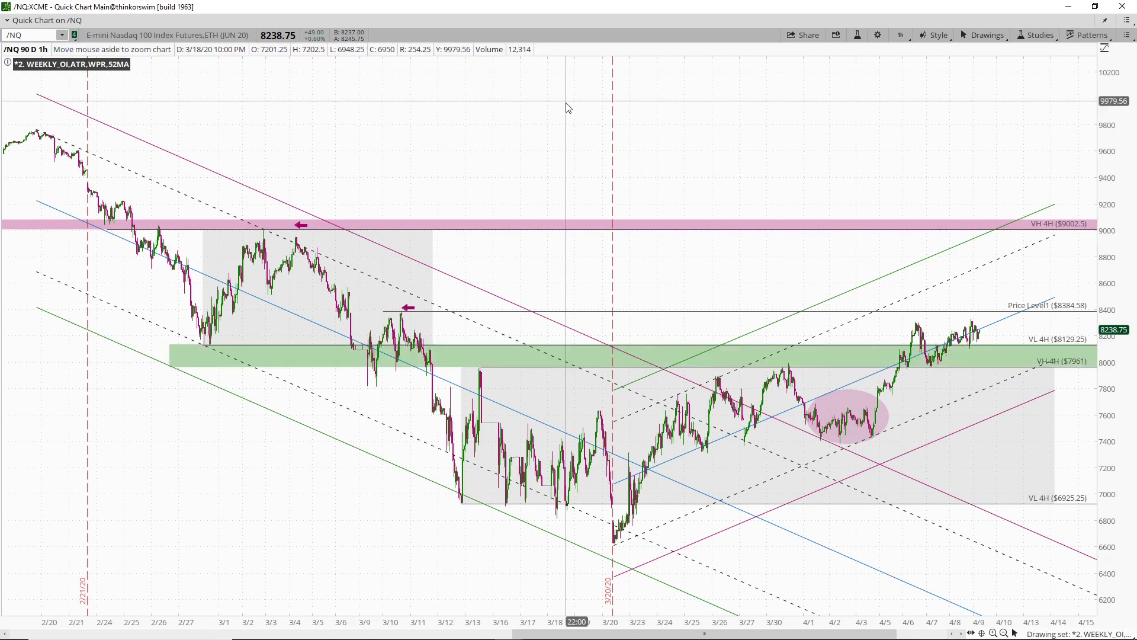
# Place arrows at the late-February low and at the mid-March, 3/26 and late-March highs along the green zone
pyautogui.middleClick(578, 138)
pyautogui.click(584, 201)
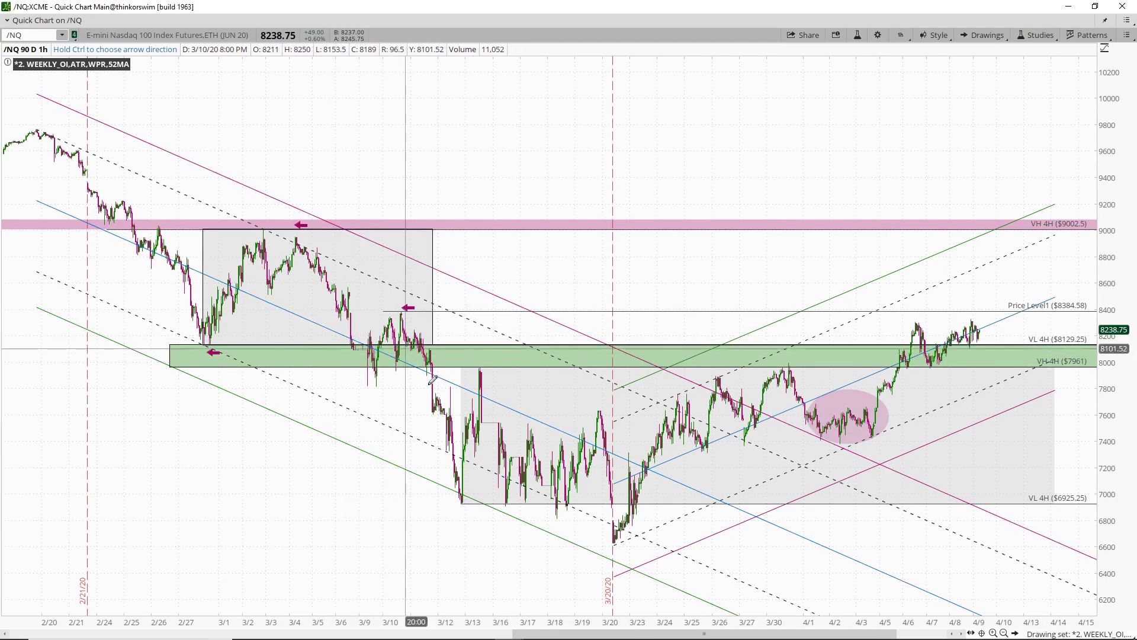
pyautogui.click(484, 363)
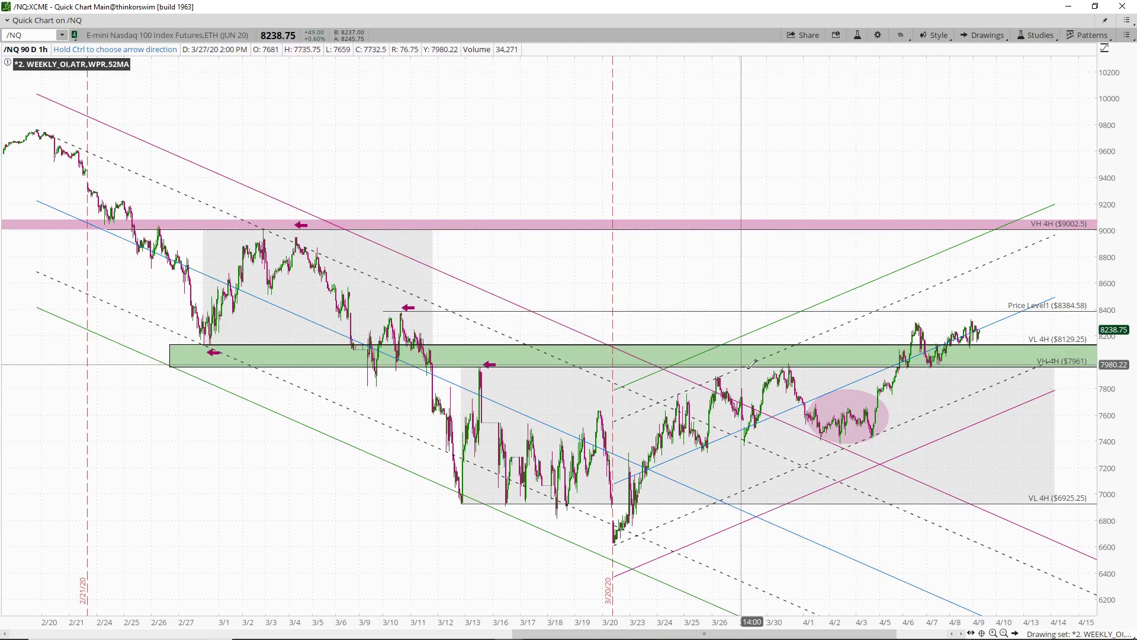
pyautogui.click(719, 368)
pyautogui.click(793, 365)
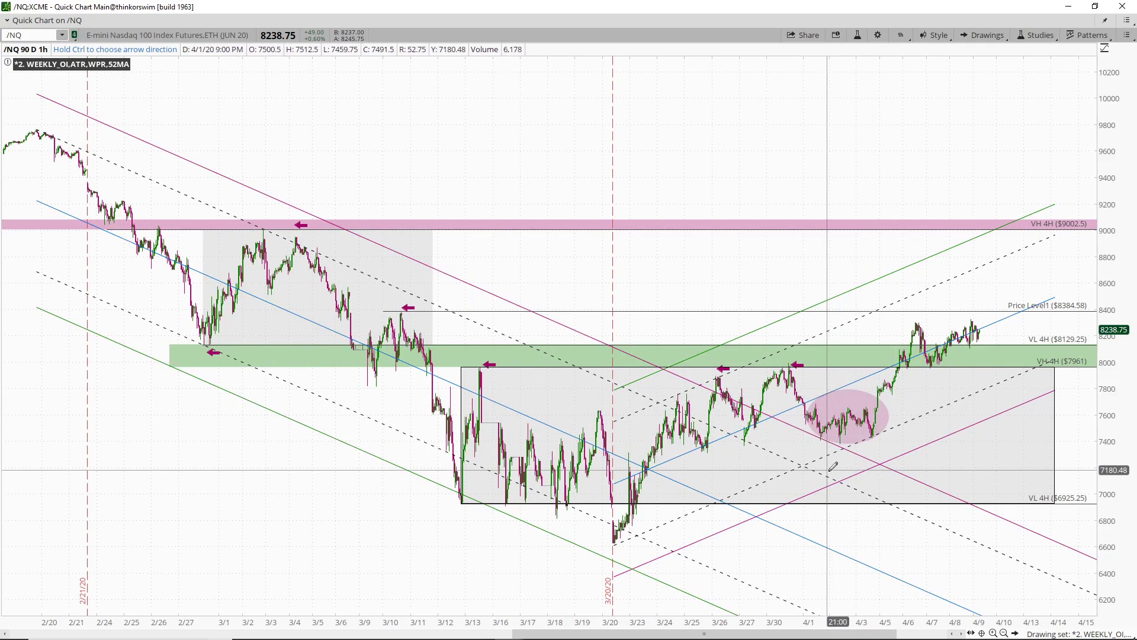
# Add a price level at 7629 starting from the swing high just before 3/20 and running through the pink ellipse
pyautogui.moveTo(910, 449)
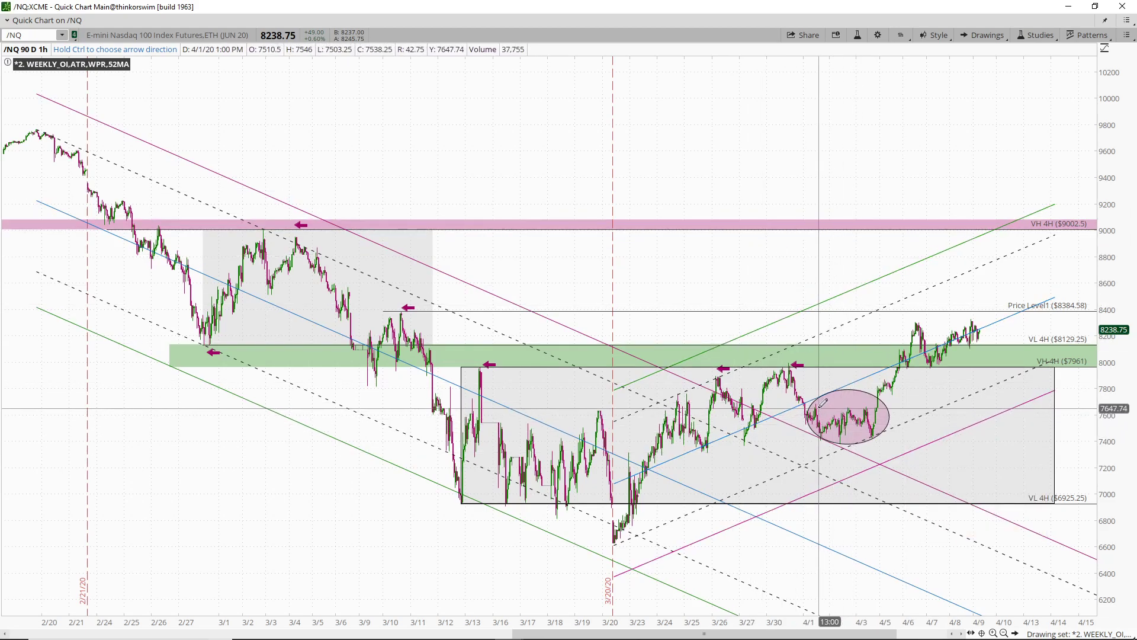
pyautogui.moveTo(817, 399)
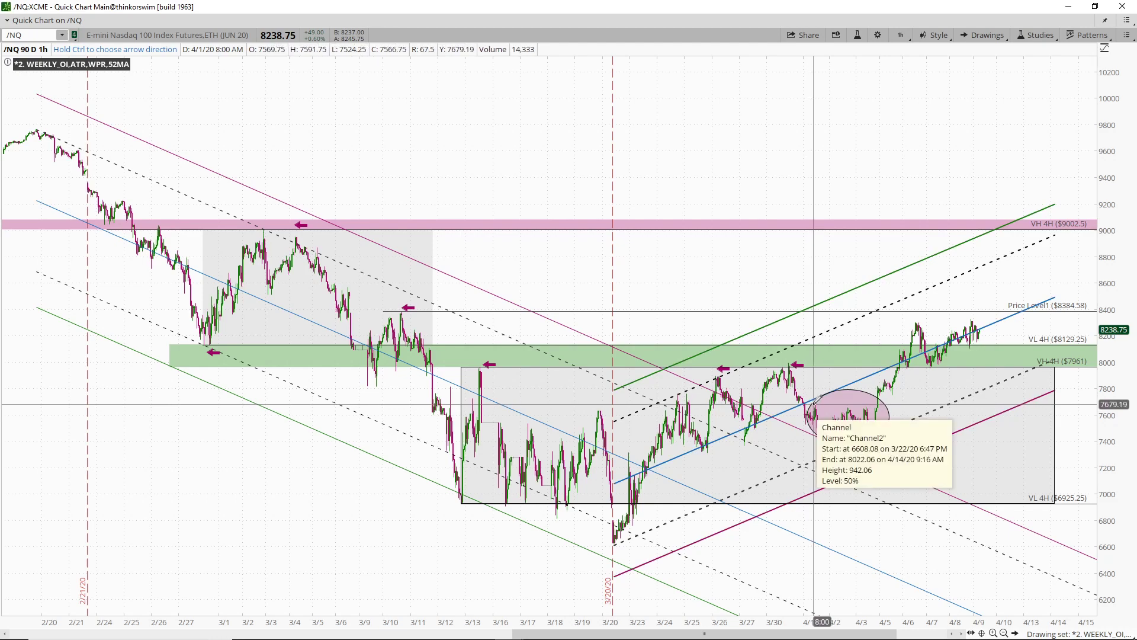
pyautogui.middleClick(805, 243)
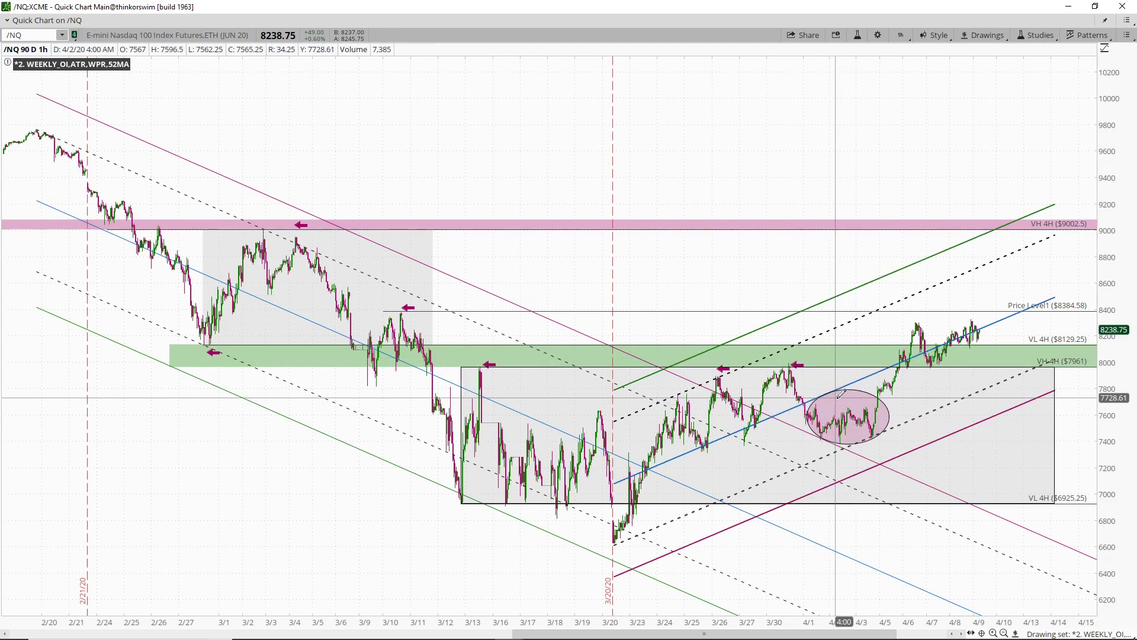
pyautogui.click(816, 401)
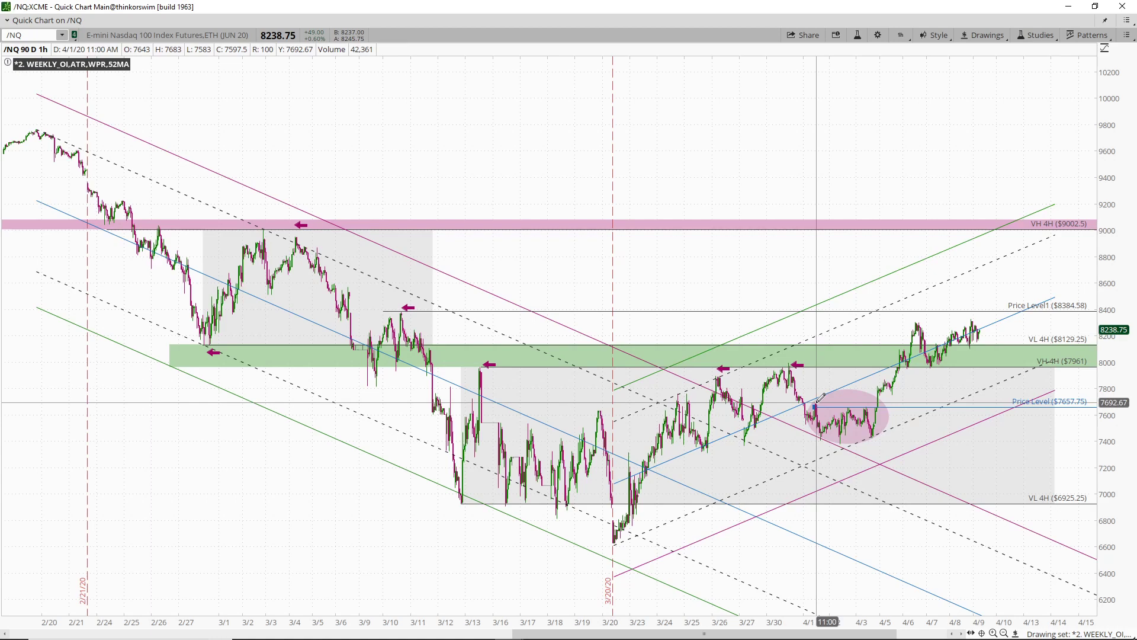
pyautogui.moveTo(815, 404); pyautogui.dragTo(603, 407)
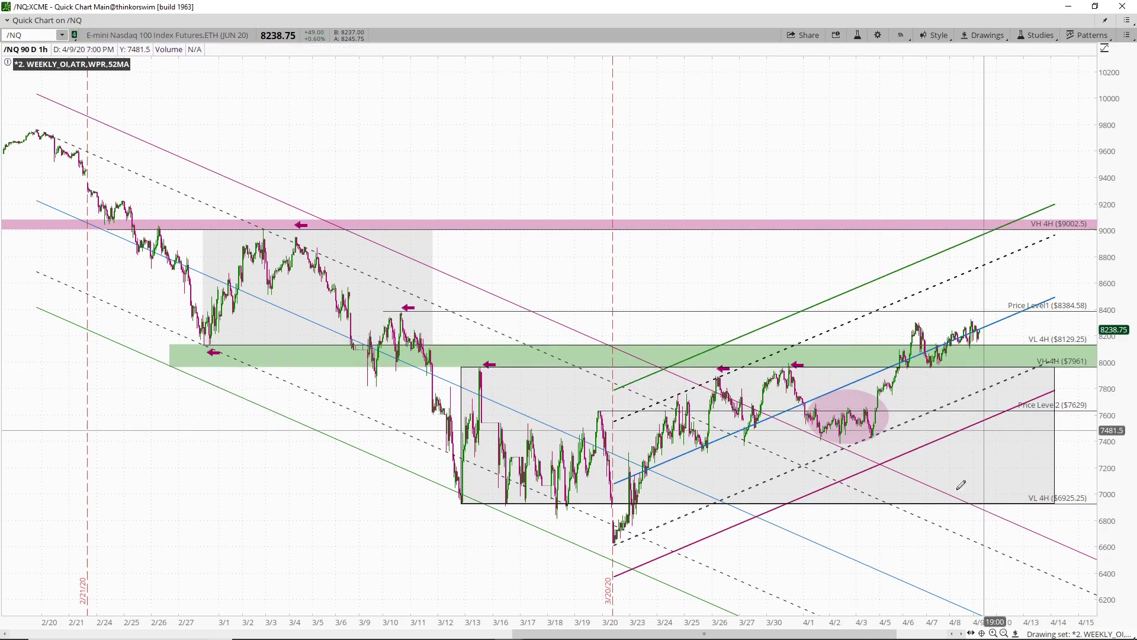
pyautogui.scroll(2, 739, 636)
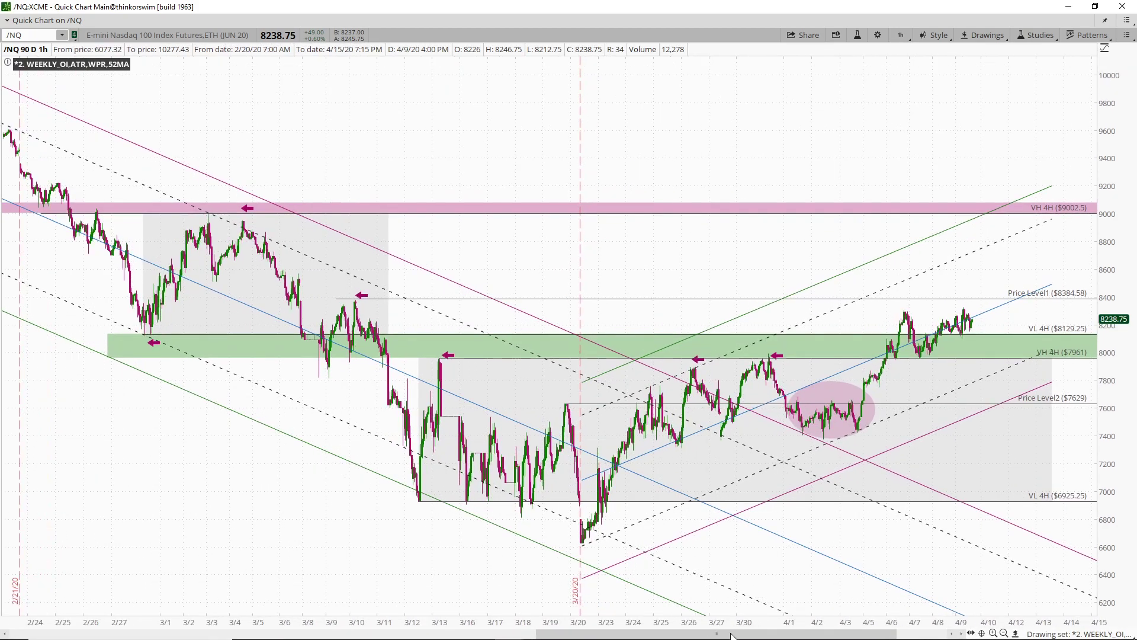
pyautogui.scroll(1, 739, 635)
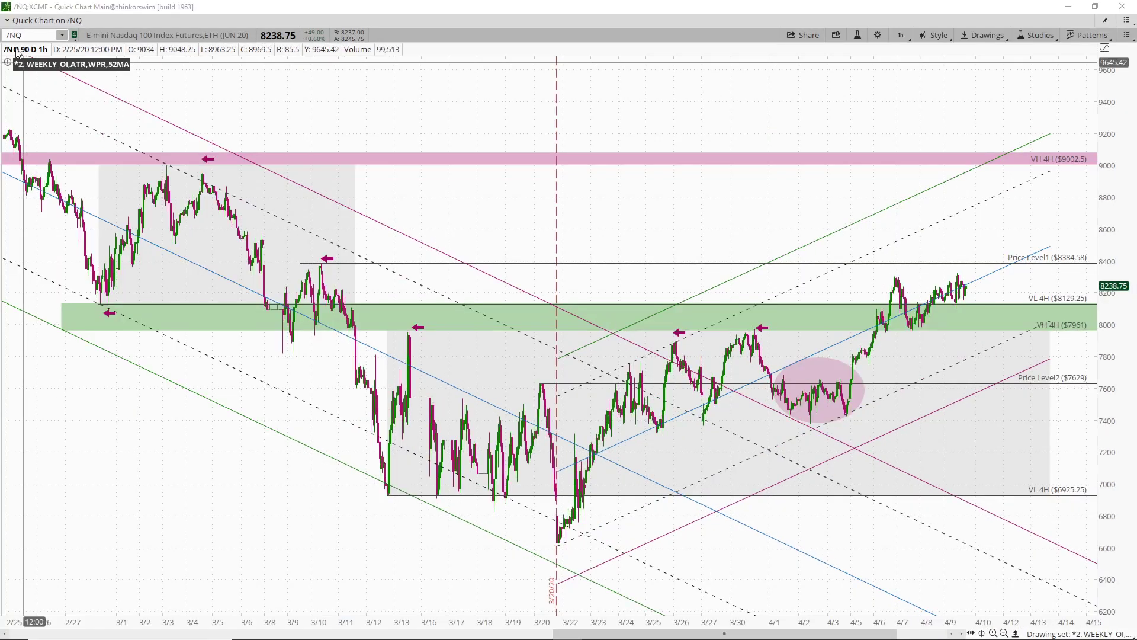
# Snip the Nasdaq chart and highlight the rising pink channel line in green around and just above the 7629 level
pyautogui.press('super+shift+s')
pyautogui.moveTo(2, 27)
pyautogui.mouseDown()
pyautogui.moveTo(780, 490)
pyautogui.moveTo(1079, 637)
pyautogui.moveTo(1135, 638)
pyautogui.mouseUp()
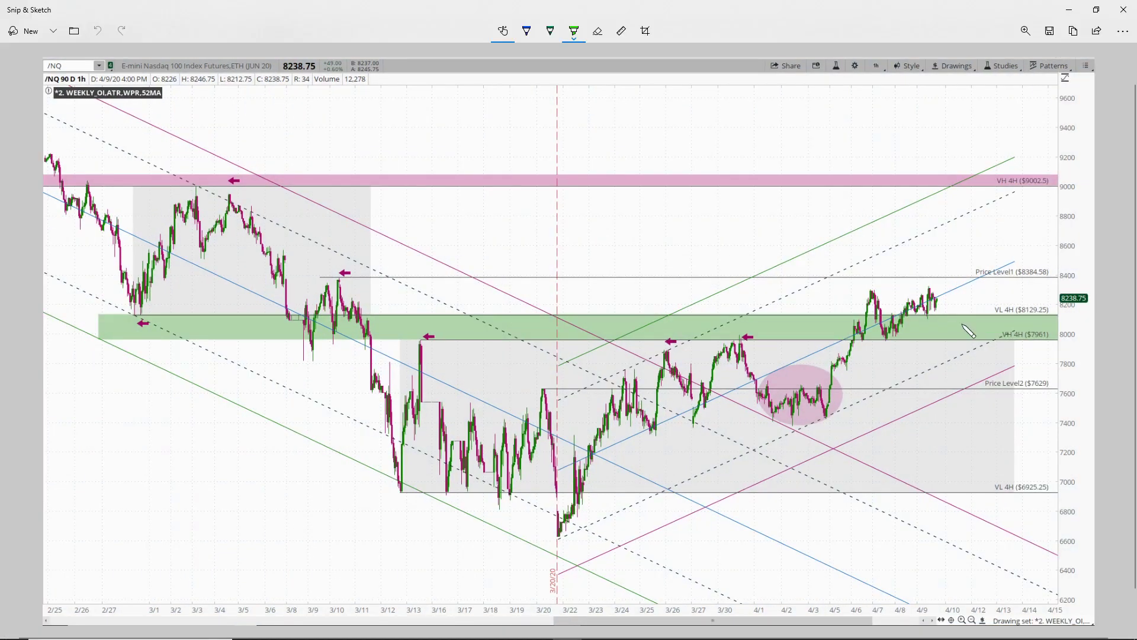
pyautogui.click(573, 31)
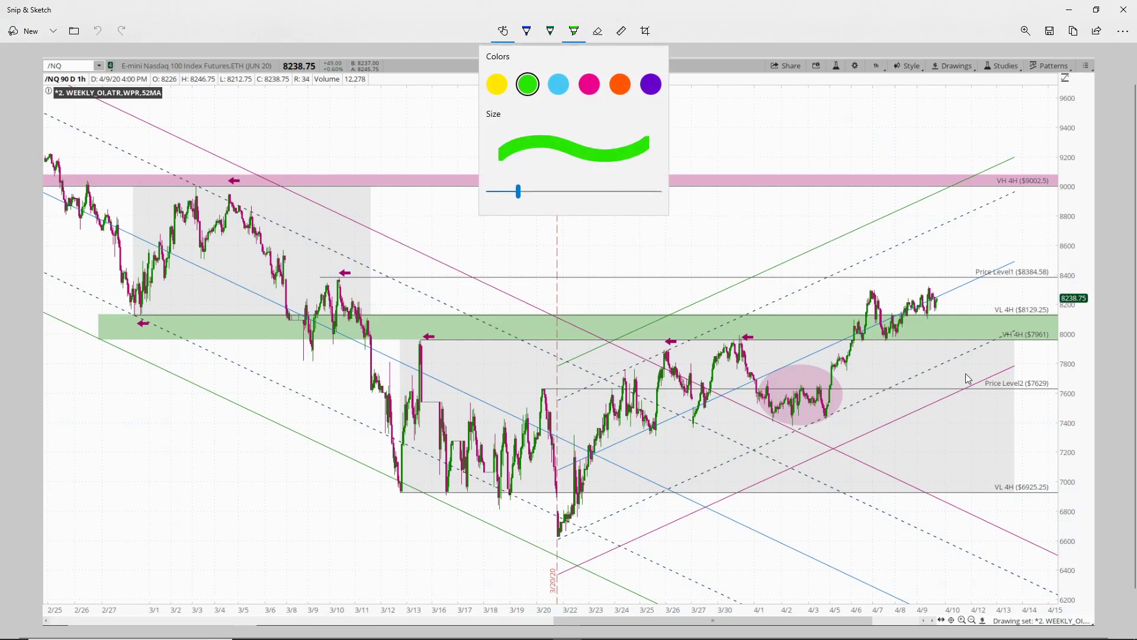
pyautogui.click(953, 394)
pyautogui.moveTo(953, 394)
pyautogui.mouseDown()
pyautogui.moveTo(1000, 373)
pyautogui.moveTo(952, 393)
pyautogui.mouseUp()
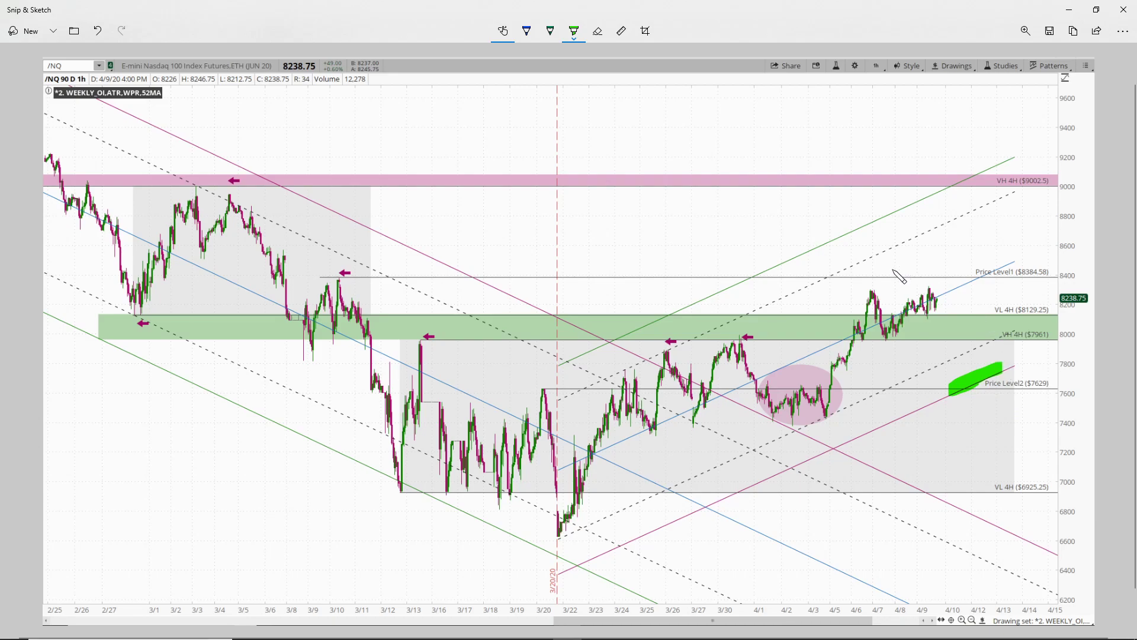
# Sketch a blue zigzag path that dips to the green highlight, rebounds to the dashed channel line and falls below 7629
pyautogui.click(573, 31)
pyautogui.click(526, 30)
pyautogui.moveTo(953, 356)
pyautogui.mouseDown()
pyautogui.moveTo(974, 378)
pyautogui.moveTo(987, 343)
pyautogui.moveTo(1033, 423)
pyautogui.mouseUp()
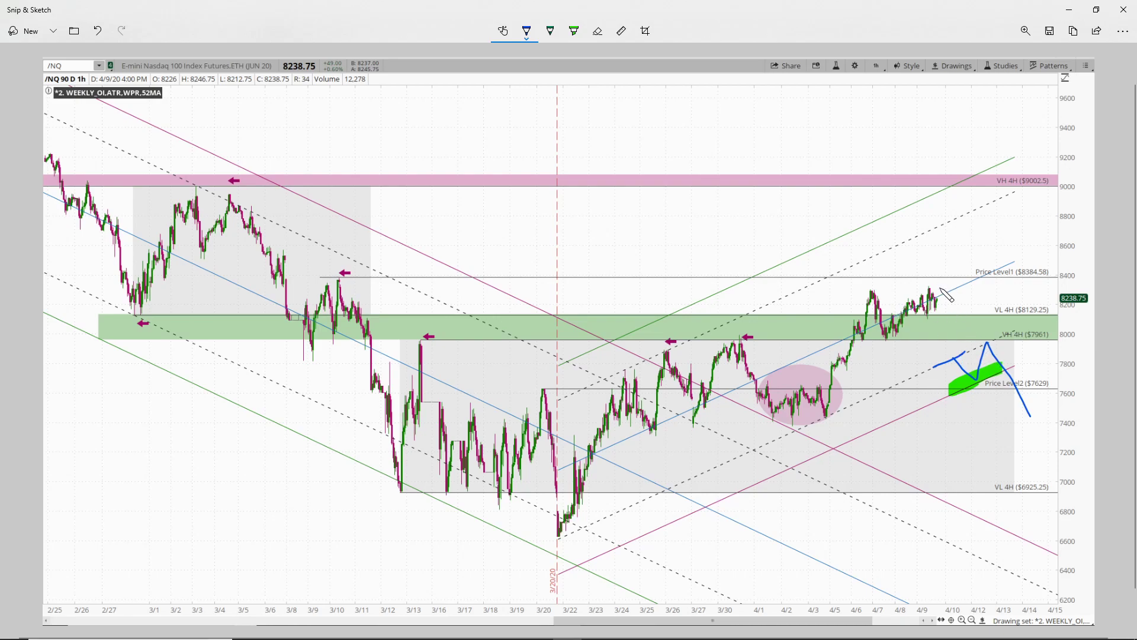
# Circle the 3/10 high and the 8400 axis label in blue and trace the rise to that high and the sell-off after it
pyautogui.moveTo(338, 261)
pyautogui.mouseDown()
pyautogui.moveTo(352, 287)
pyautogui.moveTo(324, 260)
pyautogui.mouseUp()
pyautogui.moveTo(1083, 264); pyautogui.dragTo(1057, 265)
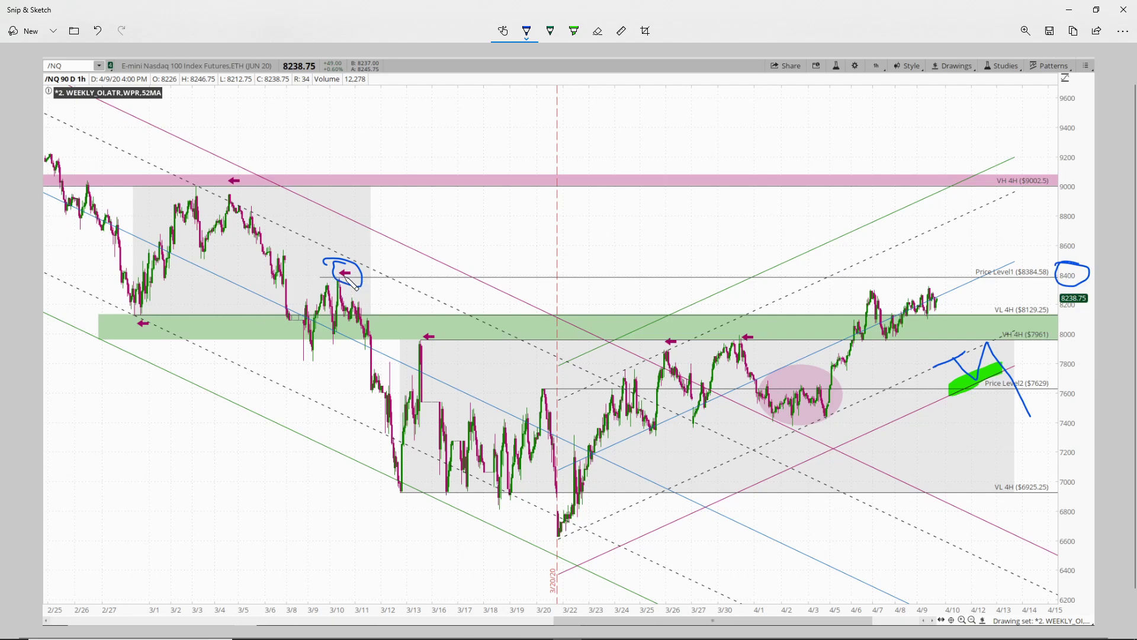
pyautogui.moveTo(316, 342)
pyautogui.mouseDown()
pyautogui.moveTo(336, 295)
pyautogui.moveTo(368, 344)
pyautogui.moveTo(408, 490)
pyautogui.mouseUp()
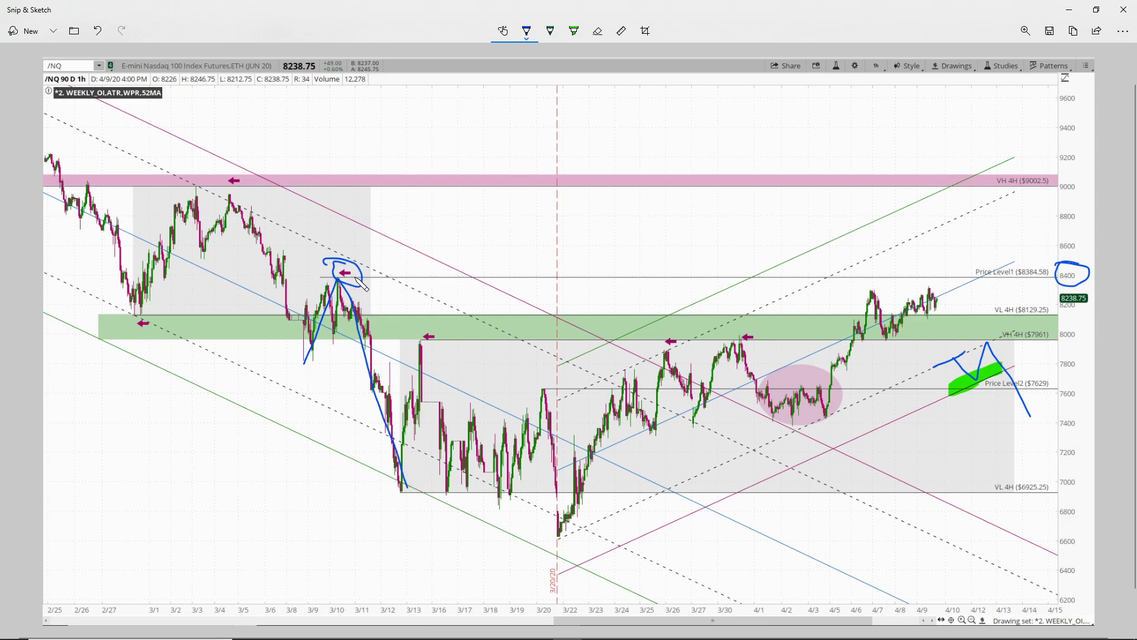
# Highlight the 8384.58 level, the early-March highs at 9002.5 and the 9000 and 8400 axis labels in orange
pyautogui.click(573, 31)
pyautogui.click(573, 31)
pyautogui.click(620, 87)
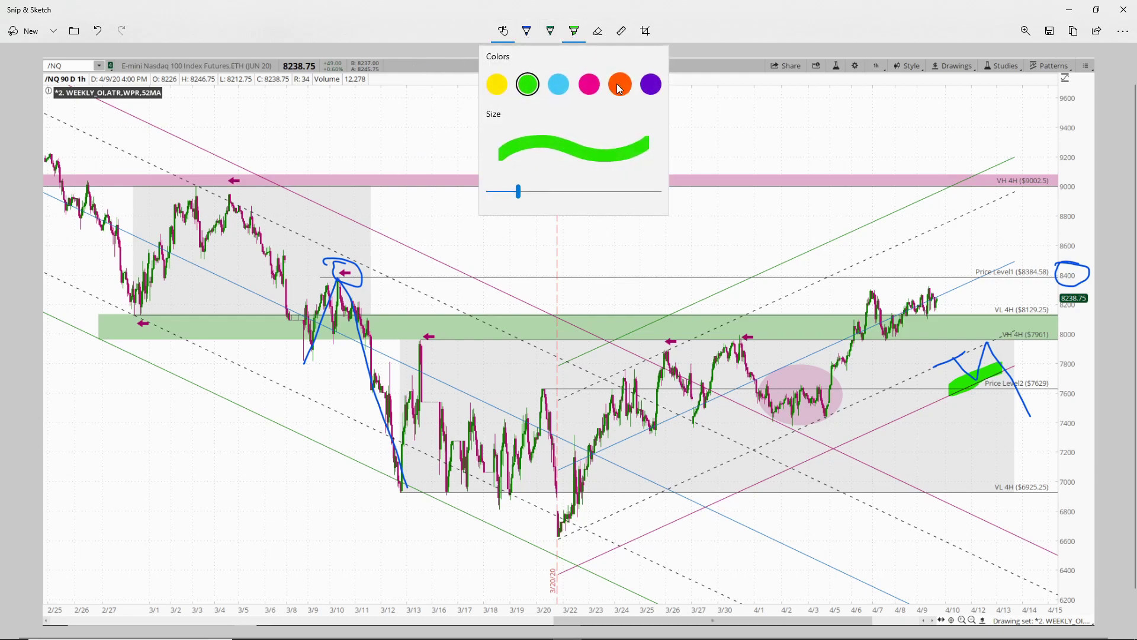
pyautogui.moveTo(933, 276); pyautogui.dragTo(975, 278)
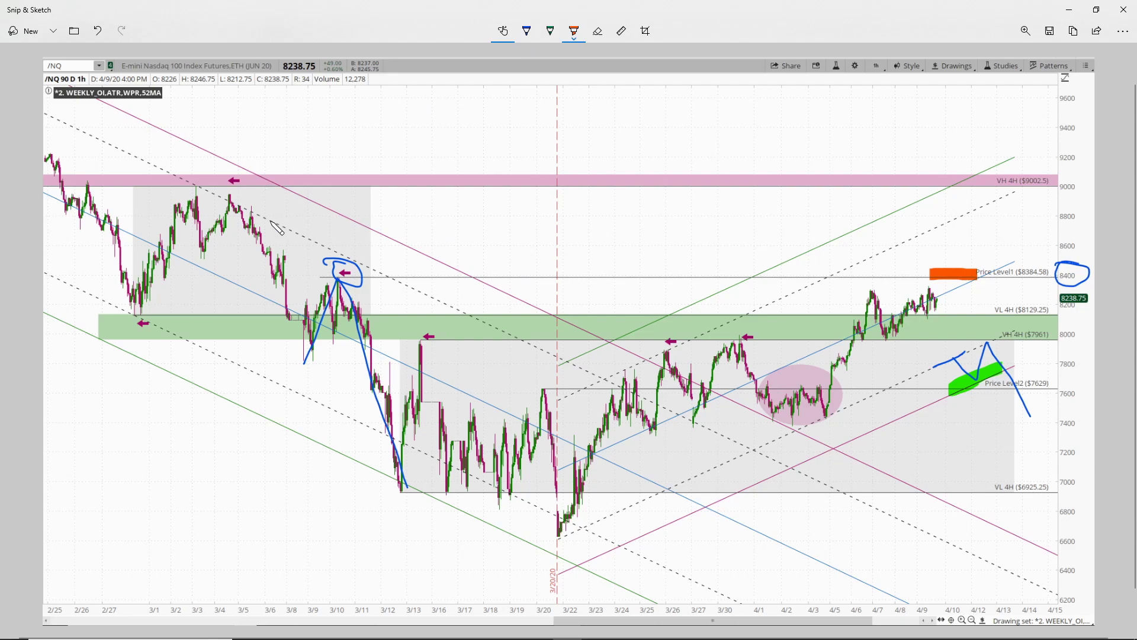
pyautogui.moveTo(197, 188); pyautogui.dragTo(246, 187)
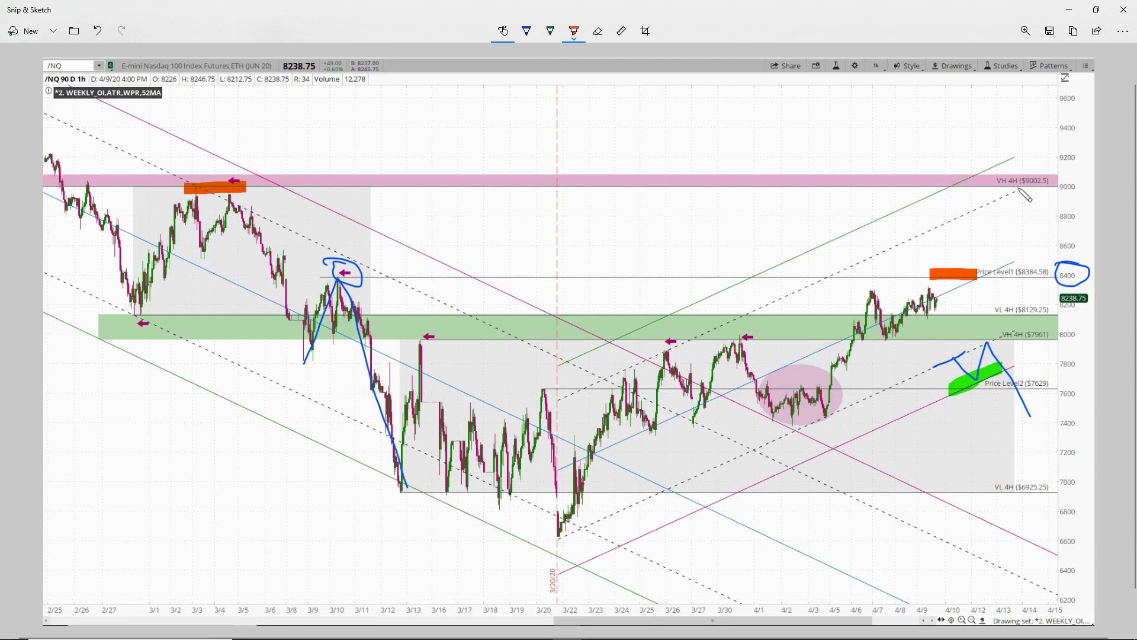
pyautogui.moveTo(1057, 186); pyautogui.dragTo(1079, 186)
pyautogui.moveTo(1052, 275); pyautogui.dragTo(1080, 276)
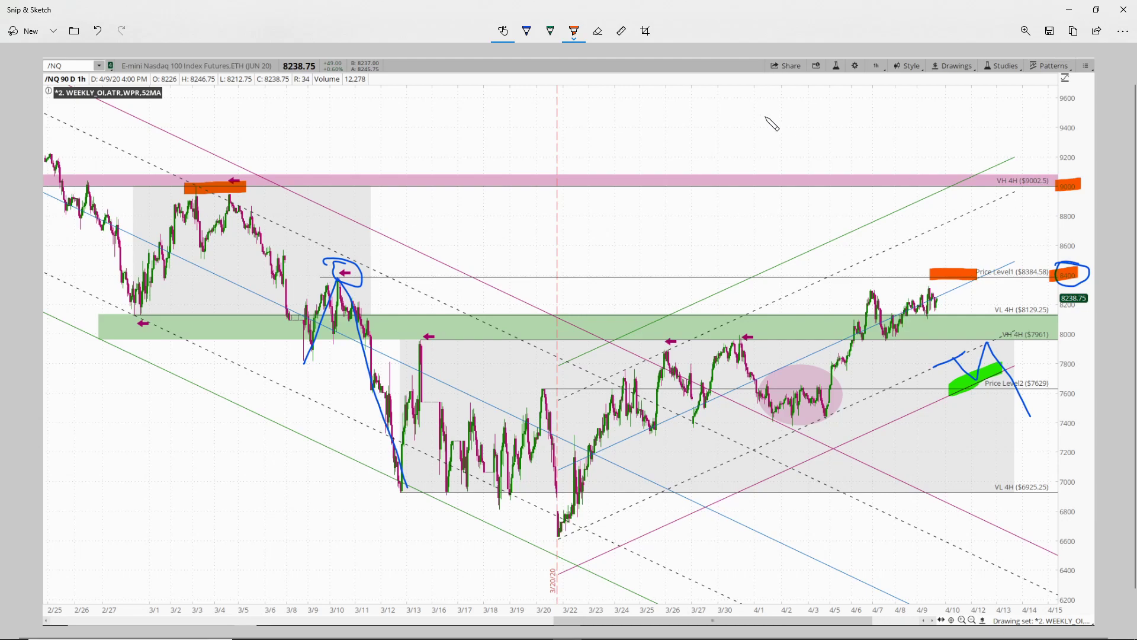
# Outline the recent 4/7 to 4/9 price range in blue and mark the earlier touches along the rising blue channel midline
pyautogui.click(526, 31)
pyautogui.moveTo(941, 288); pyautogui.dragTo(912, 298)
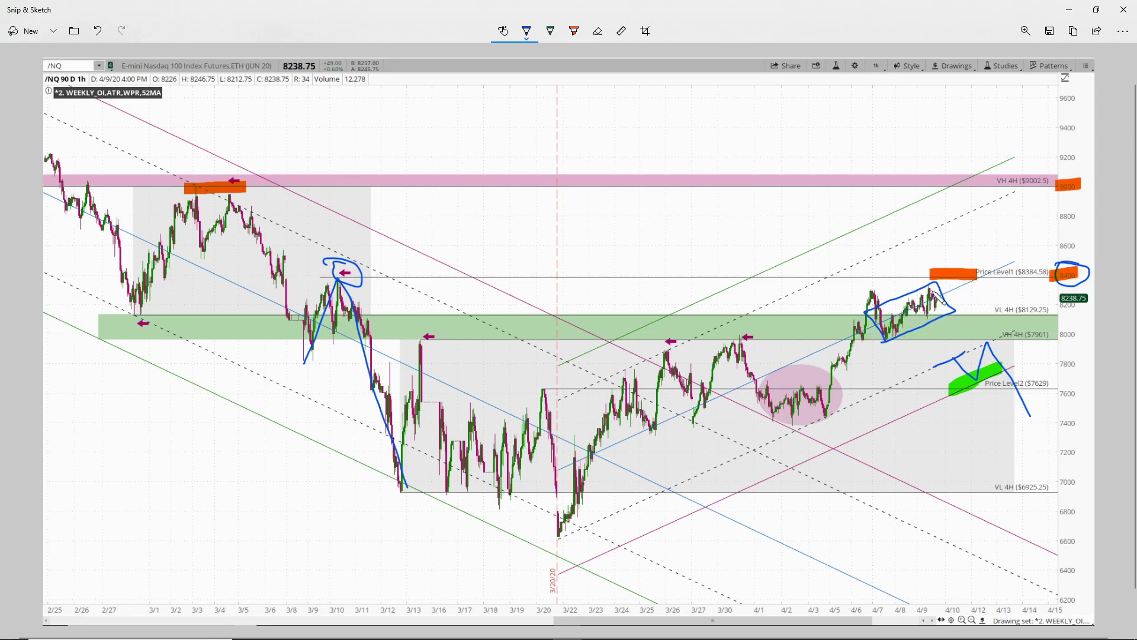
pyautogui.moveTo(710, 401); pyautogui.dragTo(694, 408)
pyautogui.moveTo(774, 375); pyautogui.dragTo(740, 388)
pyautogui.moveTo(574, 462); pyautogui.dragTo(597, 452)
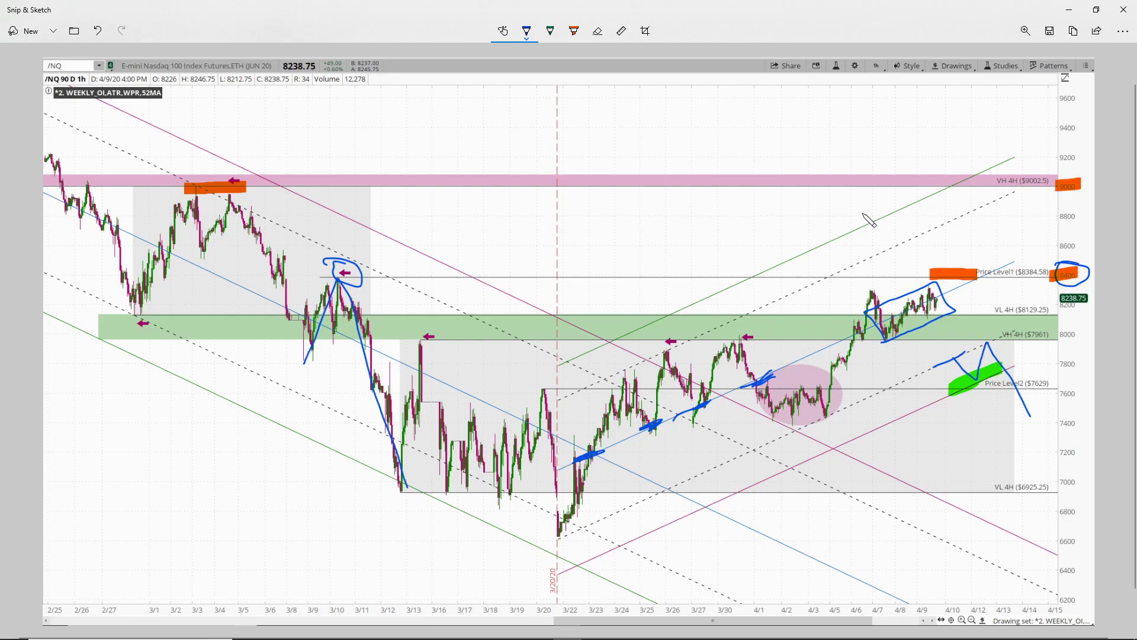
# Trace the 3/20 and late-March peaks with their drops, circle the upper channel near 9002.5 with a fall to 8384.58, and return to the thinkorswim chart
pyautogui.moveTo(742, 321); pyautogui.dragTo(770, 375)
pyautogui.moveTo(742, 317)
pyautogui.mouseDown()
pyautogui.moveTo(592, 372)
pyautogui.moveTo(548, 405)
pyautogui.moveTo(562, 459)
pyautogui.mouseUp()
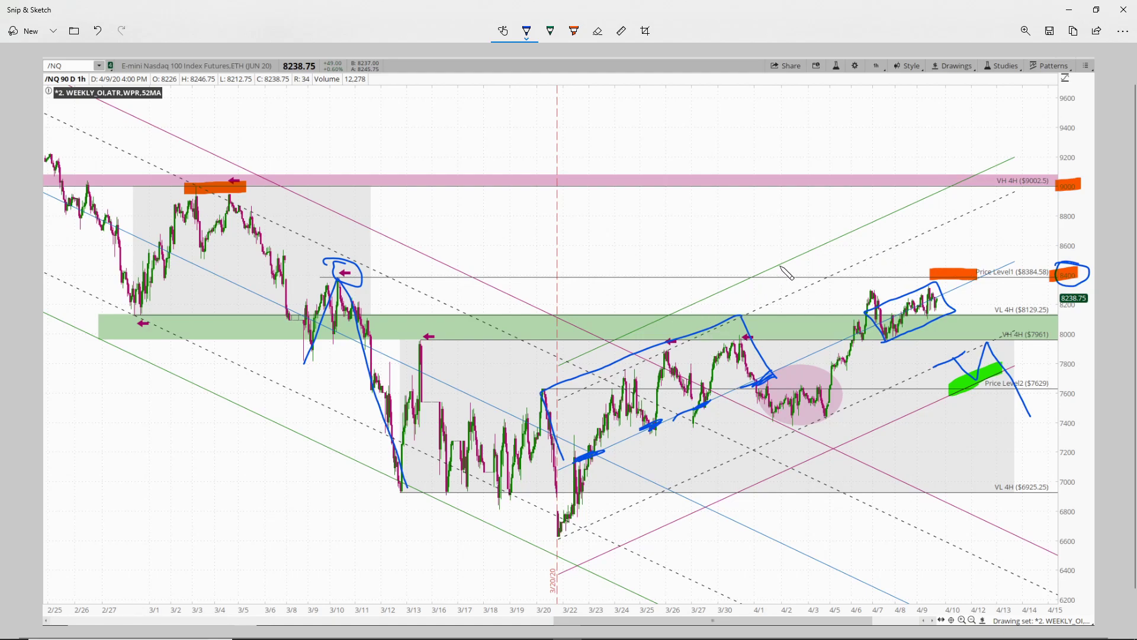
pyautogui.moveTo(947, 178); pyautogui.dragTo(914, 202)
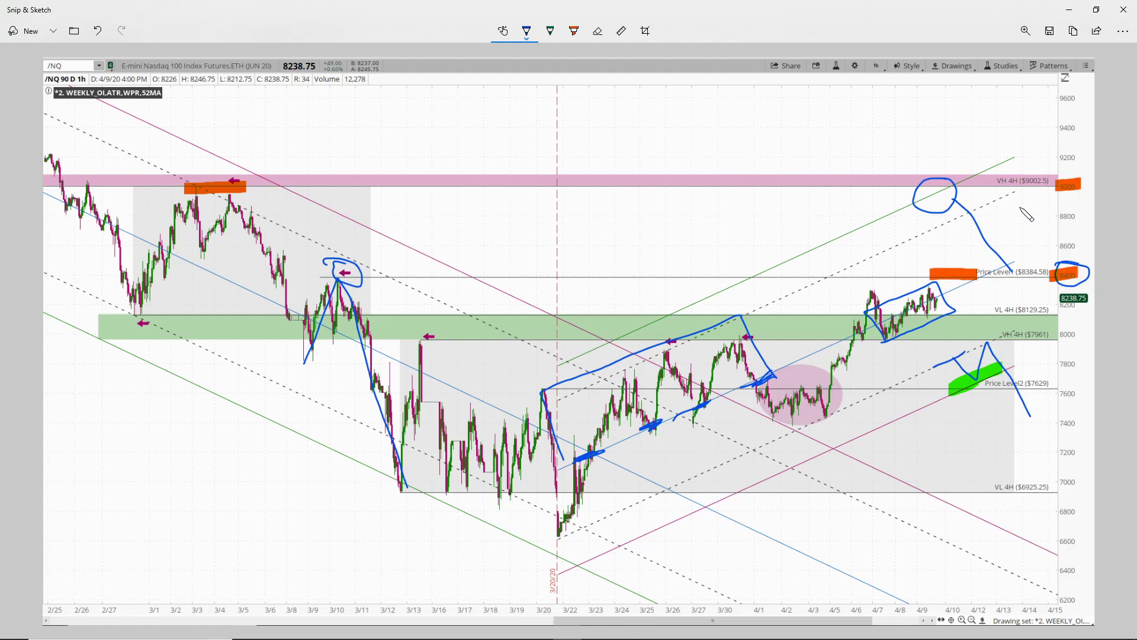
pyautogui.click(1069, 10)
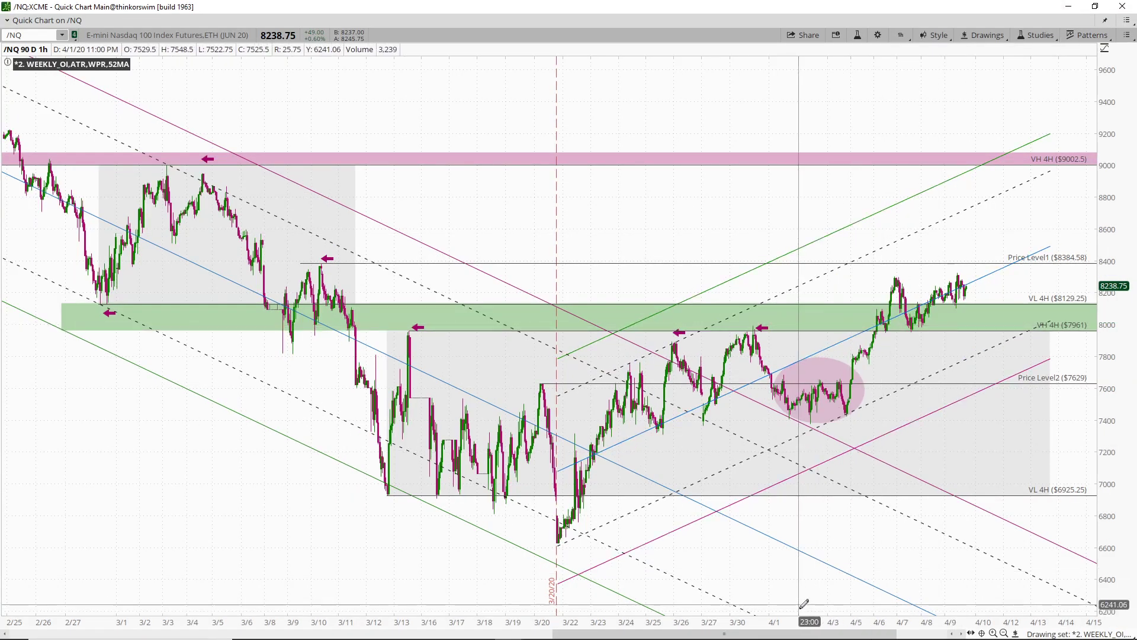
# Draw a trendline under the rising 4/7 to 4/9 lows, from just above the 7961 level to about 8250
pyautogui.moveTo(700, 616); pyautogui.dragTo(841, 616)
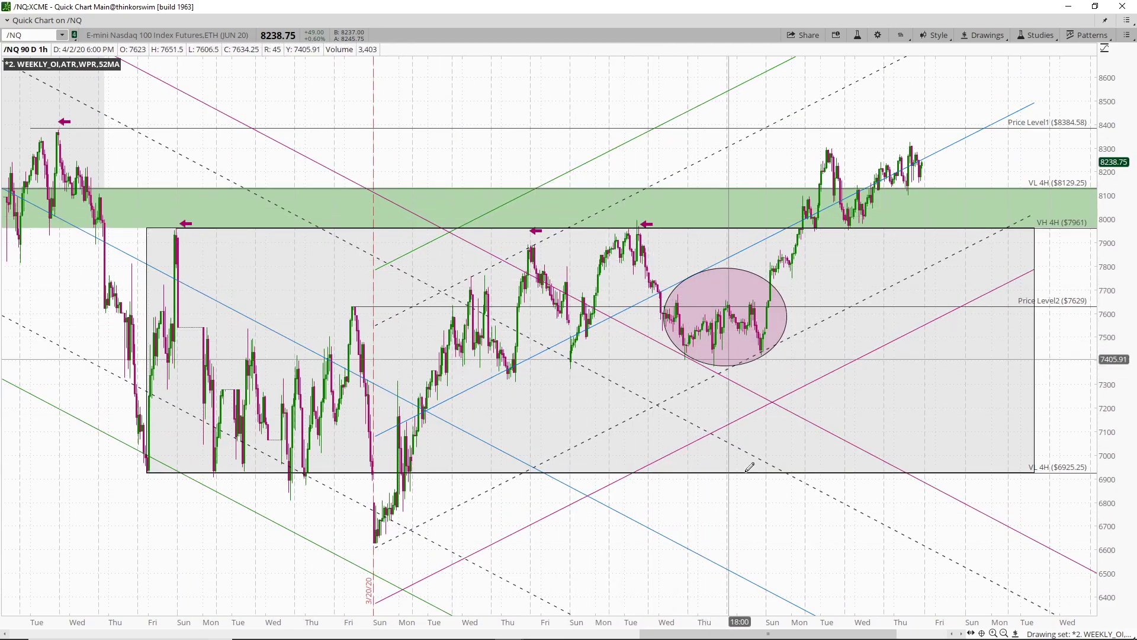
pyautogui.moveTo(711, 635); pyautogui.dragTo(735, 635)
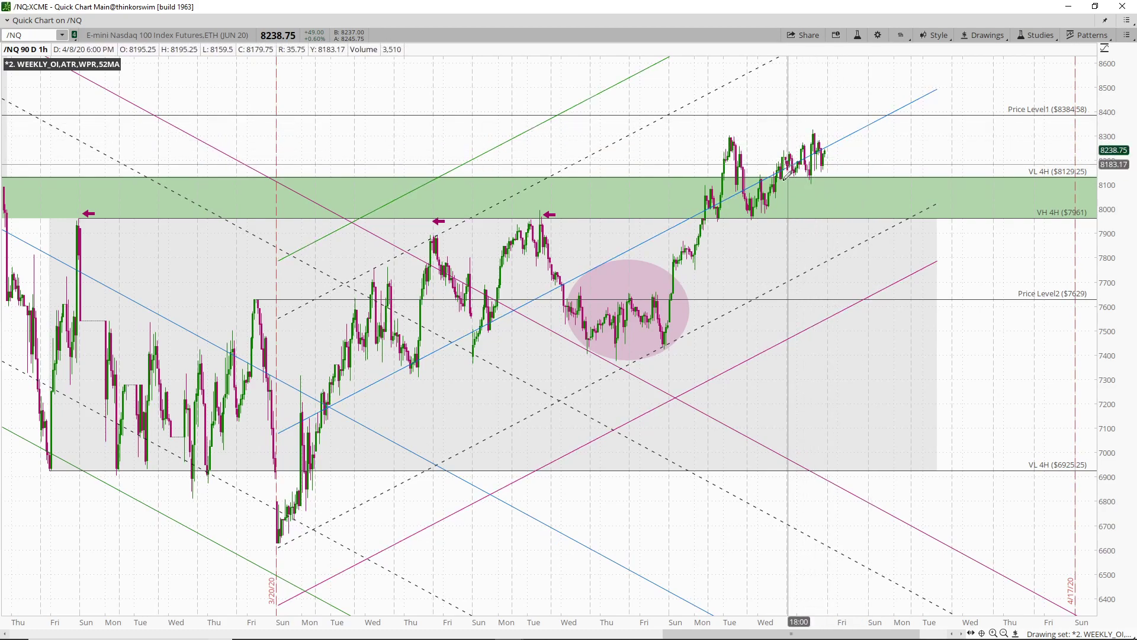
pyautogui.middleClick(812, 113)
pyautogui.click(825, 132)
pyautogui.click(751, 212)
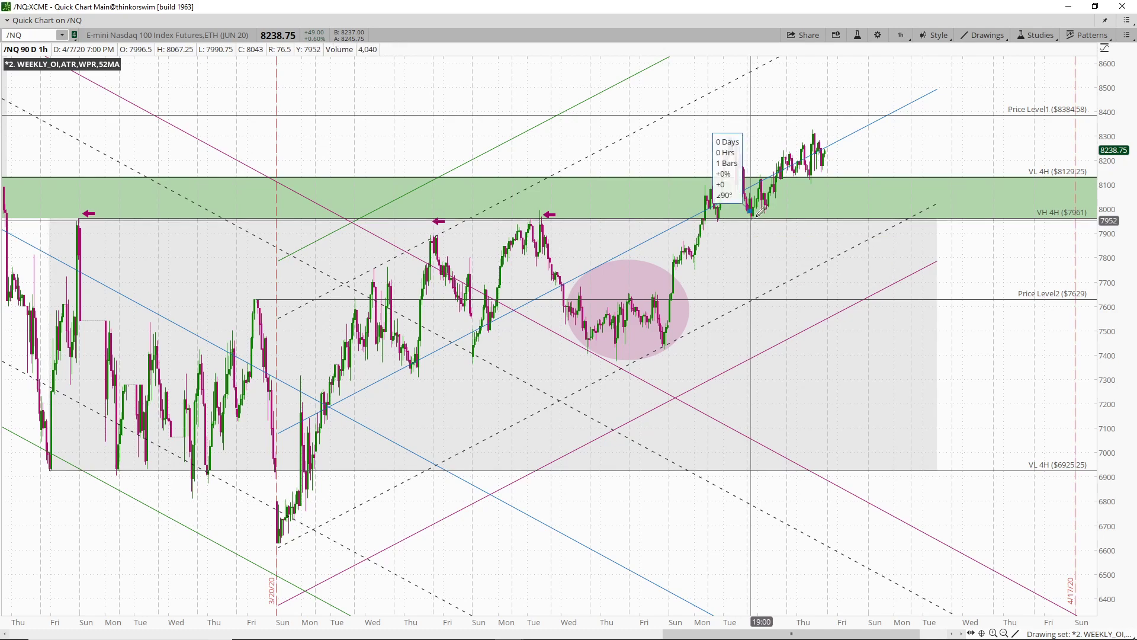
pyautogui.click(866, 146)
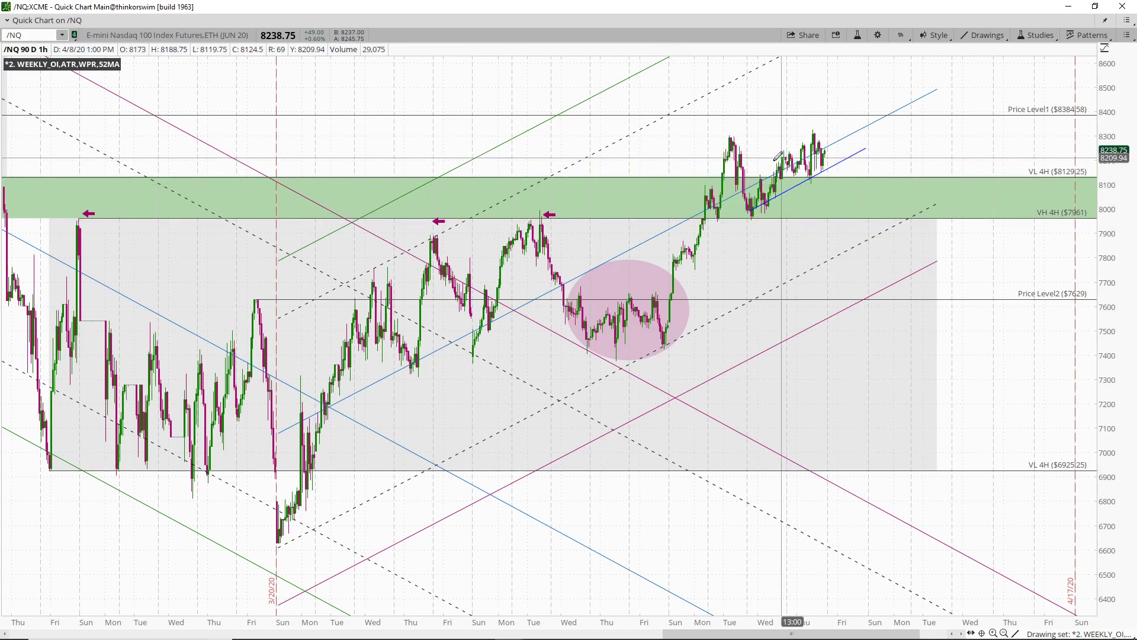
# Draw an upper trendline over the recent range from about 8100 on 4/6 to about 8368 on 4/9
pyautogui.click(736, 185)
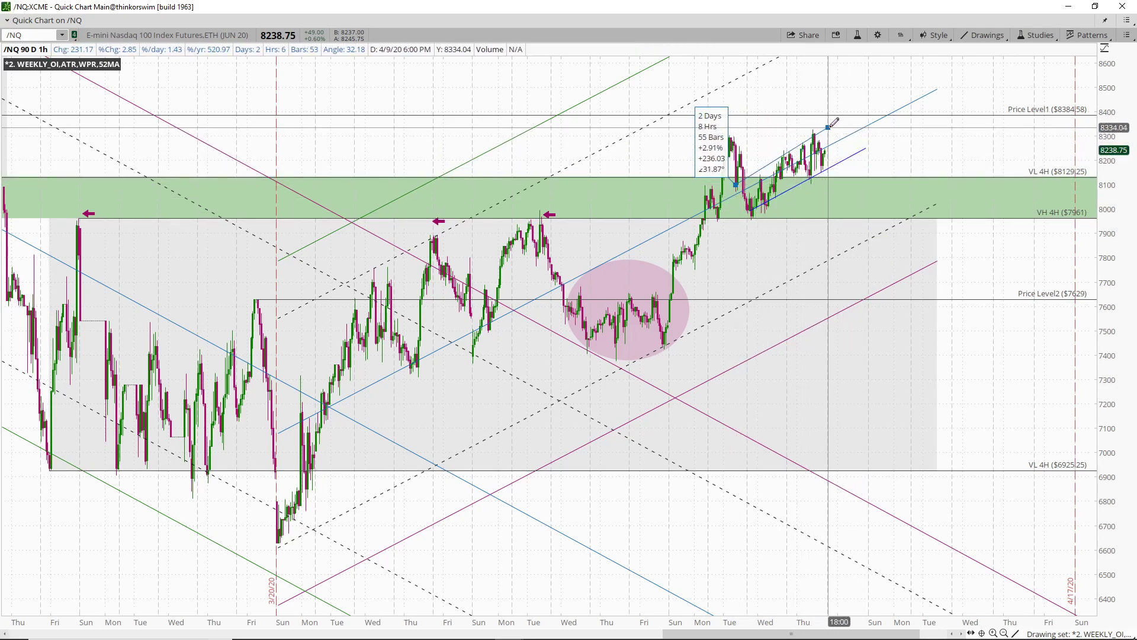
pyautogui.rightClick(876, 119)
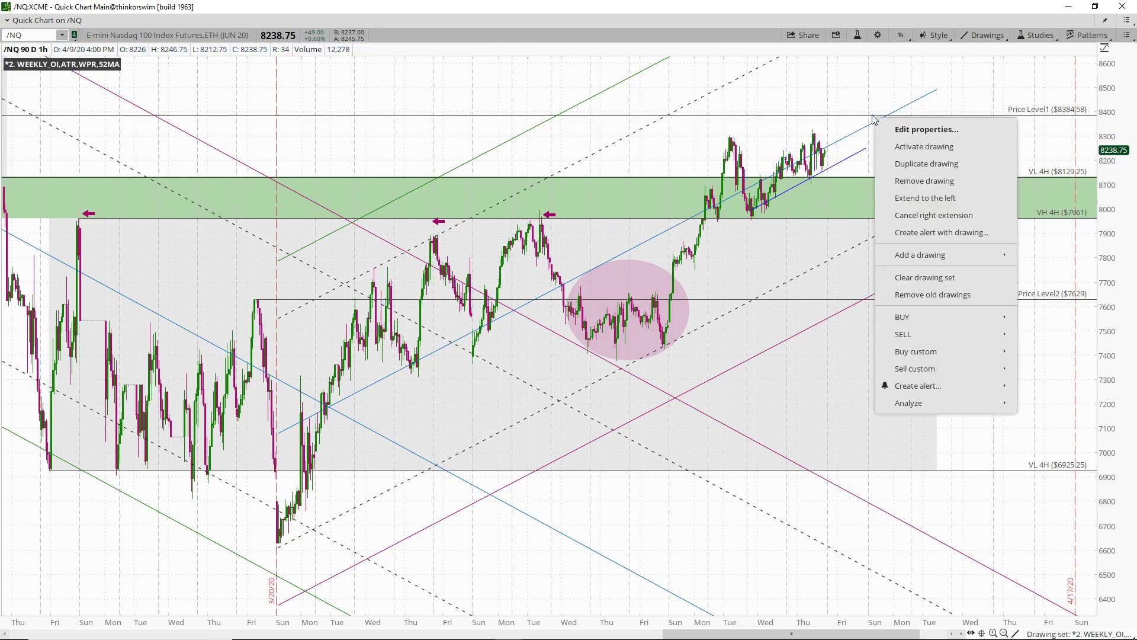
pyautogui.click(705, 185)
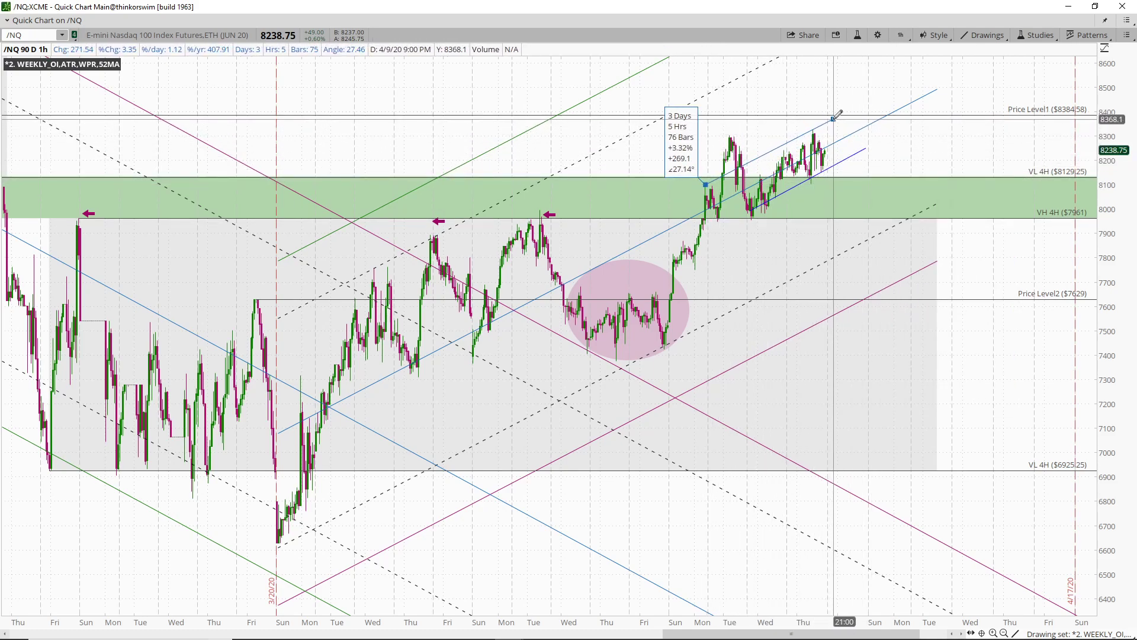
pyautogui.click(832, 119)
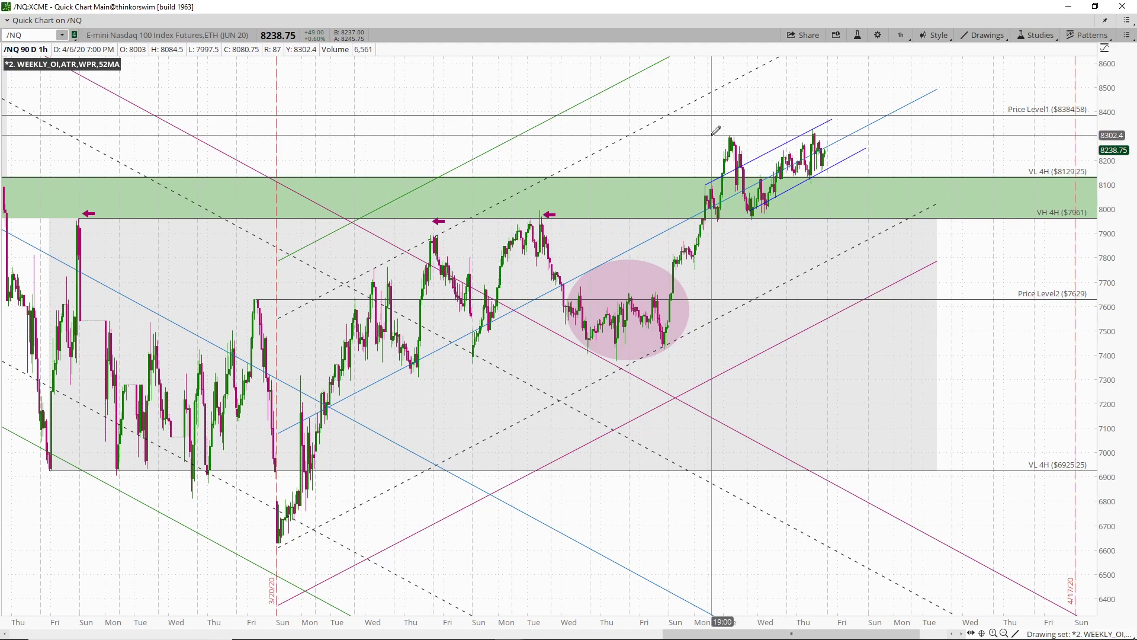
# Draw a horizontal line at about 8302 across the 4/7 and 4/9 highs, extending it past the current bars
pyautogui.moveTo(713, 135); pyautogui.dragTo(942, 134)
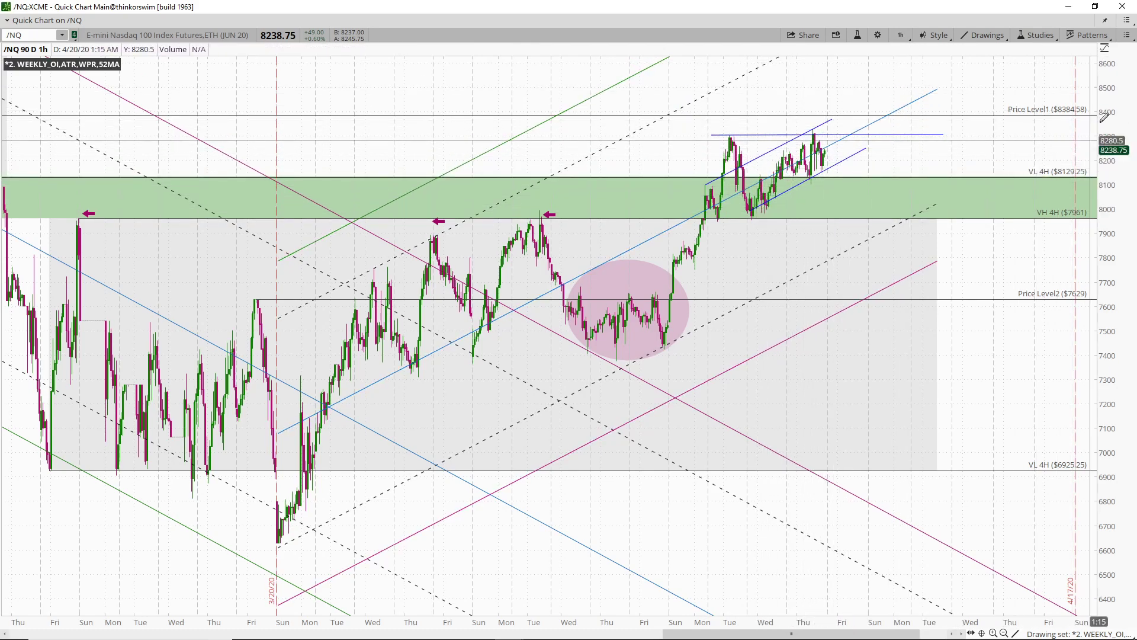
pyautogui.scroll(-5, 875, 212)
pyautogui.press('Escape')
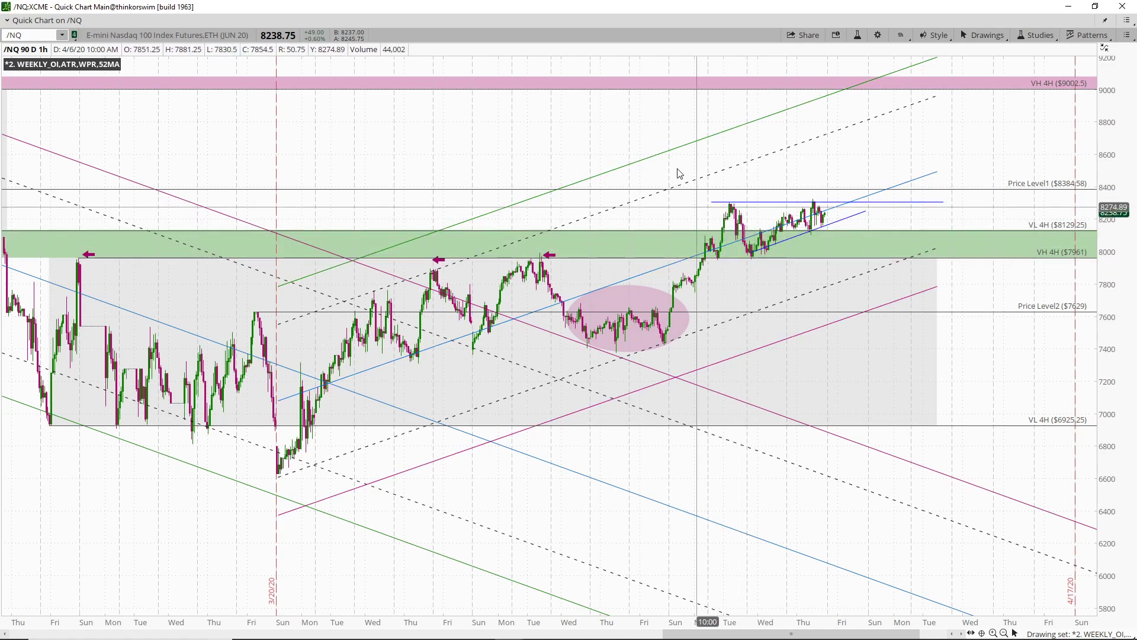
# Draw a rectangle around the recent range from 4/6, spanning about 8300 down to the 7961 level and ending past the current bars
pyautogui.middleClick(684, 147)
pyautogui.click(696, 223)
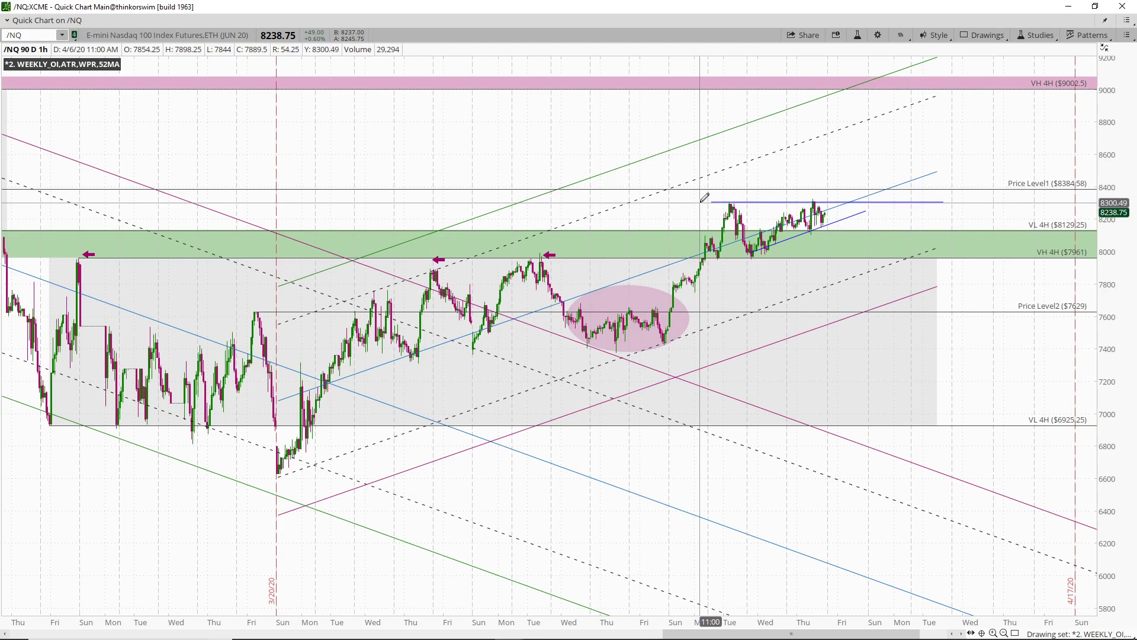
pyautogui.moveTo(700, 202); pyautogui.dragTo(890, 259)
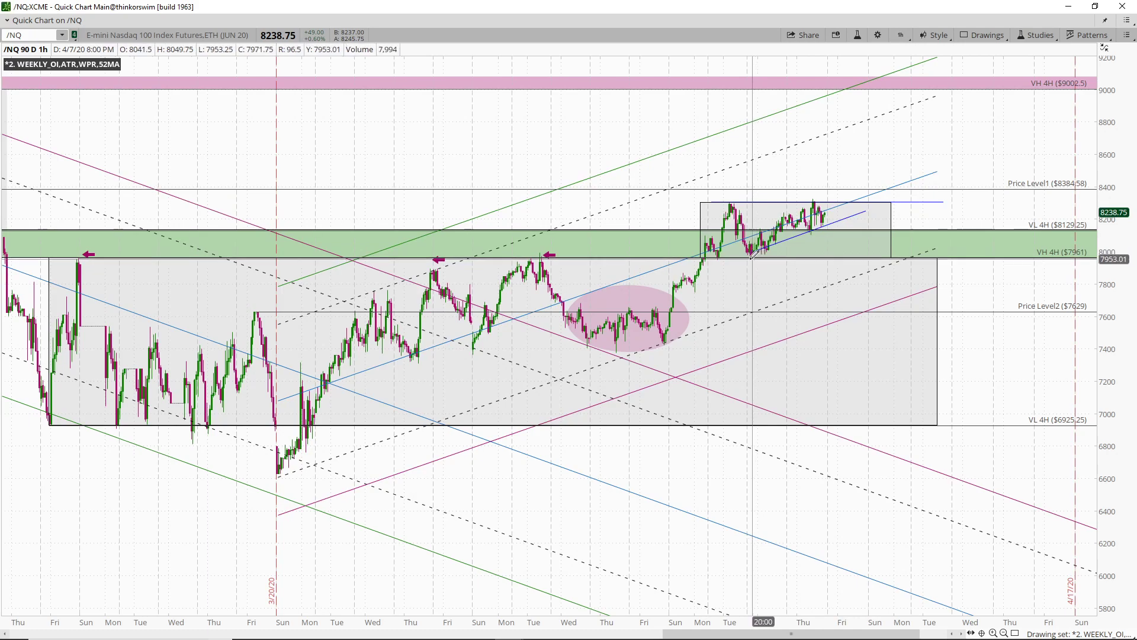
pyautogui.moveTo(730, 255)
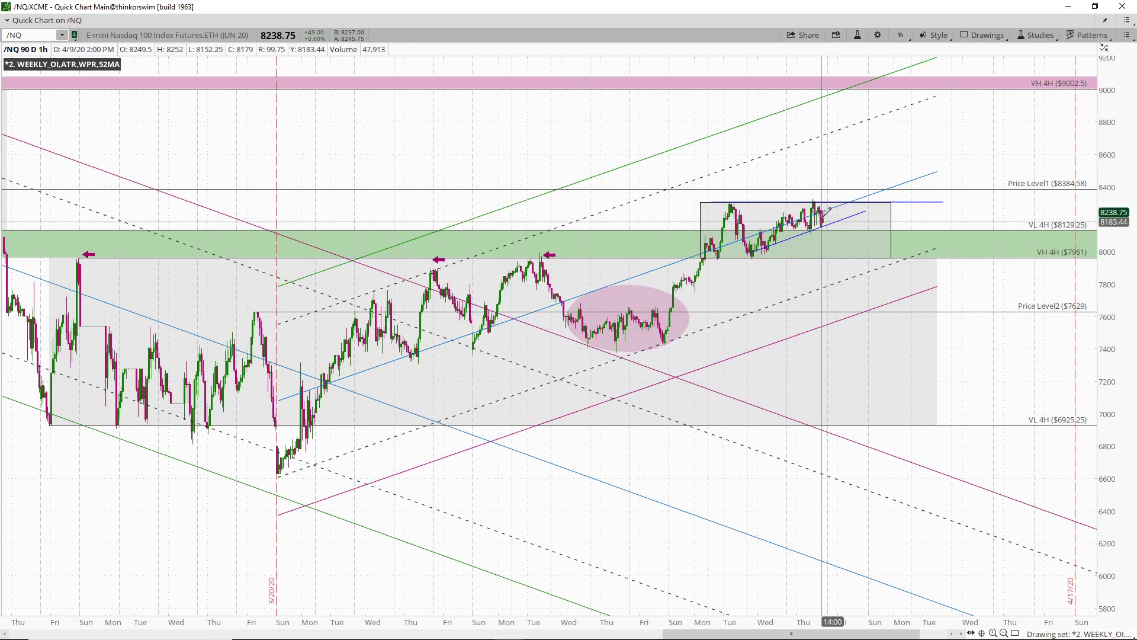
# Move the lower trendline's start down to the 4/7 low at about 7955 and its end back to about 8178
pyautogui.scroll(5, 700, 195)
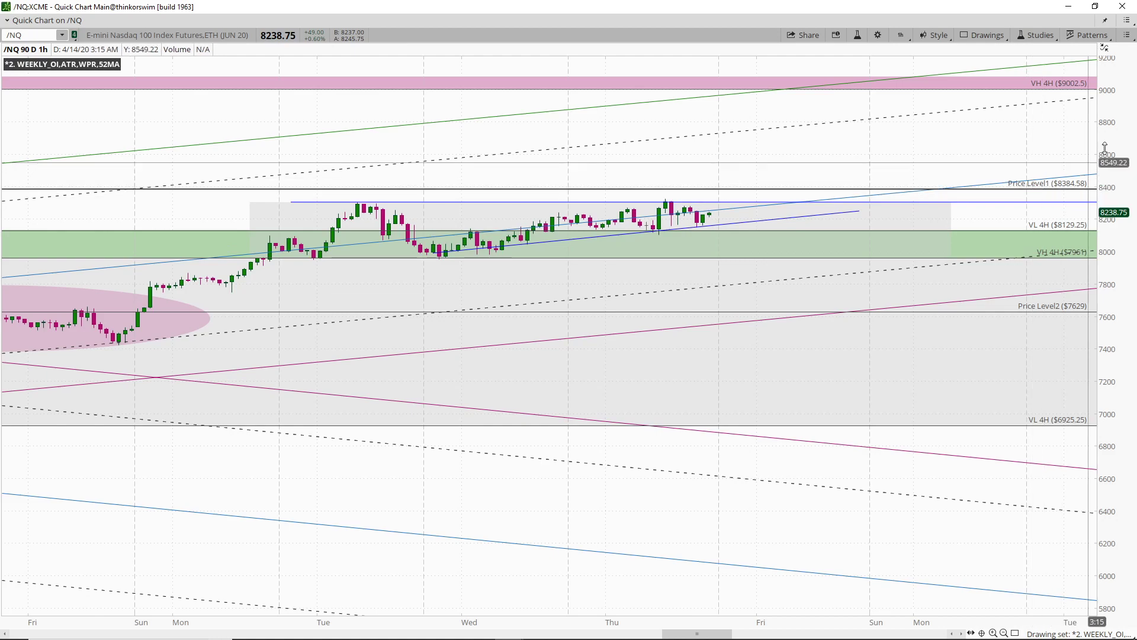
pyautogui.moveTo(1107, 145); pyautogui.dragTo(1107, 118)
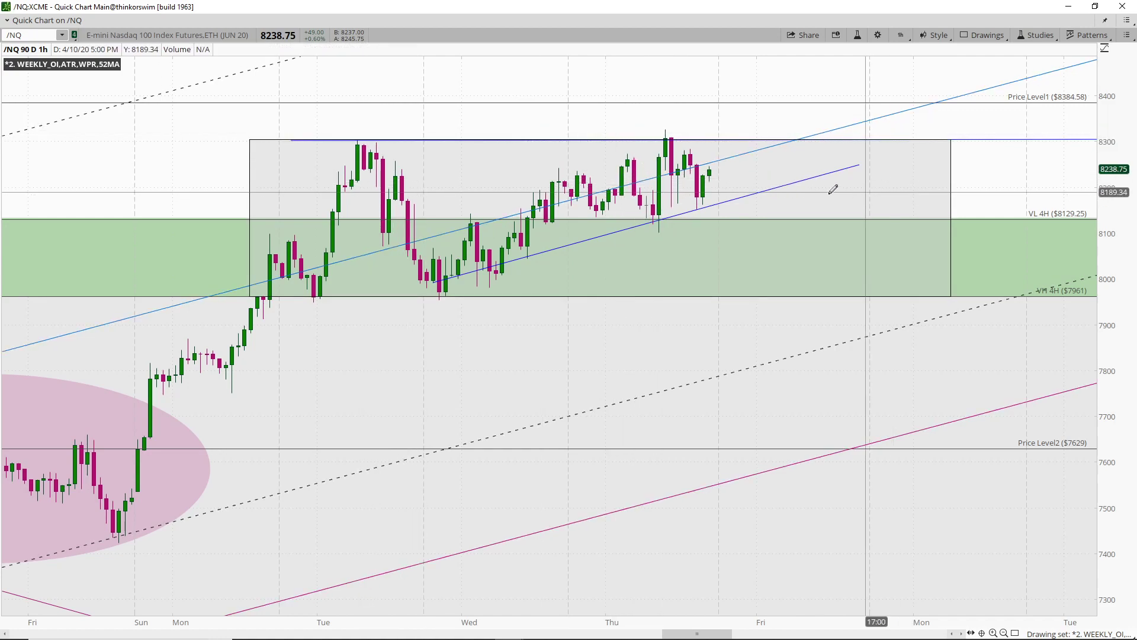
pyautogui.middleClick(728, 77)
pyautogui.click(736, 35)
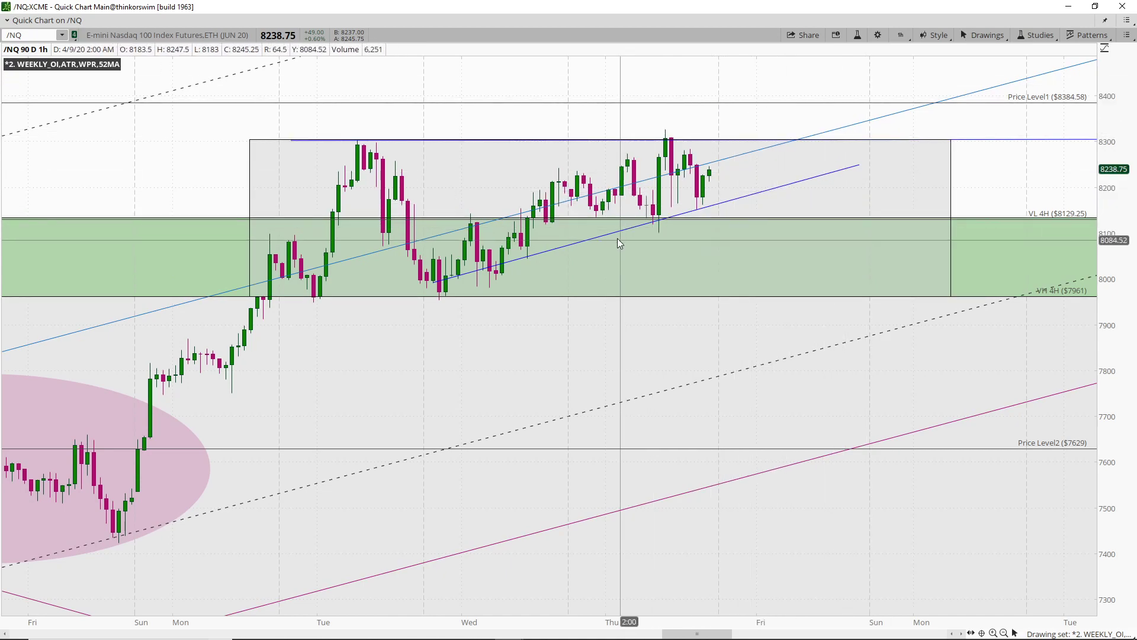
pyautogui.click(811, 179)
pyautogui.moveTo(433, 281); pyautogui.dragTo(438, 300)
pyautogui.moveTo(859, 162); pyautogui.dragTo(761, 198)
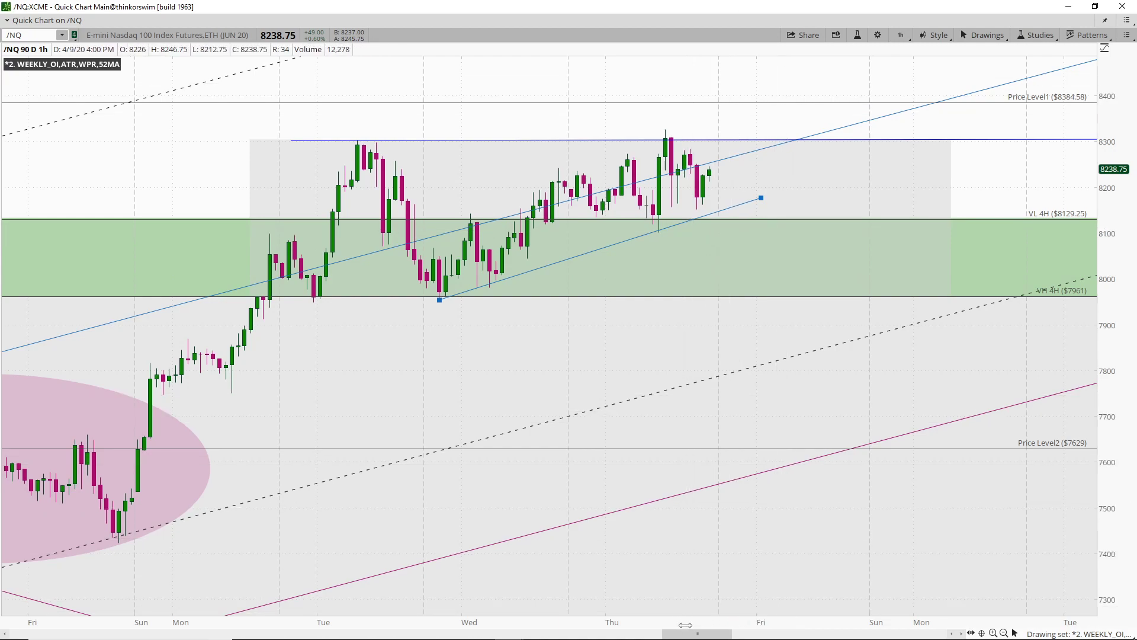
# Draw a rectangle zone along the 8384.58 level from 3/9 to mid-April, about 100 points high
pyautogui.scroll(-5, 737, 509)
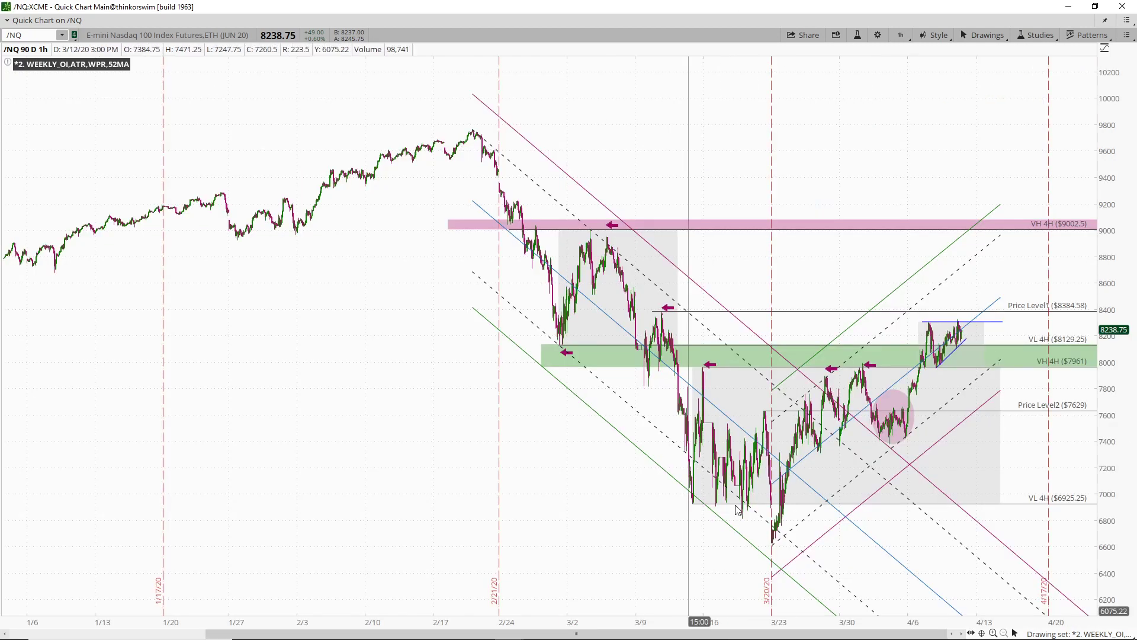
pyautogui.middleClick(768, 260)
pyautogui.click(779, 343)
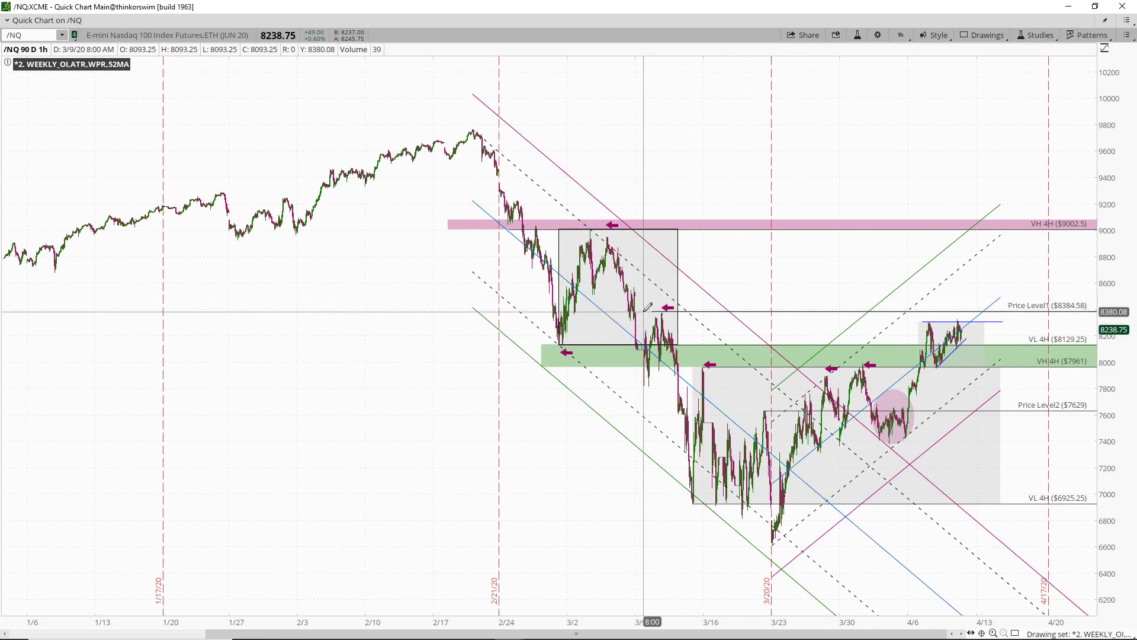
pyautogui.moveTo(644, 310); pyautogui.dragTo(1007, 298)
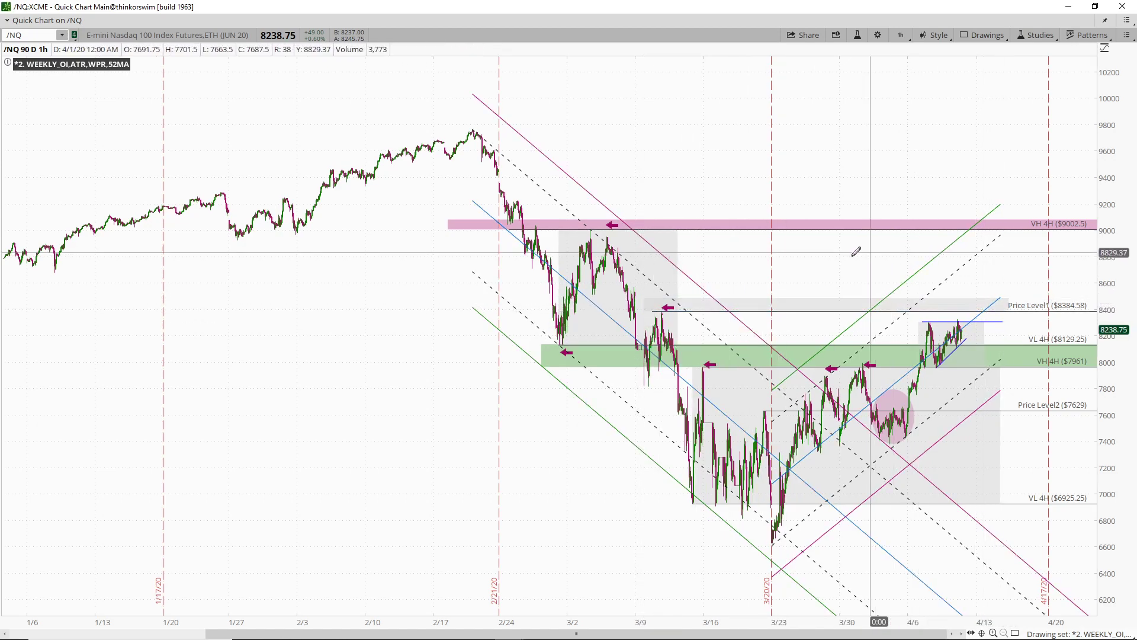
# Recolour the rectangle zone above the 8384.58 level in translucent pink to match the zone at 9002.5
pyautogui.click(831, 298)
pyautogui.doubleClick(831, 298)
pyautogui.click(579, 384)
pyautogui.click(587, 434)
pyautogui.click(580, 382)
pyautogui.click(580, 471)
pyautogui.click(421, 196)
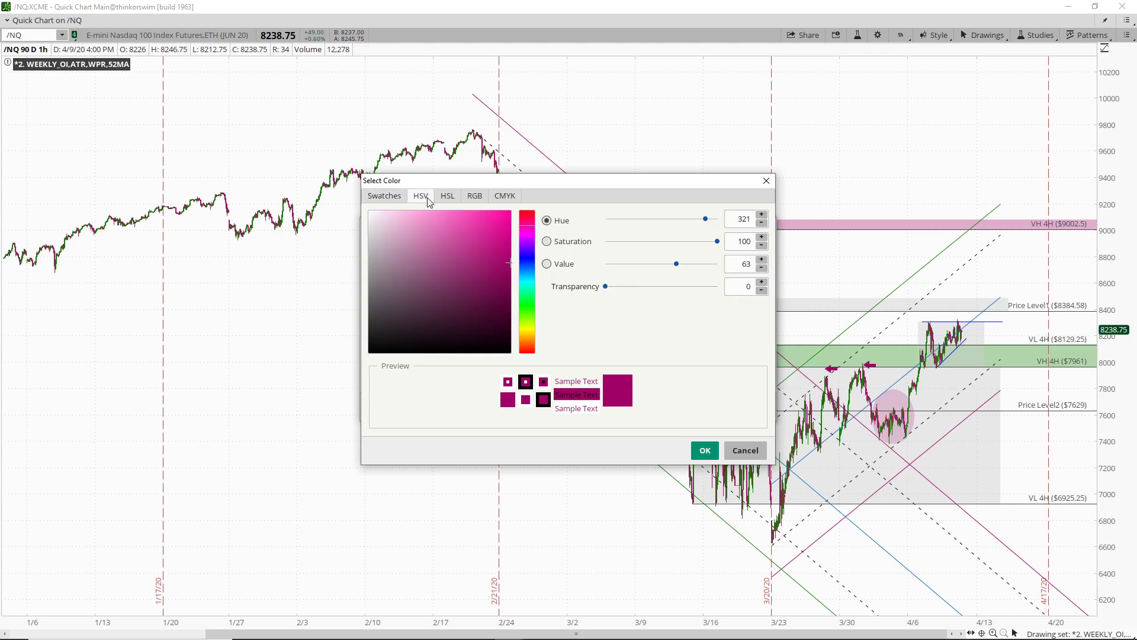
pyautogui.click(705, 451)
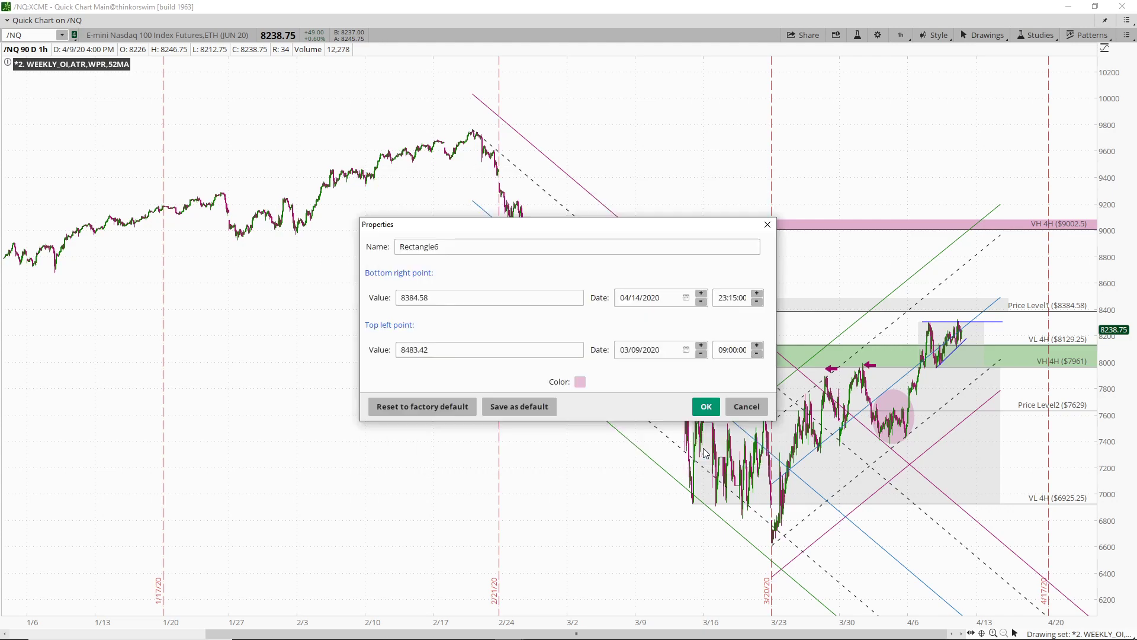
pyautogui.click(703, 403)
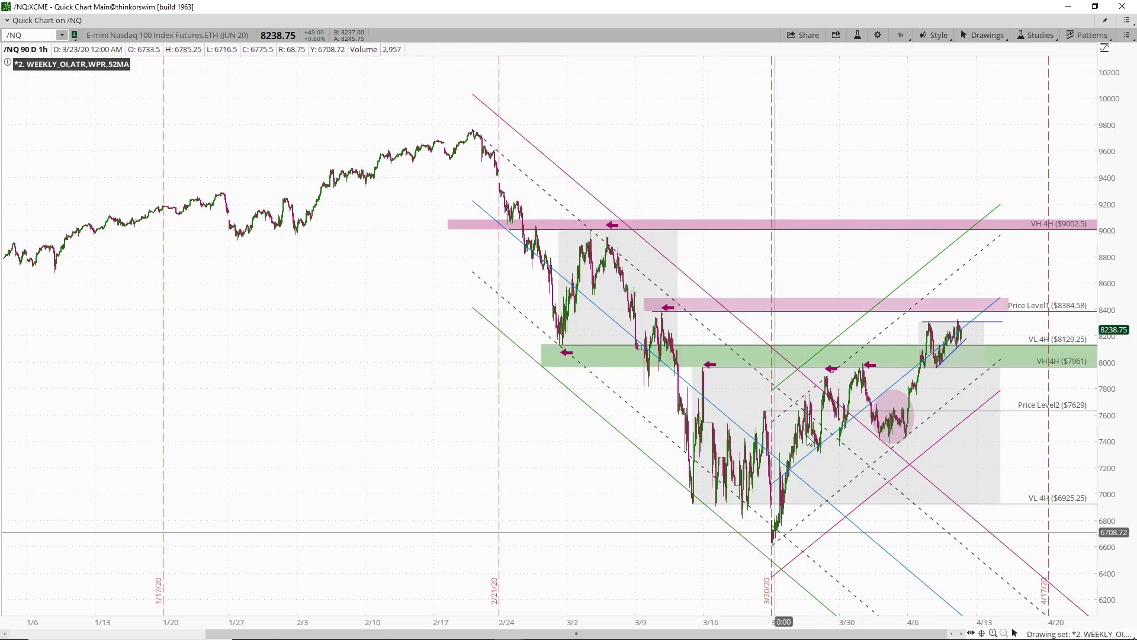
# Rename the price level at 8384.58 as Pivot High
pyautogui.moveTo(769, 626); pyautogui.dragTo(891, 626)
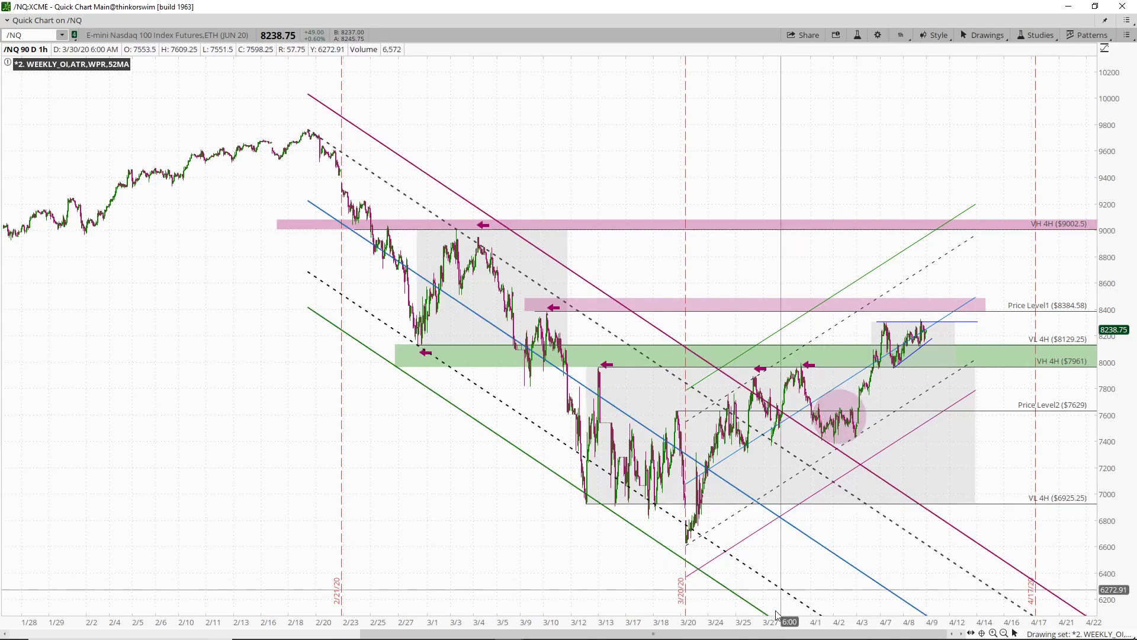
pyautogui.moveTo(770, 622); pyautogui.dragTo(356, 599)
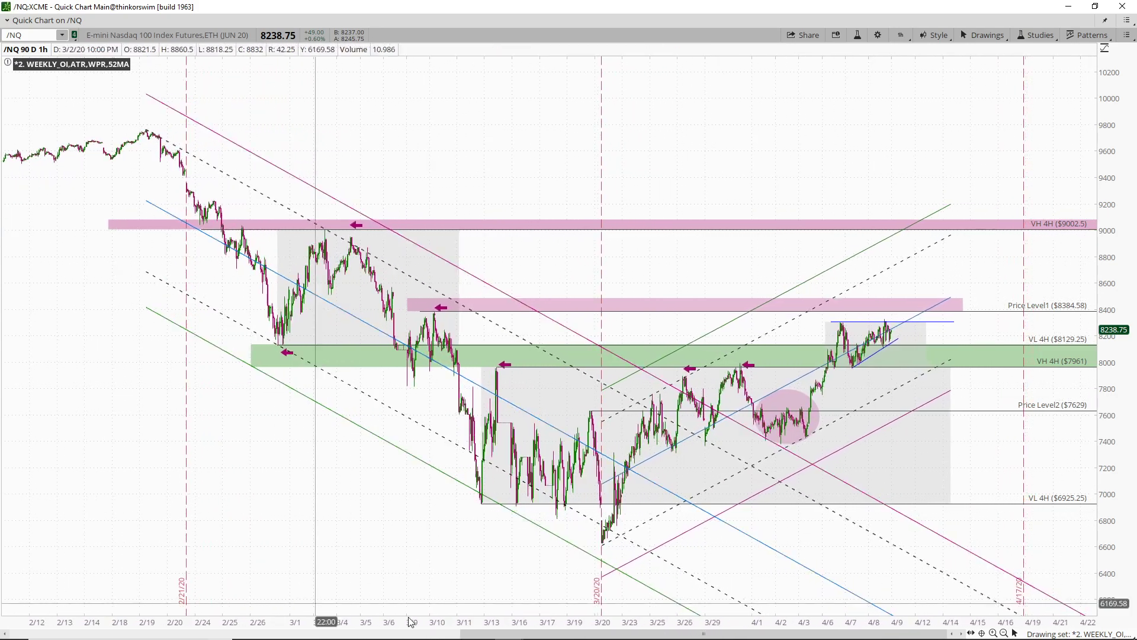
pyautogui.moveTo(859, 624); pyautogui.dragTo(710, 619)
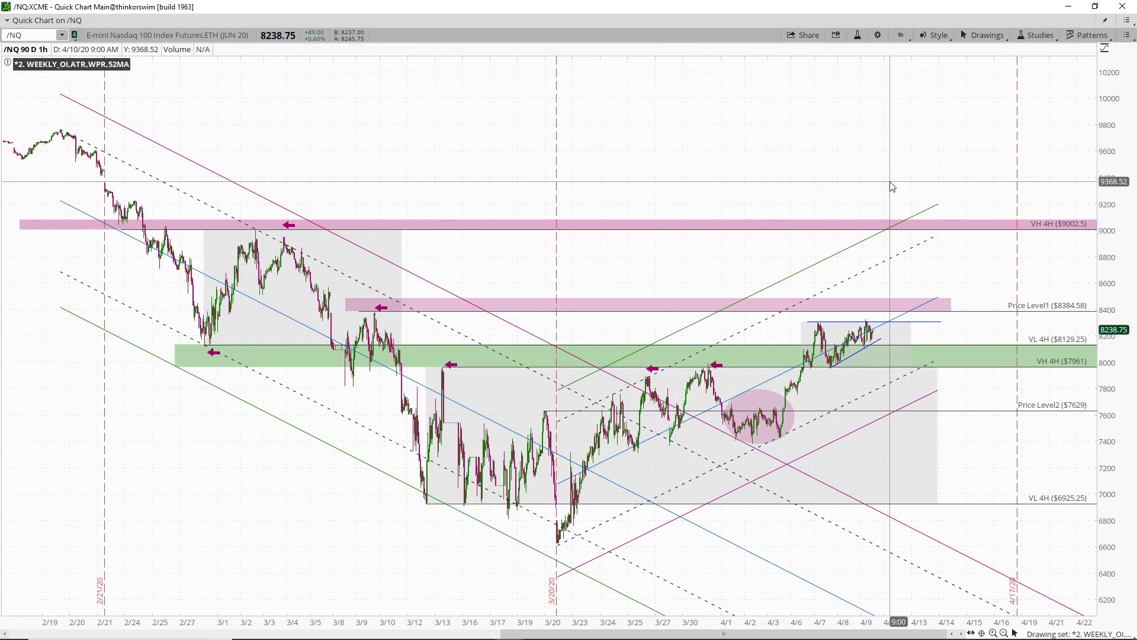
pyautogui.doubleClick(999, 310)
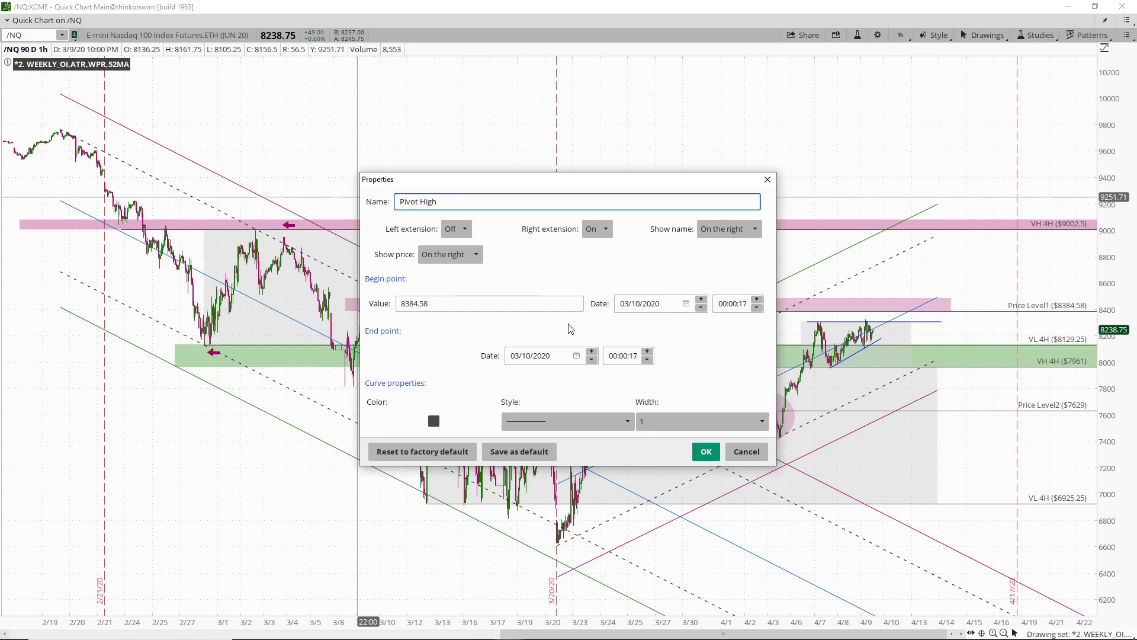
pyautogui.click(705, 451)
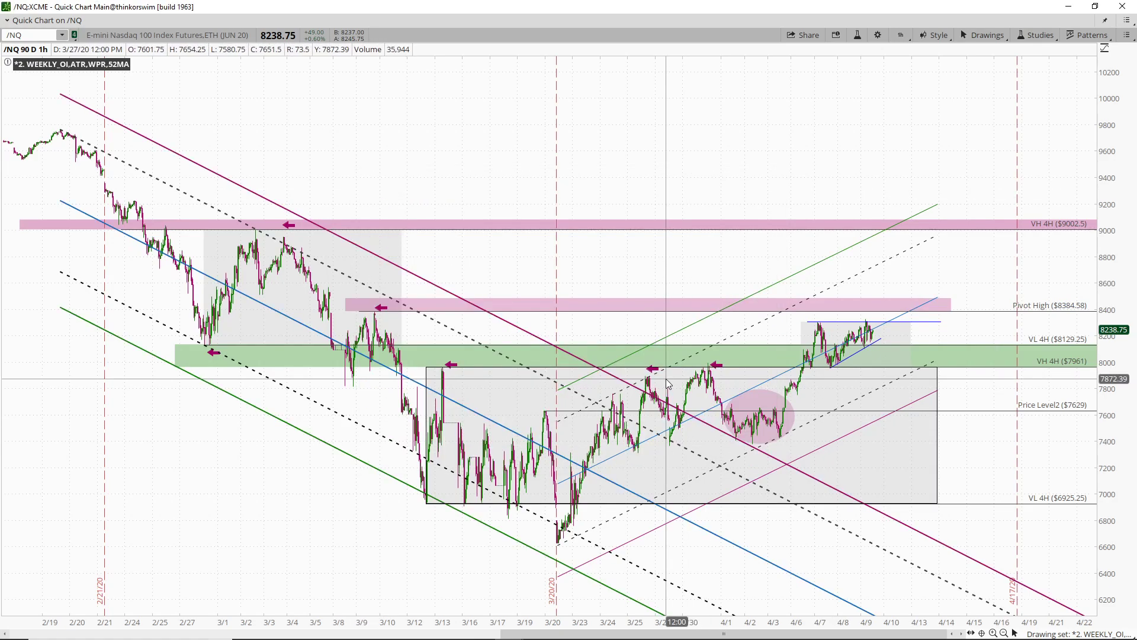
pyautogui.click(427, 503)
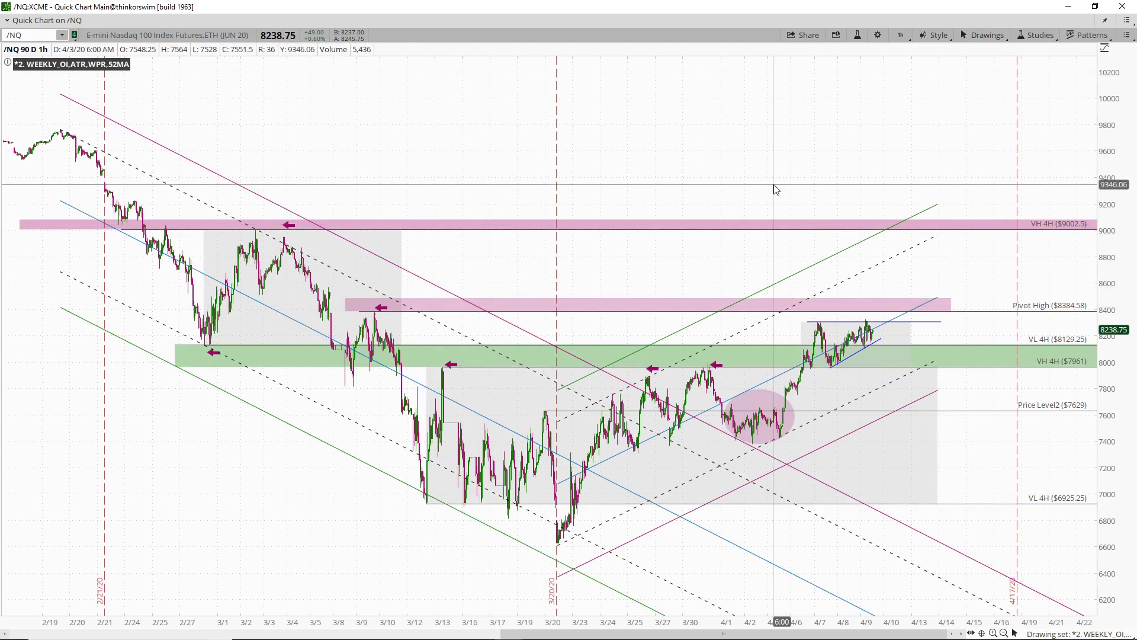
# Bring the 30-day hourly /NQ chart window forward and maximize it, showing the history back to early March
pyautogui.click(1095, 6)
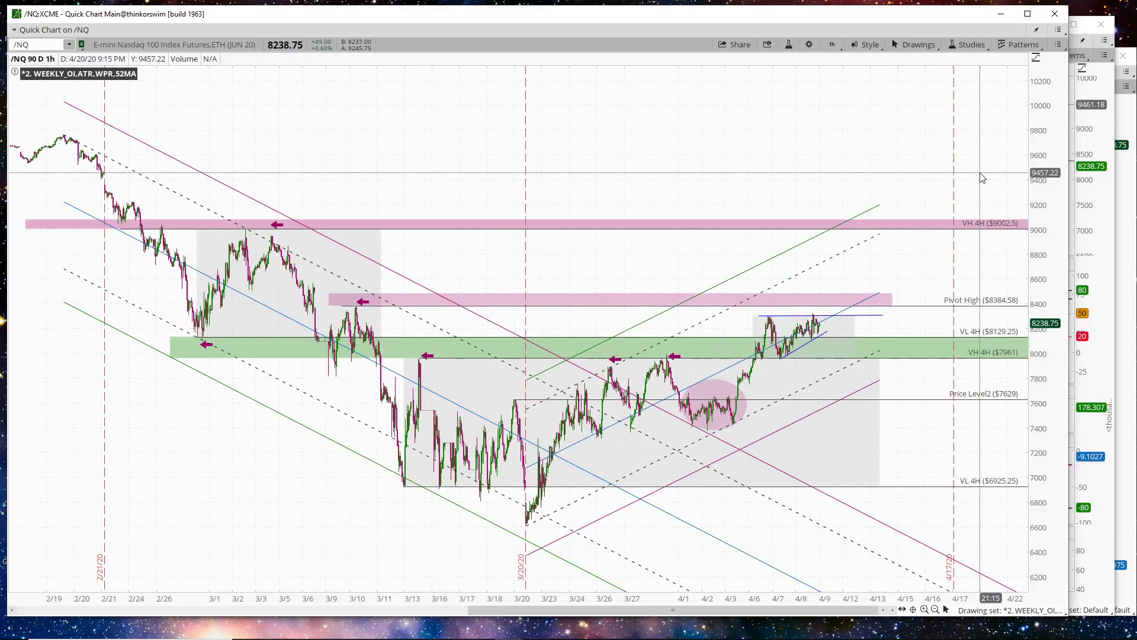
pyautogui.click(1090, 222)
pyautogui.click(1124, 216)
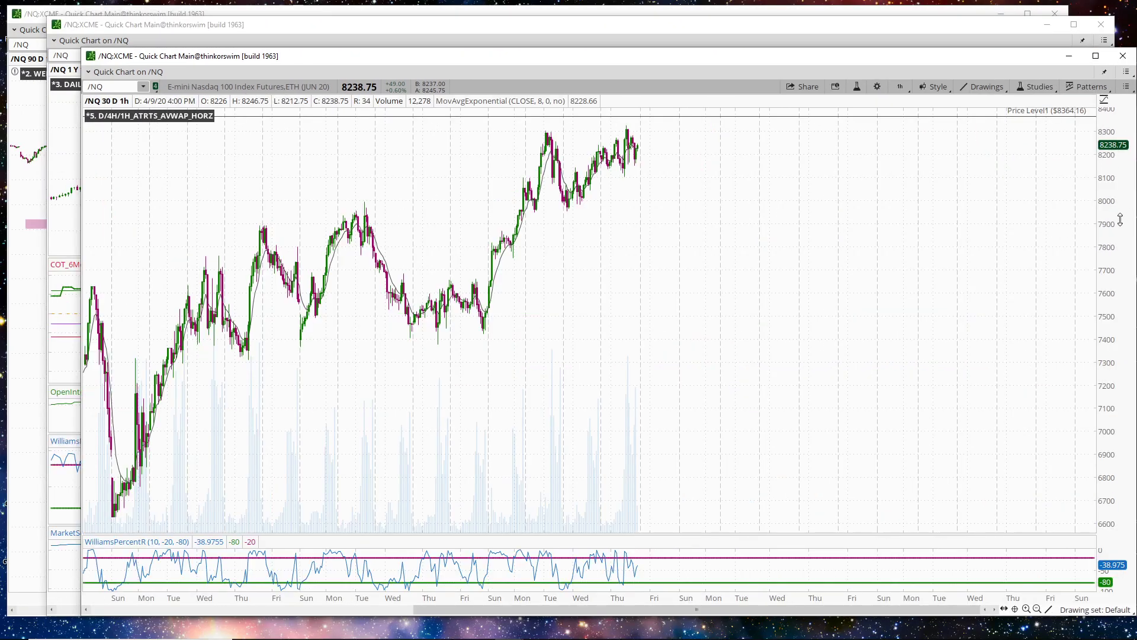
pyautogui.click(1103, 62)
pyautogui.scroll(-3, 710, 420)
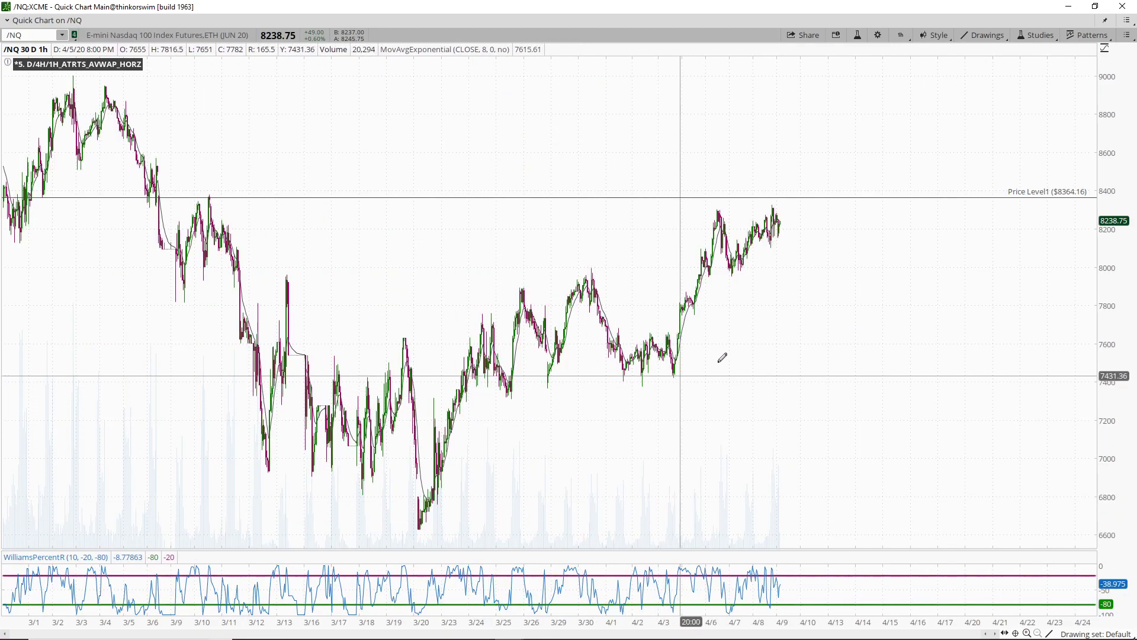
# Draw a rising parallel channel starting at the 4/5 low, with its lower dashed line running through the recent pullback lows
pyautogui.rightClick(888, 263)
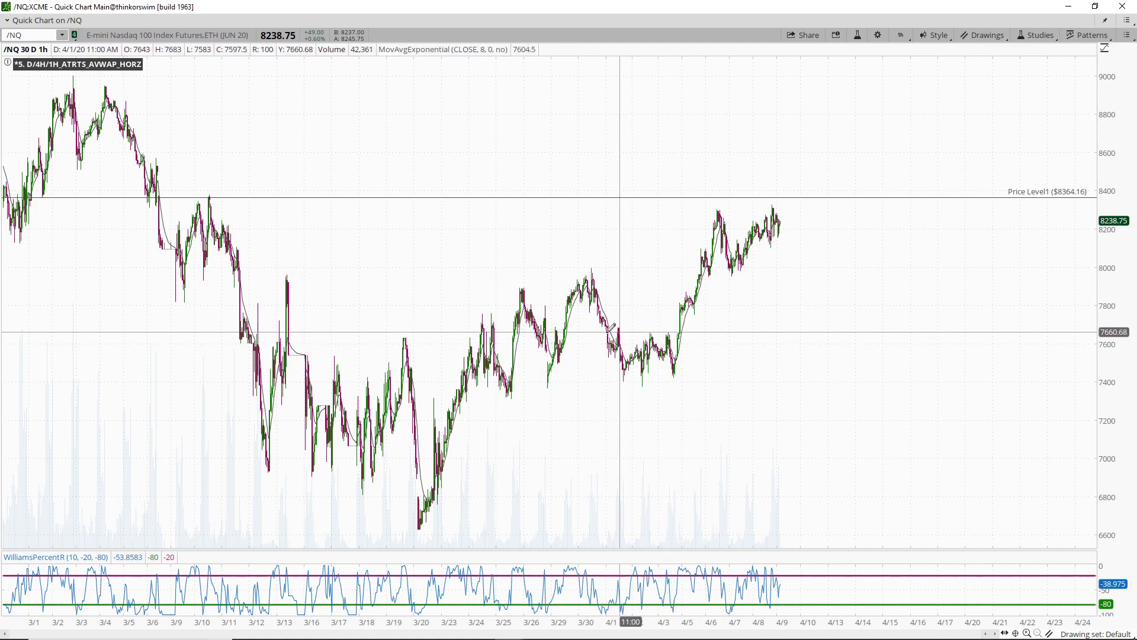
pyautogui.moveTo(674, 375)
pyautogui.mouseDown()
pyautogui.moveTo(687, 374)
pyautogui.moveTo(738, 271)
pyautogui.mouseUp()
pyautogui.click(841, 270)
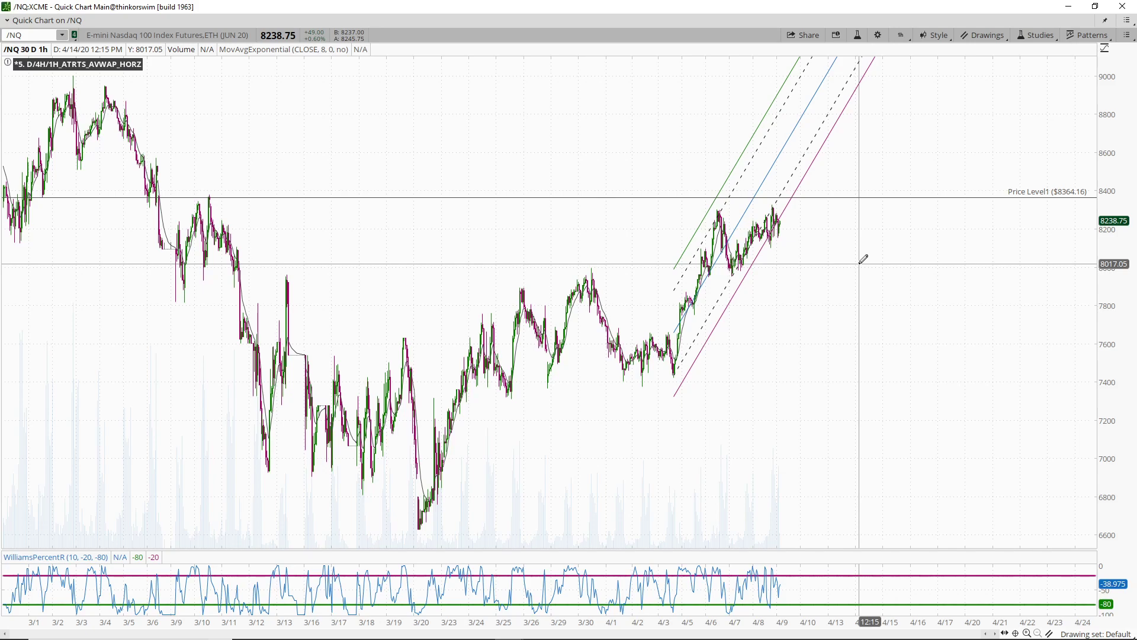
# Move the lower anchor of the rising channel onto the early-April swing low at about 7425
pyautogui.moveTo(859, 263); pyautogui.dragTo(576, 270)
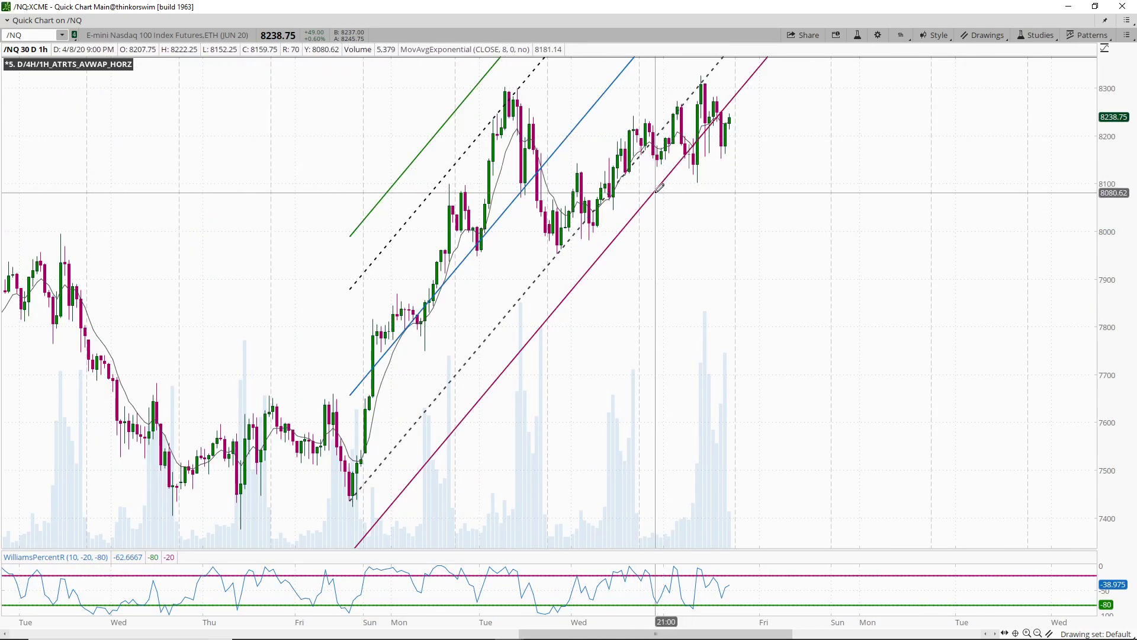
pyautogui.rightClick(768, 287)
pyautogui.click(788, 298)
pyautogui.click(403, 436)
pyautogui.moveTo(349, 501); pyautogui.dragTo(353, 507)
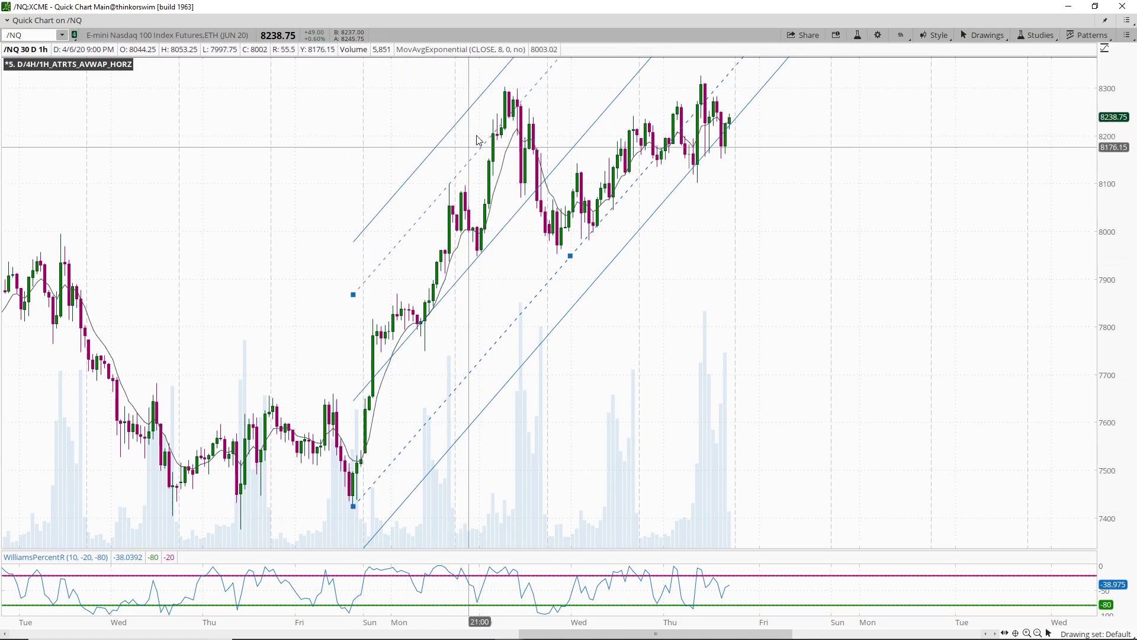
pyautogui.click(300, 191)
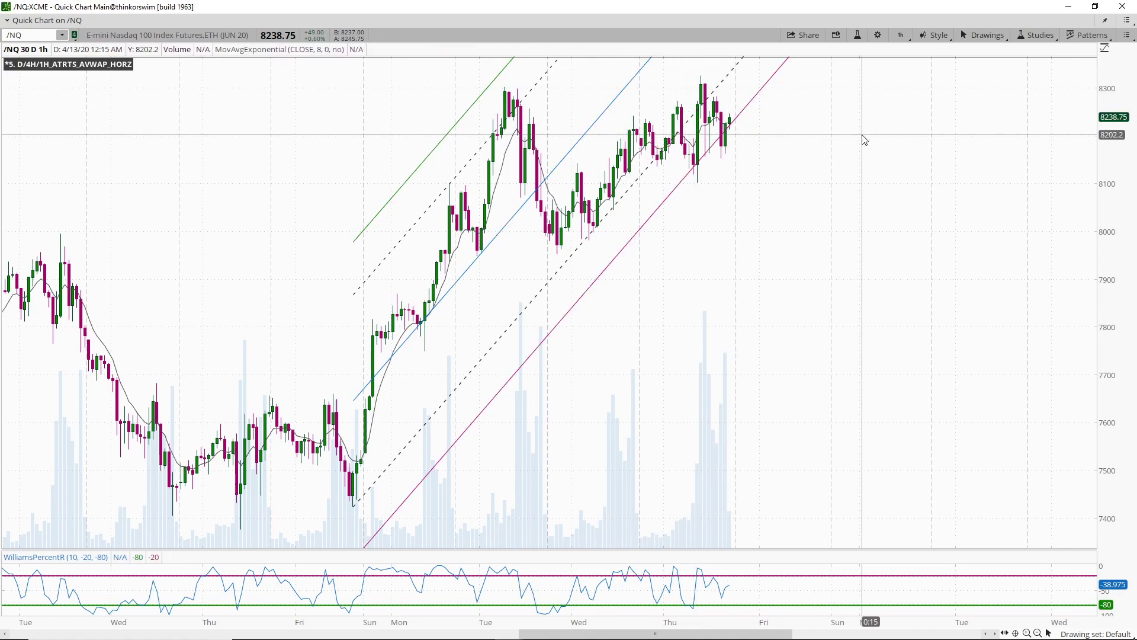
# Draw a horizontal trendline at about 8307 from the 4/7 high to 4/13, past the current bars
pyautogui.middleClick(881, 134)
pyautogui.click(888, 151)
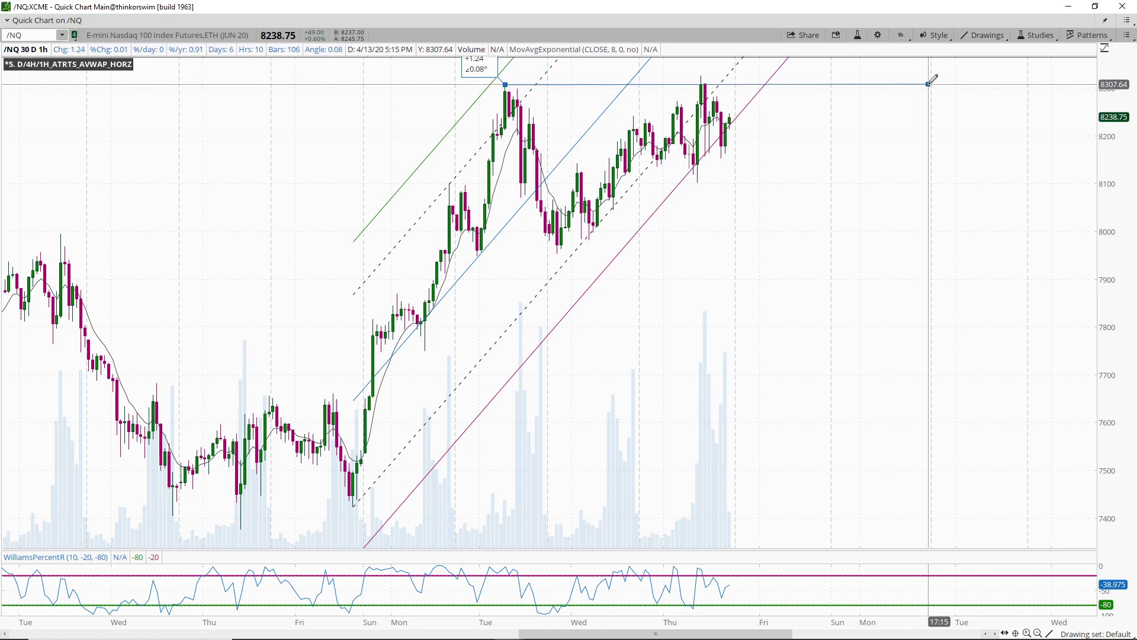
pyautogui.click(929, 83)
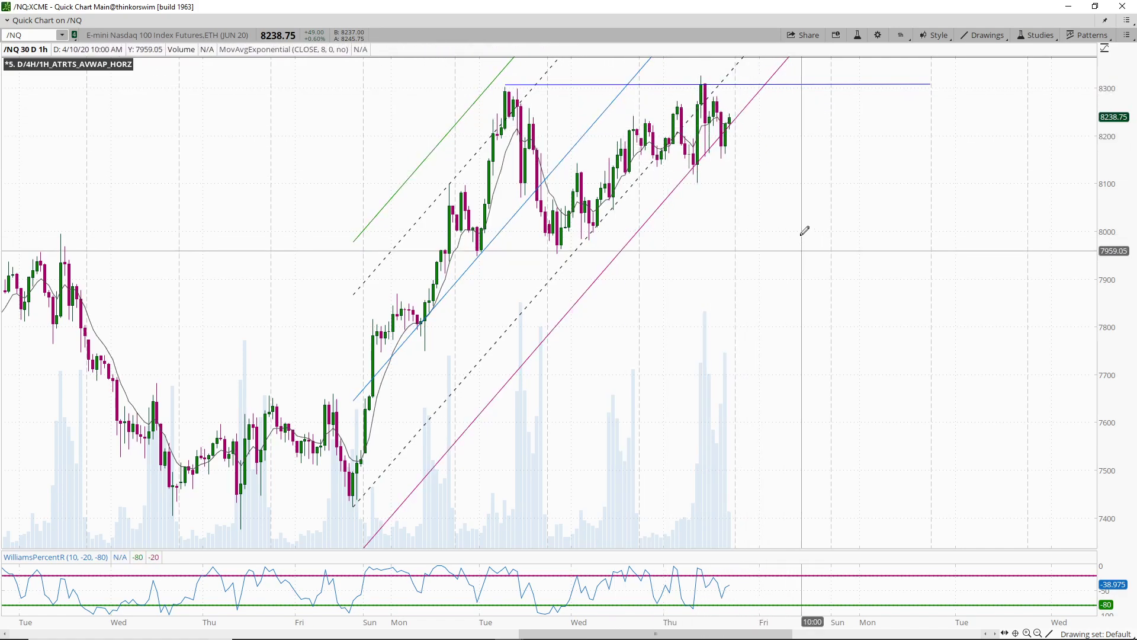
# Draw a rectangle around the recent range from about 8303 on 4/7 down to about 7953 on 4/13
pyautogui.middleClick(751, 237)
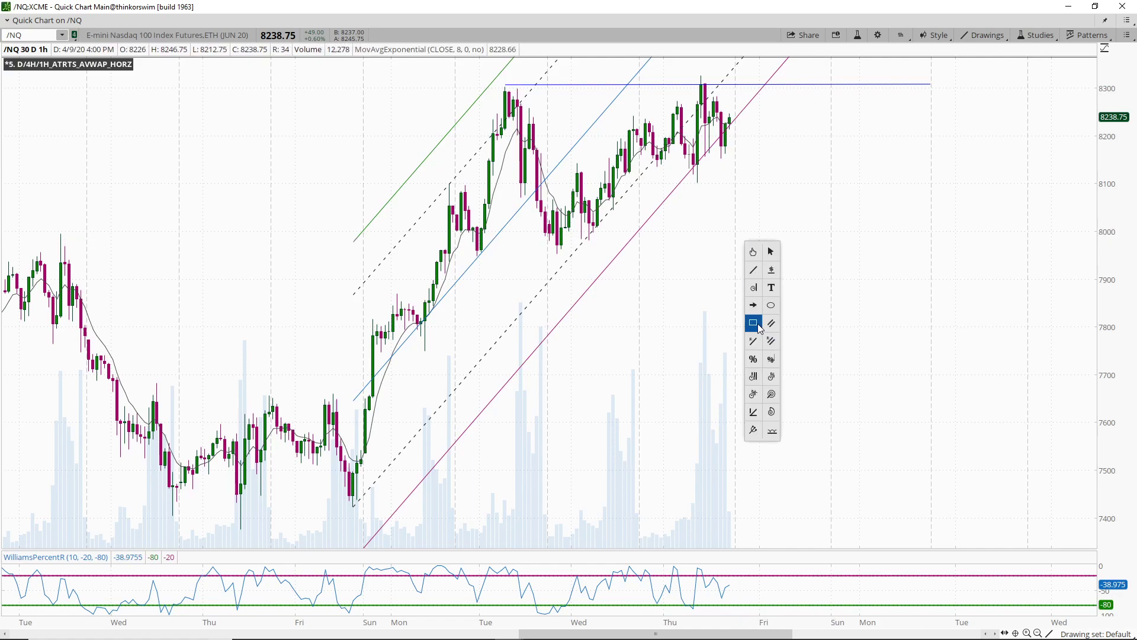
pyautogui.click(759, 324)
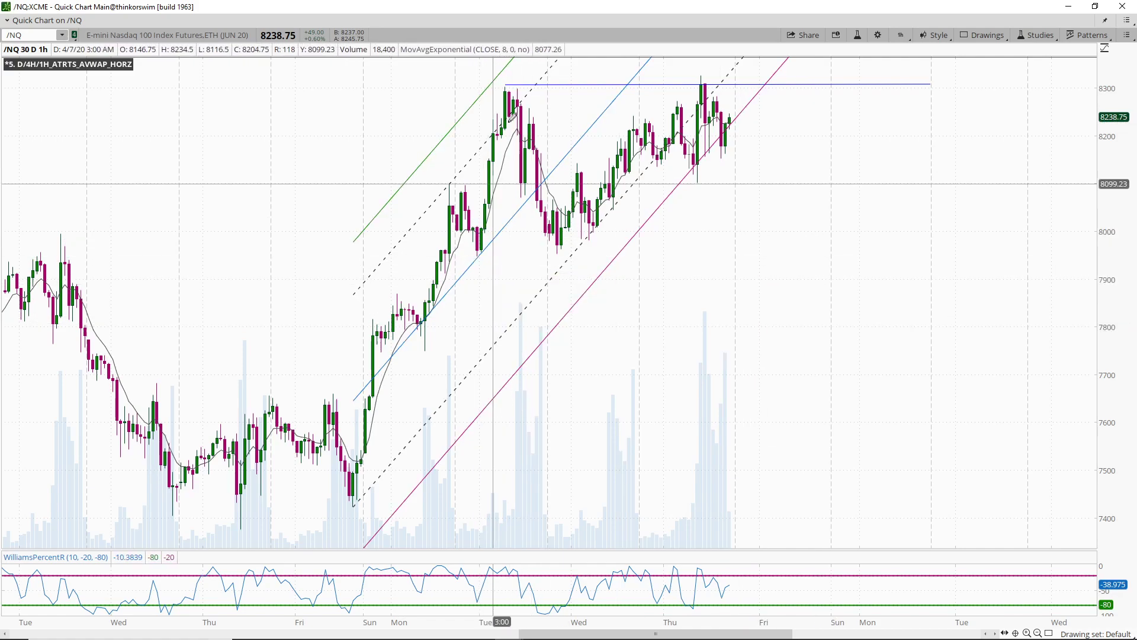
pyautogui.click(505, 87)
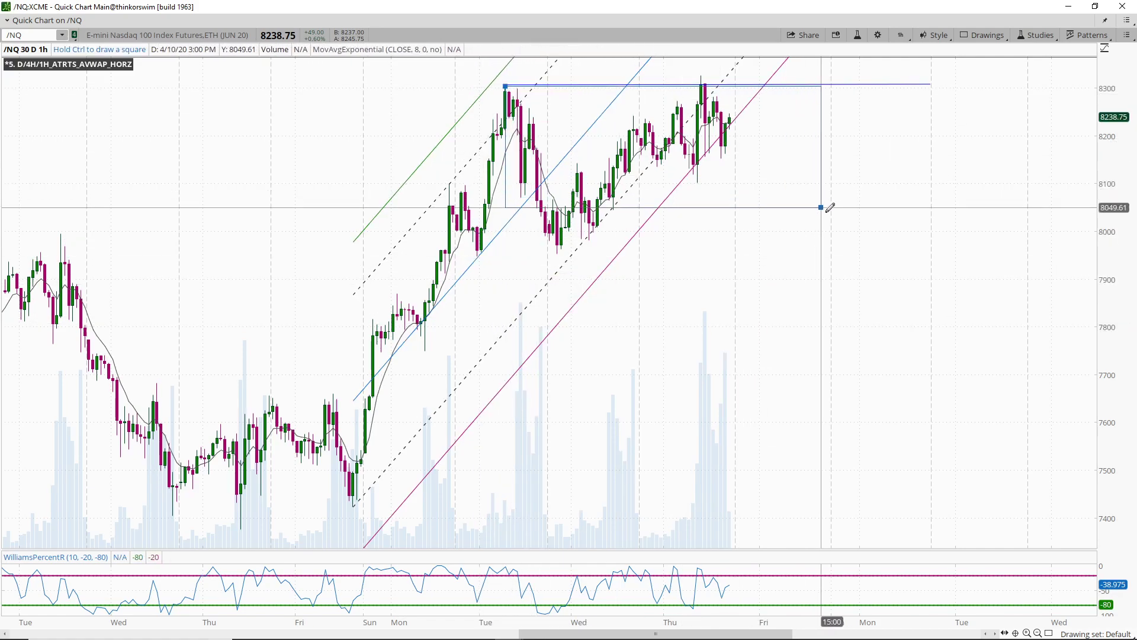
pyautogui.click(884, 252)
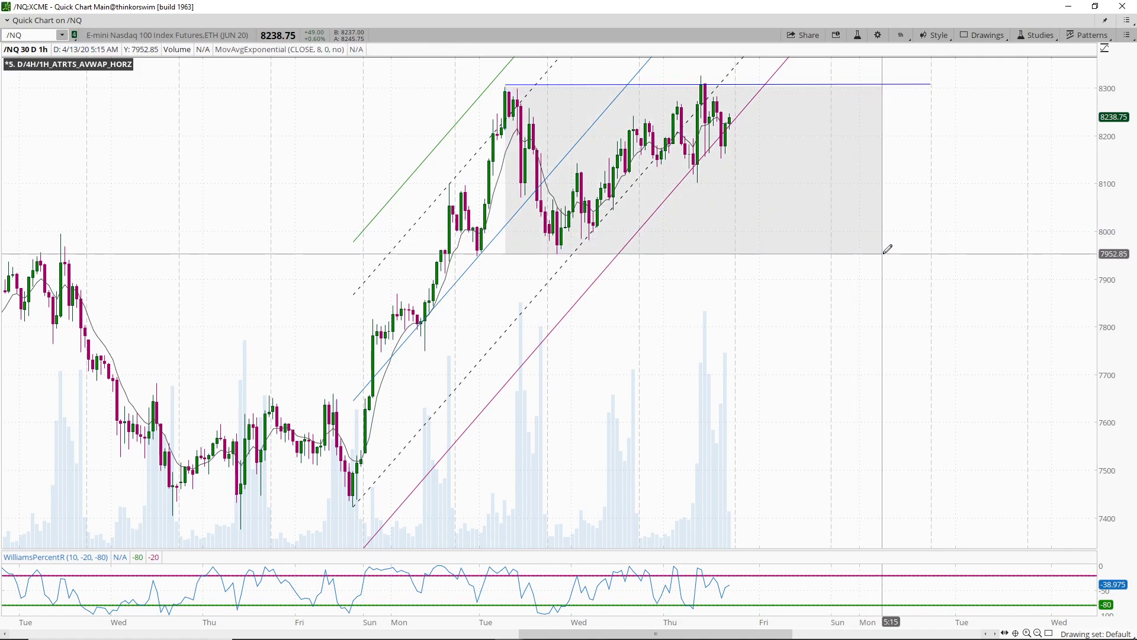
# Add a price level at about 7954 along the lower edge of the range rectangle
pyautogui.middleClick(1034, 199)
pyautogui.click(1040, 214)
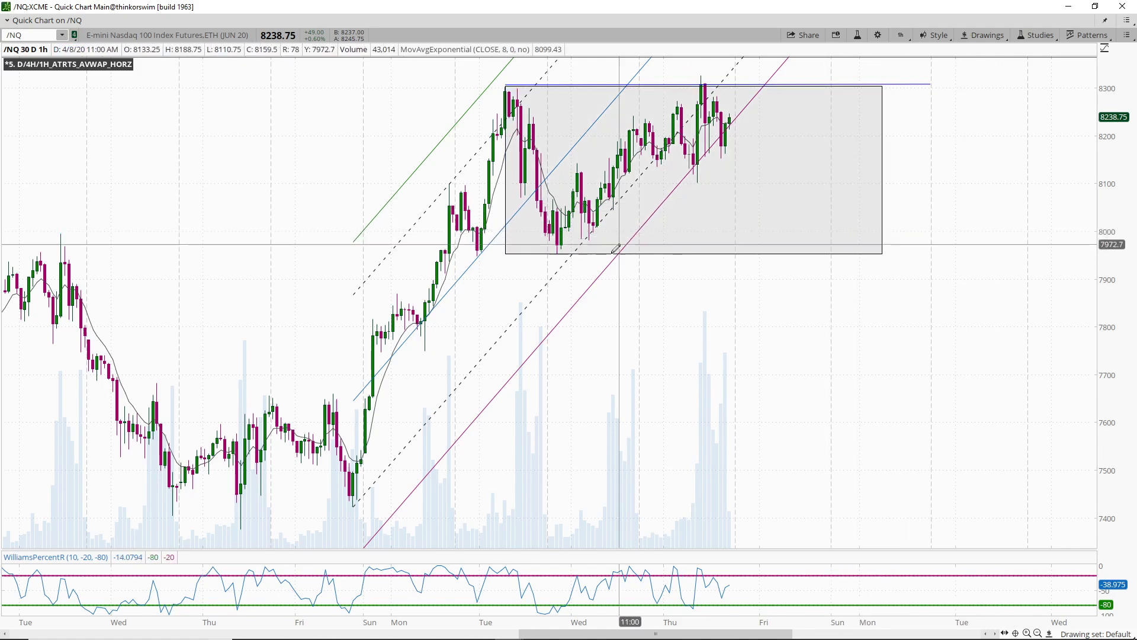
pyautogui.click(497, 253)
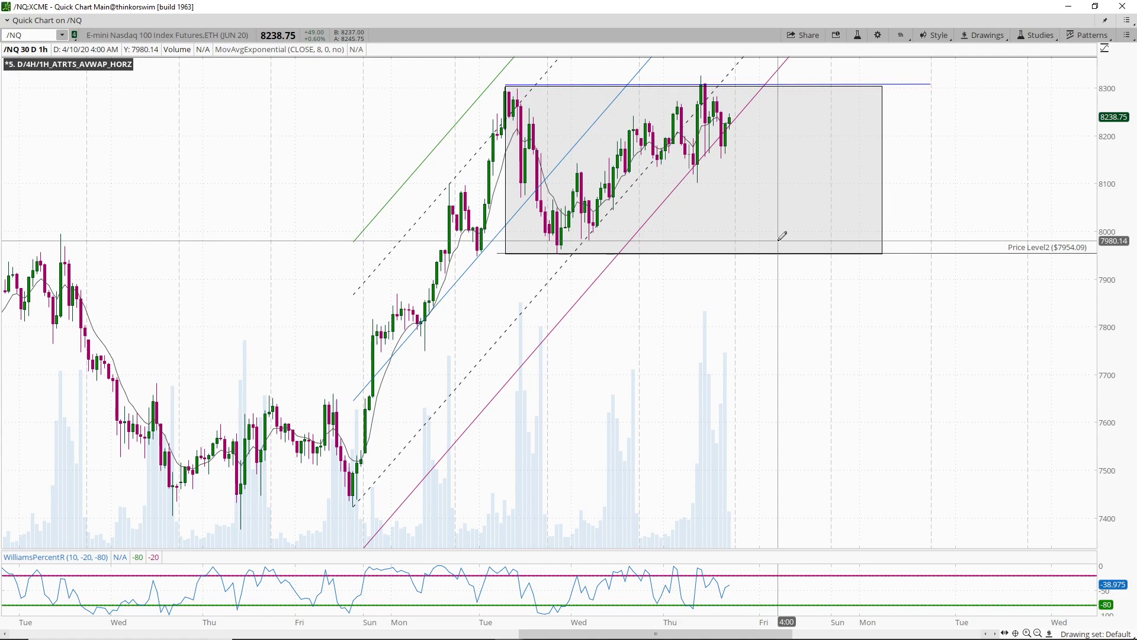
# Sketch a projected path with two trendlines from the last bar down to about 8095 and up above the range to about 8340
pyautogui.middleClick(815, 183)
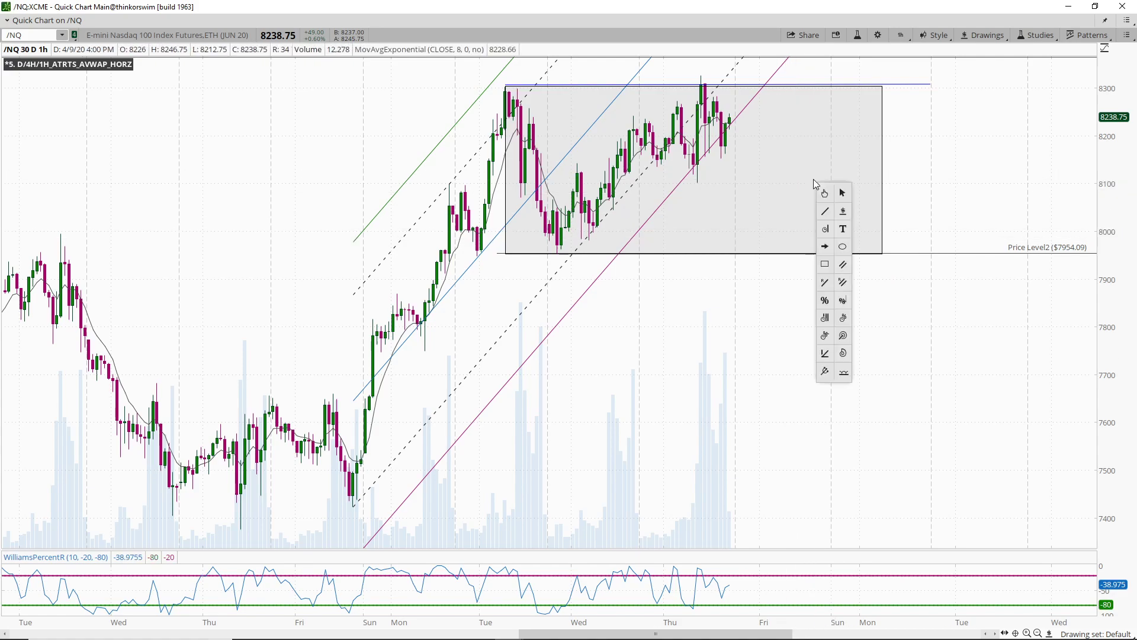
pyautogui.click(826, 214)
pyautogui.click(729, 119)
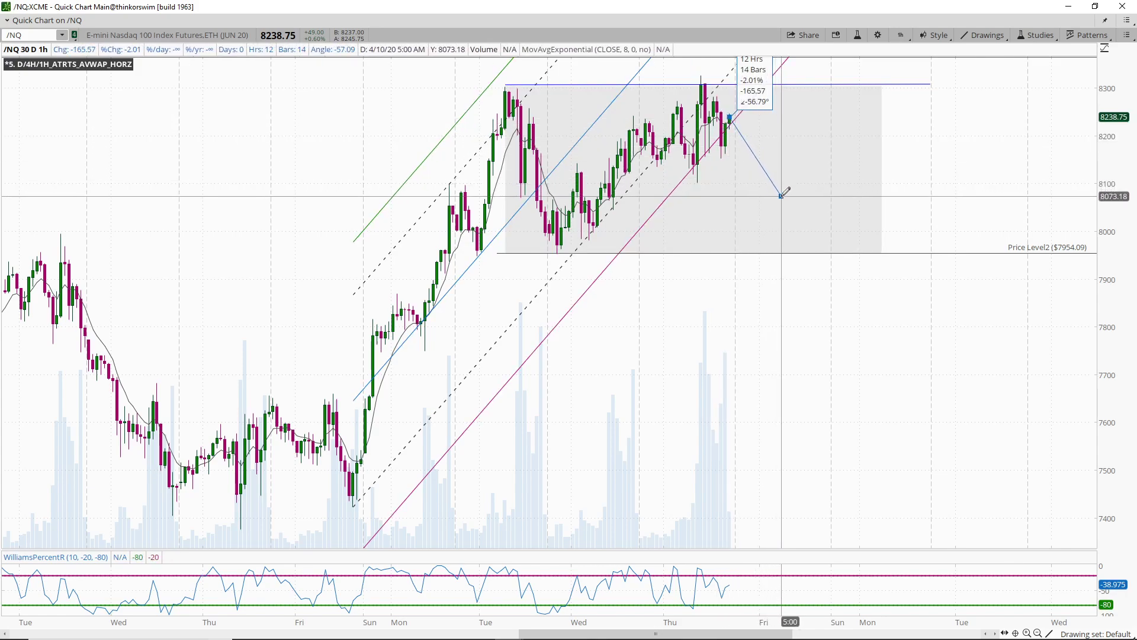
pyautogui.click(768, 185)
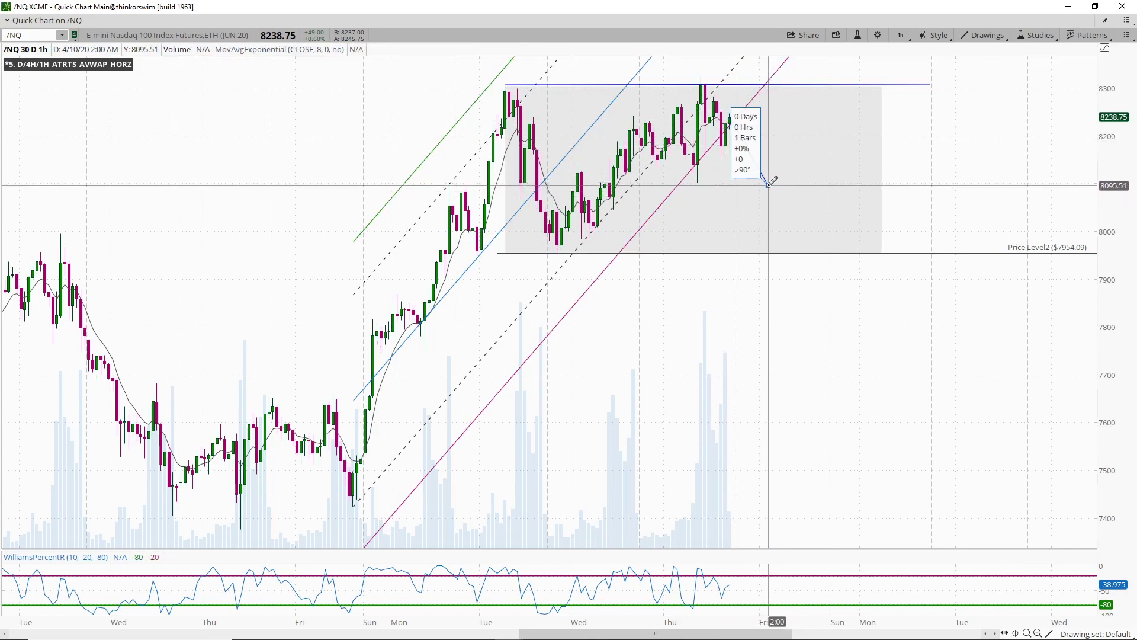
pyautogui.click(772, 70)
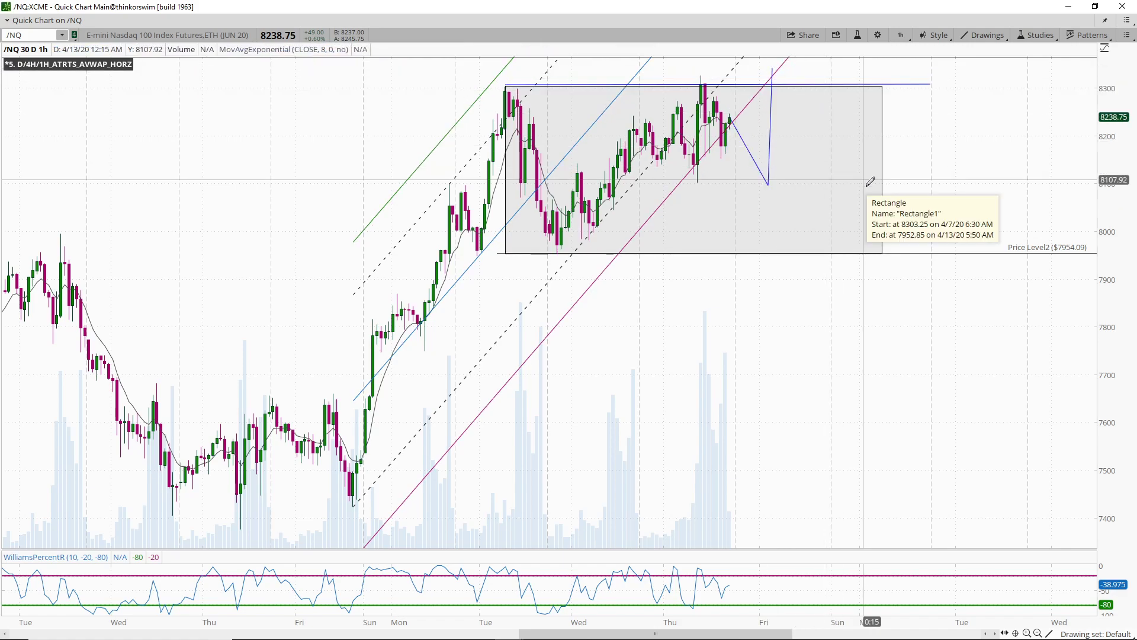
# Draw a Fibonacci retracement beside the current bars from the March low at about 6626 up to the recent high at about 8330
pyautogui.scroll(-5, 863, 358)
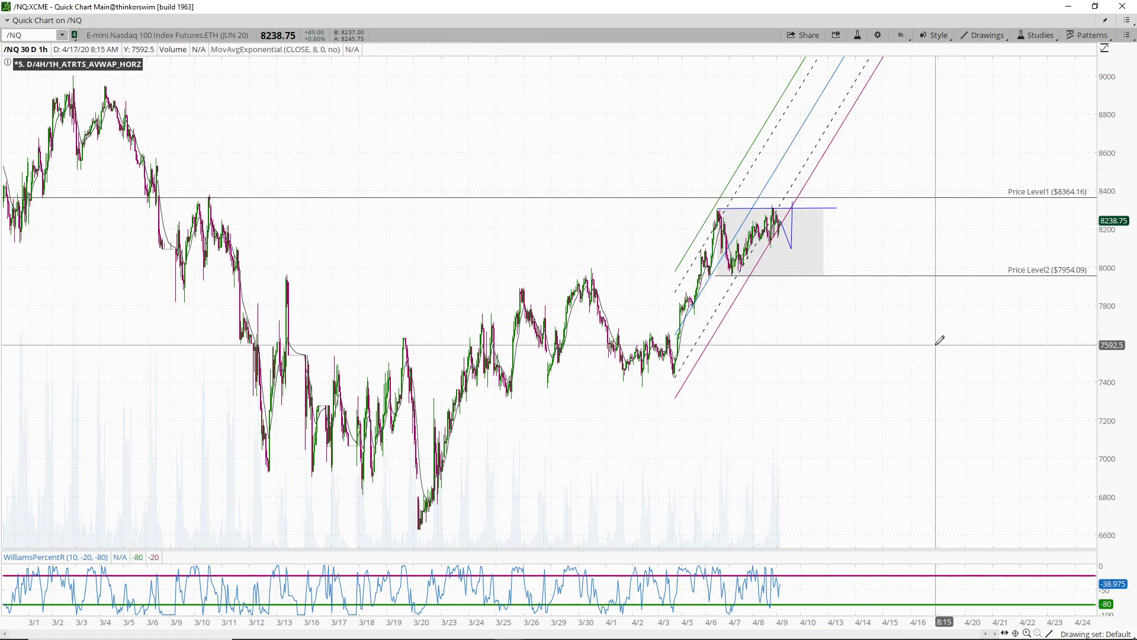
pyautogui.rightClick(948, 325)
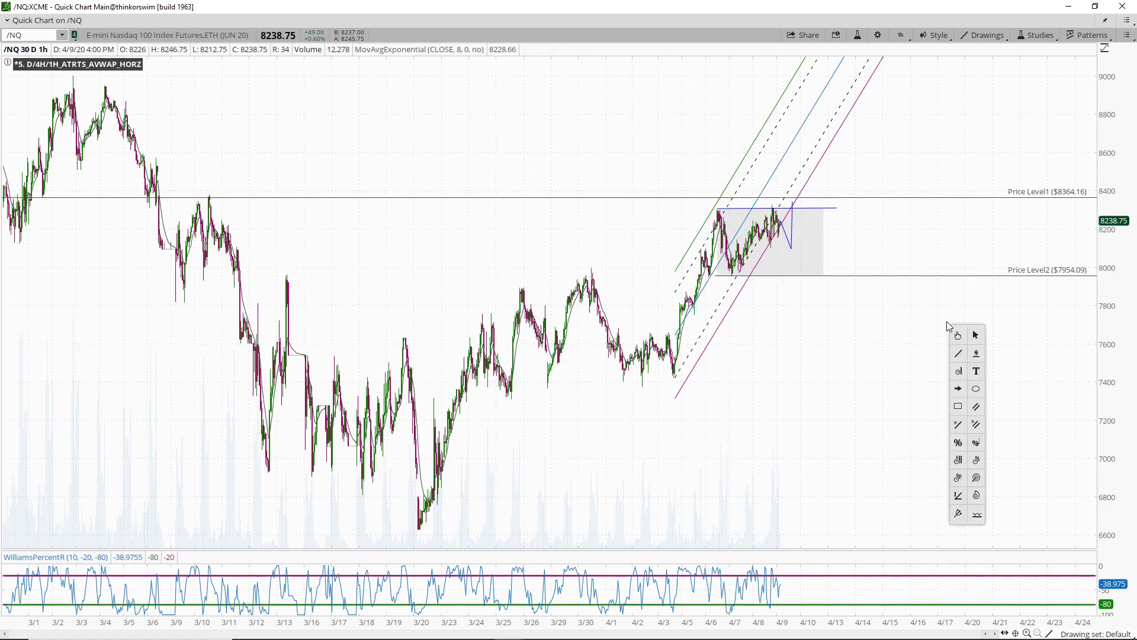
pyautogui.click(958, 443)
pyautogui.moveTo(799, 529); pyautogui.dragTo(961, 202)
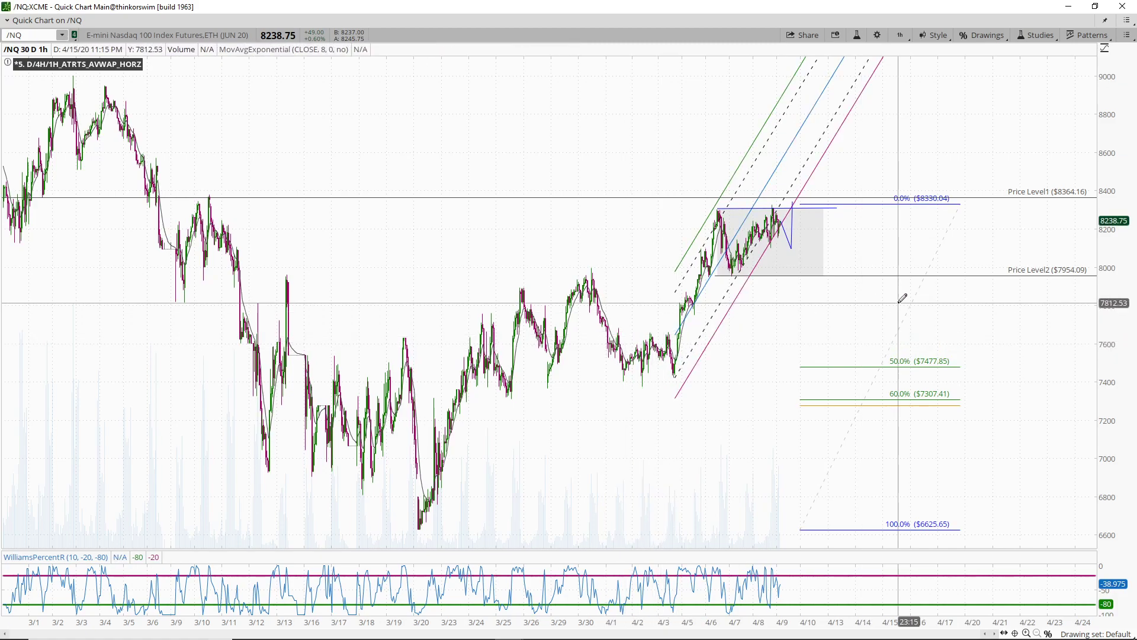
# Draw a rectangle zone between the 50% and 60% retracement levels, from about 4/21 back to about 3/10
pyautogui.rightClick(947, 310)
pyautogui.click(967, 389)
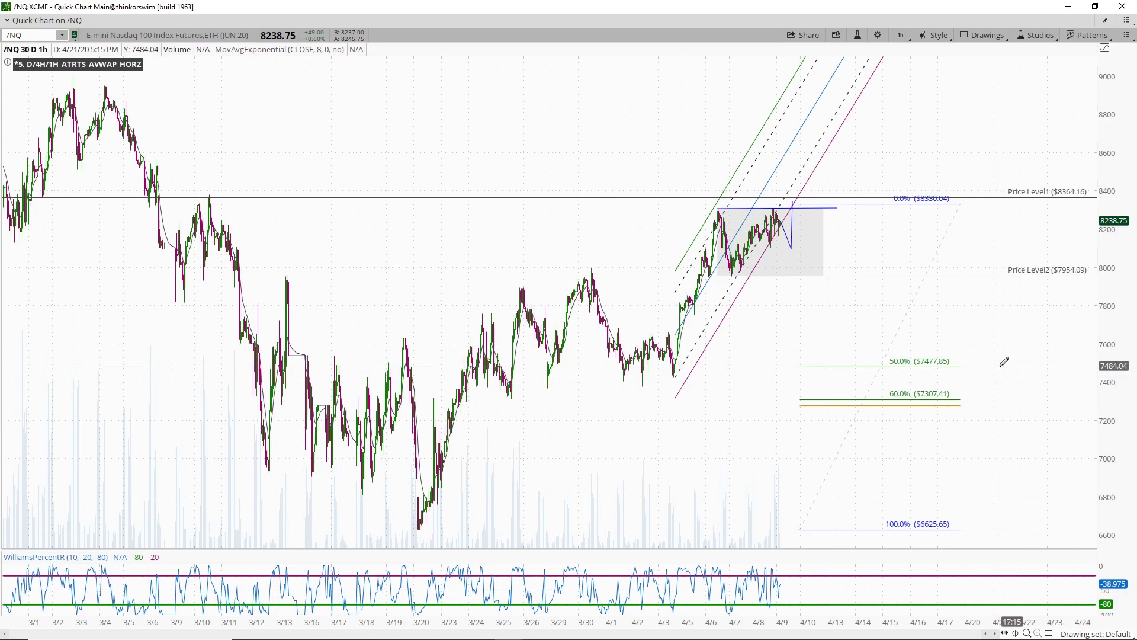
pyautogui.moveTo(1001, 366)
pyautogui.mouseDown()
pyautogui.moveTo(456, 391)
pyautogui.moveTo(220, 388)
pyautogui.moveTo(219, 399)
pyautogui.mouseUp()
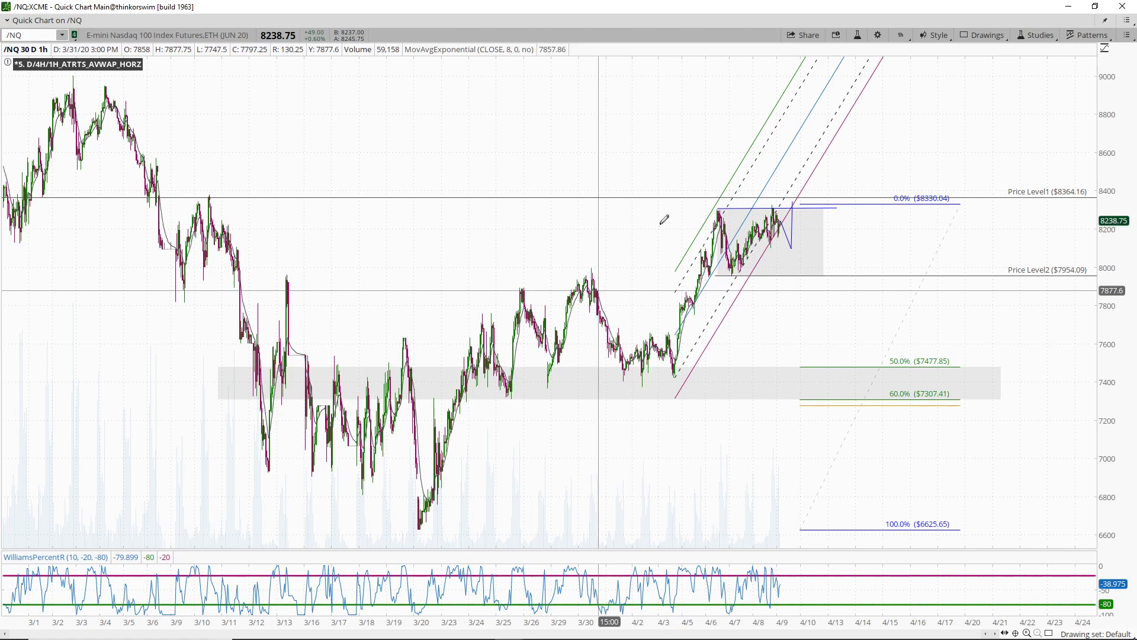
# Switch the Nasdaq chart to the 180 D : 4h time frame and clear its drawing set
pyautogui.click(900, 35)
pyautogui.scroll(-2, 866, 230)
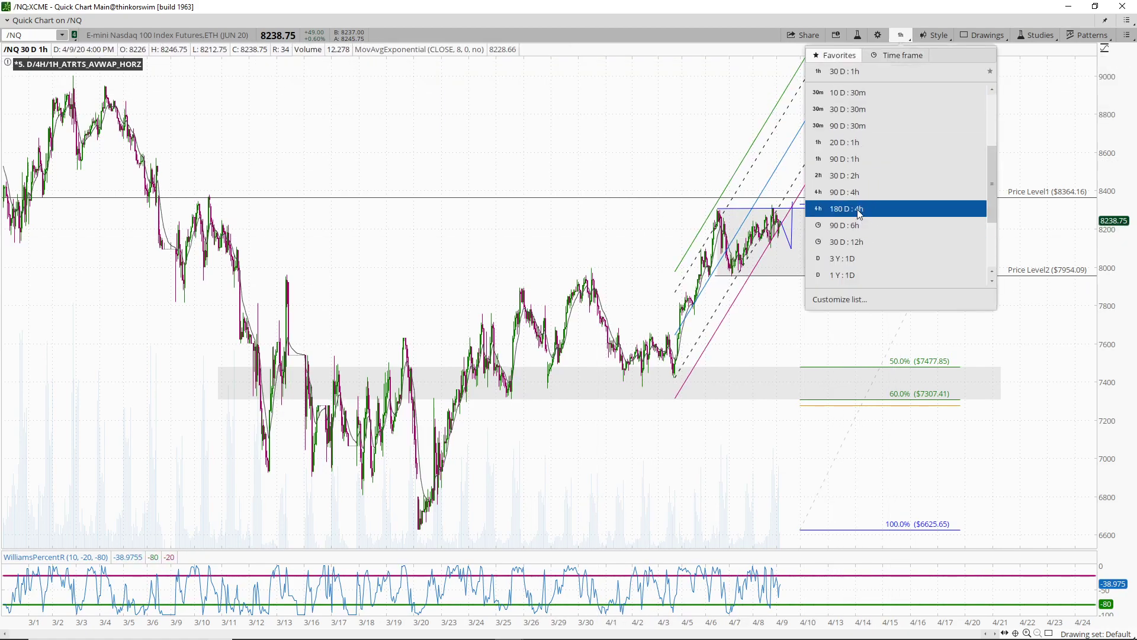
pyautogui.click(857, 209)
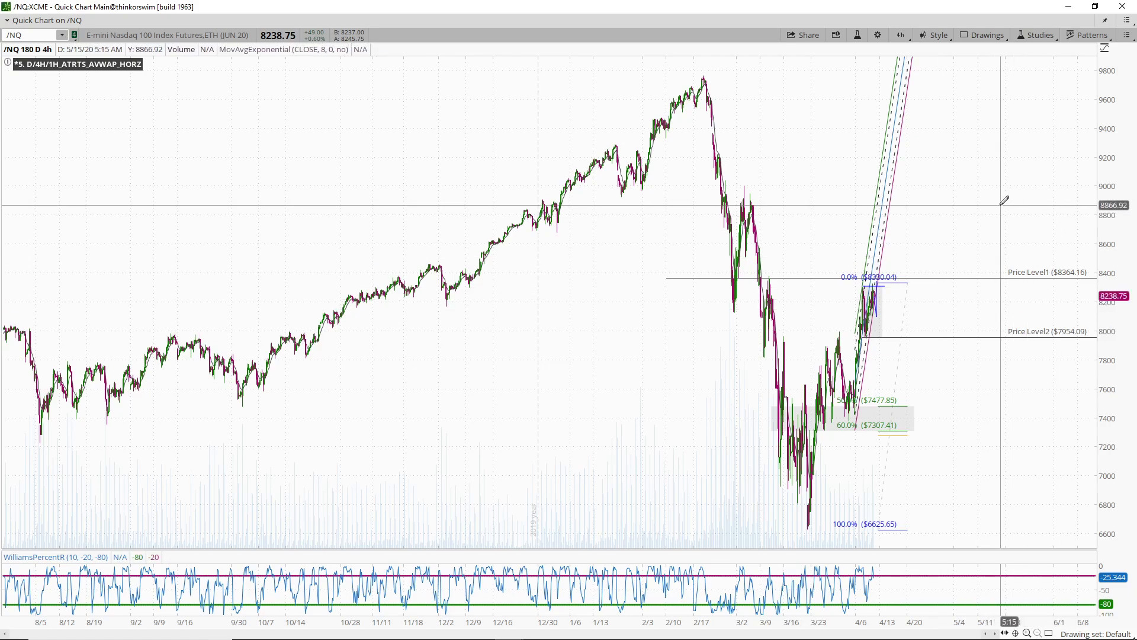
pyautogui.rightClick(742, 276)
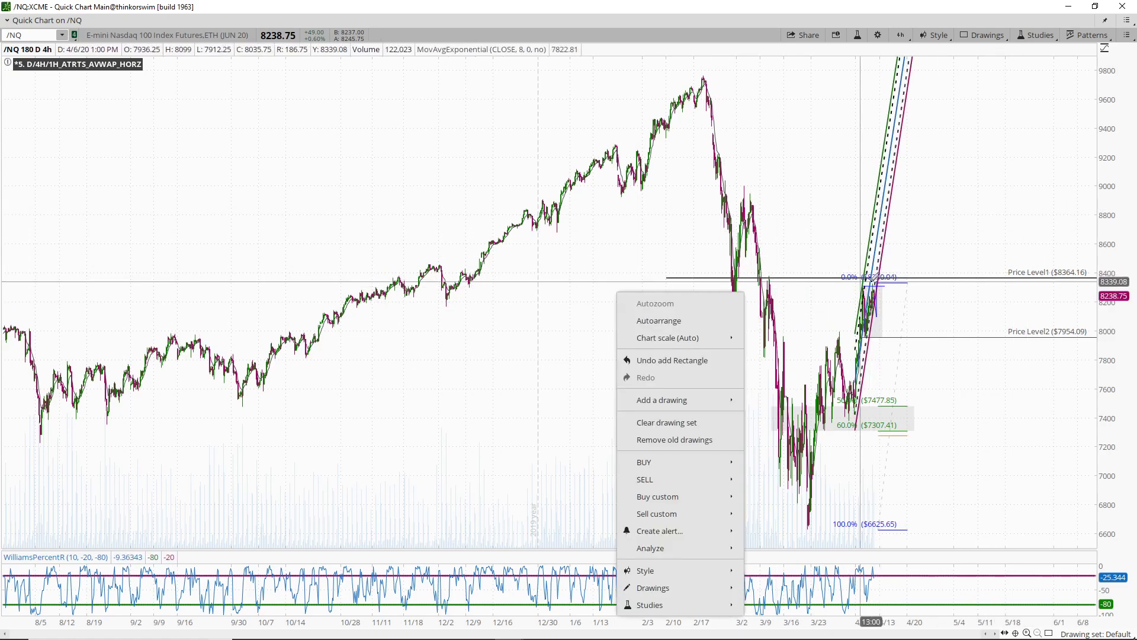
pyautogui.click(661, 424)
pyautogui.click(614, 69)
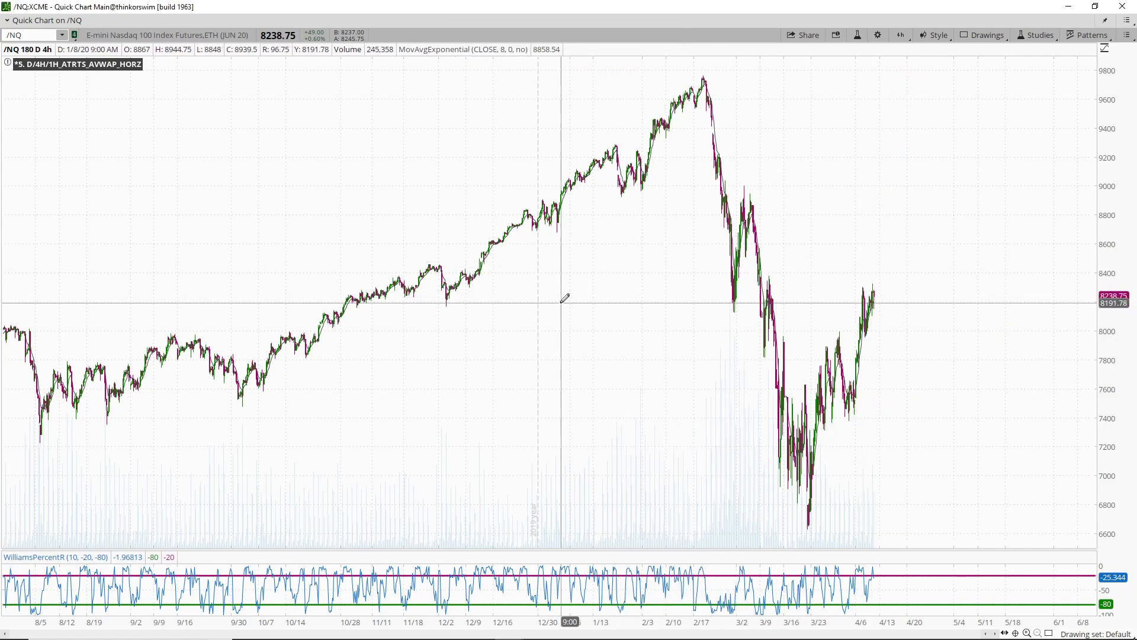
# Draw a Fibonacci retracement of the whole decline, from the February high at about 9767 down to the March low at about 6625
pyautogui.moveTo(564, 299); pyautogui.dragTo(952, 324)
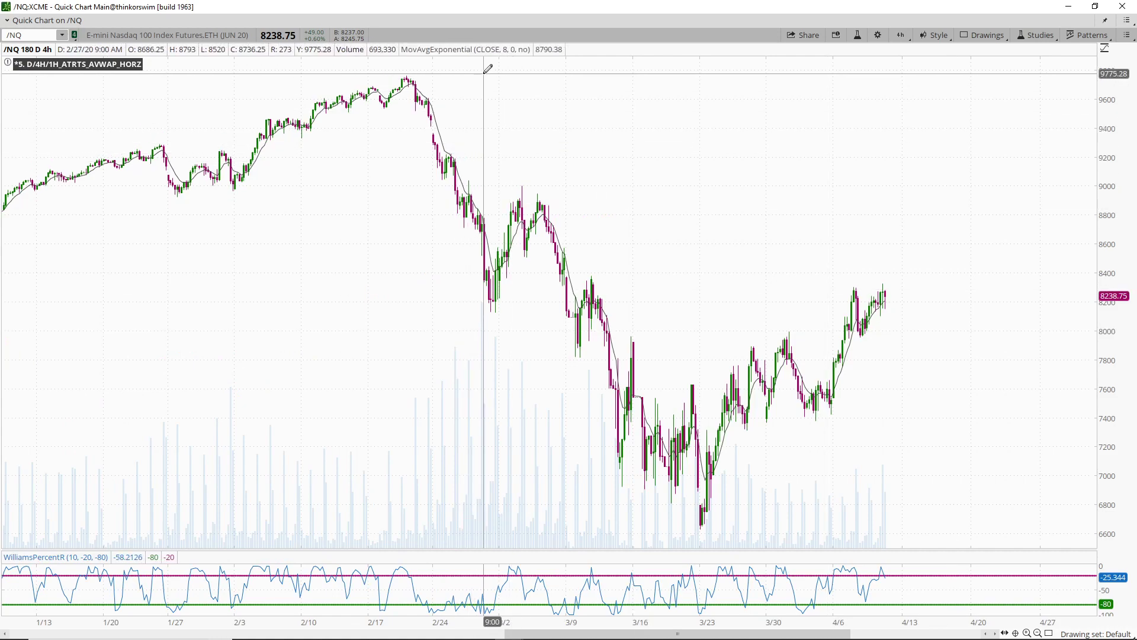
pyautogui.moveTo(487, 70)
pyautogui.mouseDown()
pyautogui.moveTo(871, 355)
pyautogui.moveTo(890, 386)
pyautogui.mouseUp()
pyautogui.rightClick(890, 386)
pyautogui.middleClick(841, 180)
pyautogui.click(853, 300)
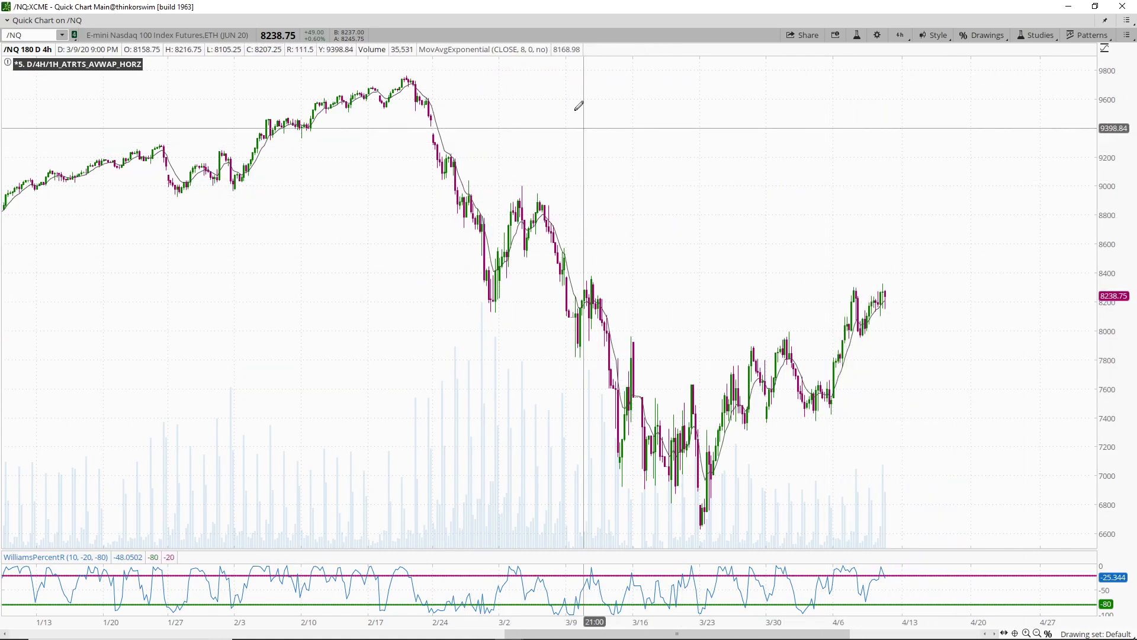
pyautogui.click(546, 74)
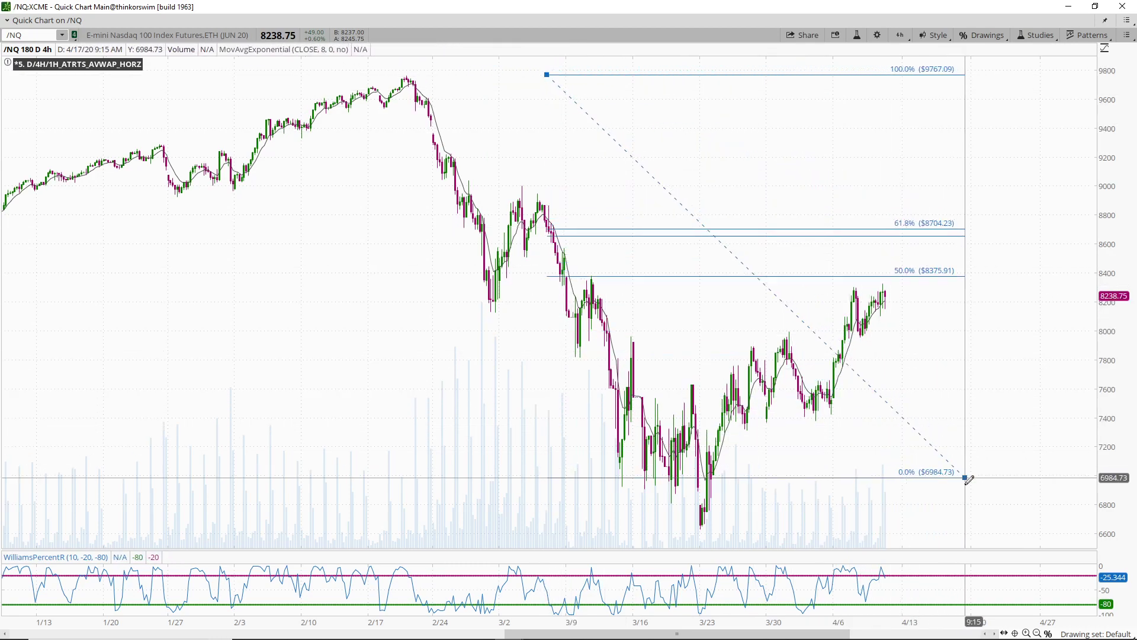
pyautogui.click(988, 525)
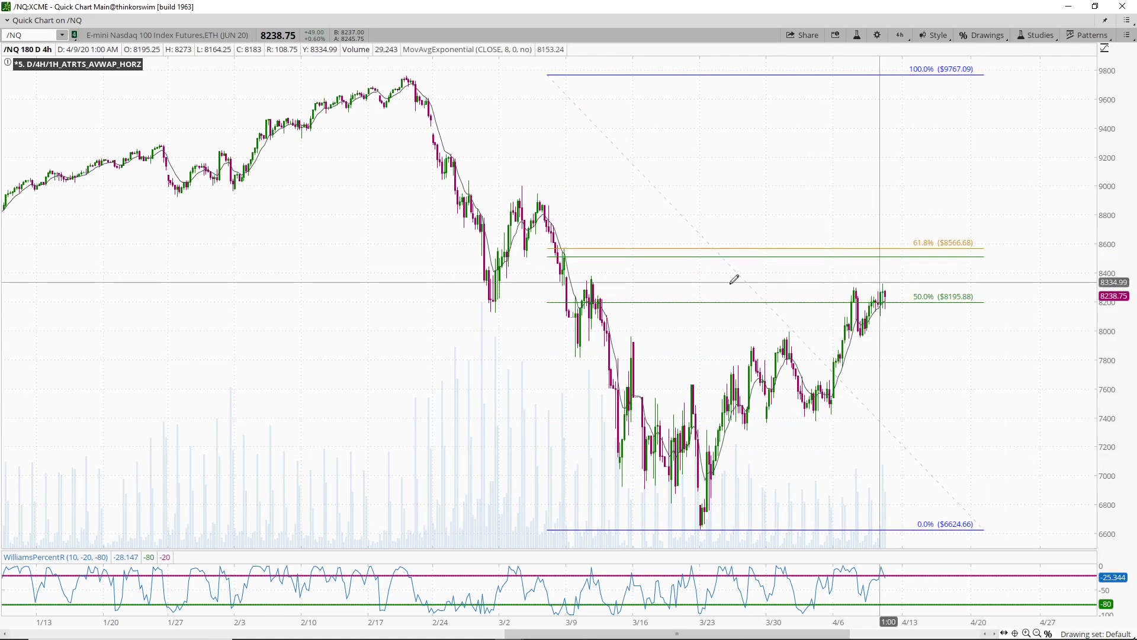
# Draw a narrow rectangle zone from the 50% retracement level down to about 8135, spanning about 2/25 to 4/20
pyautogui.middleClick(413, 306)
pyautogui.click(421, 371)
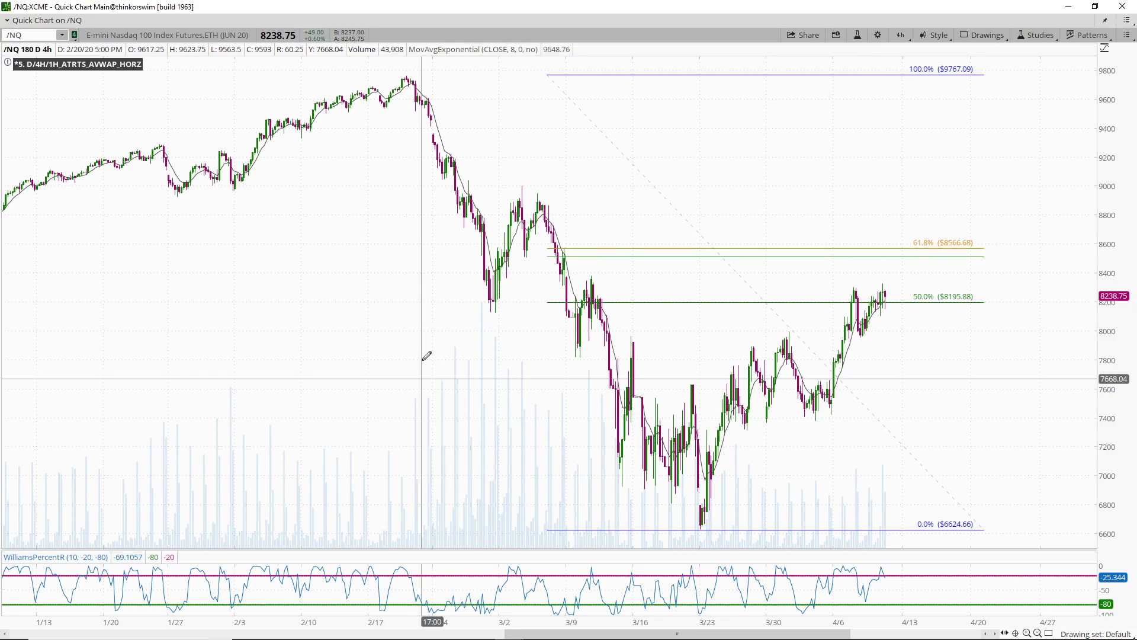
pyautogui.click(446, 302)
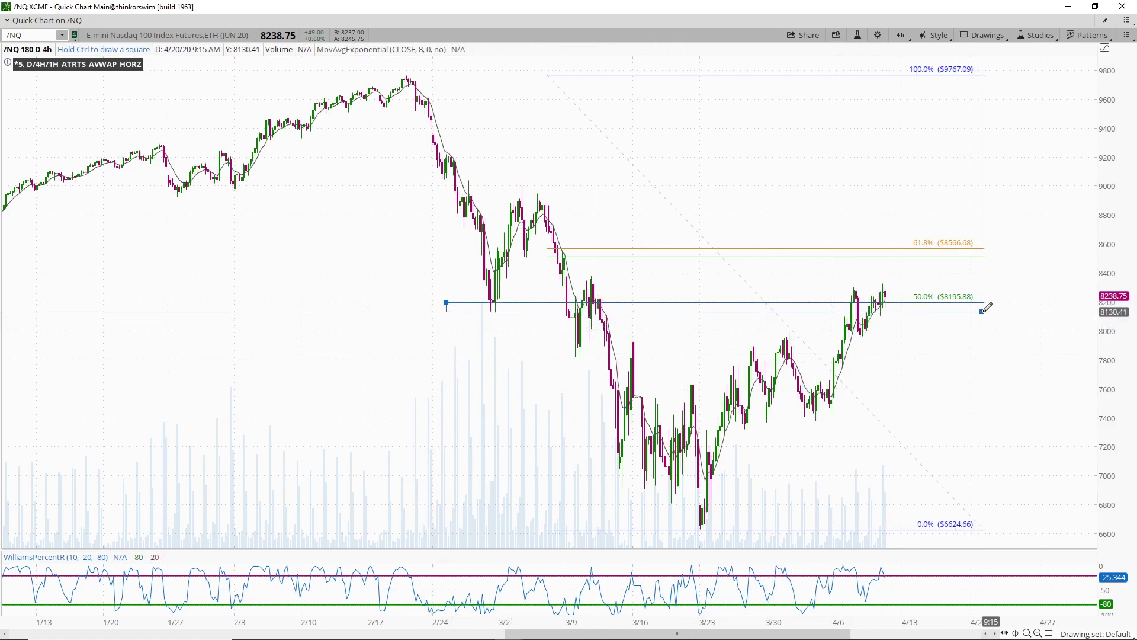
pyautogui.click(983, 310)
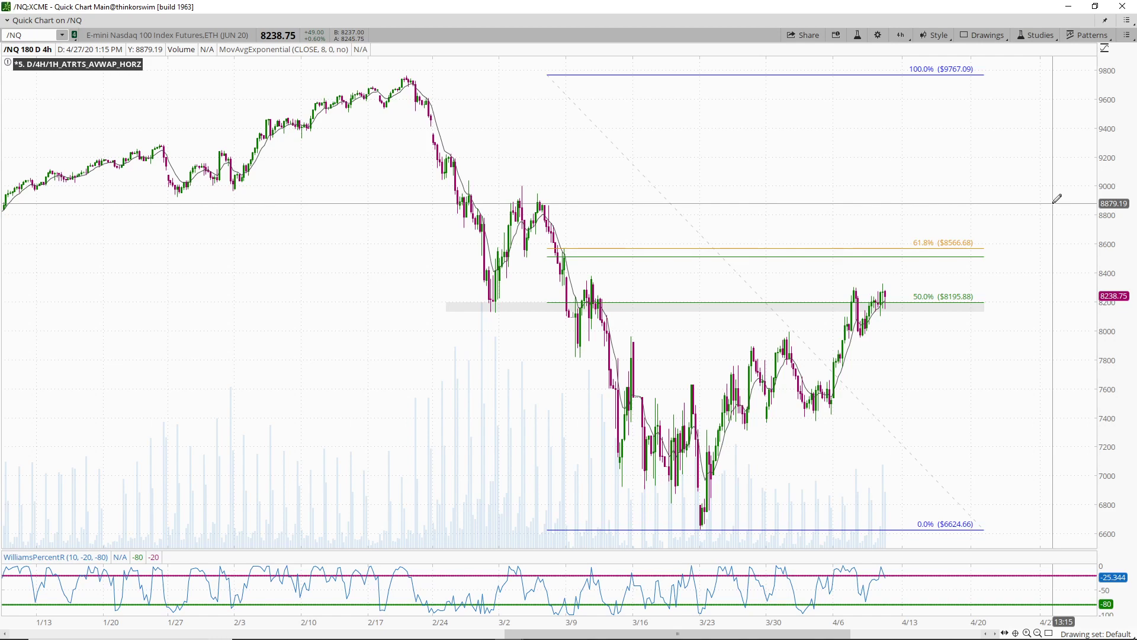
# Draw a range rectangle from the low near 3/1 at about 8130 up to about 9000, extending to about 3/18
pyautogui.middleClick(354, 271)
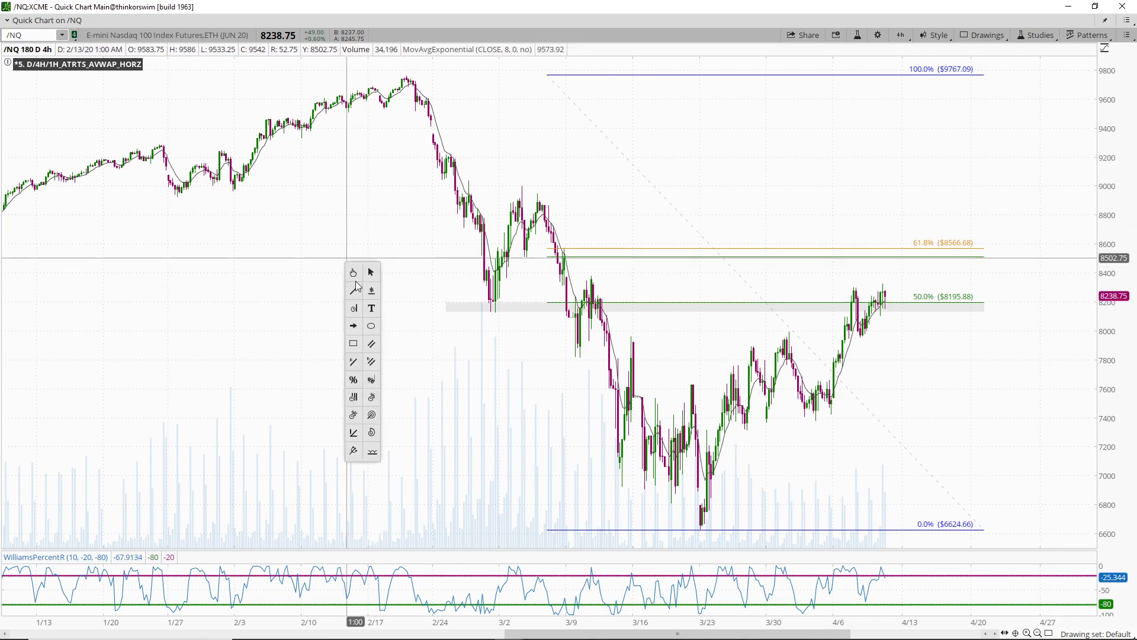
pyautogui.click(372, 363)
pyautogui.click(496, 311)
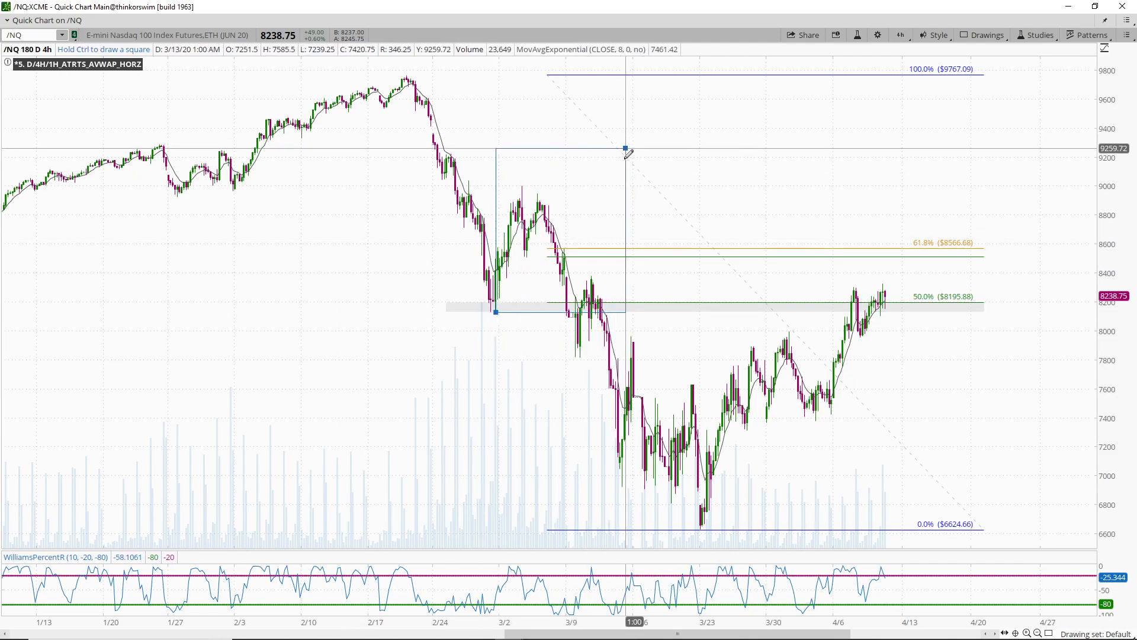
pyautogui.click(669, 185)
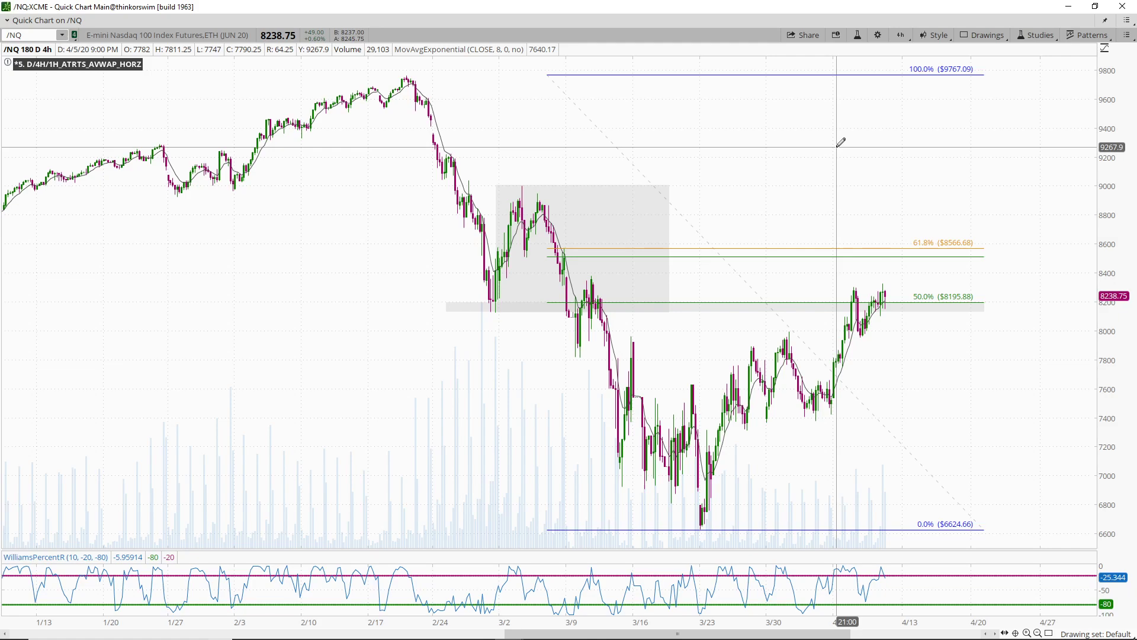
# Draw a Fibonacci retracement beside the last bars, from the March low at about 6629 up to the recent high at about 8335
pyautogui.moveTo(1021, 243); pyautogui.dragTo(330, 204)
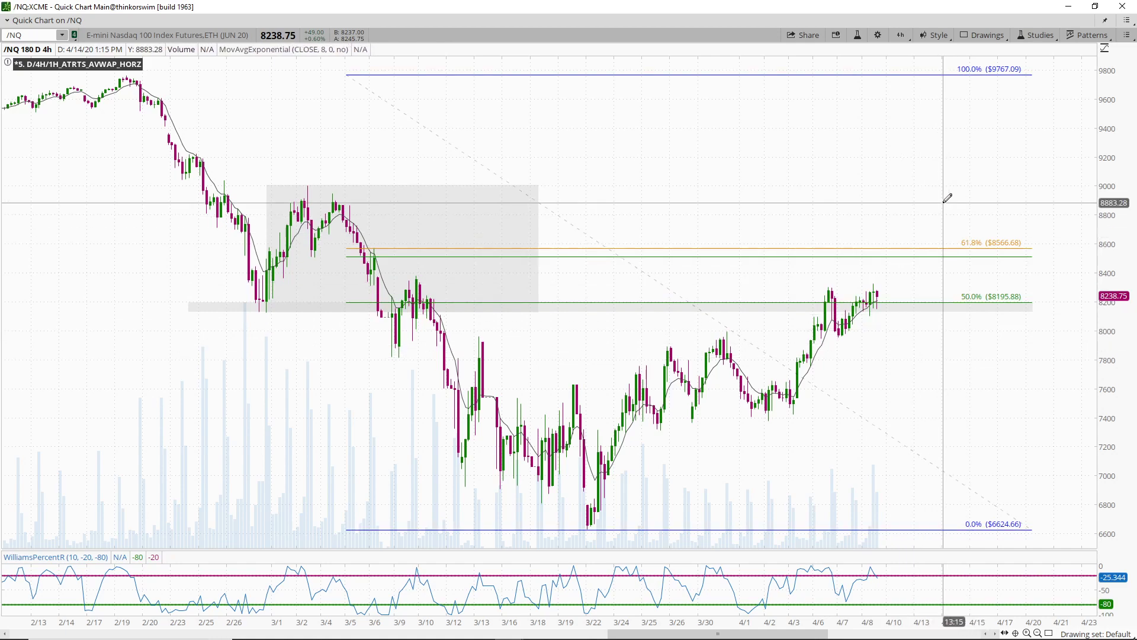
pyautogui.middleClick(954, 400)
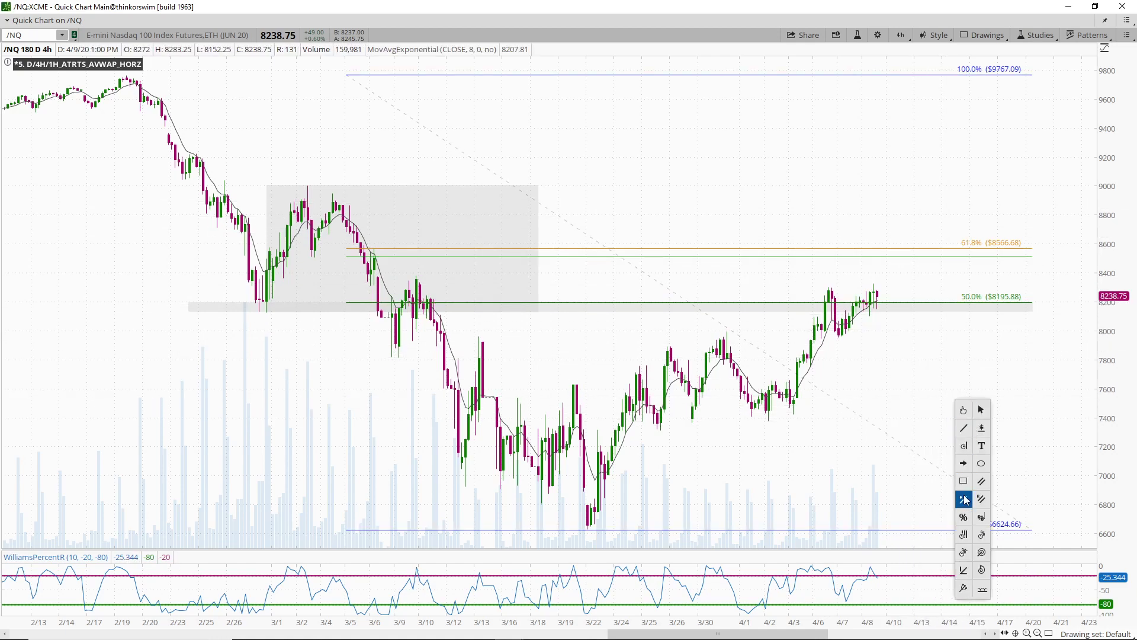
pyautogui.click(963, 516)
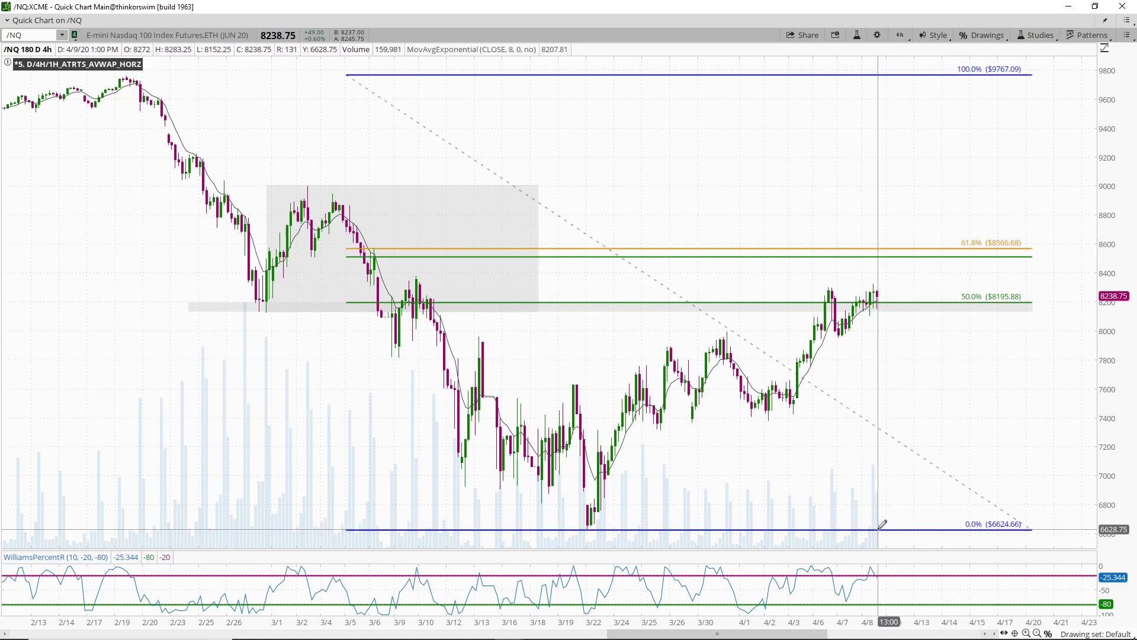
pyautogui.click(878, 528)
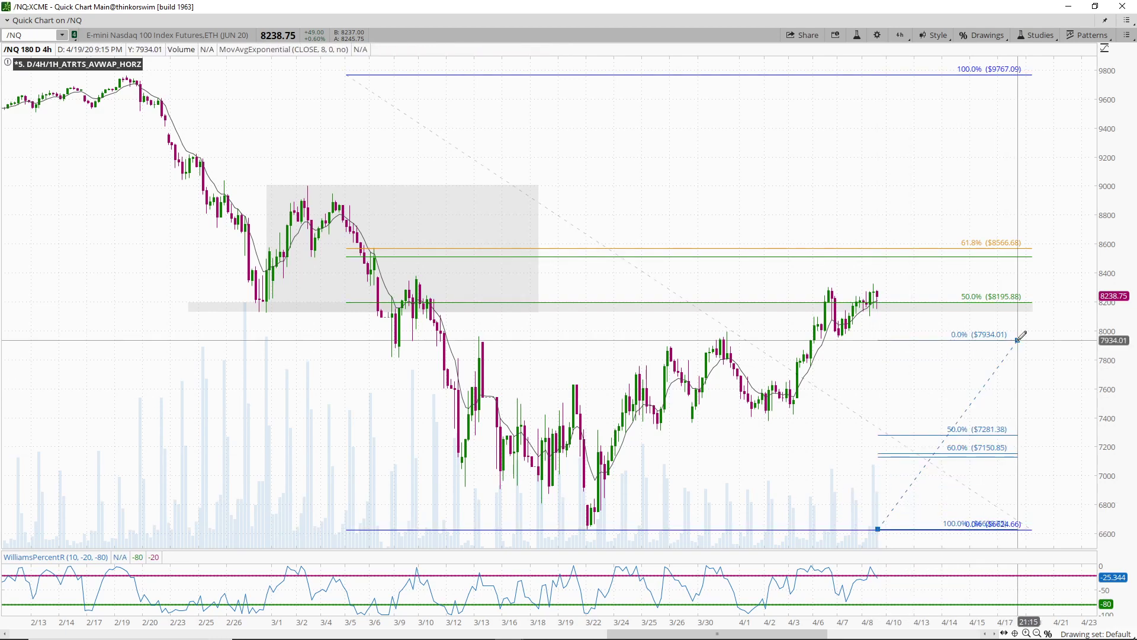
pyautogui.click(1042, 283)
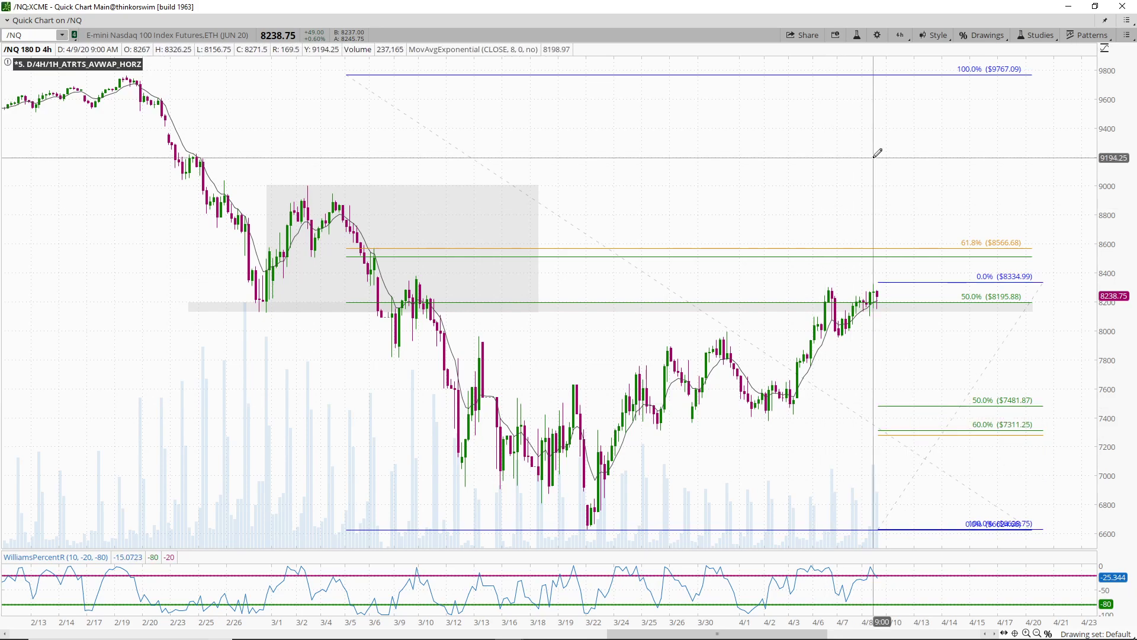
# Delete the Fibonacci retracement of the February-to-March decline
pyautogui.rightClick(906, 153)
pyautogui.click(931, 172)
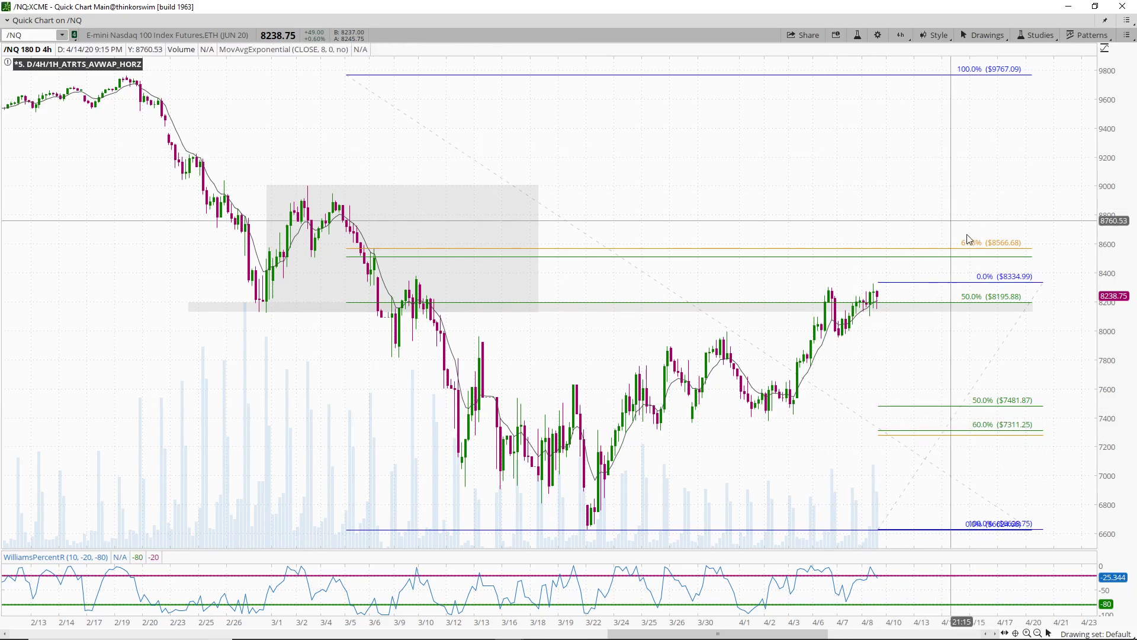
pyautogui.click(943, 308)
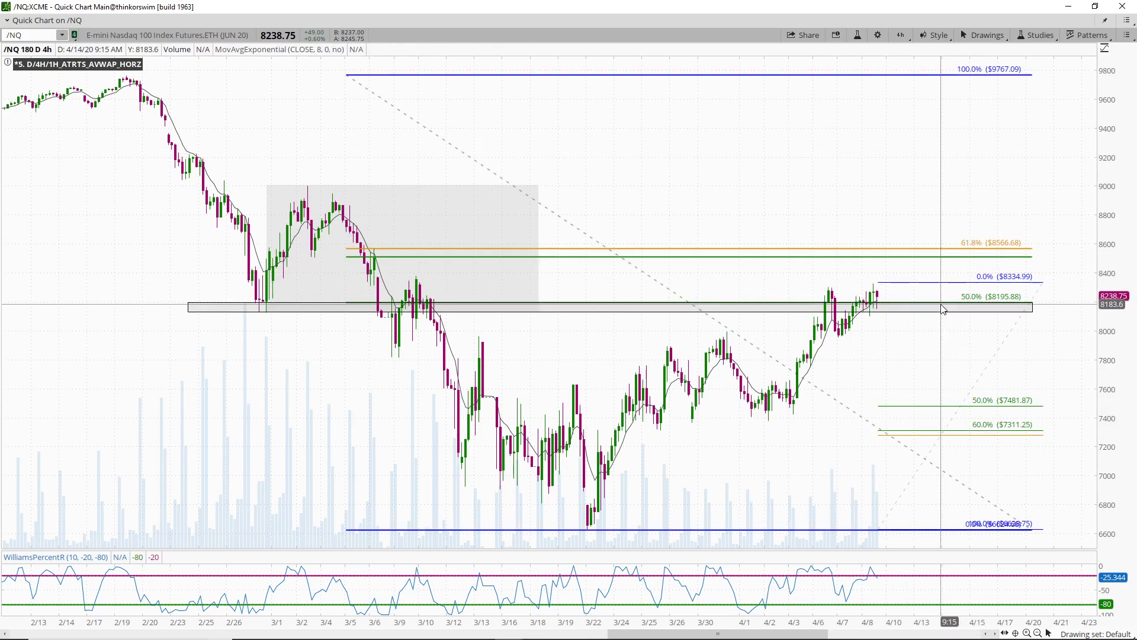
pyautogui.click(947, 258)
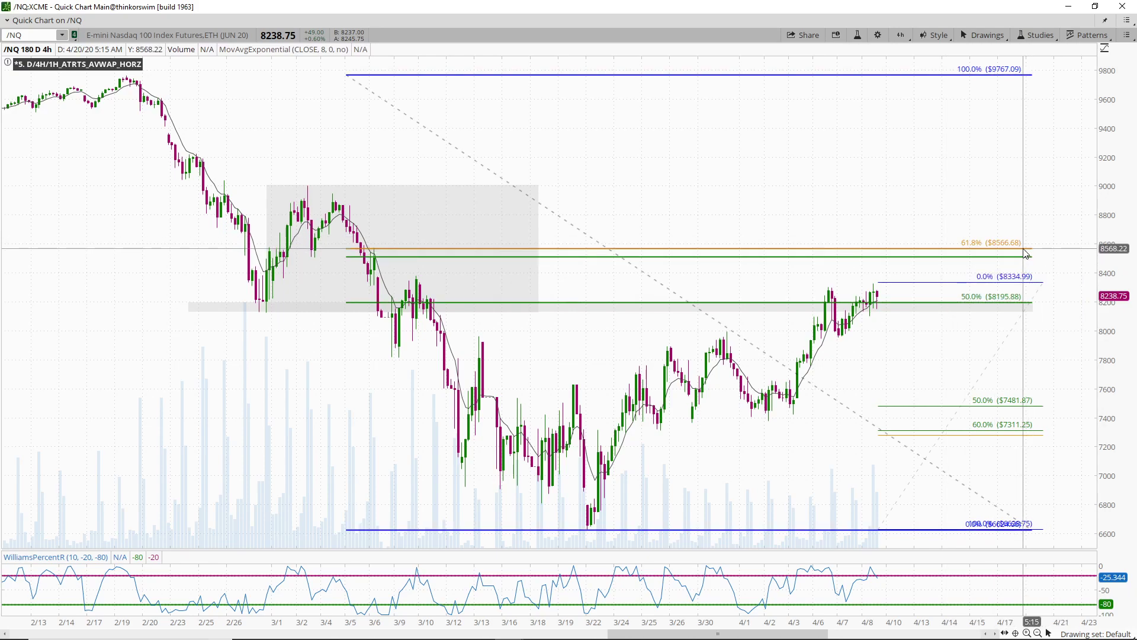
pyautogui.press('Delete')
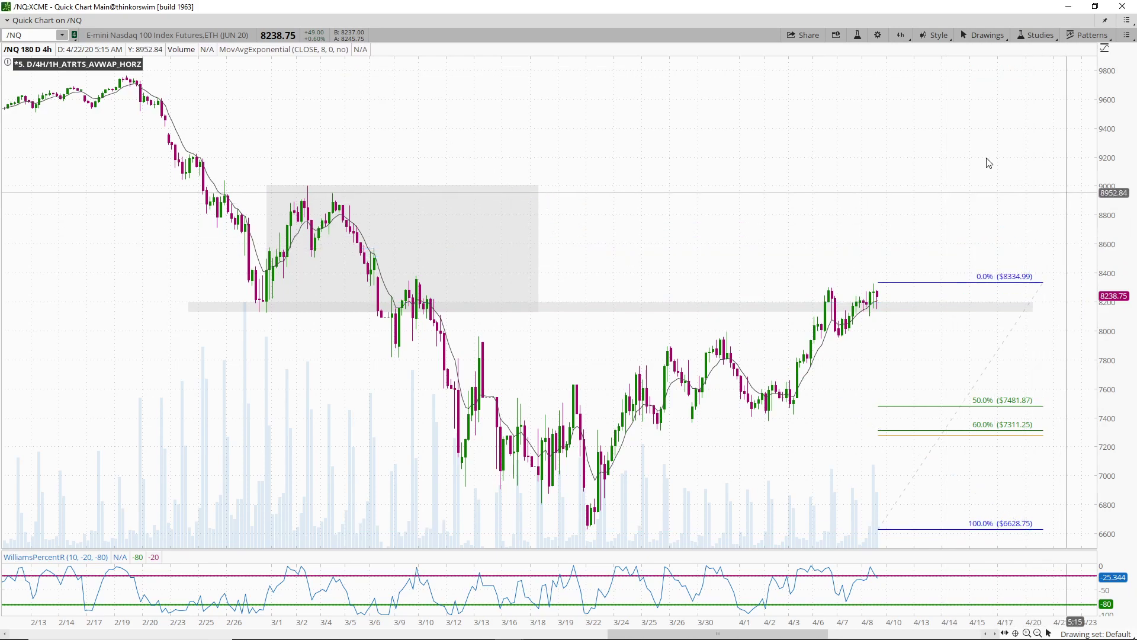
# Add price levels at about 8379 on the 3/10 high, 9010 along the range rectangle's upper edge and 8511 on the early-March low
pyautogui.rightClick(697, 186)
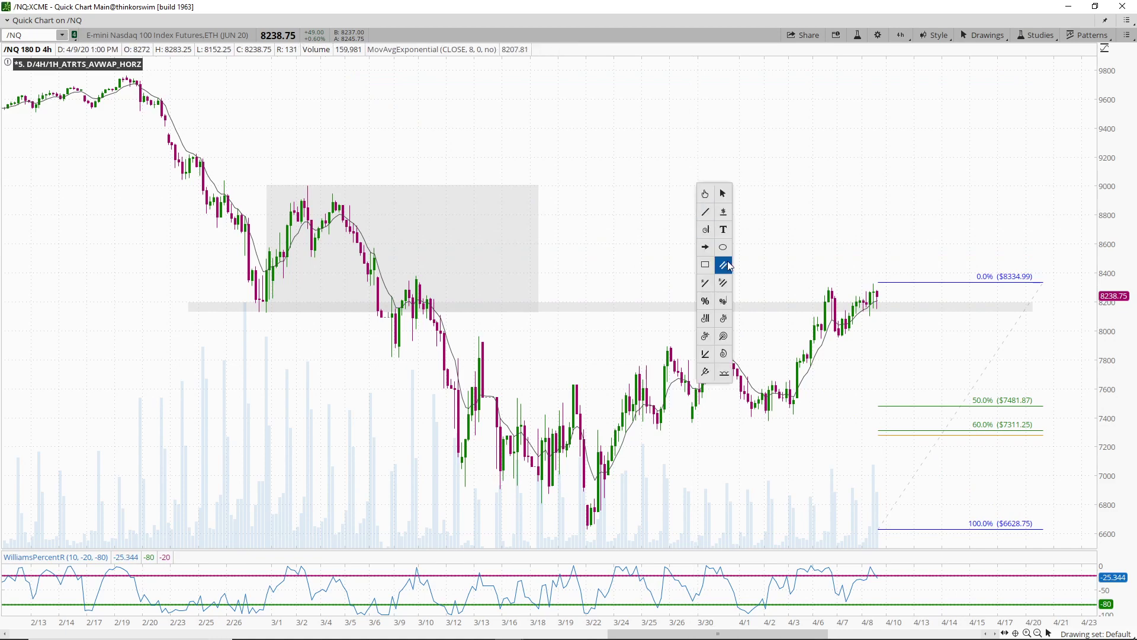
pyautogui.click(723, 224)
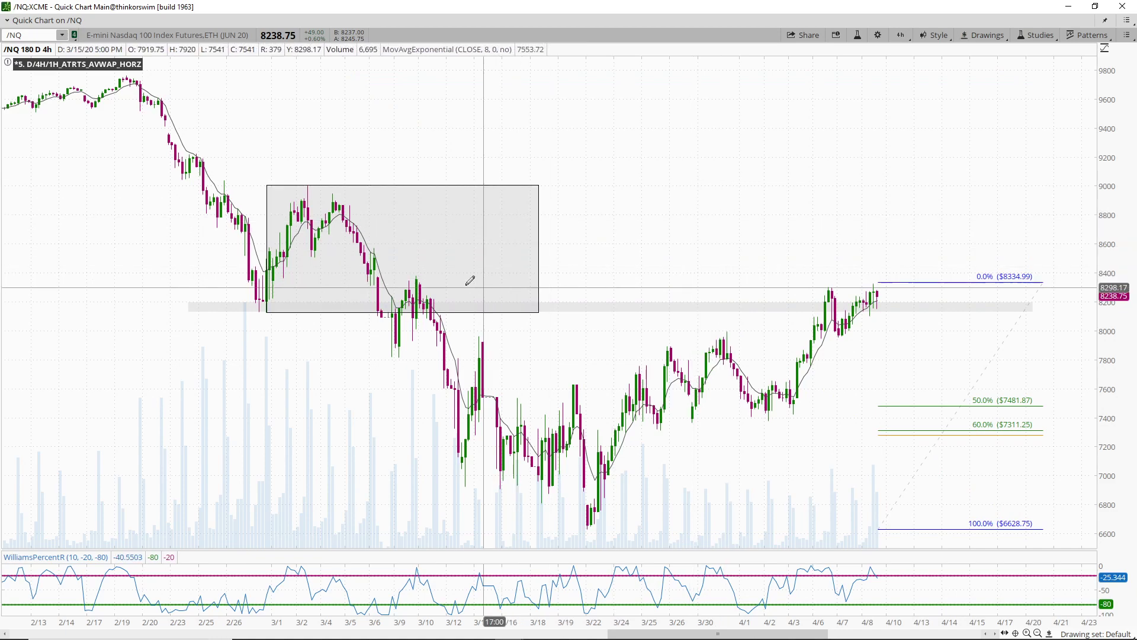
pyautogui.click(417, 274)
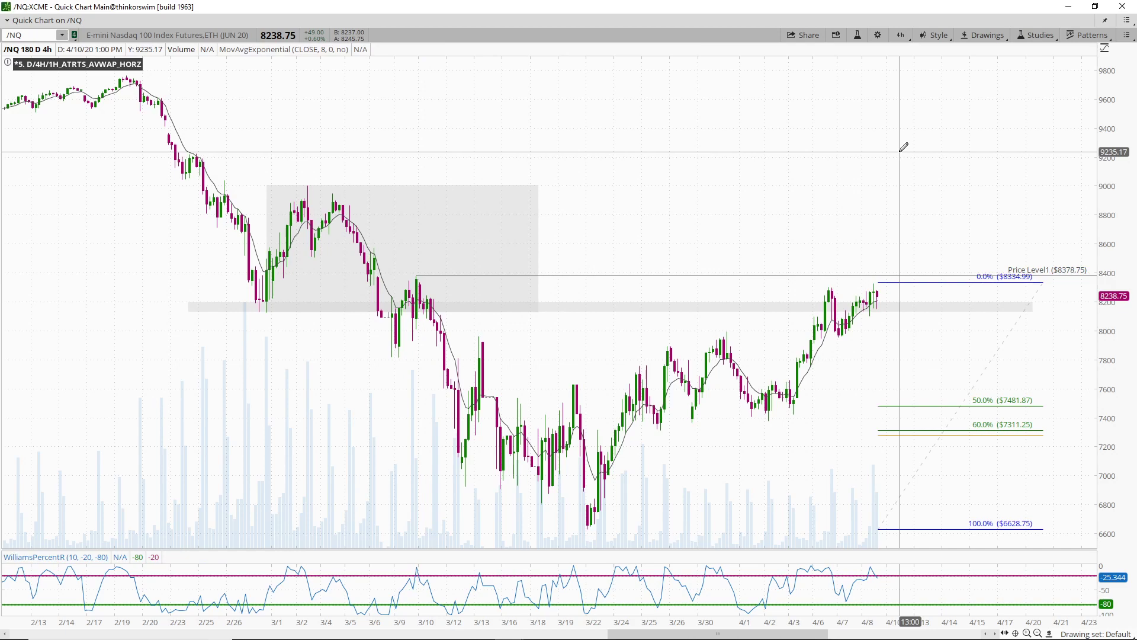
pyautogui.click(263, 184)
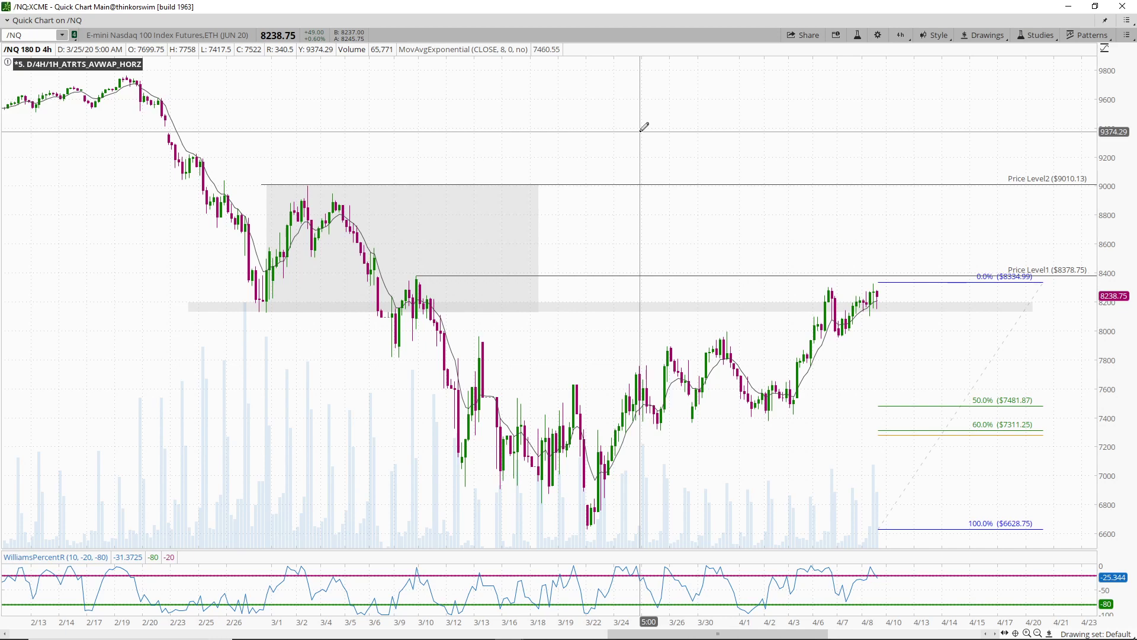
pyautogui.click(322, 258)
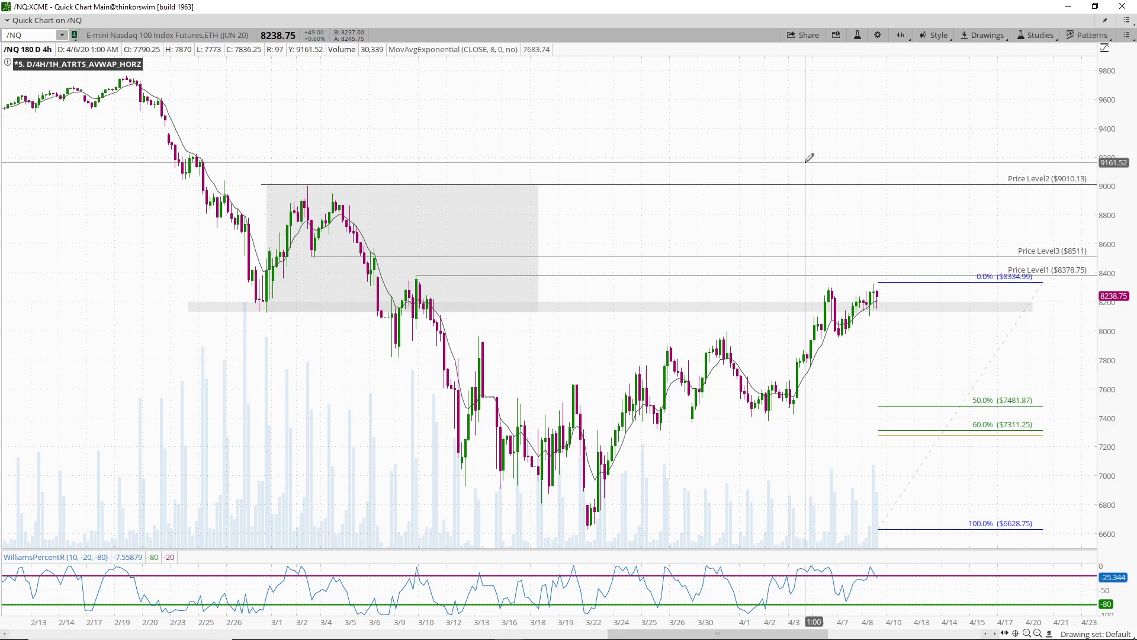
# Delete the remaining Fibonacci retracement drawn from the March low to the recent high
pyautogui.rightClick(909, 365)
pyautogui.click(924, 382)
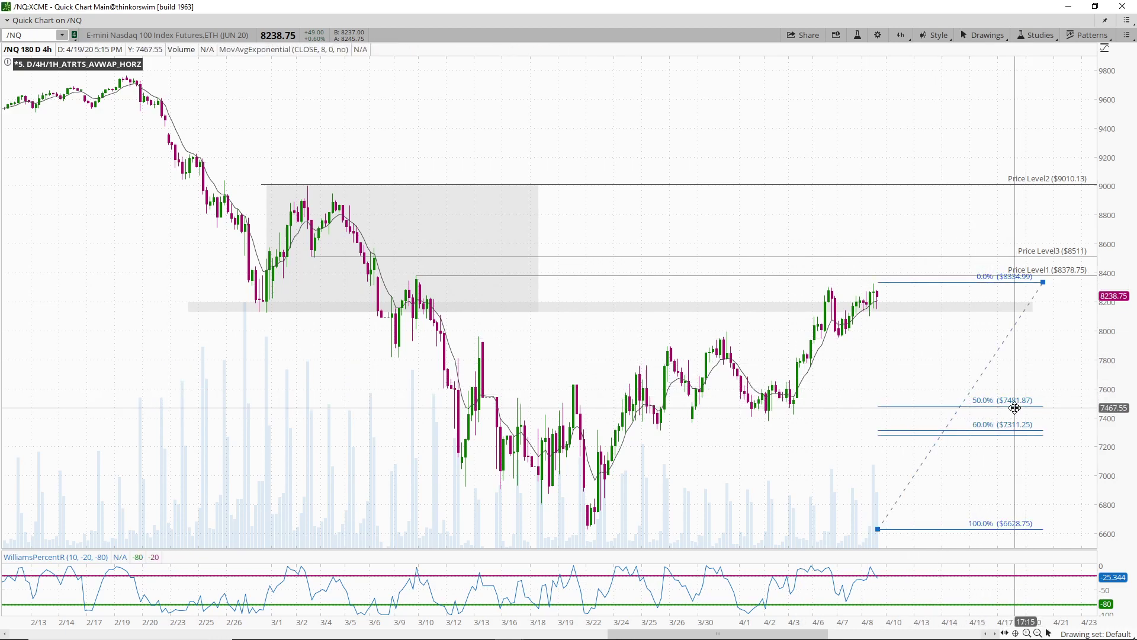
pyautogui.press('Delete')
# Draw two rising trendlines, one from the March low to about 8090 and one from about 6930 near 3/18 to about 8510
pyautogui.rightClick(824, 191)
pyautogui.click(834, 231)
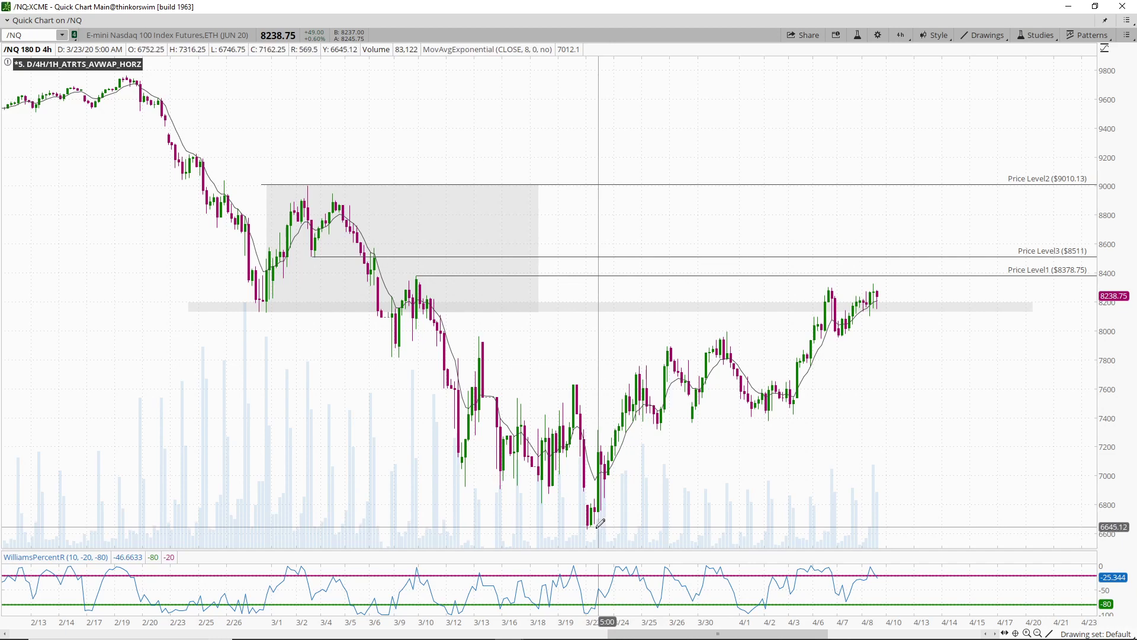
pyautogui.moveTo(592, 525)
pyautogui.mouseDown()
pyautogui.moveTo(717, 438)
pyautogui.moveTo(972, 317)
pyautogui.mouseUp()
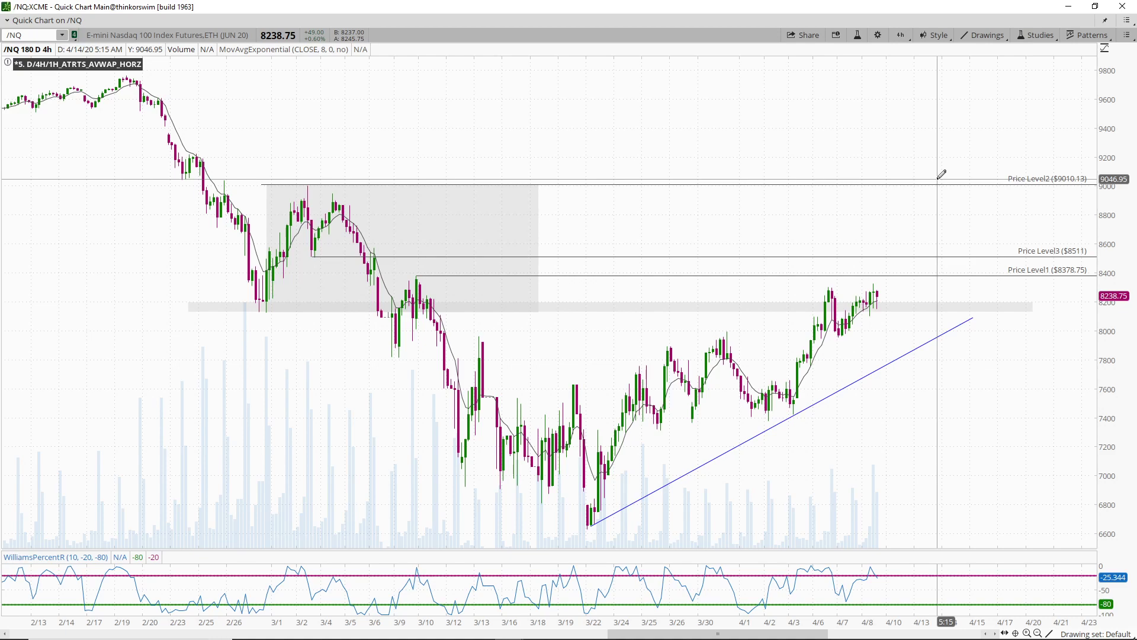
pyautogui.click(551, 485)
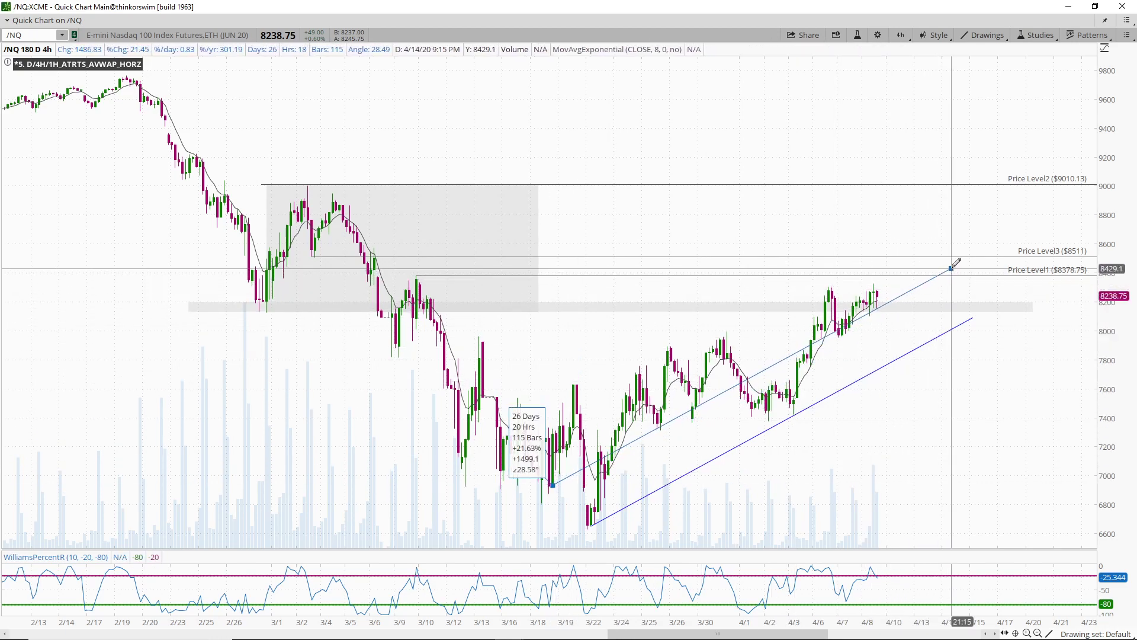
pyautogui.click(981, 255)
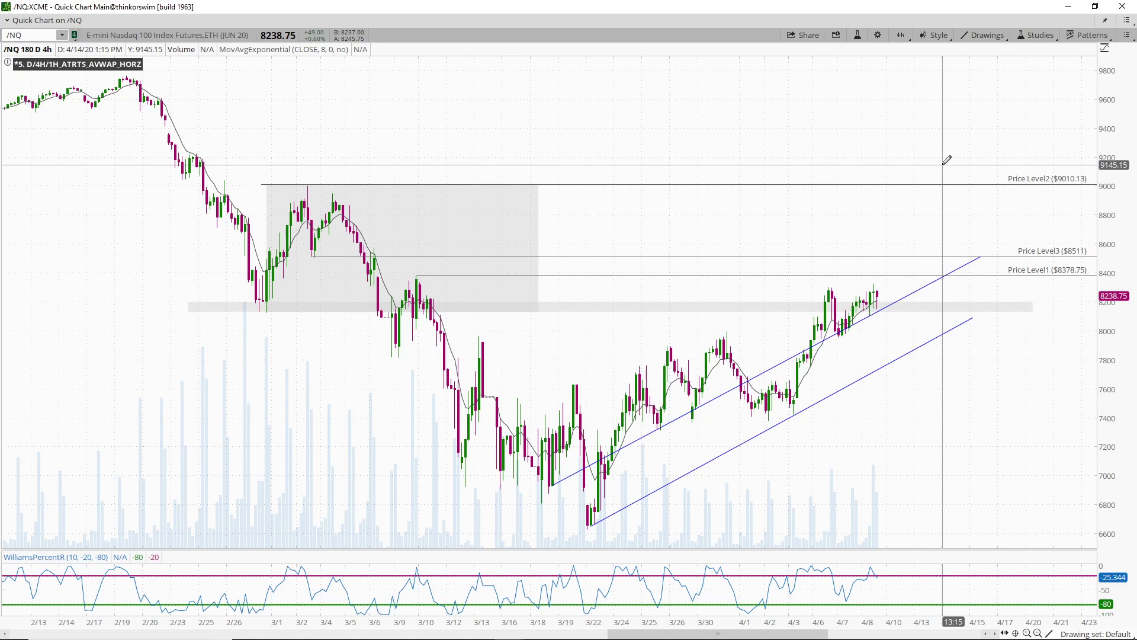
# Place a left-pointing arrow just above the 8511 price level after the last bar, and restore the maximized chart window to its smaller size
pyautogui.middleClick(901, 252)
pyautogui.click(910, 303)
pyautogui.click(906, 249)
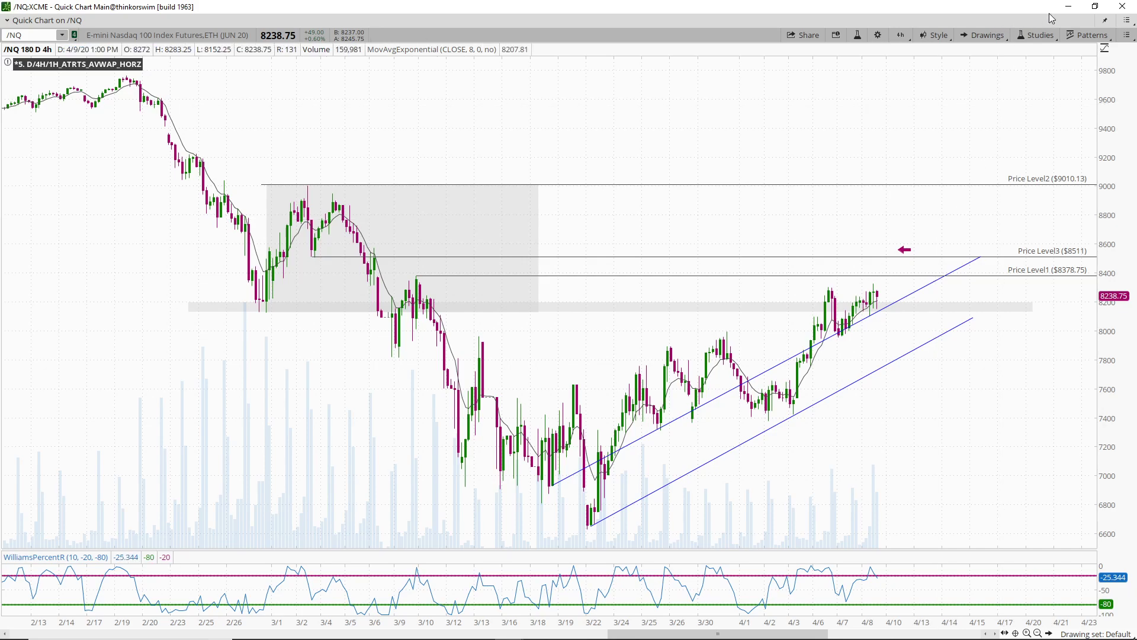
pyautogui.click(1095, 5)
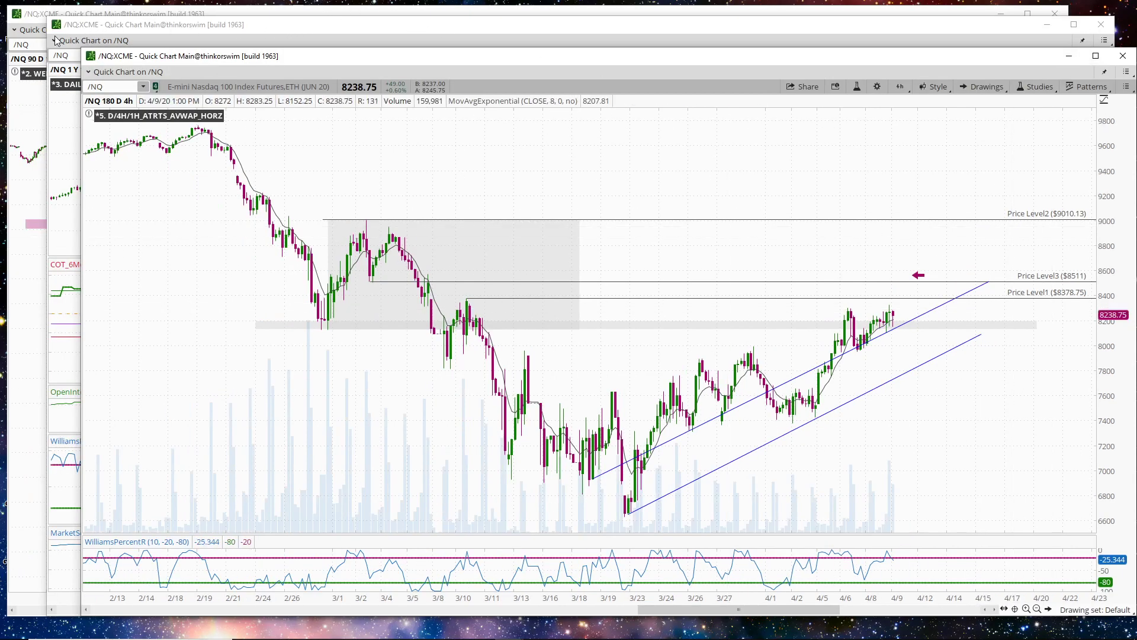
# Review the hourly Nasdaq chart's levels and current range at full size, restore its window, and return to the 4-hour chart
pyautogui.click(31, 29)
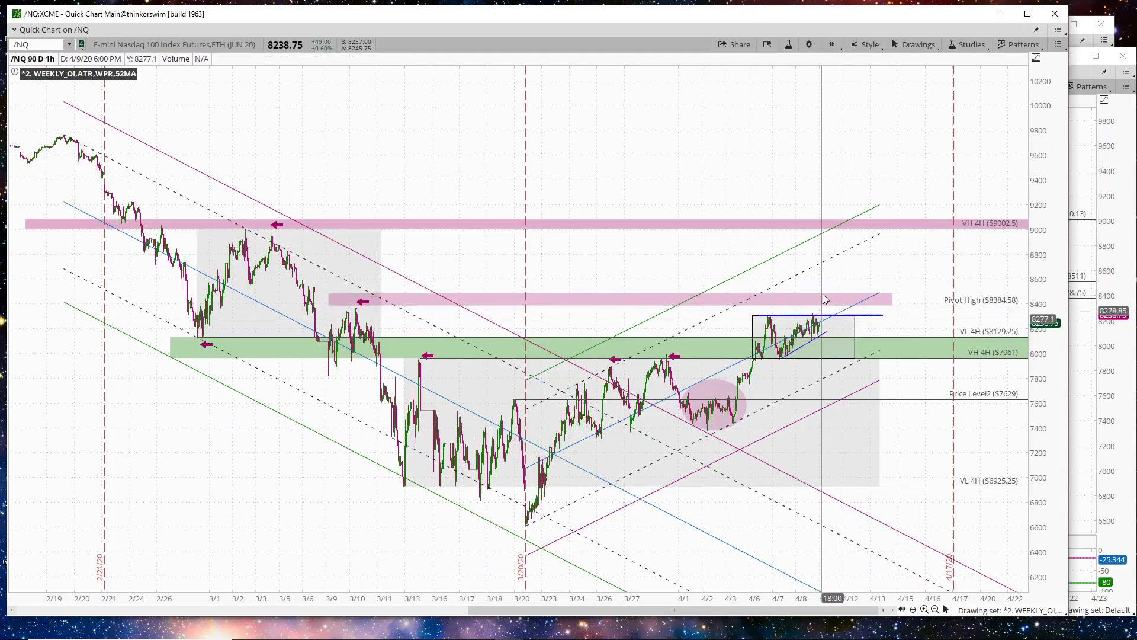
pyautogui.click(1029, 15)
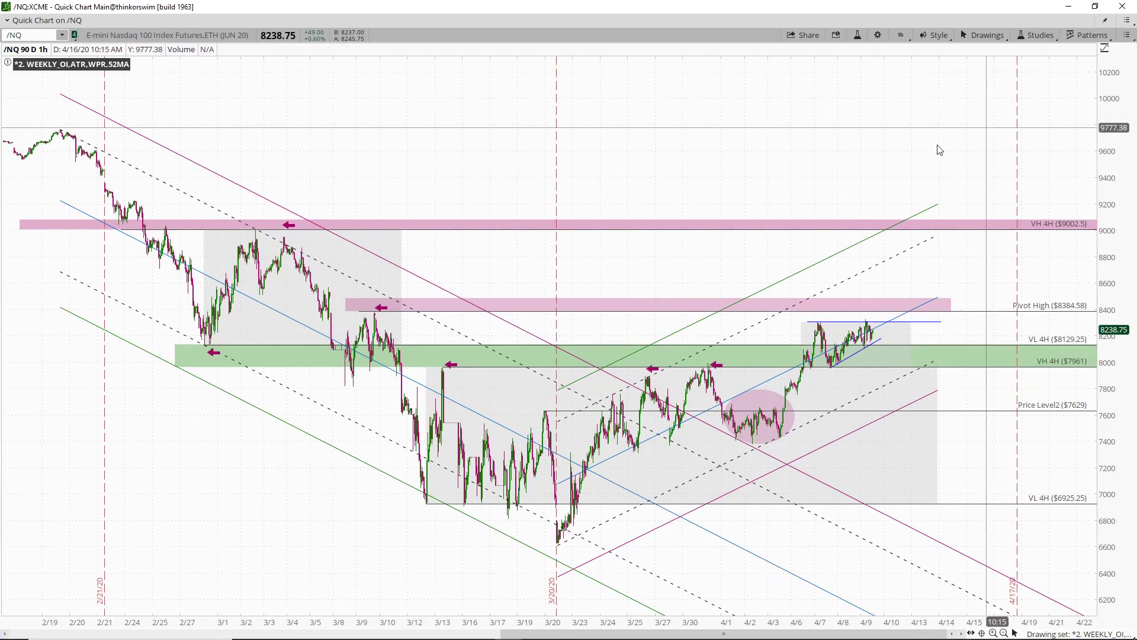
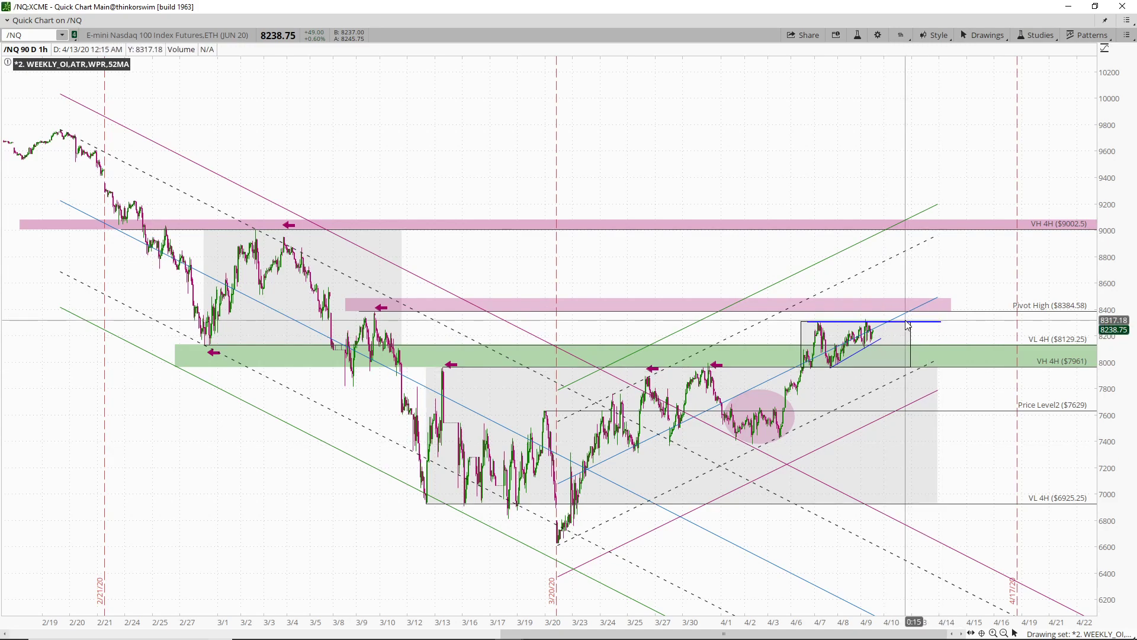
pyautogui.click(1095, 6)
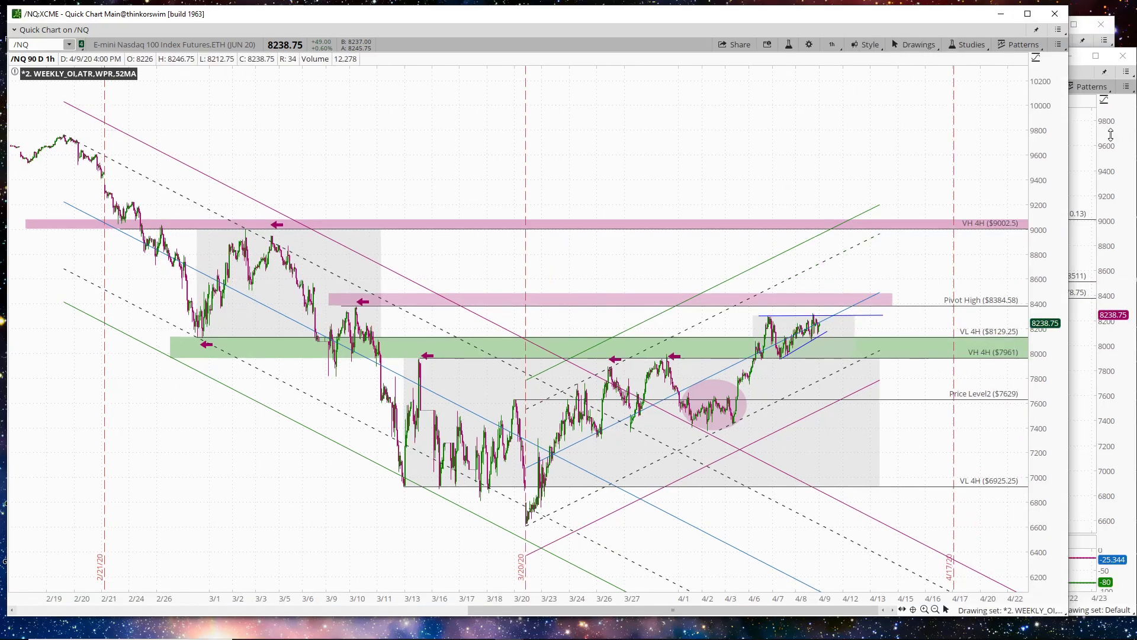
pyautogui.click(967, 190)
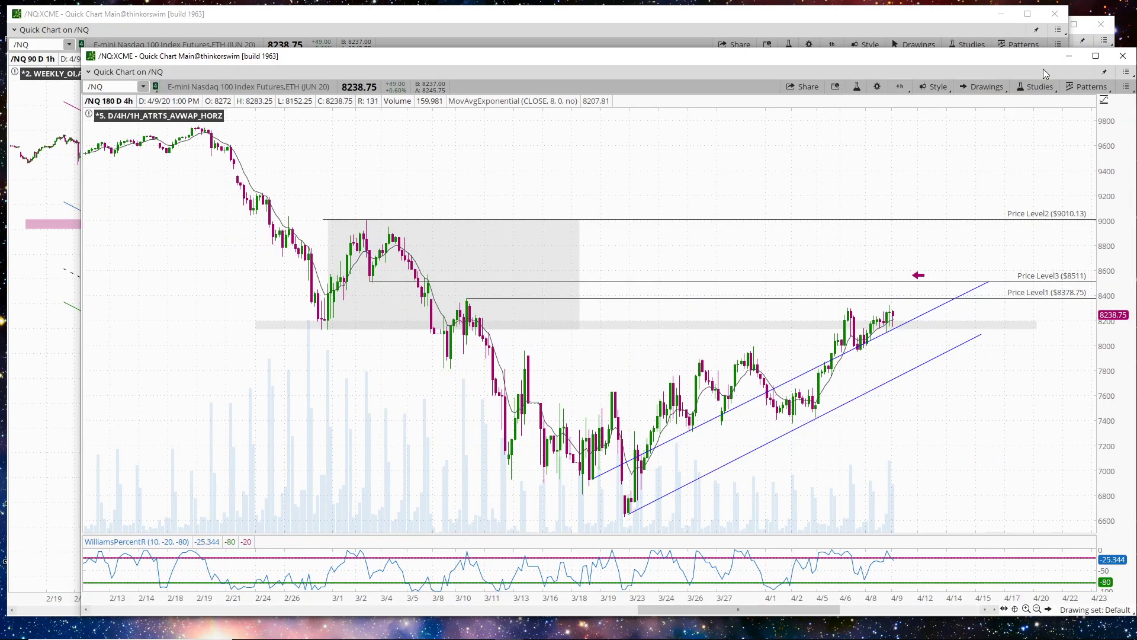
# Bring the daily Russell 2000 chart forward and add a price level at about 1181.3 along the March range rectangle's upper edge
pyautogui.click(1115, 40)
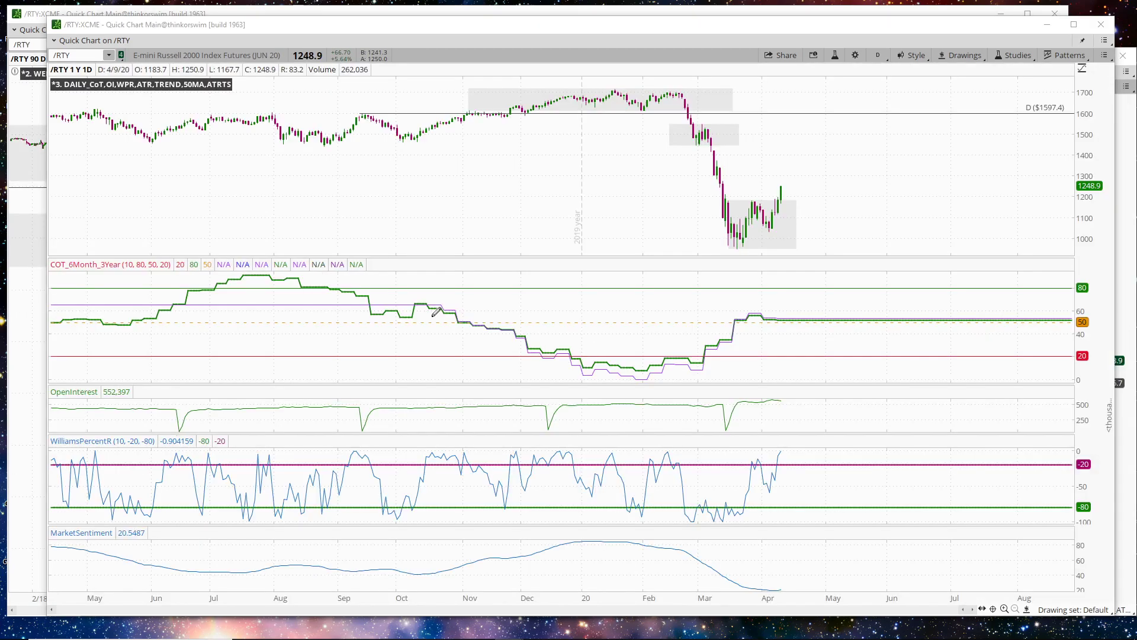
pyautogui.middleClick(668, 196)
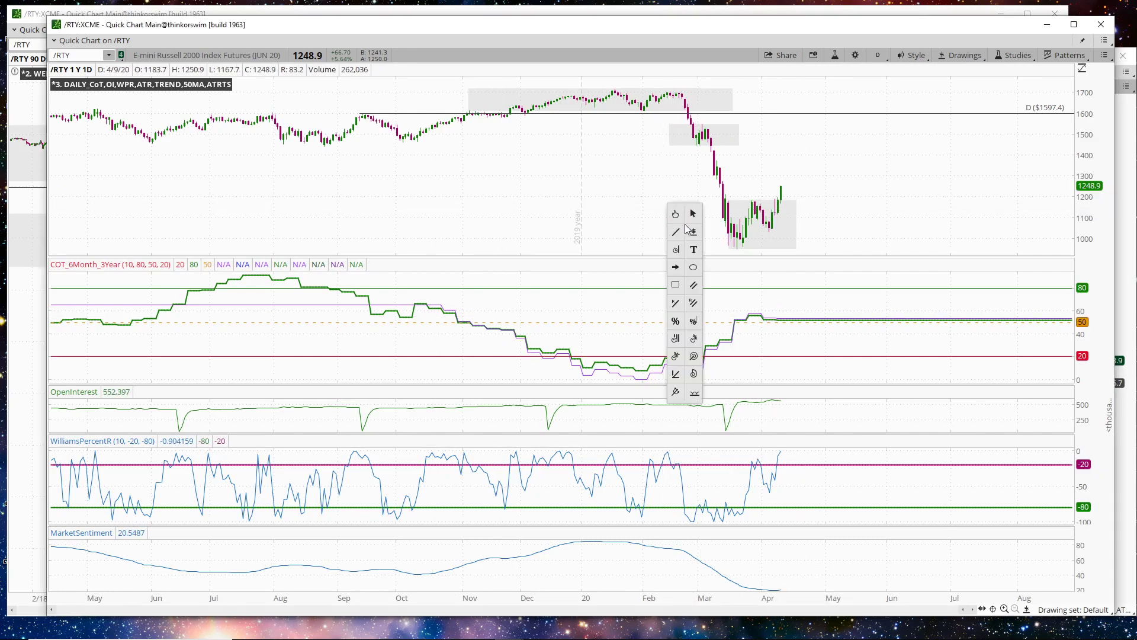
pyautogui.click(683, 199)
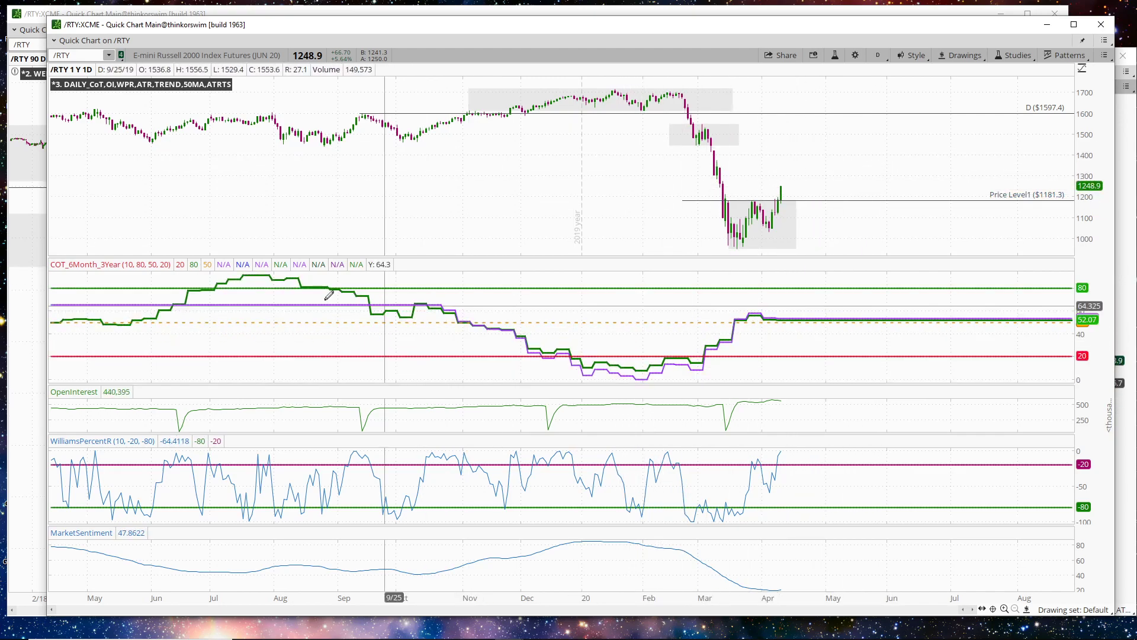
# Maximize the daily Russell 2000 chart, capture the whole chart area as a snip and open it in Snip & Sketch
pyautogui.click(1074, 24)
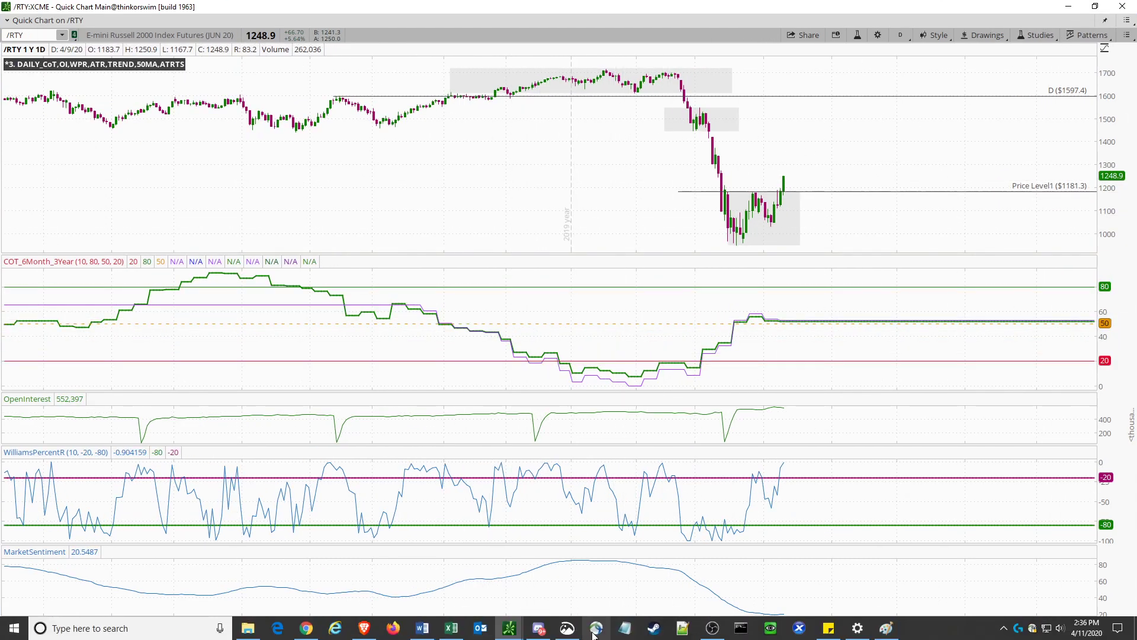
pyautogui.click(566, 628)
pyautogui.hotkey('ctrl', 'n')
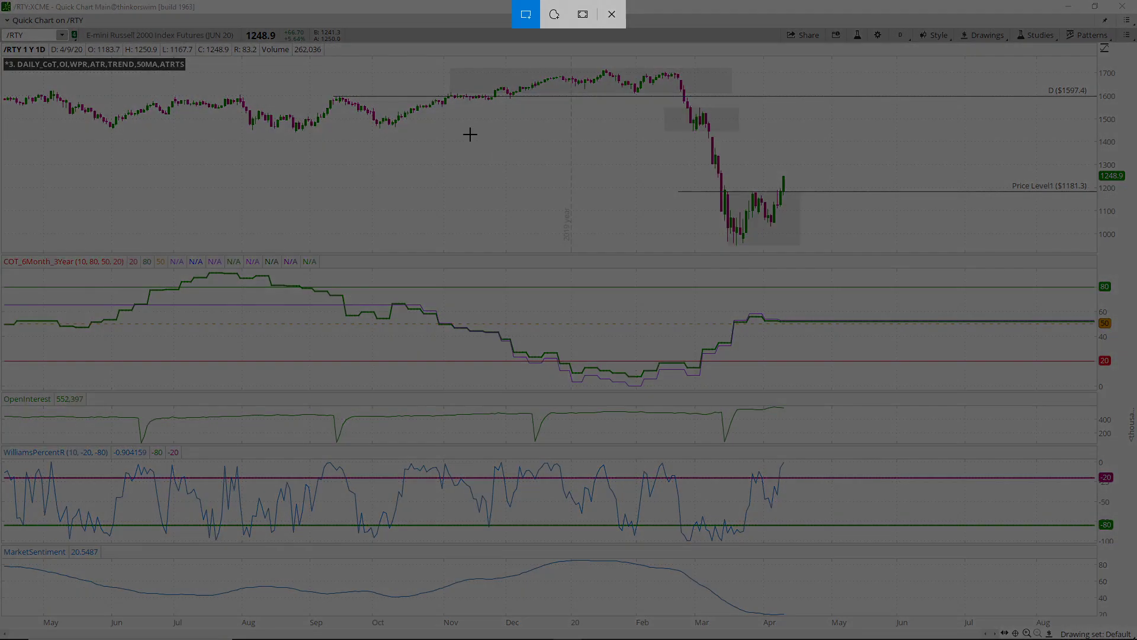
pyautogui.moveTo(2, 25); pyautogui.dragTo(1094, 617)
pyautogui.click(748, 247)
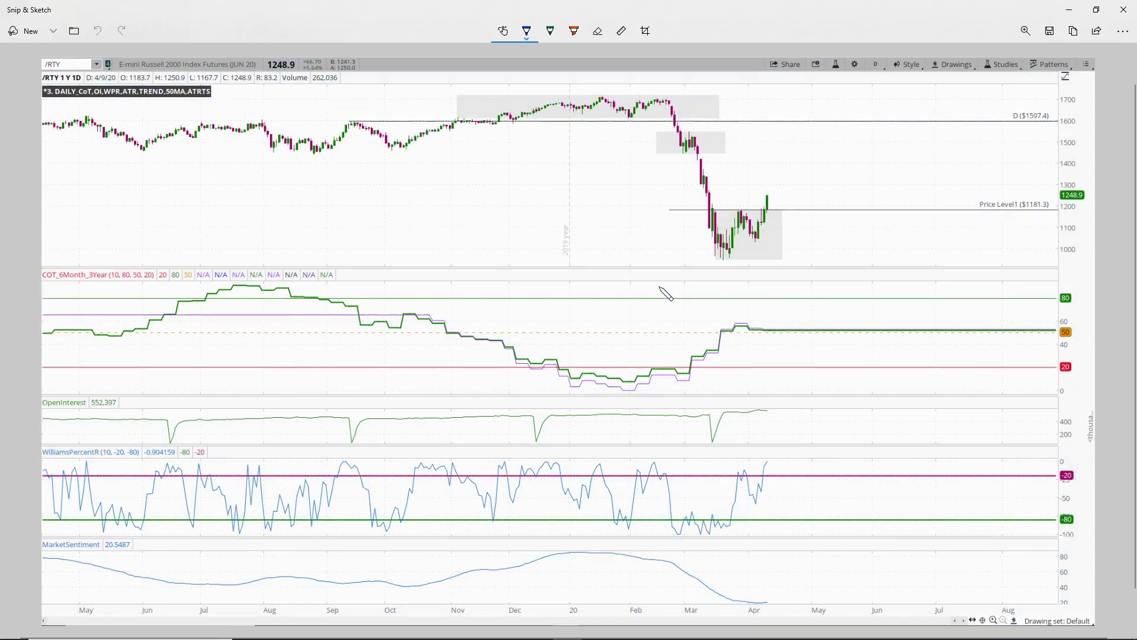
# Highlight in orange the COT decline from November to February, its sub-20 stretch, the price range near 1700 and the following sell-off
pyautogui.click(574, 31)
pyautogui.moveTo(456, 335)
pyautogui.mouseDown()
pyautogui.moveTo(565, 378)
pyautogui.moveTo(639, 384)
pyautogui.mouseUp()
pyautogui.moveTo(574, 353); pyautogui.dragTo(570, 392)
pyautogui.moveTo(659, 350); pyautogui.dragTo(683, 396)
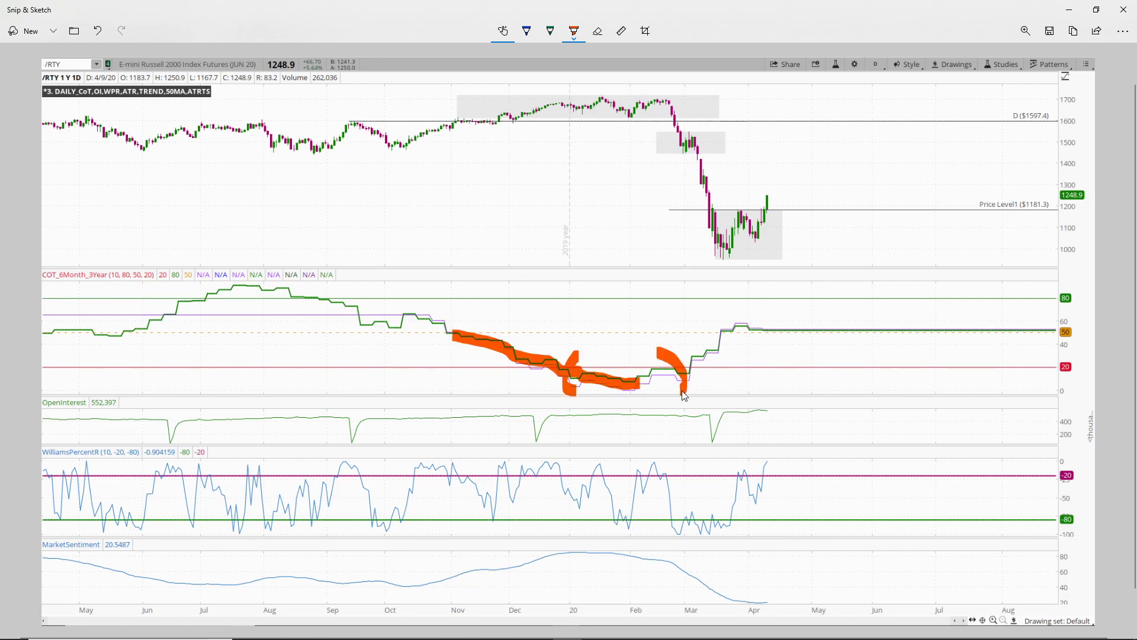
pyautogui.moveTo(507, 107)
pyautogui.mouseDown()
pyautogui.moveTo(696, 104)
pyautogui.moveTo(725, 261)
pyautogui.mouseUp()
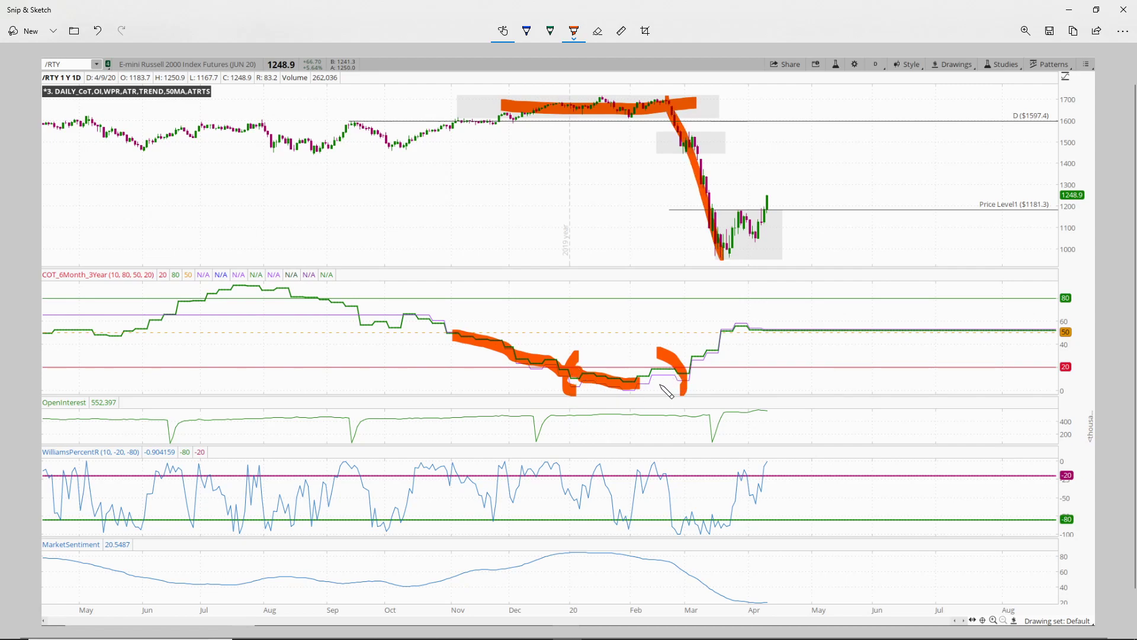
# Mark in blue pen the February price peak, Williams %R peak, open interest, COT low zone, and market sentiment's high and April low
pyautogui.click(526, 31)
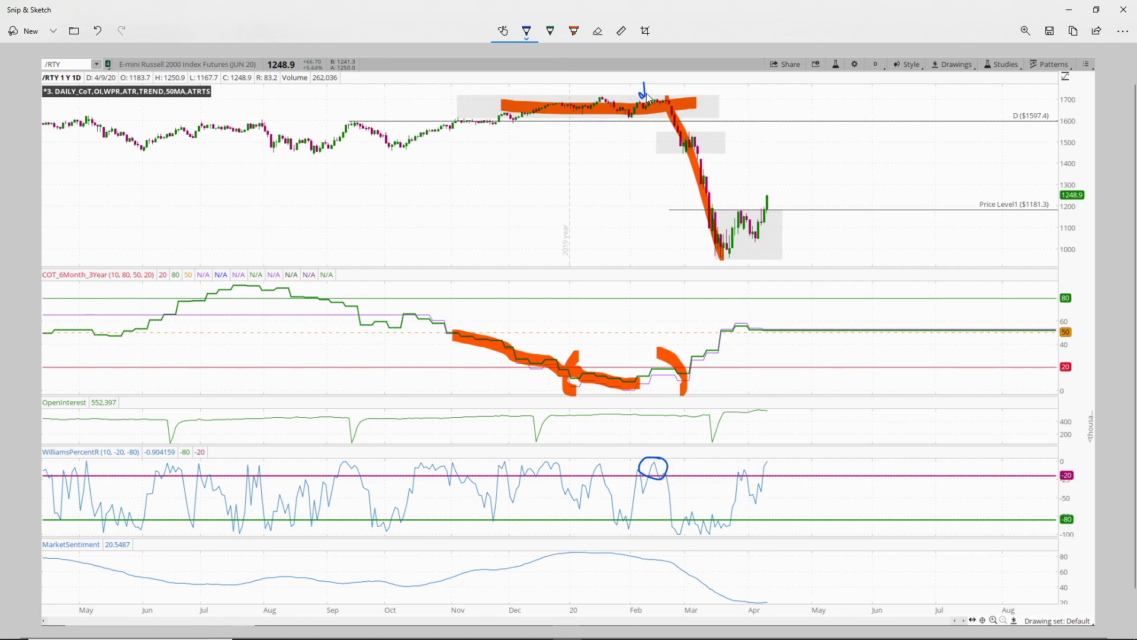
pyautogui.moveTo(581, 355); pyautogui.dragTo(573, 395)
pyautogui.moveTo(664, 348); pyautogui.dragTo(678, 365)
pyautogui.moveTo(650, 413); pyautogui.dragTo(656, 414)
pyautogui.moveTo(604, 549); pyautogui.dragTo(608, 549)
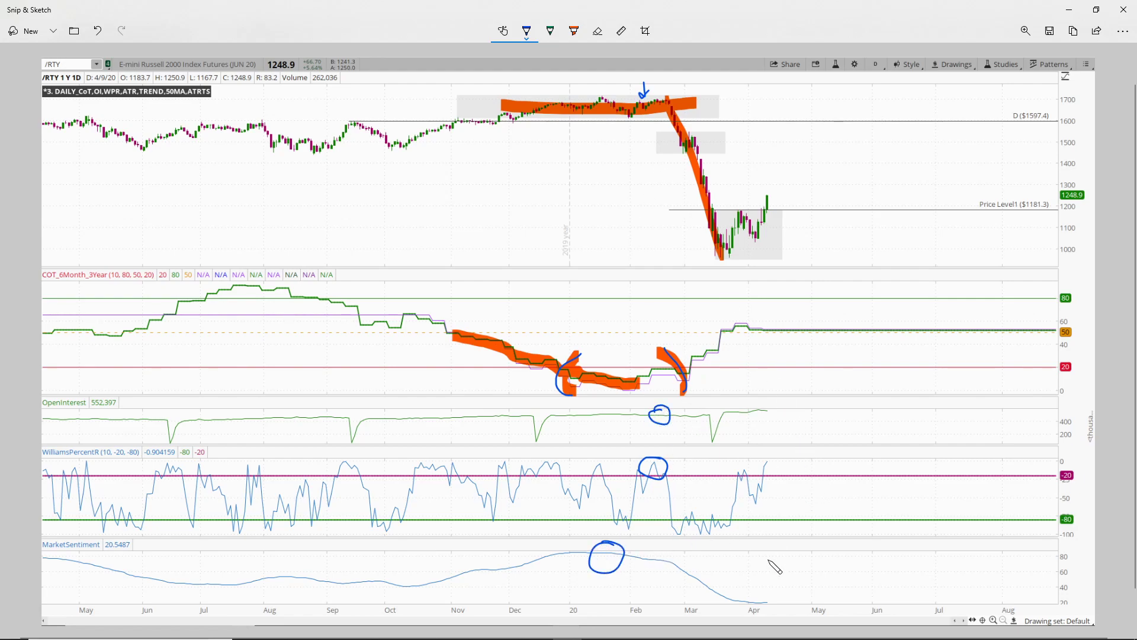
pyautogui.moveTo(765, 592)
pyautogui.mouseDown()
pyautogui.moveTo(736, 610)
pyautogui.moveTo(767, 599)
pyautogui.mouseUp()
# Erase the orange highlights and blue pen marks drawn over the COT line
pyautogui.click(573, 30)
pyautogui.moveTo(635, 384)
pyautogui.mouseDown()
pyautogui.moveTo(691, 379)
pyautogui.moveTo(572, 371)
pyautogui.mouseUp()
pyautogui.click(573, 30)
pyautogui.click(598, 31)
pyautogui.click(572, 372)
pyautogui.click(570, 374)
# Change the highlighter color to green and highlight the COT line's rises from February to April and from mid-May to August
pyautogui.click(574, 31)
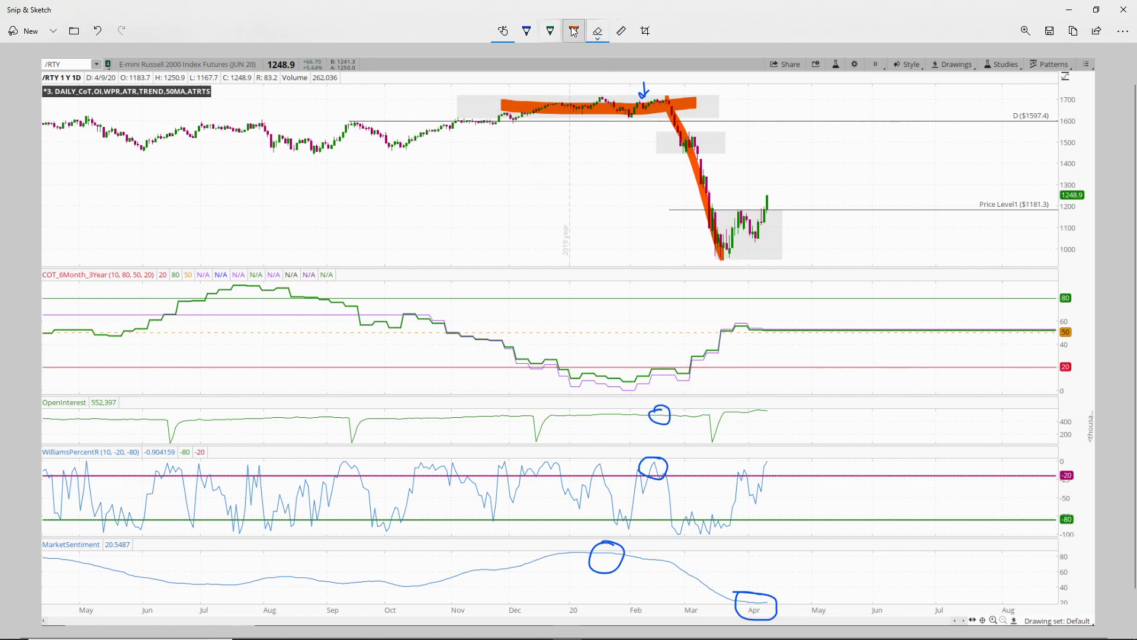
pyautogui.click(574, 31)
pyautogui.click(526, 88)
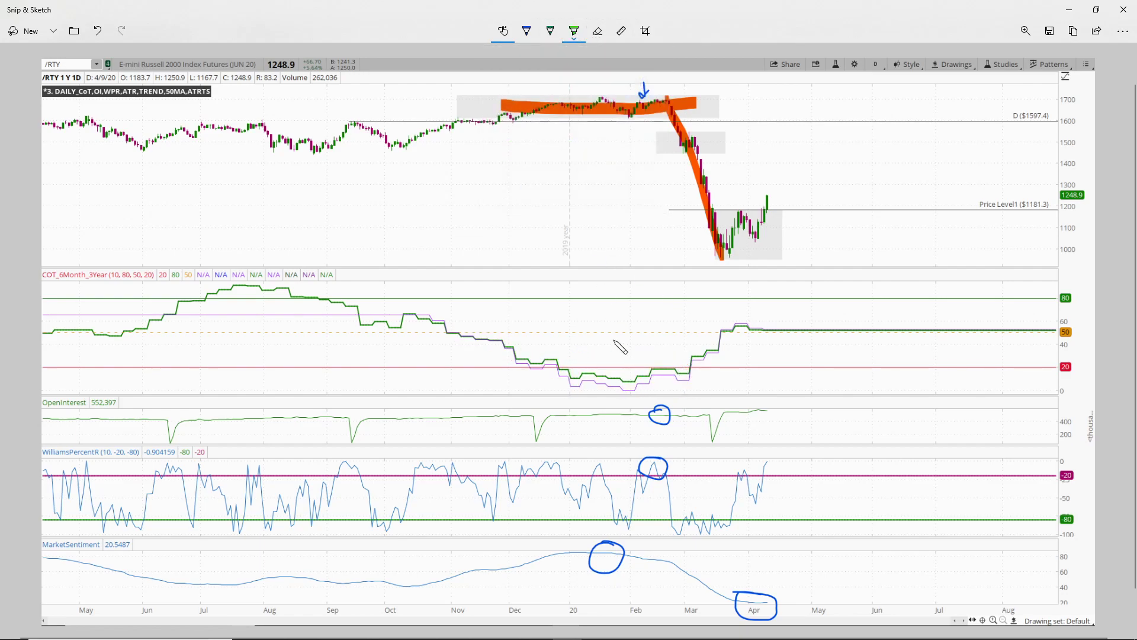
pyautogui.moveTo(634, 389); pyautogui.dragTo(751, 325)
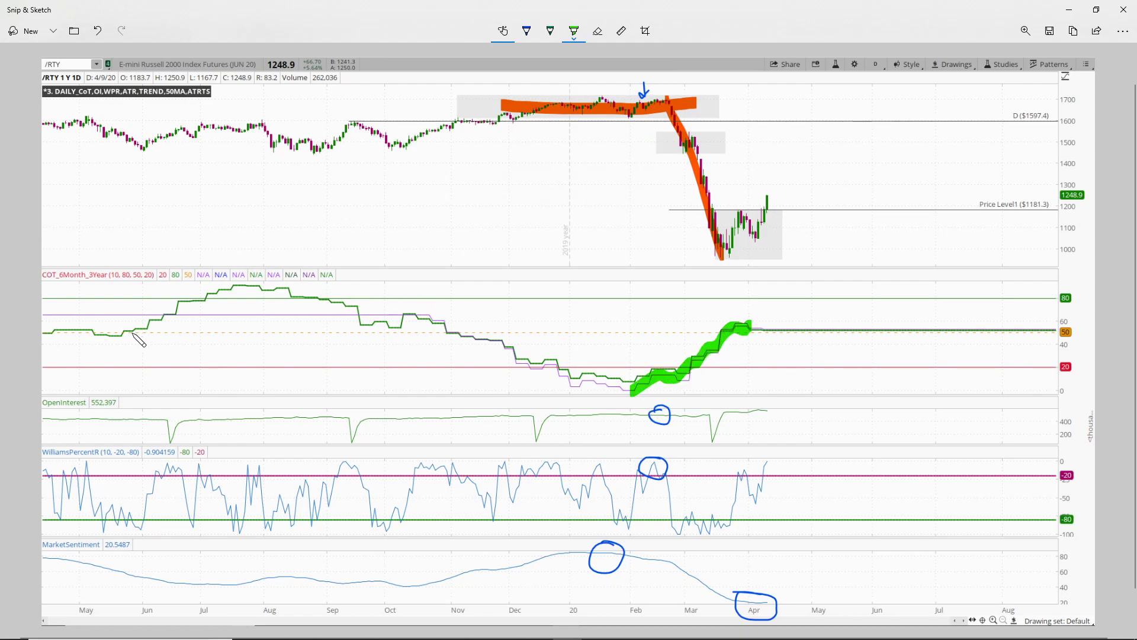
pyautogui.moveTo(107, 335)
pyautogui.mouseDown()
pyautogui.moveTo(242, 286)
pyautogui.moveTo(290, 286)
pyautogui.mouseUp()
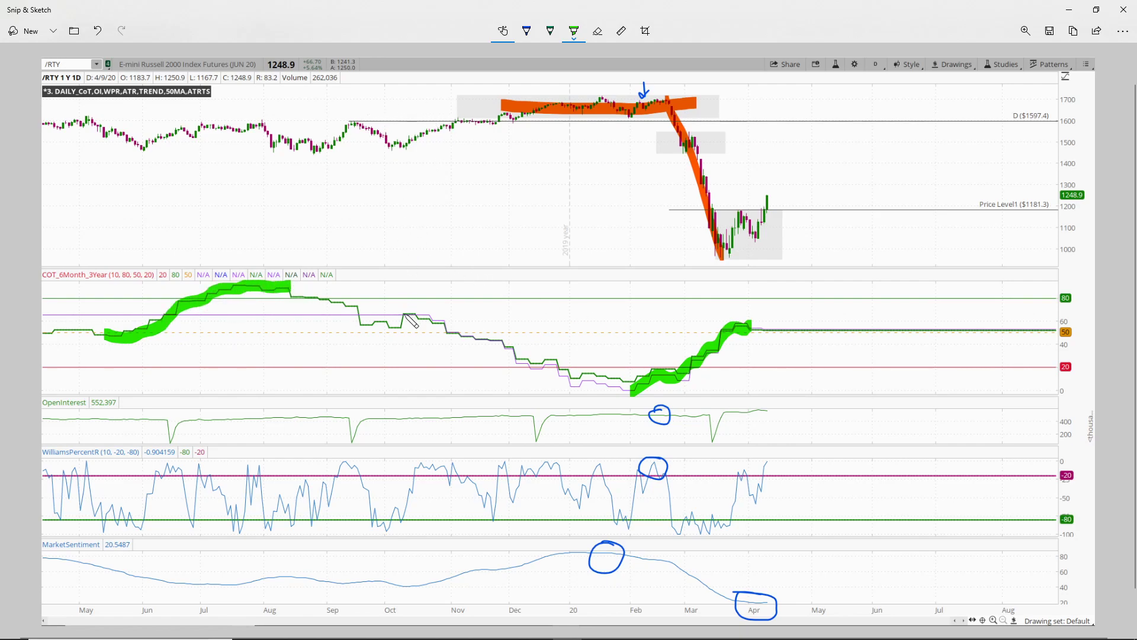
# Draw blue pen lines along the COT decline and the price rise into early 2020, with a vertical double-headed arrow between them
pyautogui.moveTo(429, 311); pyautogui.dragTo(625, 391)
pyautogui.click(527, 30)
pyautogui.moveTo(399, 181); pyautogui.dragTo(597, 116)
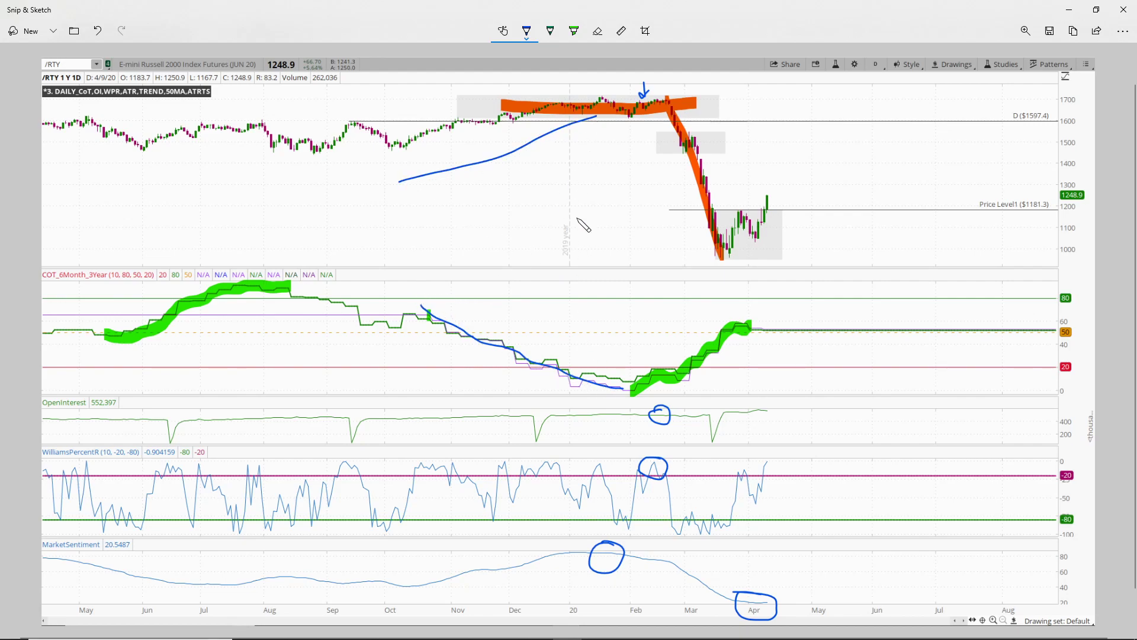
pyautogui.moveTo(567, 184); pyautogui.dragTo(565, 335)
pyautogui.moveTo(551, 200); pyautogui.dragTo(574, 189)
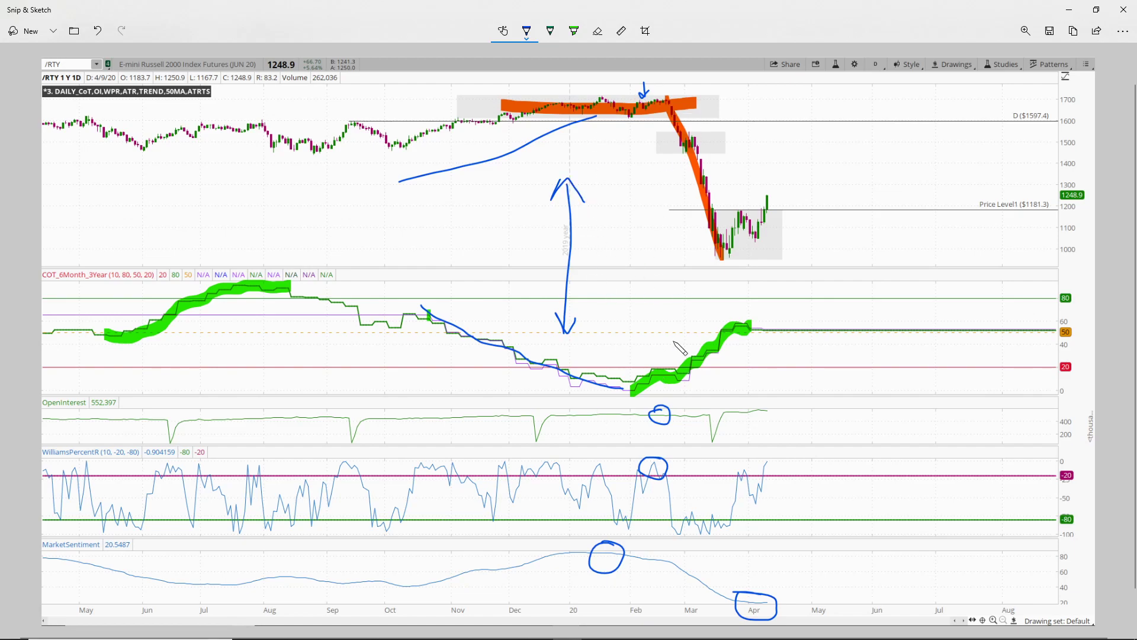
# Circle the March price low, the 1000 axis label, the open interest dip and oversold Williams %R, and trace the COT rise and price rebound
pyautogui.moveTo(725, 245)
pyautogui.mouseDown()
pyautogui.moveTo(731, 260)
pyautogui.moveTo(723, 249)
pyautogui.mouseUp()
pyautogui.moveTo(1069, 241)
pyautogui.mouseDown()
pyautogui.moveTo(1078, 256)
pyautogui.moveTo(1049, 240)
pyautogui.mouseUp()
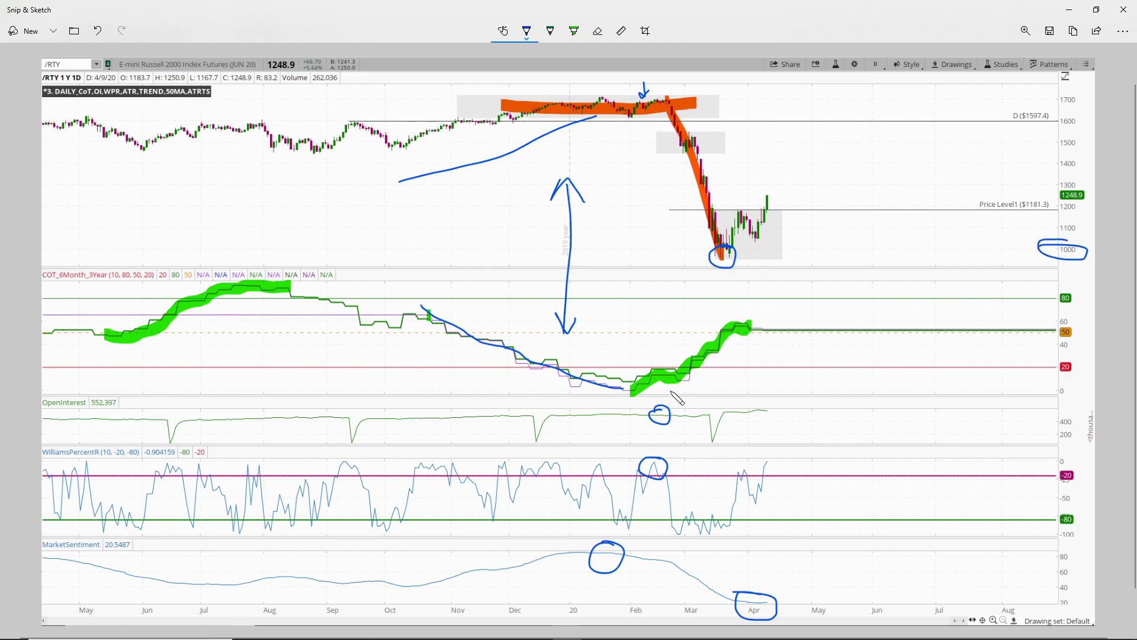
pyautogui.moveTo(637, 395); pyautogui.dragTo(749, 318)
pyautogui.moveTo(718, 433); pyautogui.dragTo(721, 436)
pyautogui.moveTo(713, 511)
pyautogui.mouseDown()
pyautogui.moveTo(729, 533)
pyautogui.moveTo(706, 506)
pyautogui.mouseUp()
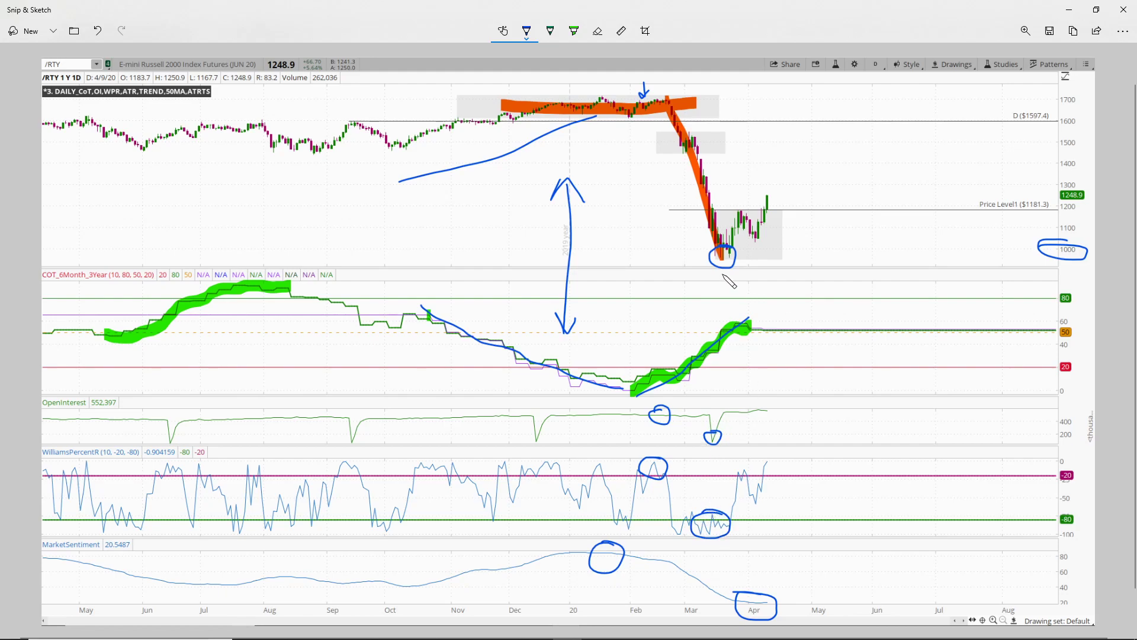
pyautogui.moveTo(726, 263); pyautogui.dragTo(778, 198)
pyautogui.moveTo(761, 255); pyautogui.dragTo(783, 216)
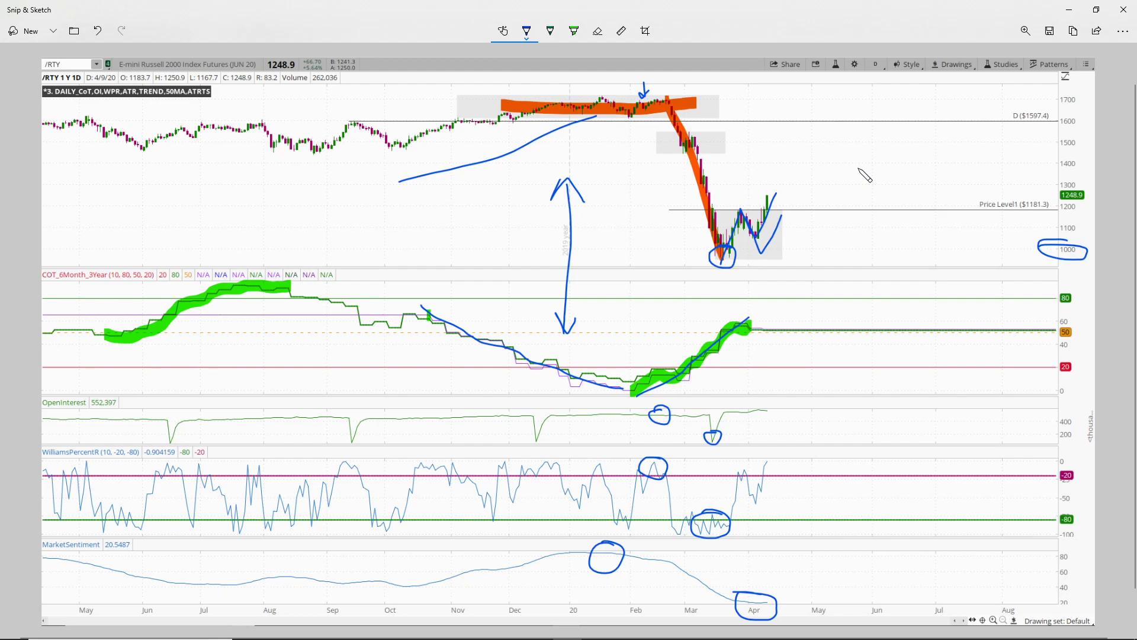
# Switch back to thinkorswim, restore the daily chart window's size and bring the hourly Russell 2000 chart forward
pyautogui.click(1069, 9)
pyautogui.click(1095, 7)
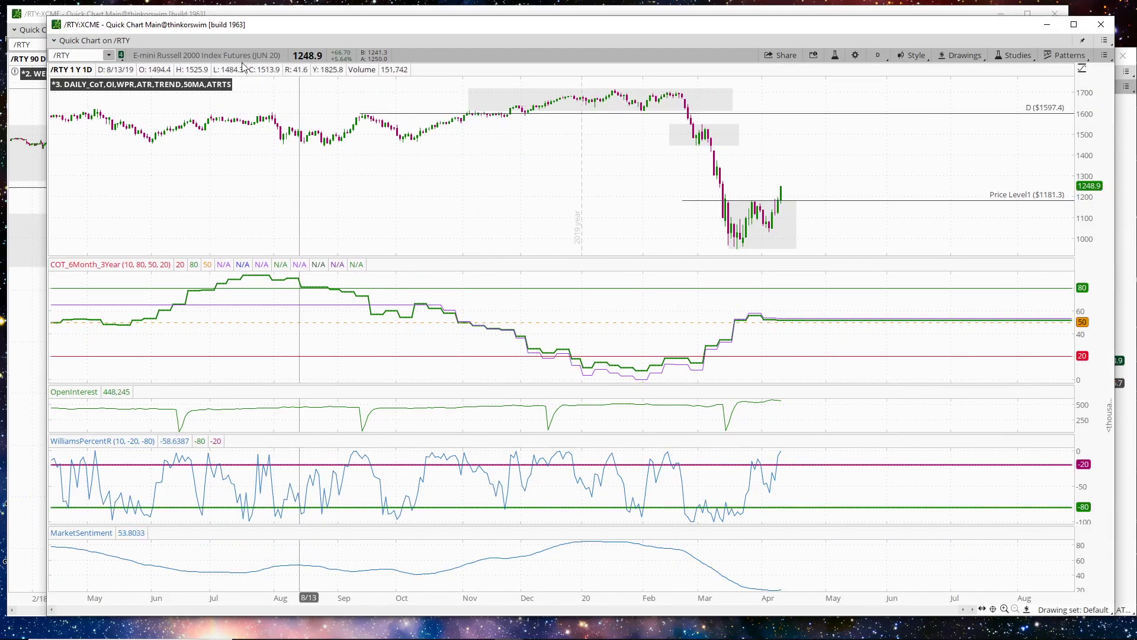
pyautogui.click(29, 20)
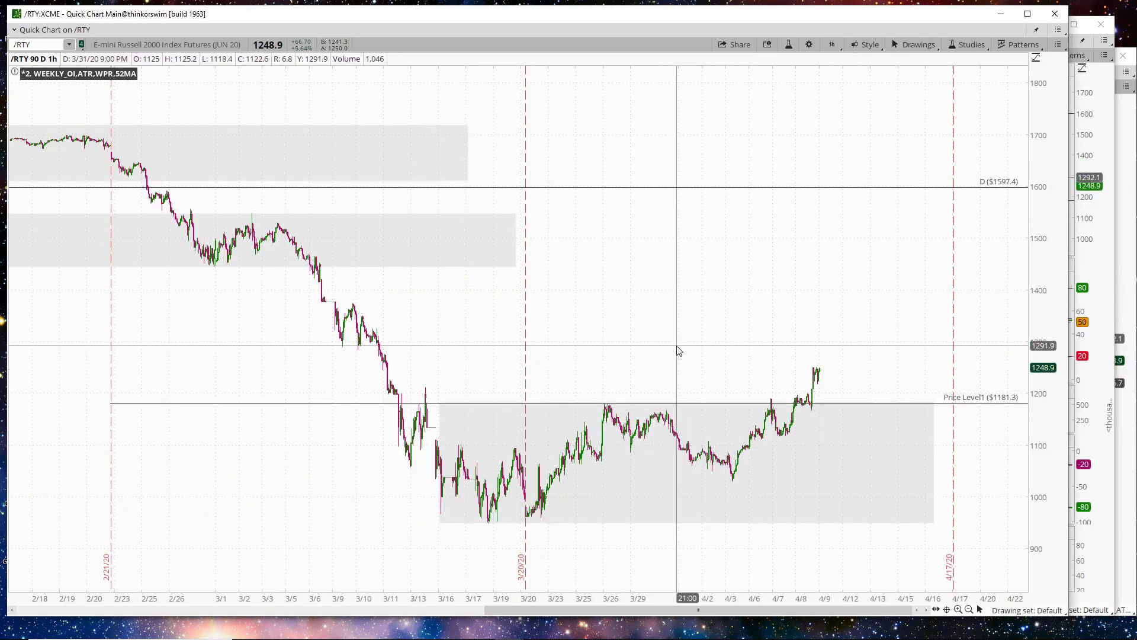
# Rename the 1181.3 price level on the hourly Russell 2000 chart to VH
pyautogui.doubleClick(963, 403)
pyautogui.moveTo(424, 194); pyautogui.dragTo(332, 188)
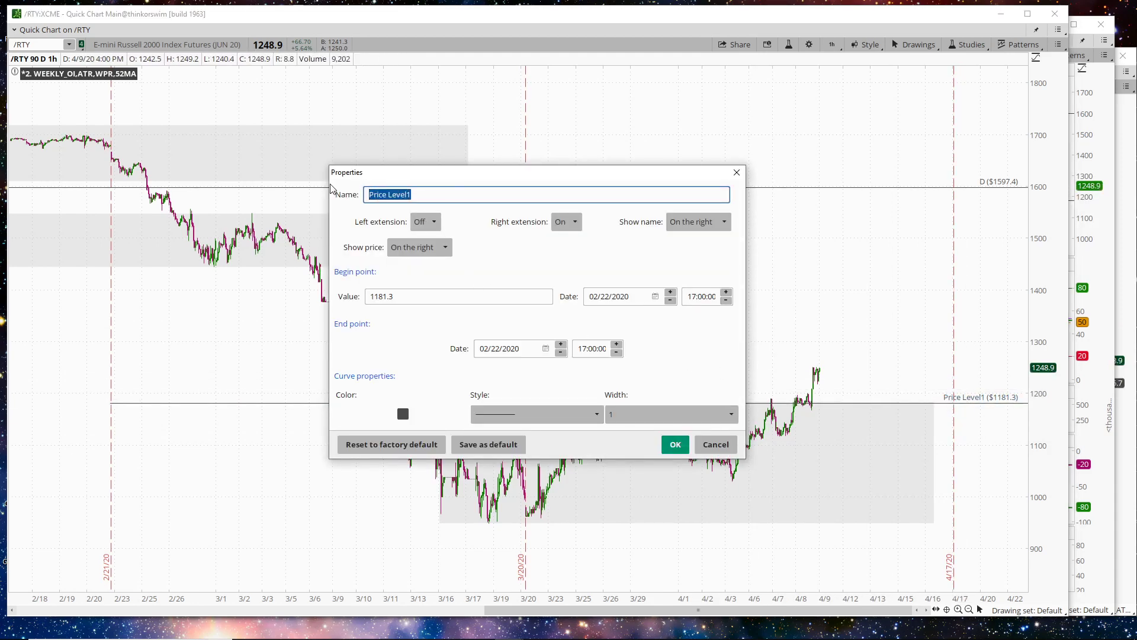
pyautogui.write('VH')
pyautogui.click(675, 444)
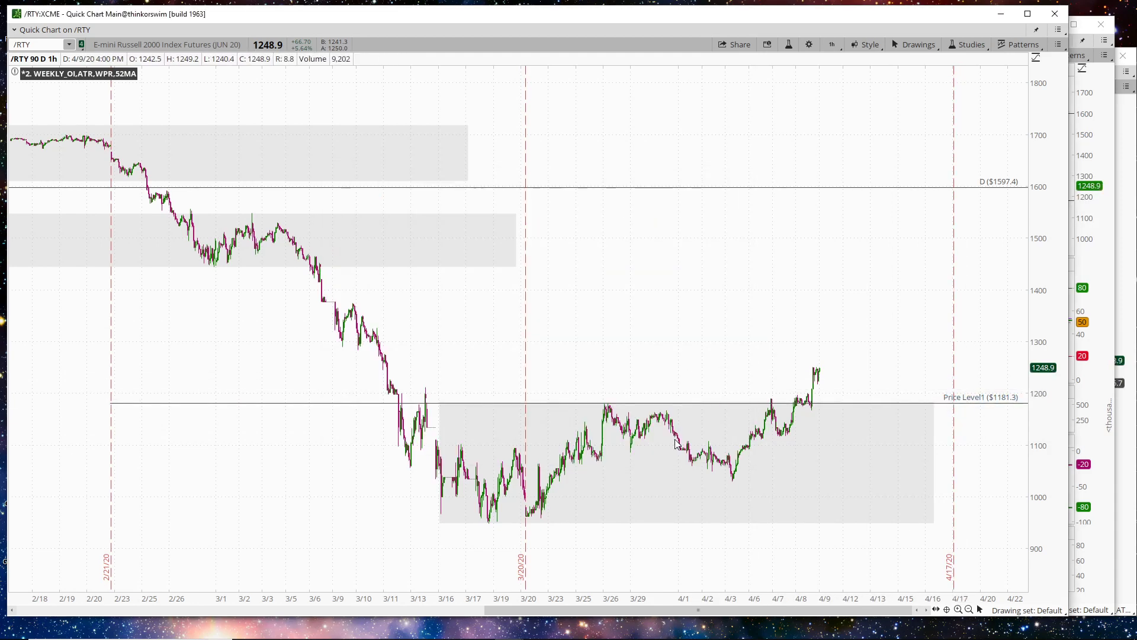
# Draw a rectangle around the consolidation from 3/6 to 3/12, between about 1376 and 1285
pyautogui.middleClick(474, 296)
pyautogui.click(485, 373)
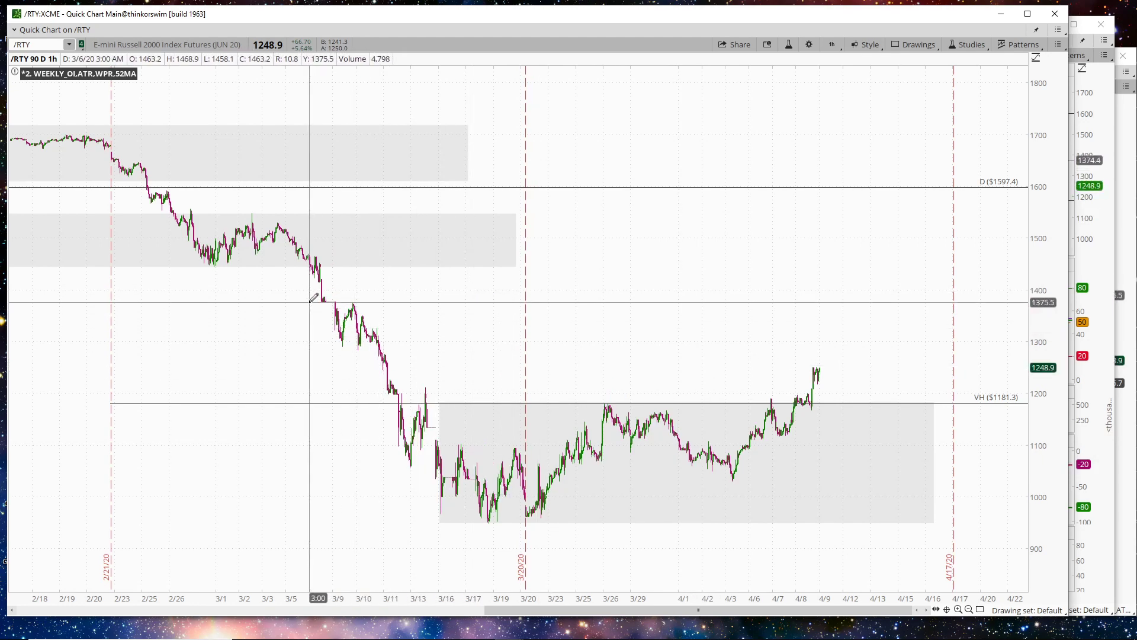
pyautogui.click(309, 301)
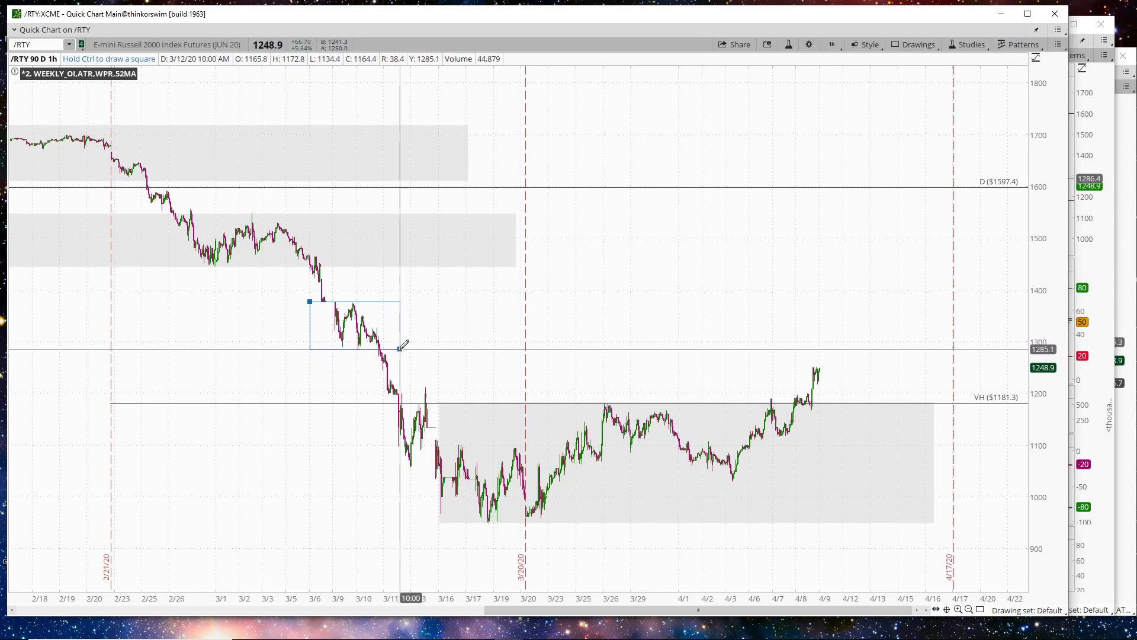
pyautogui.click(400, 349)
# Add price levels at about 1285.1 and 1376.7 along the new rectangle's lower and upper edges, and maximize the chart window
pyautogui.middleClick(516, 329)
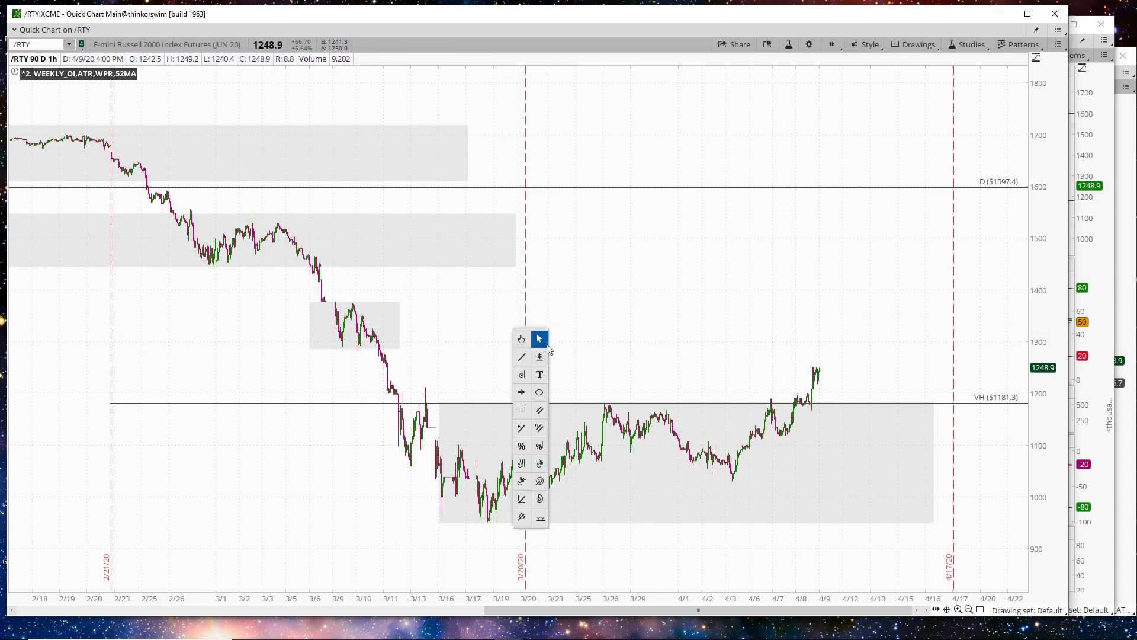
pyautogui.click(543, 352)
pyautogui.click(299, 349)
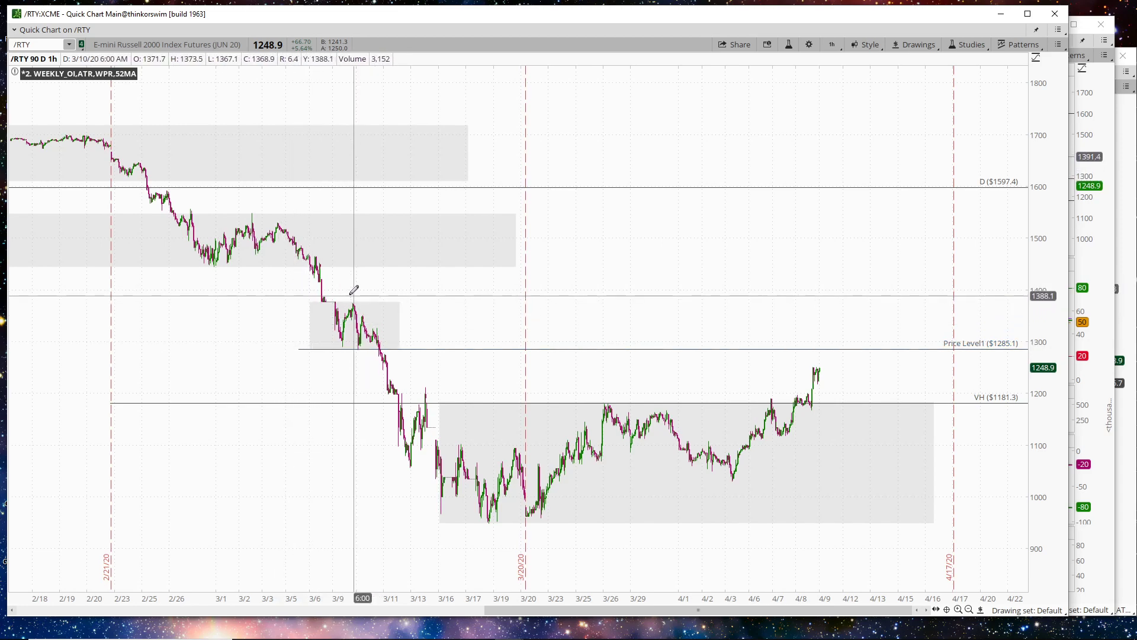
pyautogui.click(290, 301)
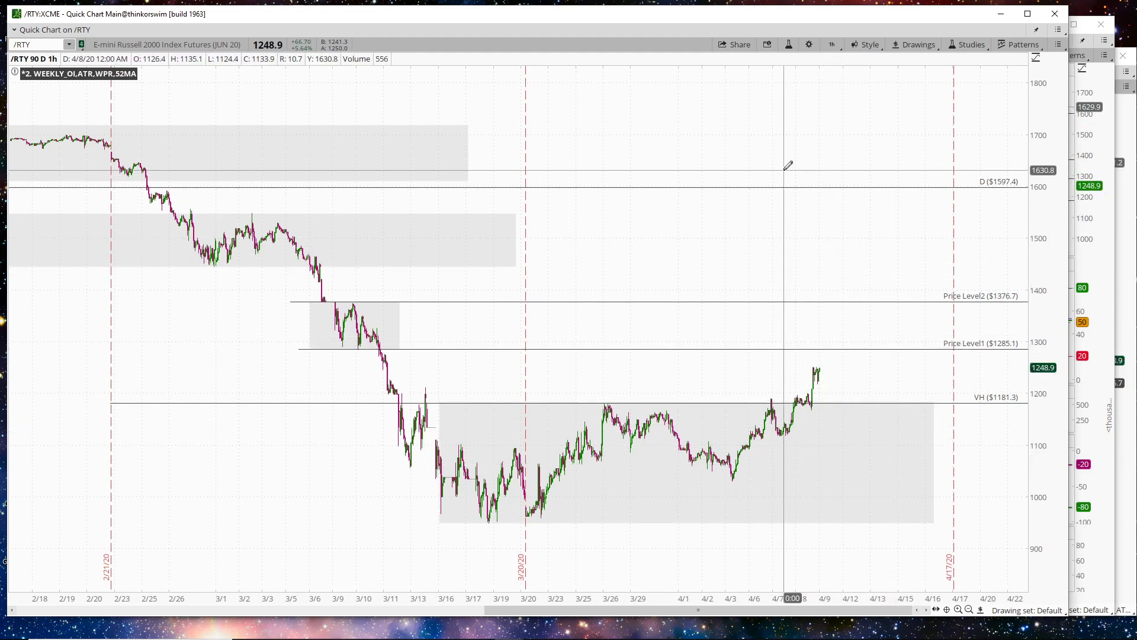
pyautogui.rightClick(780, 142)
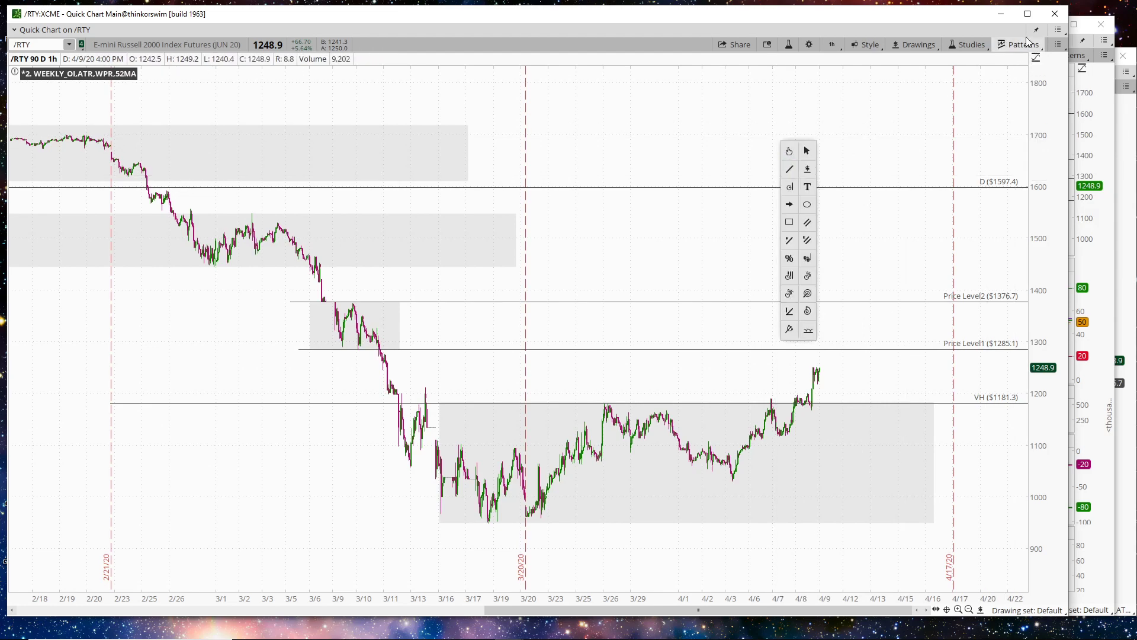
pyautogui.click(1027, 14)
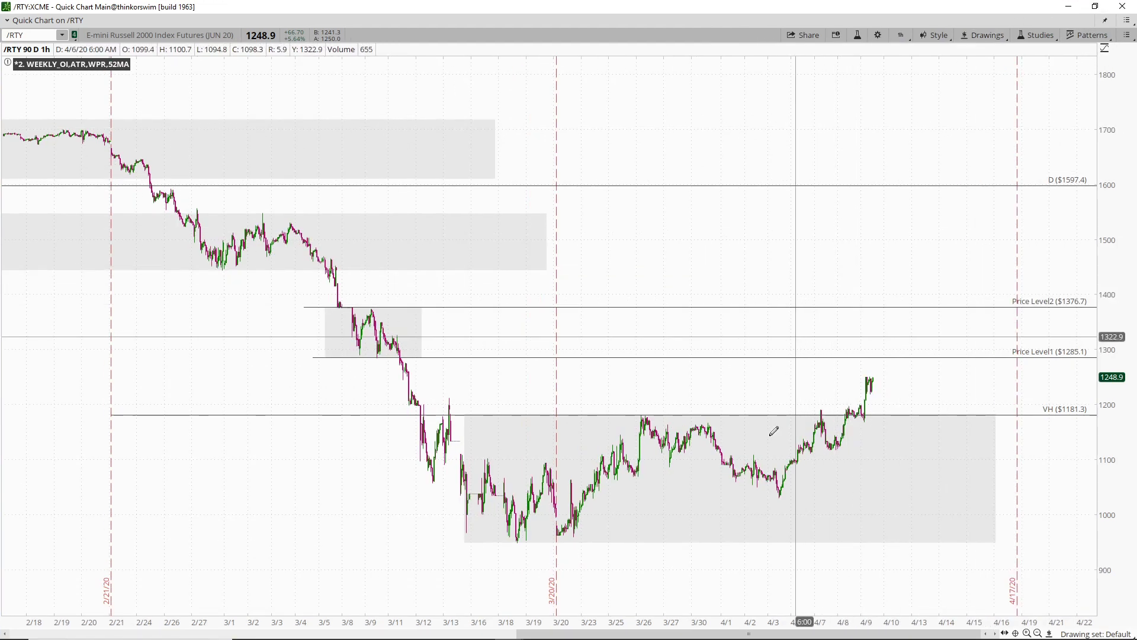
# Try a Fibonacci retracement from about 1715 down to about 910 beside the Russell 2000 decline
pyautogui.rightClick(732, 252)
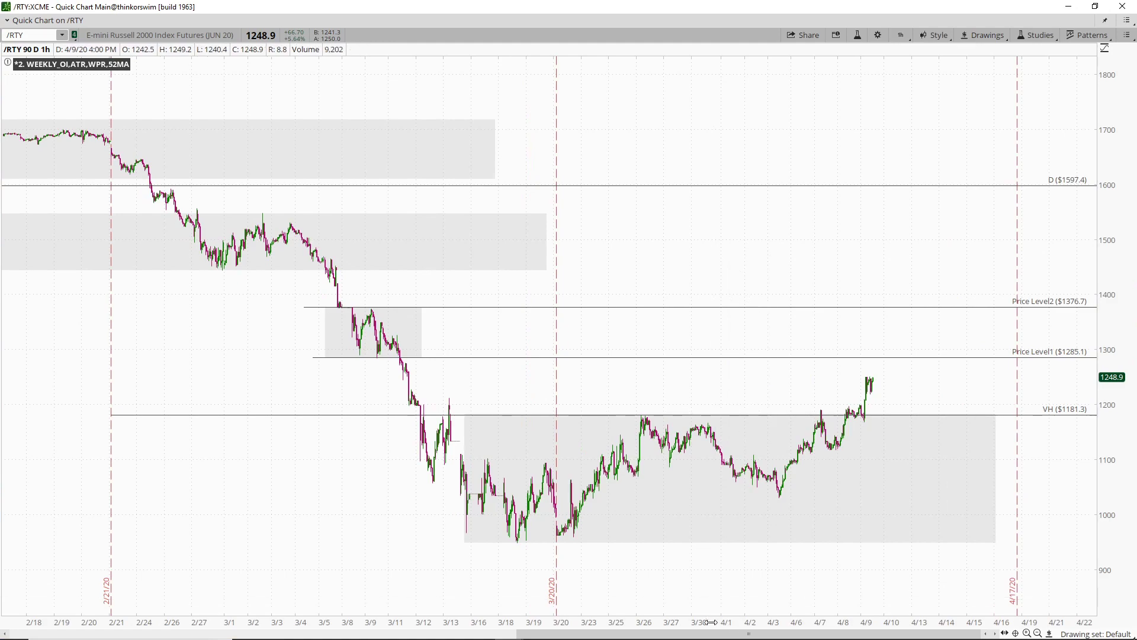
pyautogui.scroll(-3, 716, 592)
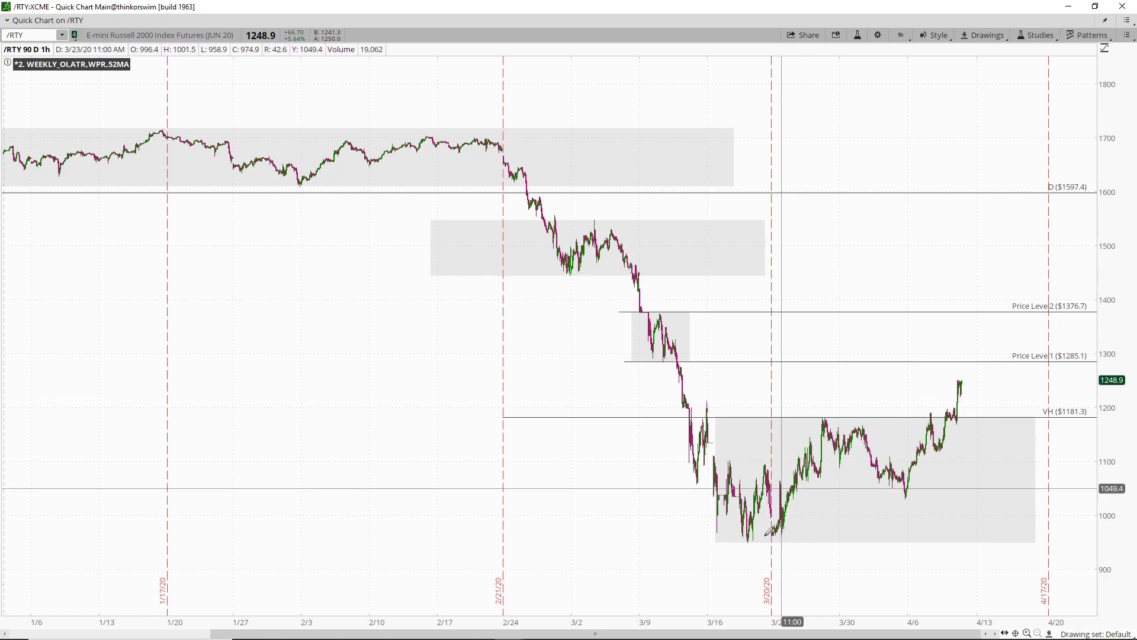
pyautogui.middleClick(763, 78)
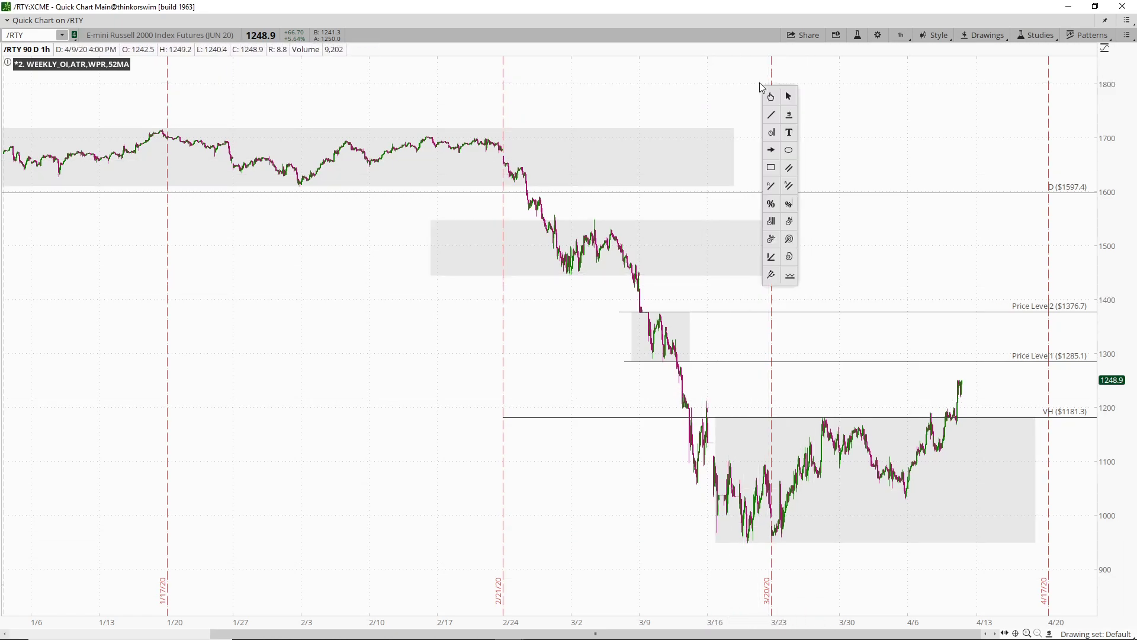
pyautogui.click(771, 204)
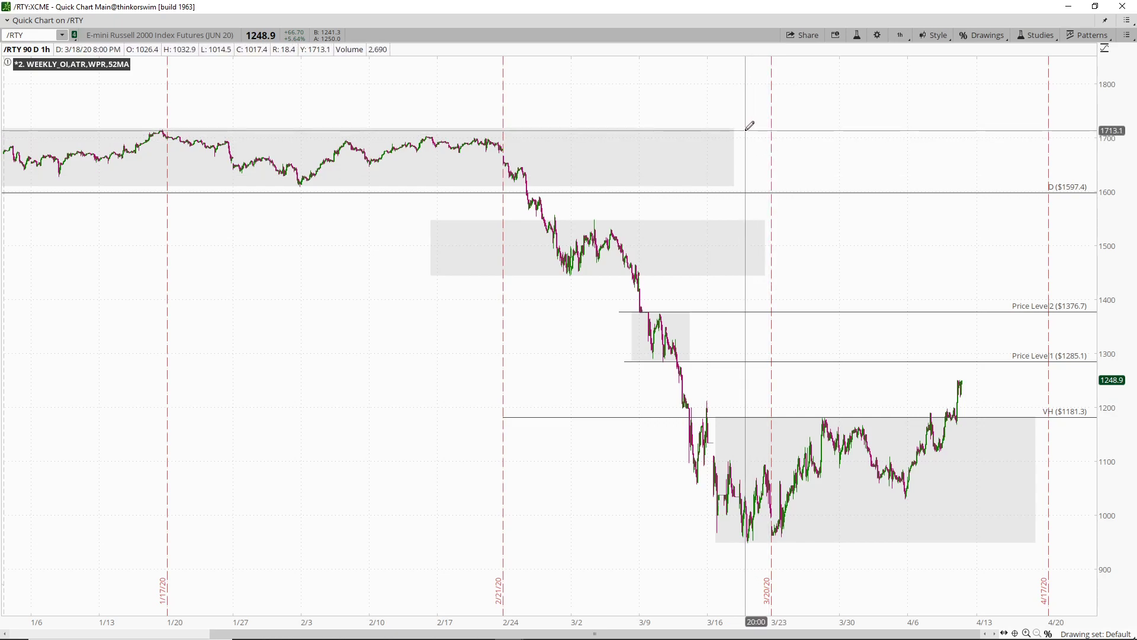
pyautogui.click(746, 129)
pyautogui.click(988, 519)
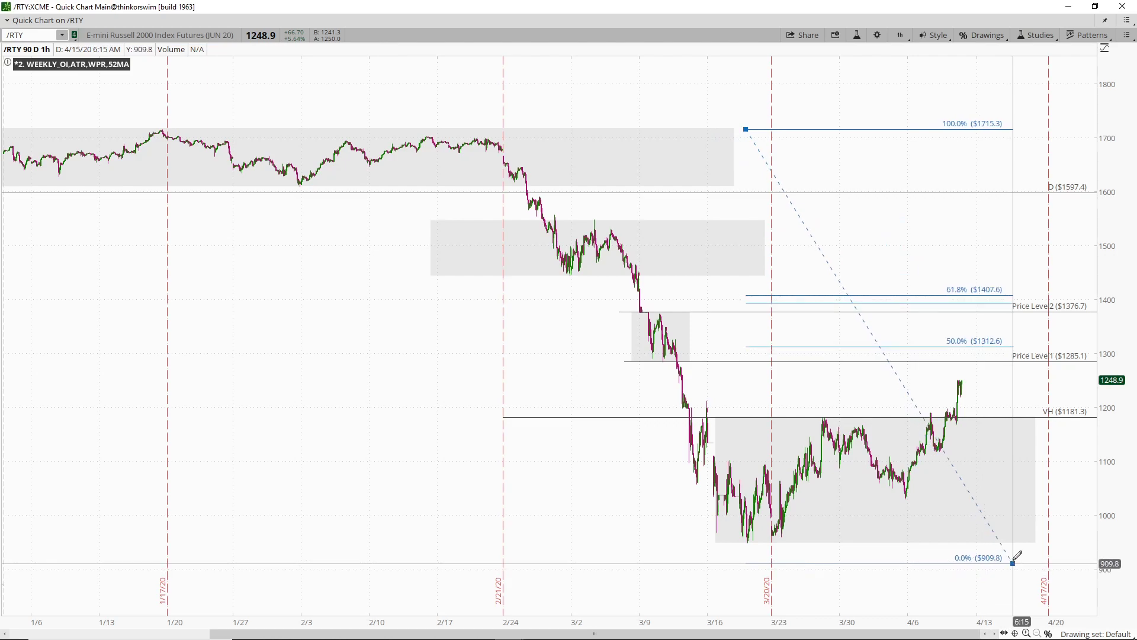
pyautogui.rightClick(1011, 542)
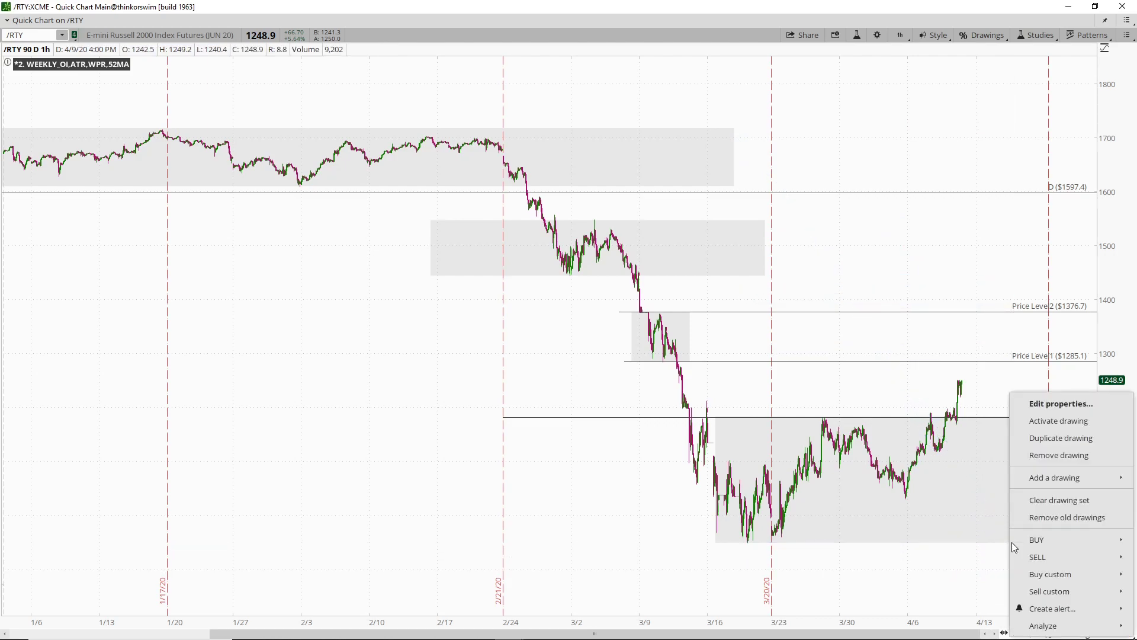
pyautogui.click(917, 10)
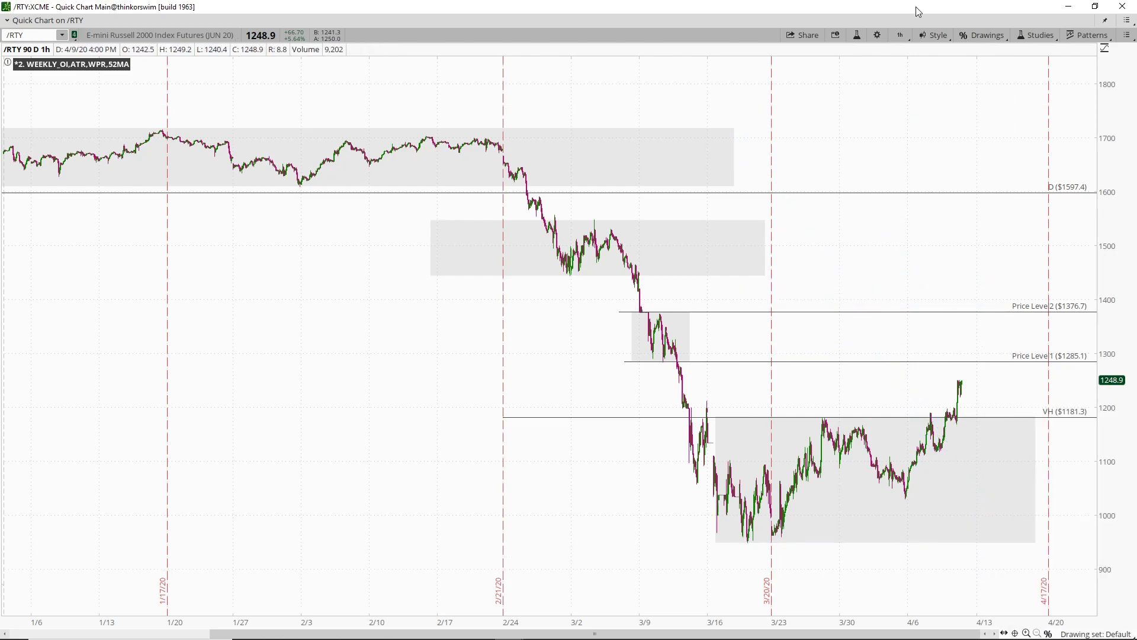
# Rename the 1285.1 price level on the hourly Russell 2000 chart to VL
pyautogui.rightClick(873, 147)
pyautogui.click(880, 153)
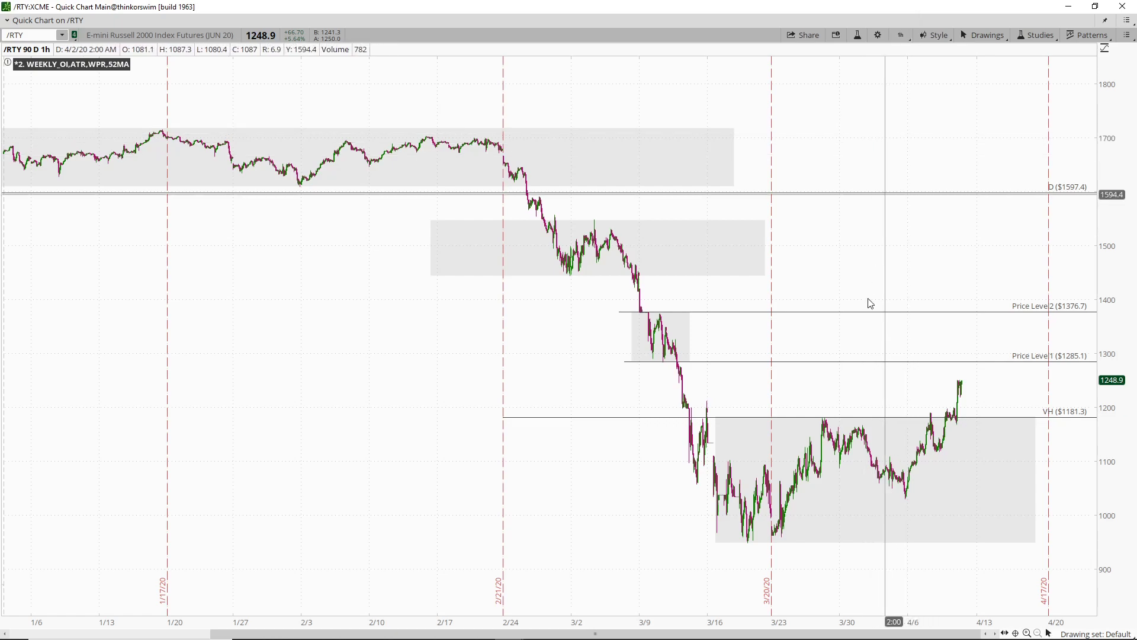
pyautogui.doubleClick(866, 362)
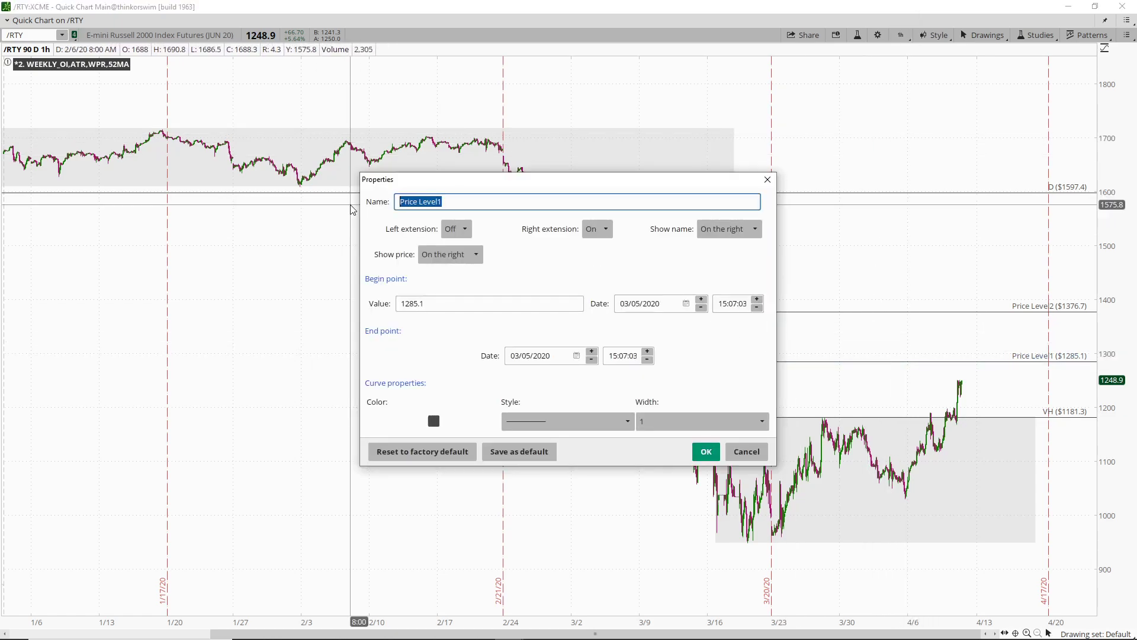
pyautogui.write('VL')
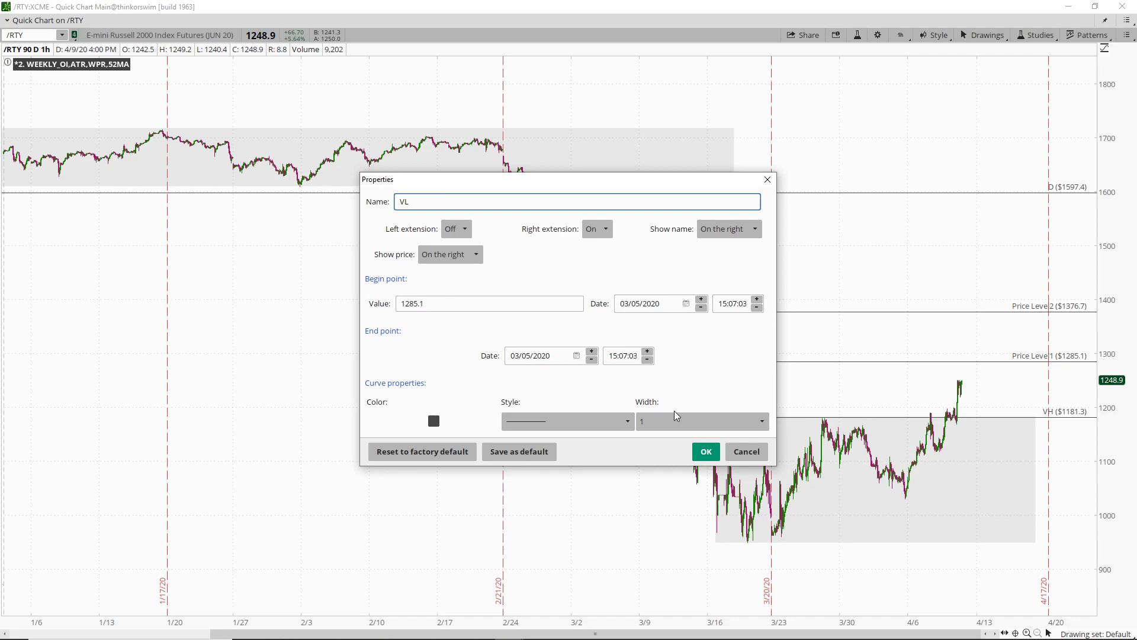
pyautogui.press('Return')
# Draw a thin rectangle just under the VL level from about 3/4 to 4/16, between about 1284.7 and 1270.6
pyautogui.moveTo(854, 607); pyautogui.dragTo(906, 609)
pyautogui.moveTo(1051, 270); pyautogui.dragTo(325, 183)
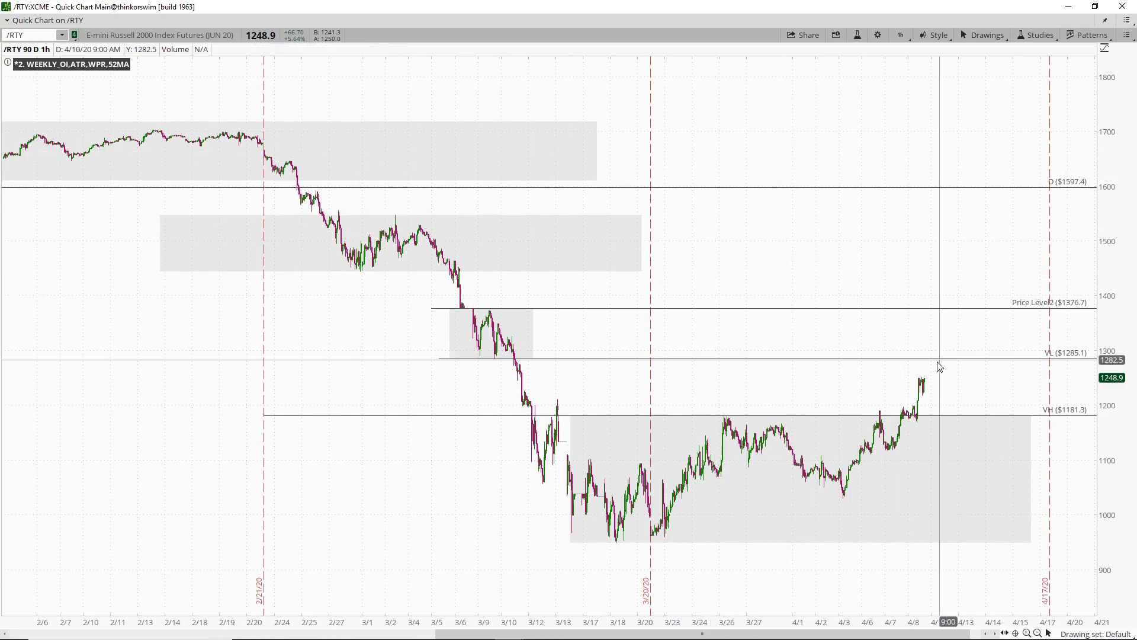
pyautogui.rightClick(728, 155)
pyautogui.click(740, 299)
pyautogui.click(418, 359)
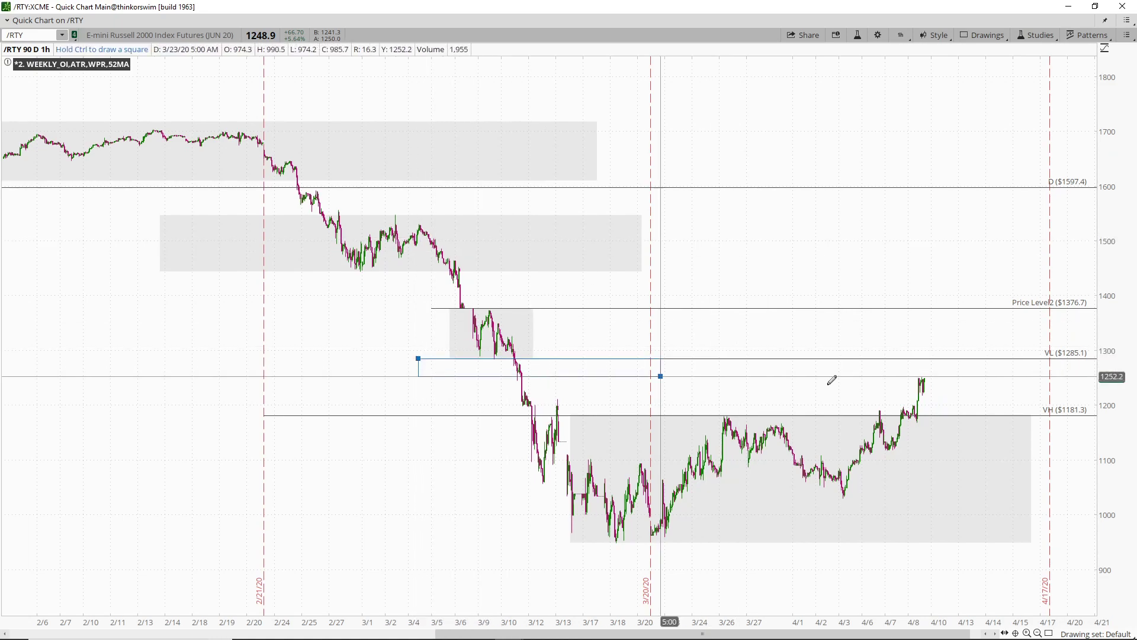
pyautogui.click(1016, 366)
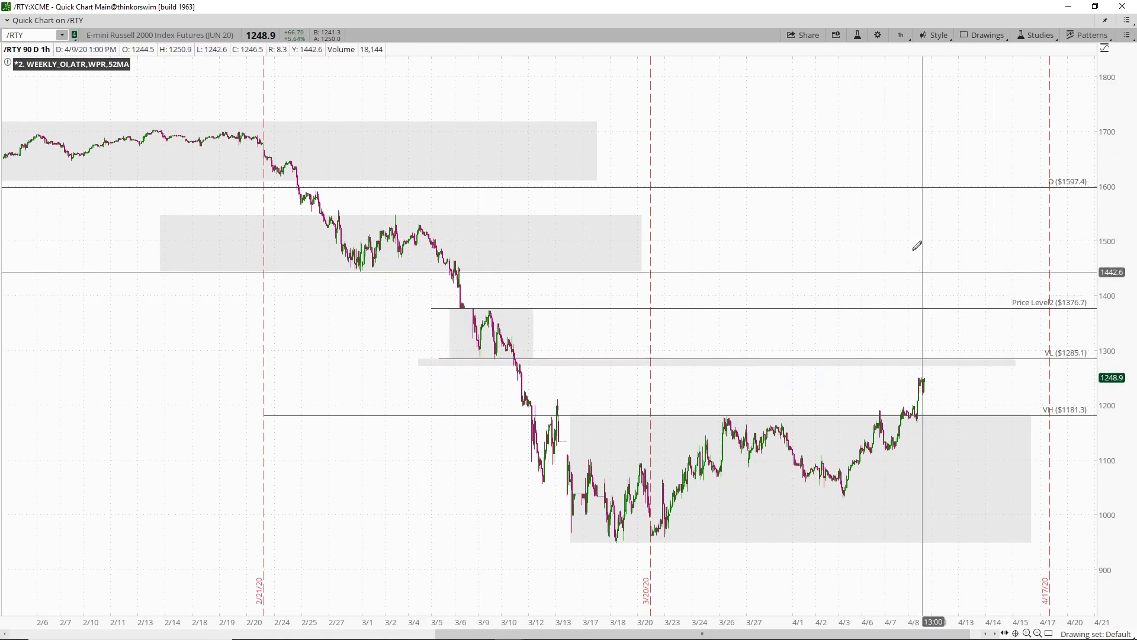
# Recolor the thin rectangle under the VL level to magenta with a transparency of 68
pyautogui.rightClick(917, 181)
pyautogui.click(909, 193)
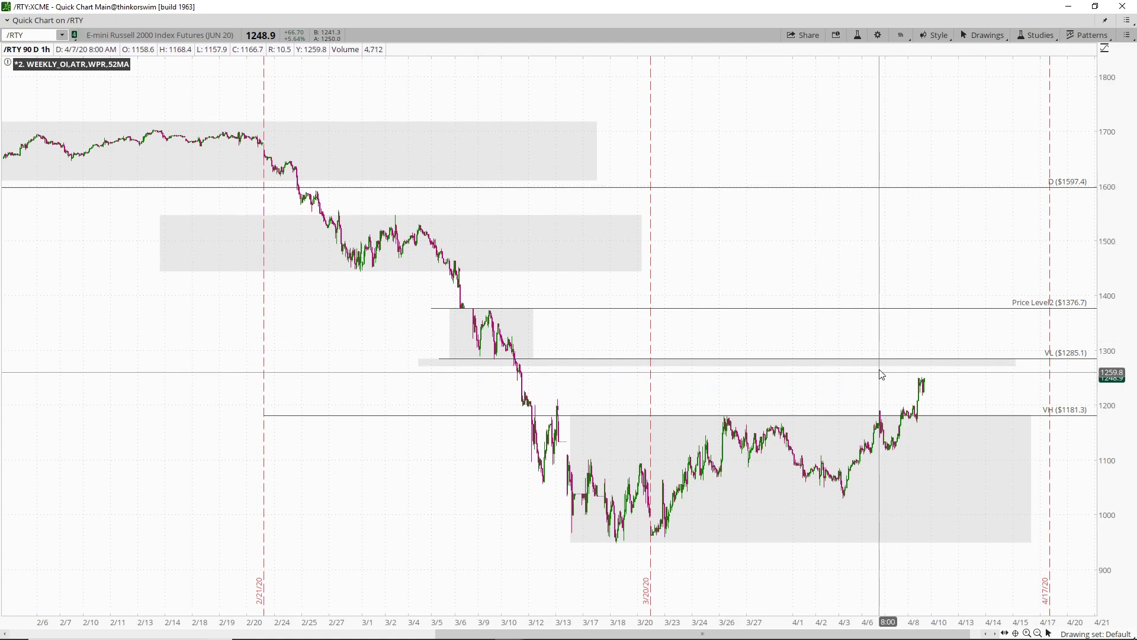
pyautogui.doubleClick(881, 364)
pyautogui.click(581, 382)
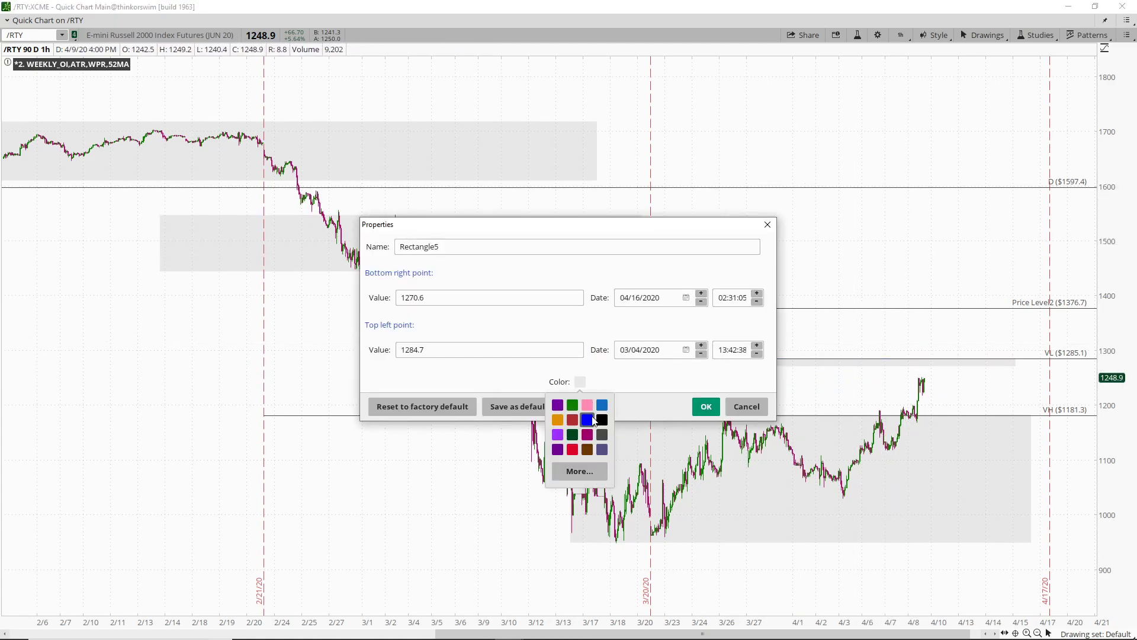
pyautogui.click(587, 434)
pyautogui.click(580, 472)
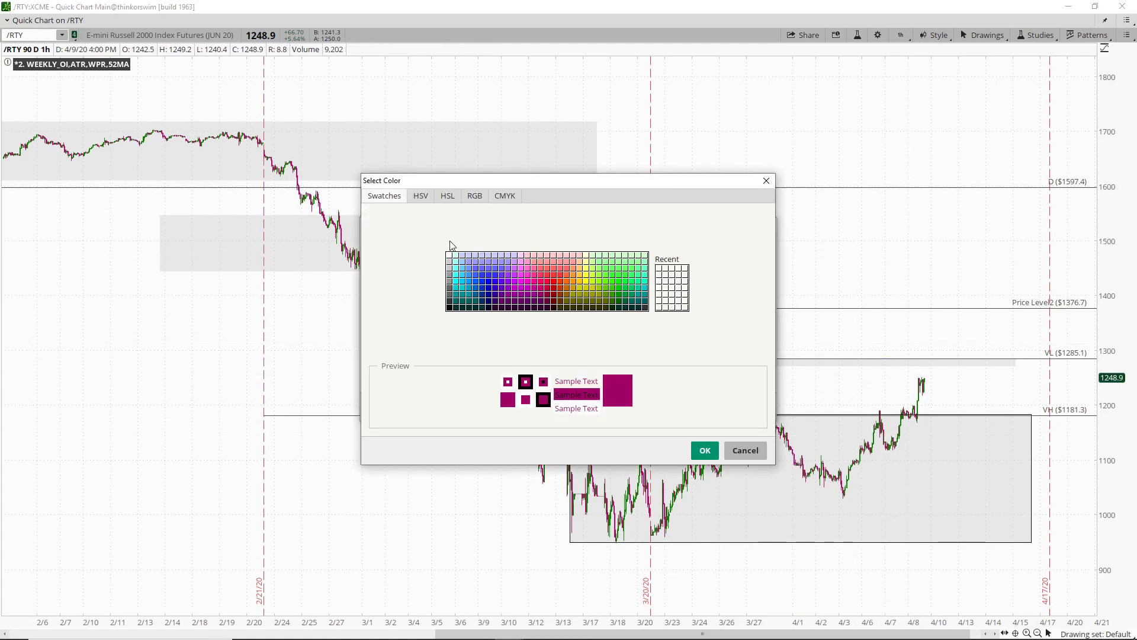
pyautogui.click(424, 197)
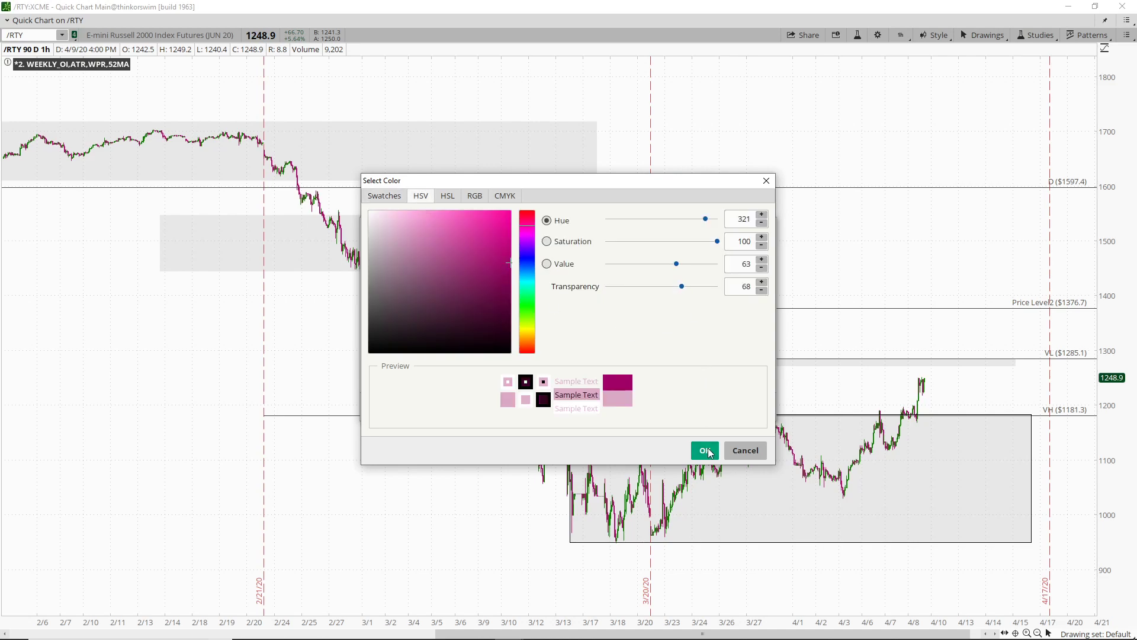
pyautogui.click(705, 450)
pyautogui.click(703, 404)
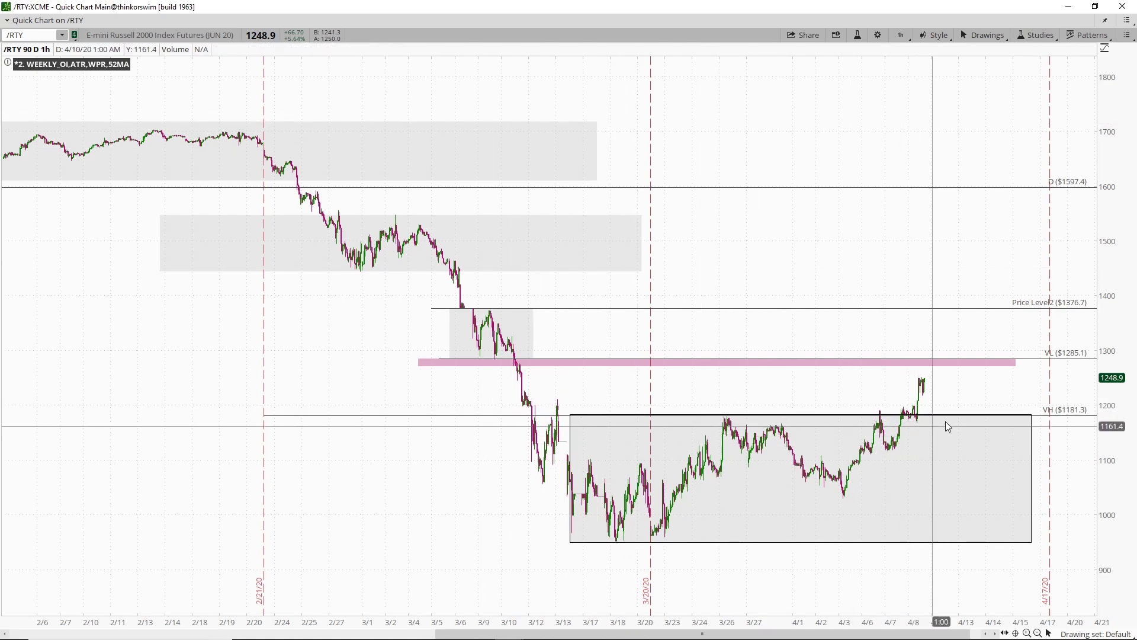
# Draw a rising parallel channel through the 3/18 and 4/3 lows, with its opposite side at the 3/26 high near 1183
pyautogui.middleClick(868, 117)
pyautogui.click(885, 204)
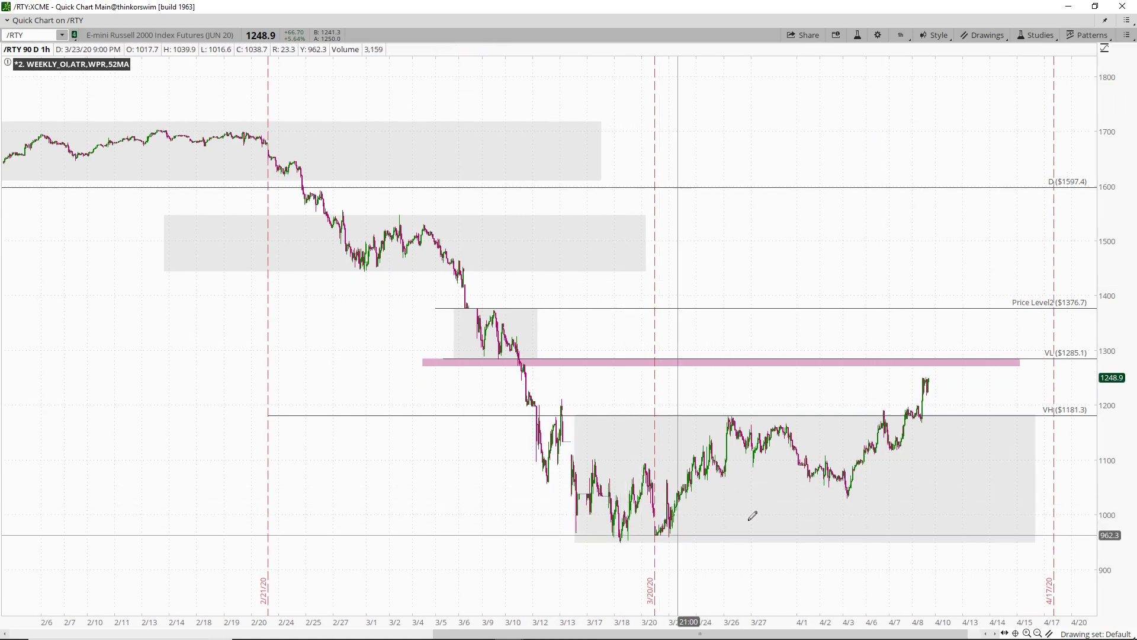
pyautogui.click(620, 550)
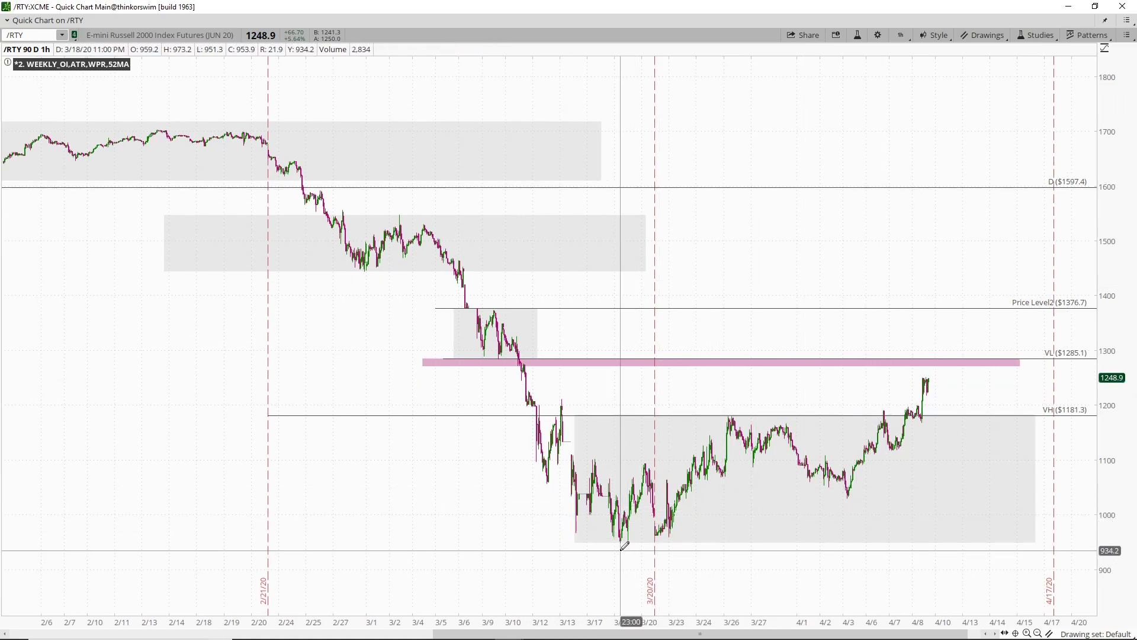
pyautogui.click(848, 497)
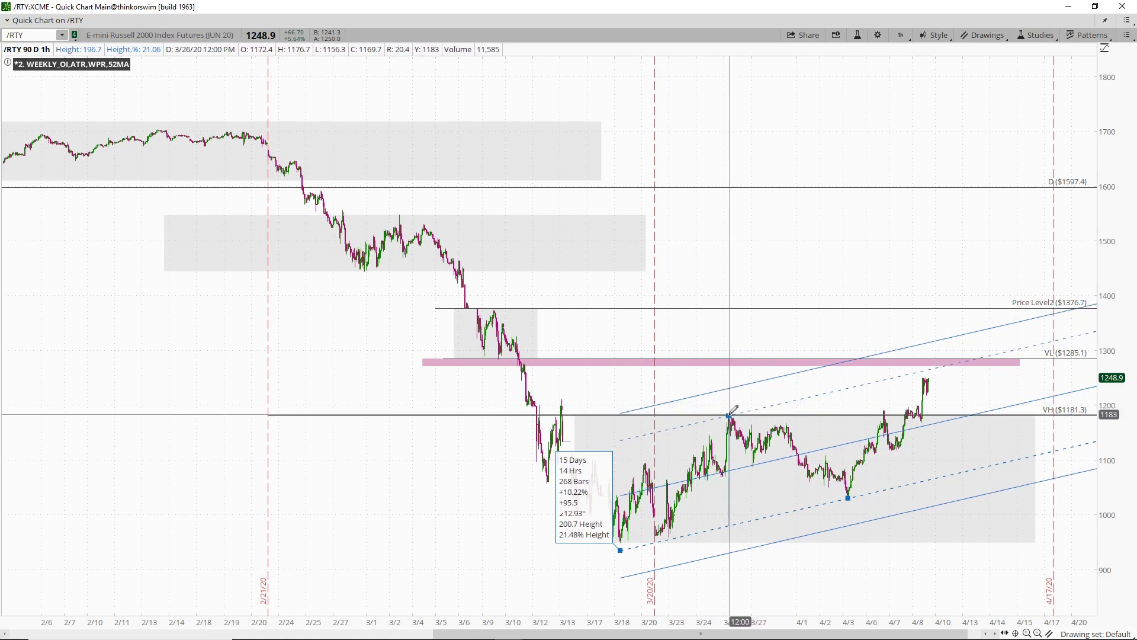
pyautogui.click(732, 410)
# Draw a falling trendline from the magenta zone at about 1278 down to about 1218 to project a pullback
pyautogui.scroll(3, 252, 584)
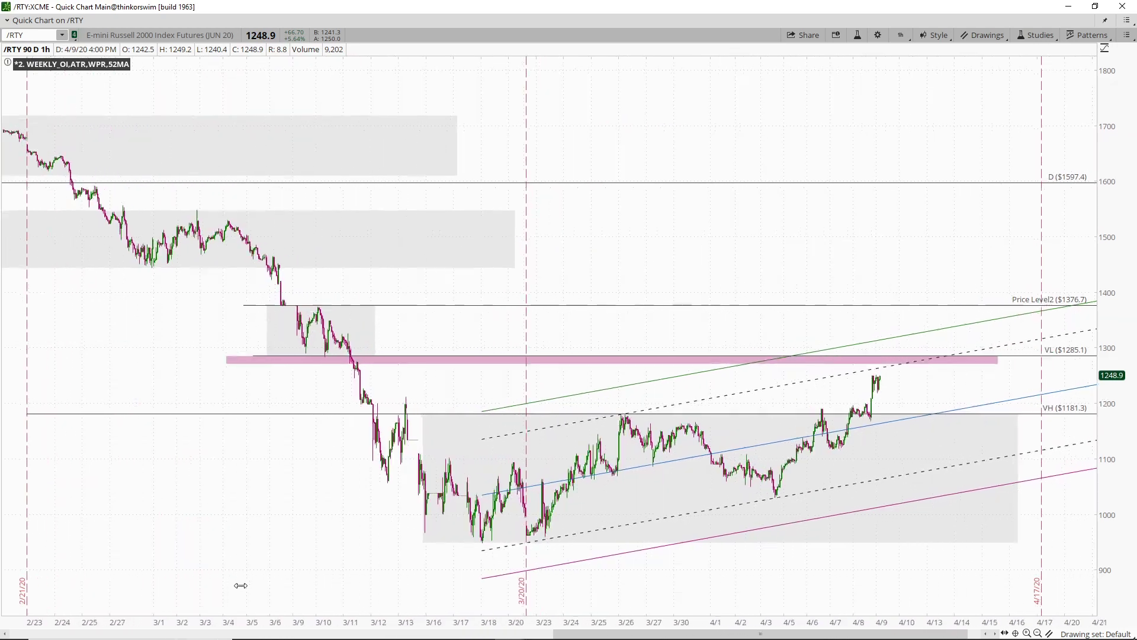
pyautogui.scroll(2, 251, 585)
pyautogui.scroll(3, 272, 582)
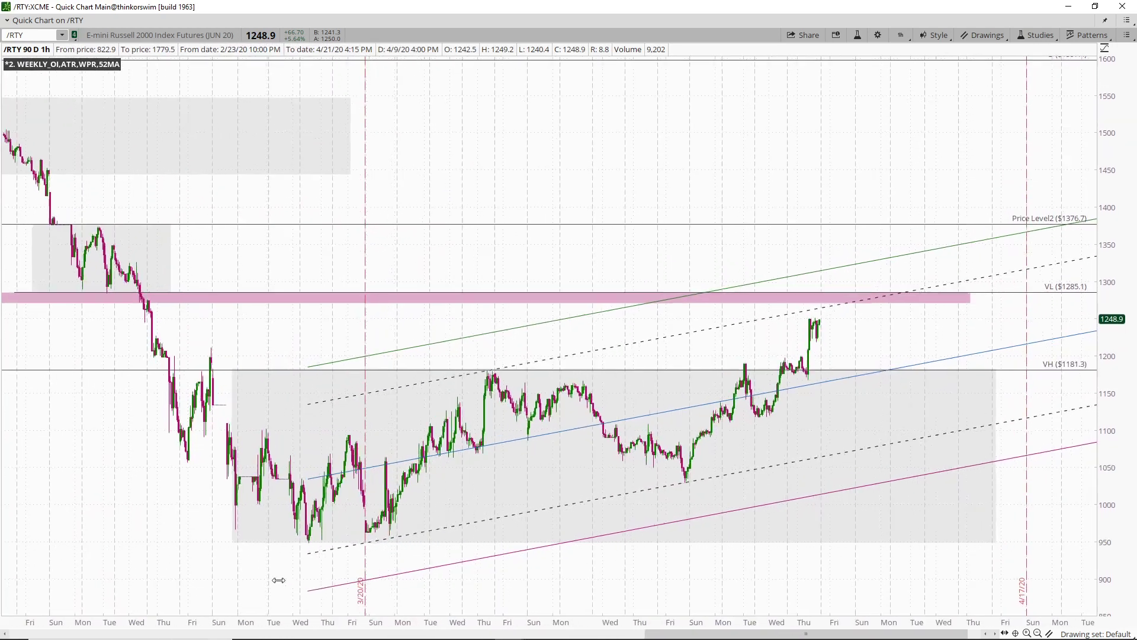
pyautogui.scroll(2, 284, 582)
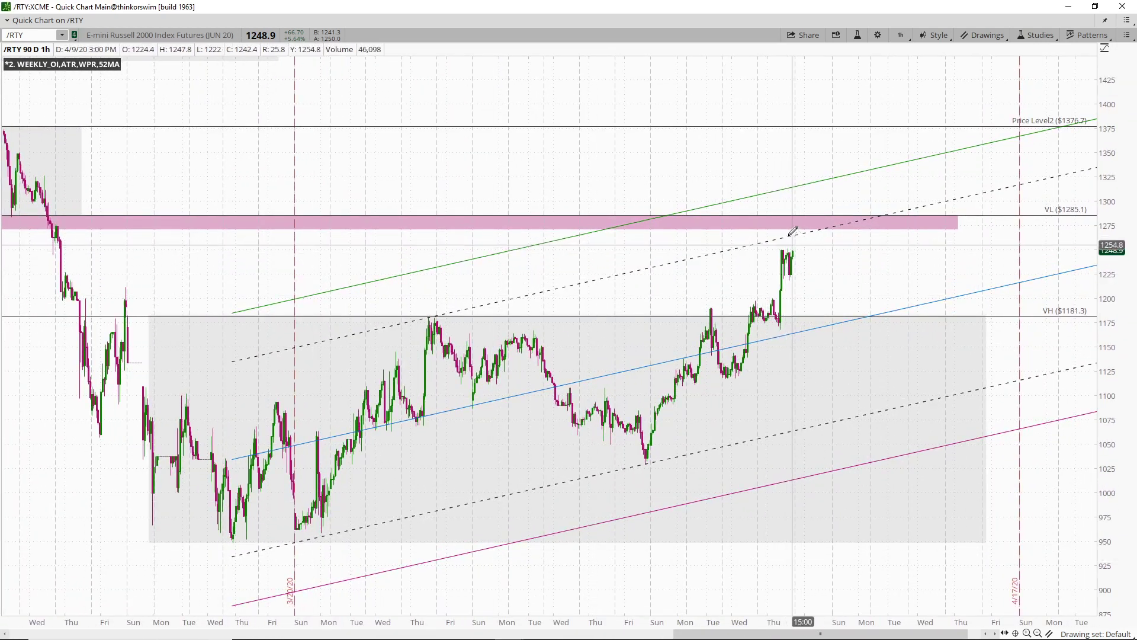
pyautogui.rightClick(769, 137)
pyautogui.click(794, 195)
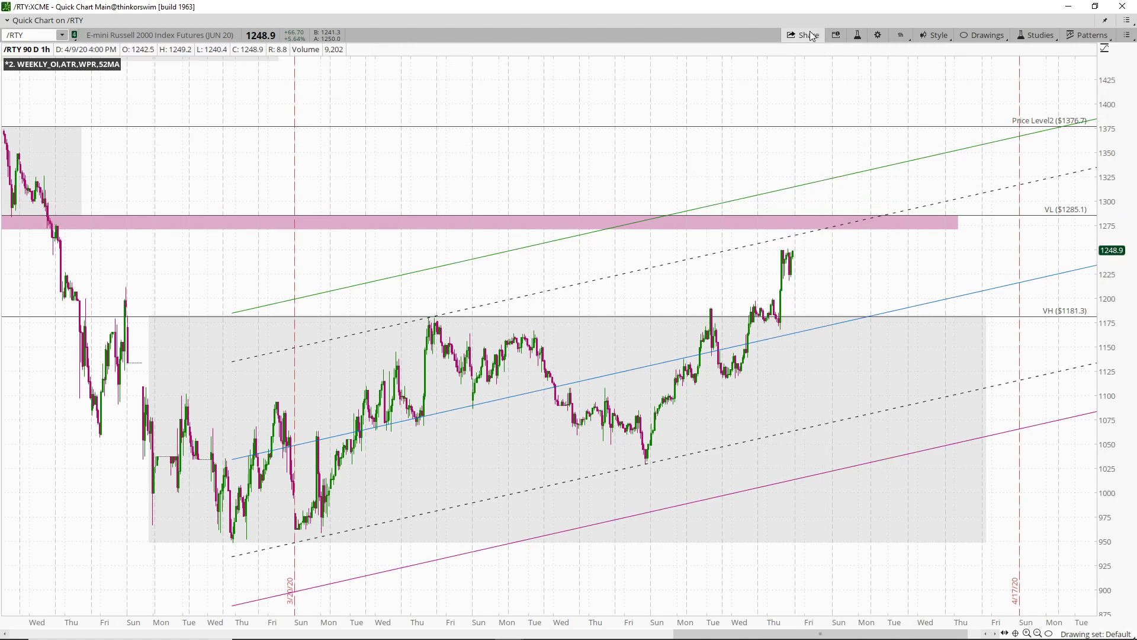
pyautogui.rightClick(675, 111)
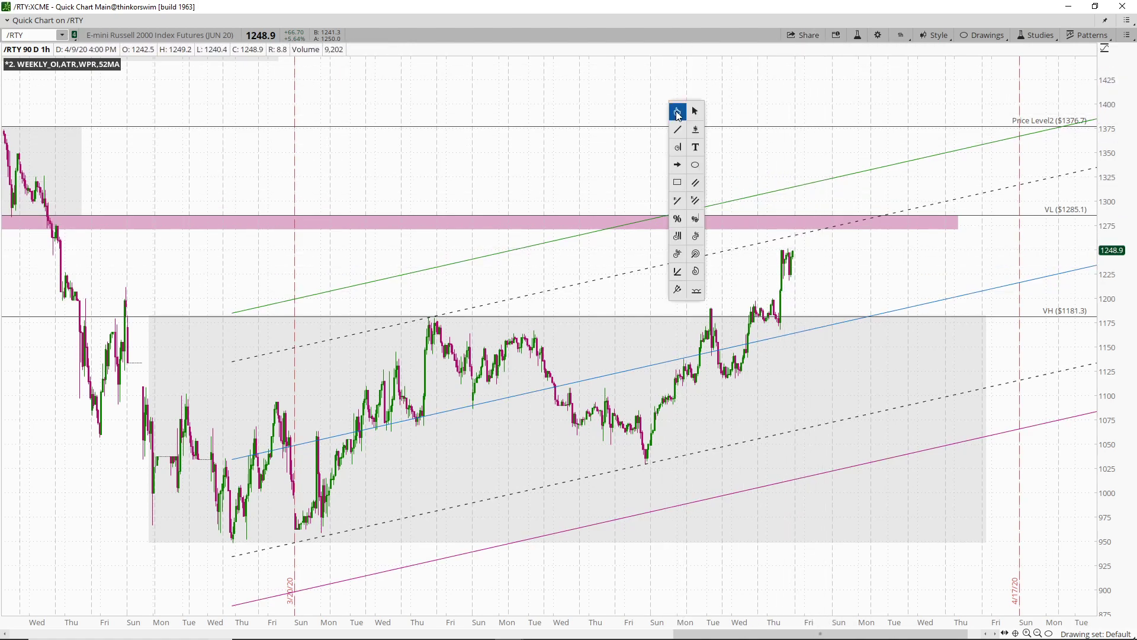
pyautogui.click(678, 130)
pyautogui.click(799, 222)
pyautogui.click(859, 281)
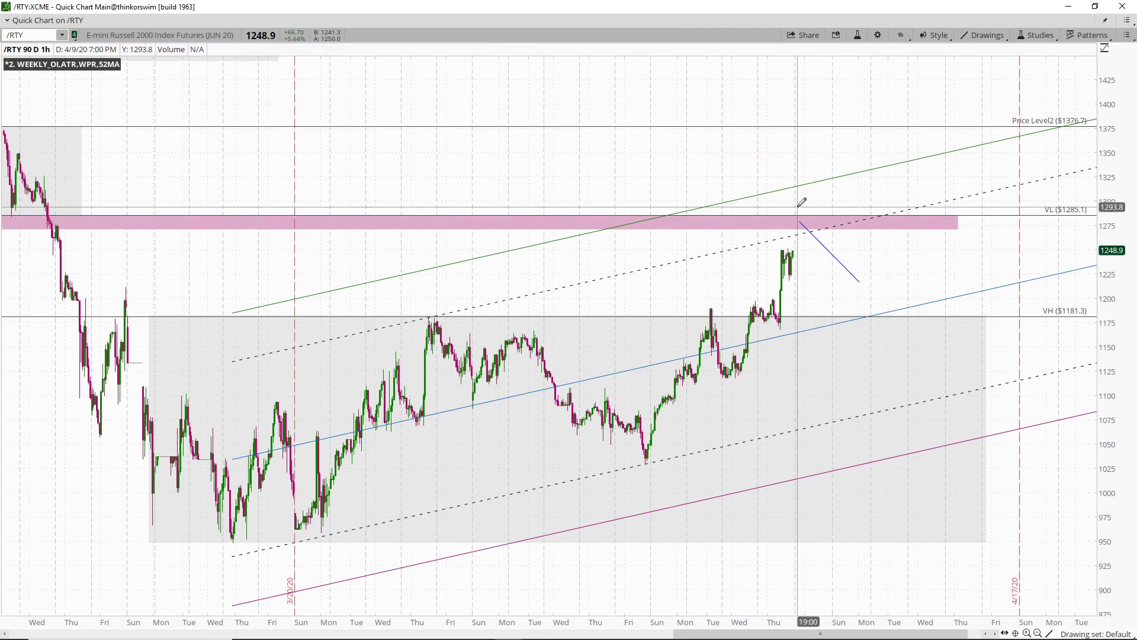
# Draw an alternative price path with trendlines from the latest price up to about 1350 and back down to about 1245
pyautogui.click(793, 250)
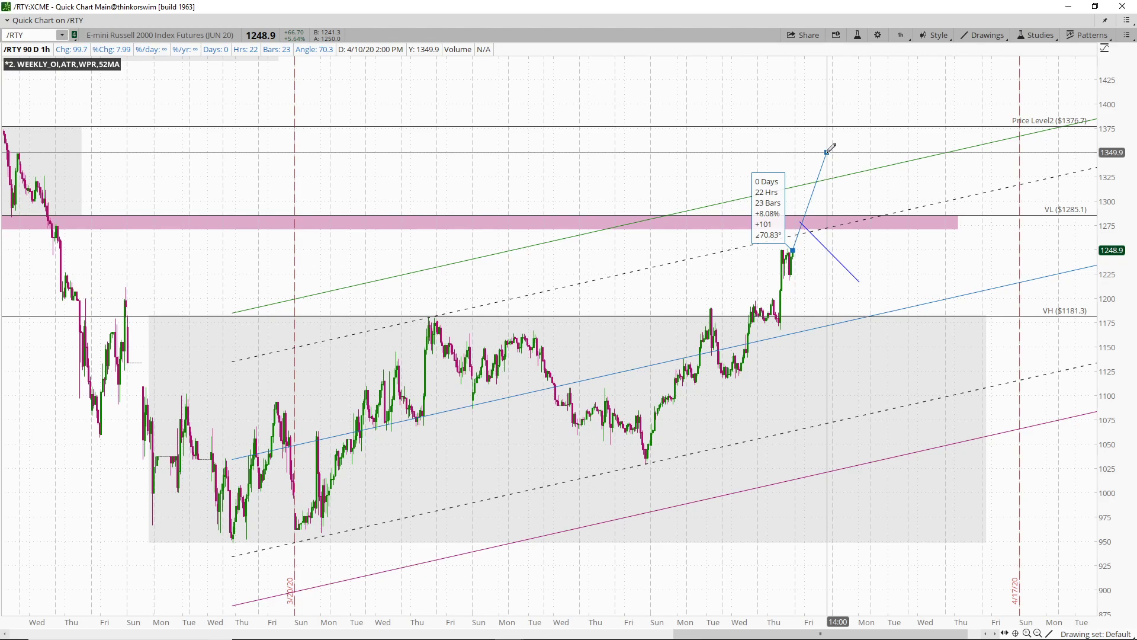
pyautogui.click(827, 152)
pyautogui.click(827, 152)
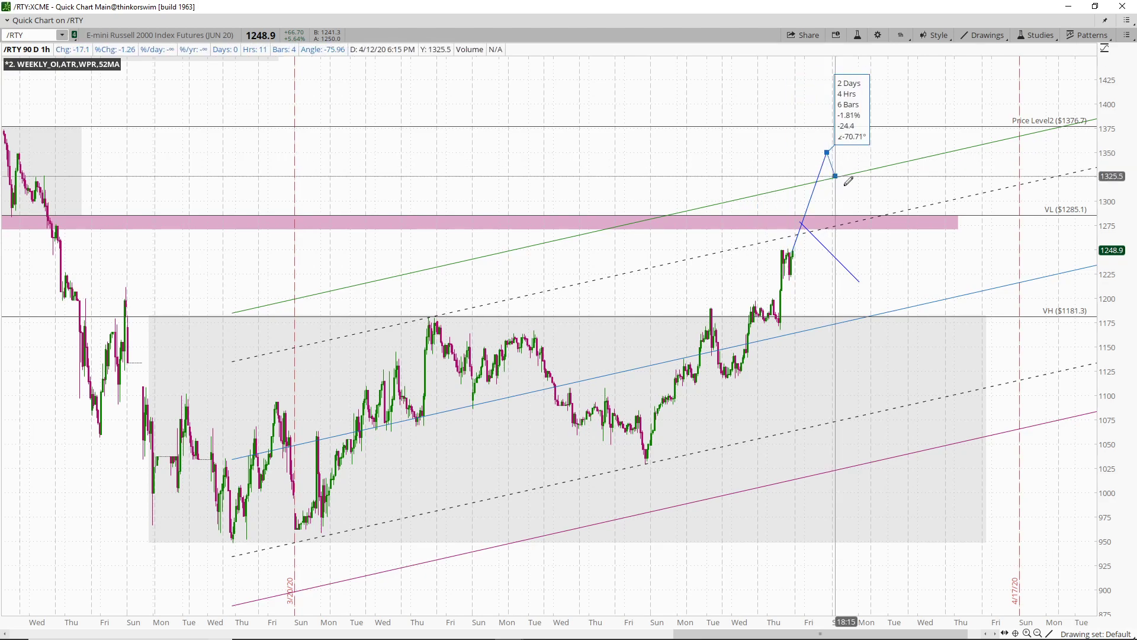
pyautogui.click(899, 254)
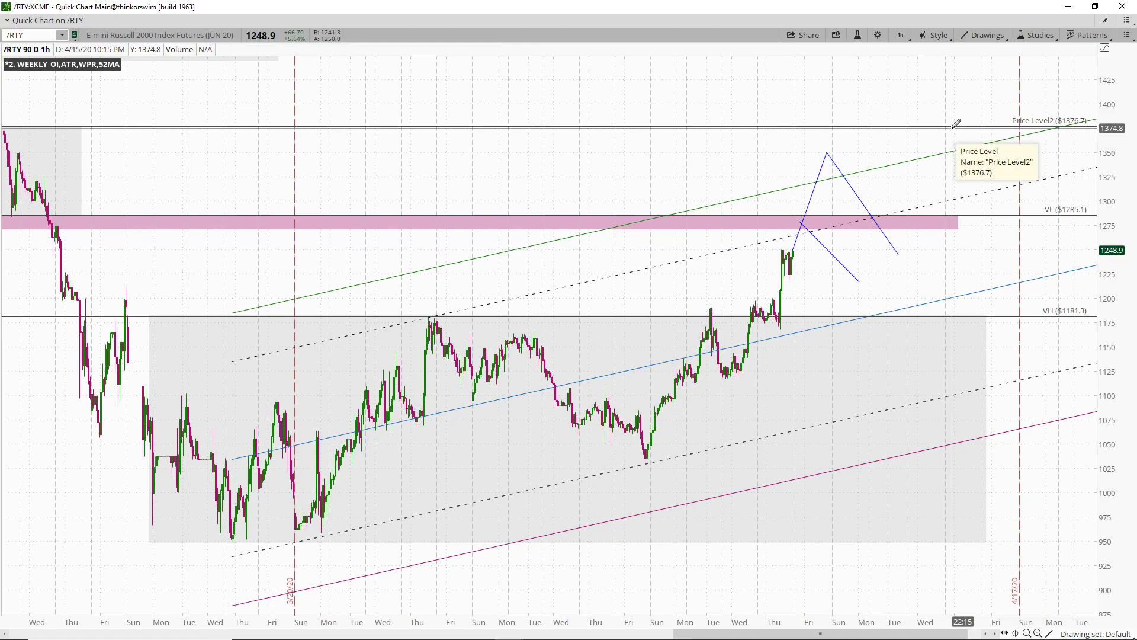
# Draw a rising support trendline from the 4/3 low at about 1029.7 to about 1248.1 on 4/13
pyautogui.middleClick(971, 136)
pyautogui.click(971, 136)
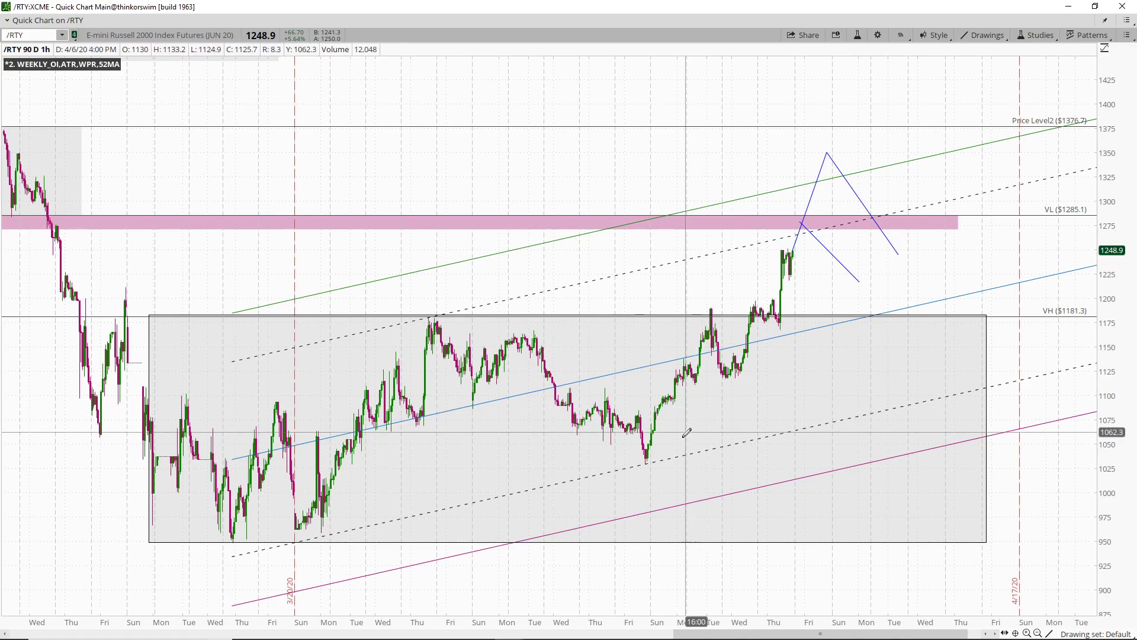
pyautogui.click(645, 462)
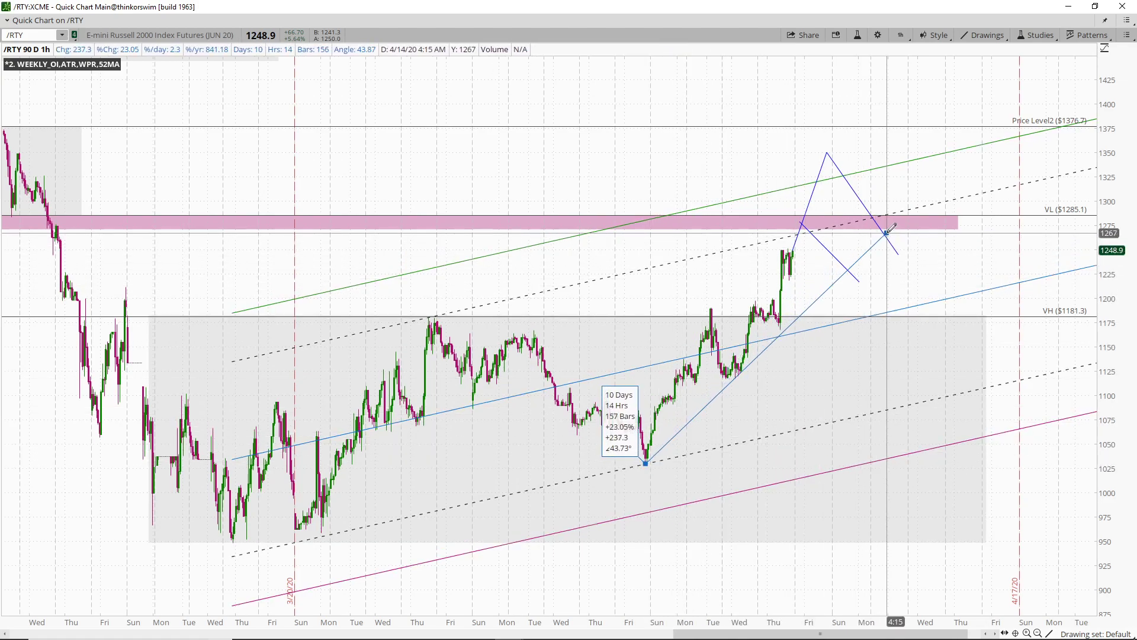
pyautogui.click(863, 252)
# Change the color of the rising support trendline from the 4/3 low to green
pyautogui.rightClick(861, 247)
pyautogui.doubleClick(860, 254)
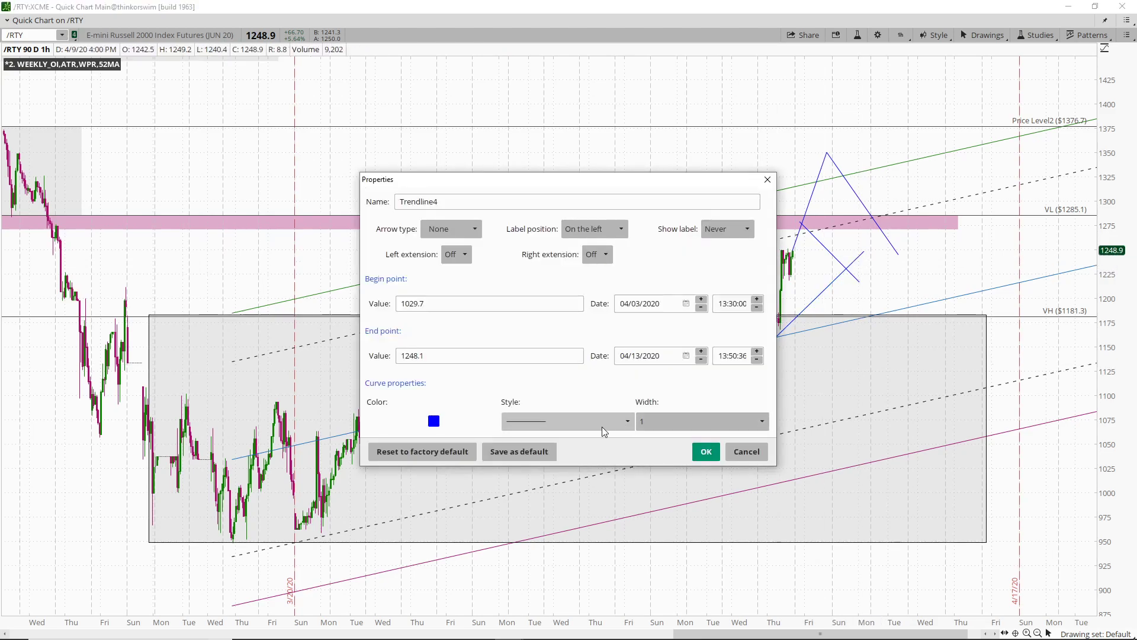
pyautogui.click(434, 420)
pyautogui.click(426, 444)
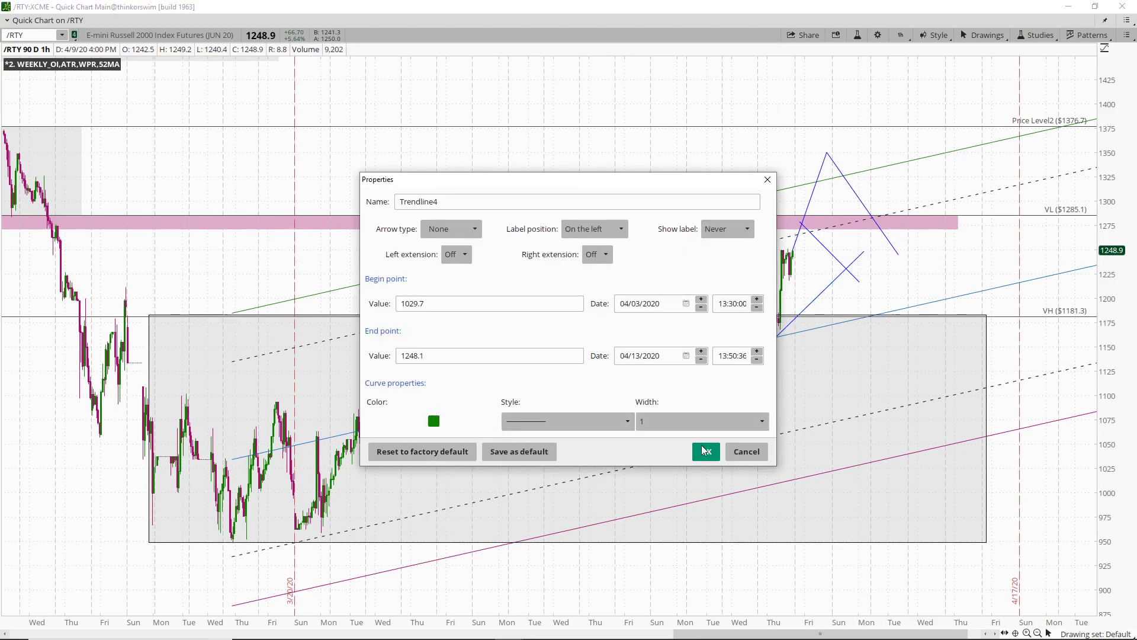
pyautogui.click(706, 451)
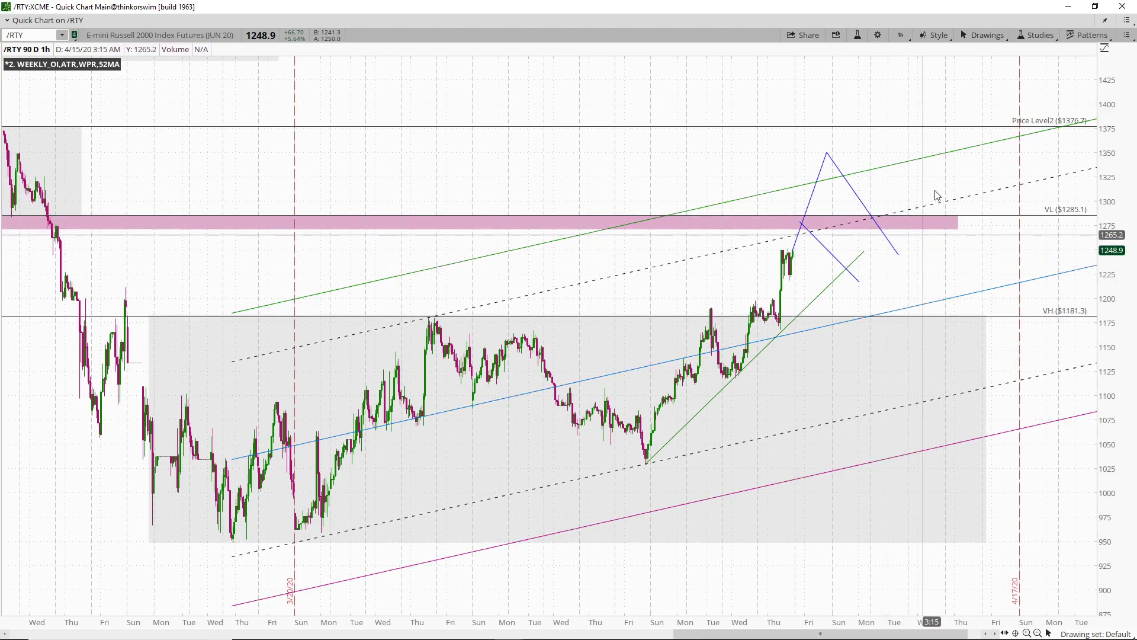
# Place two left-pointing arrow markers below the current price, at about 1115 and about 1150
pyautogui.middleClick(935, 358)
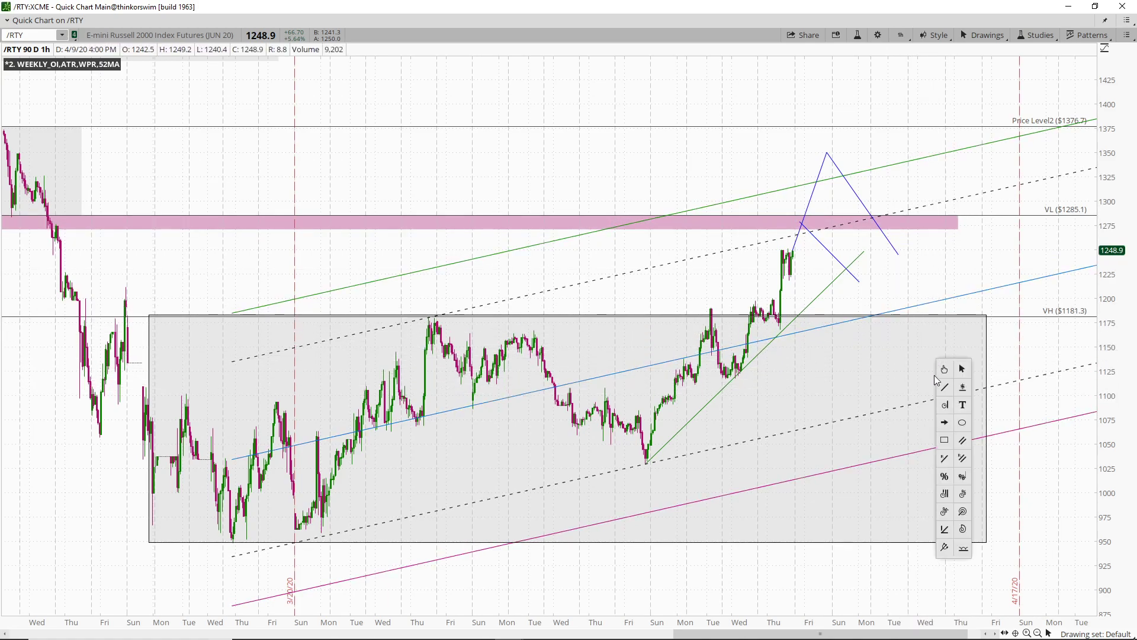
pyautogui.click(946, 423)
pyautogui.click(939, 379)
pyautogui.click(905, 344)
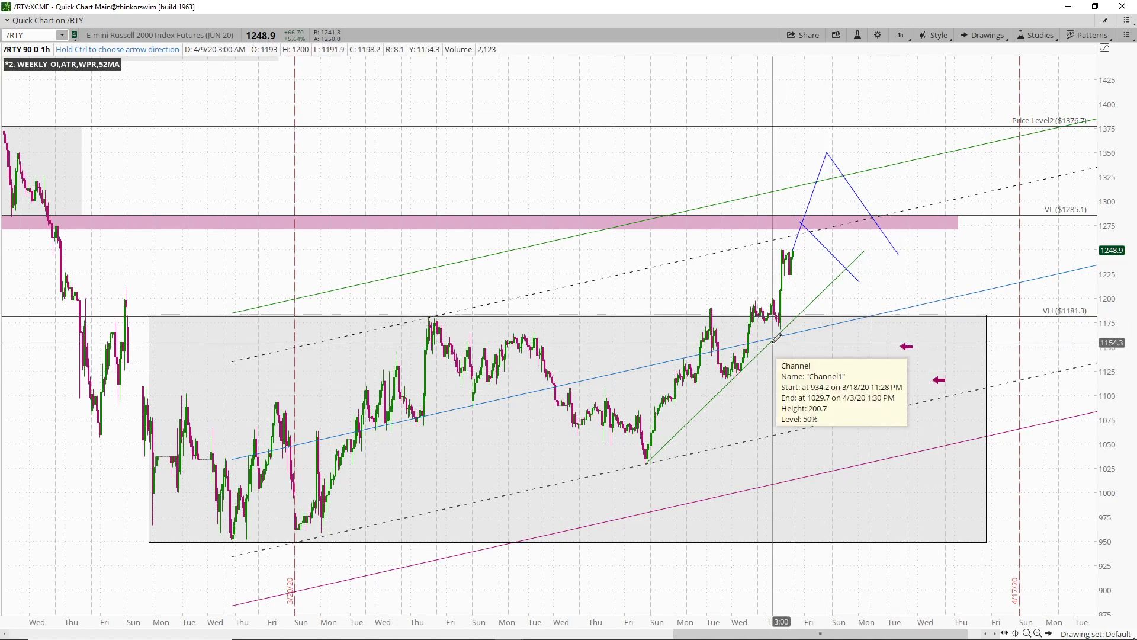
pyautogui.rightClick(901, 90)
pyautogui.click(920, 109)
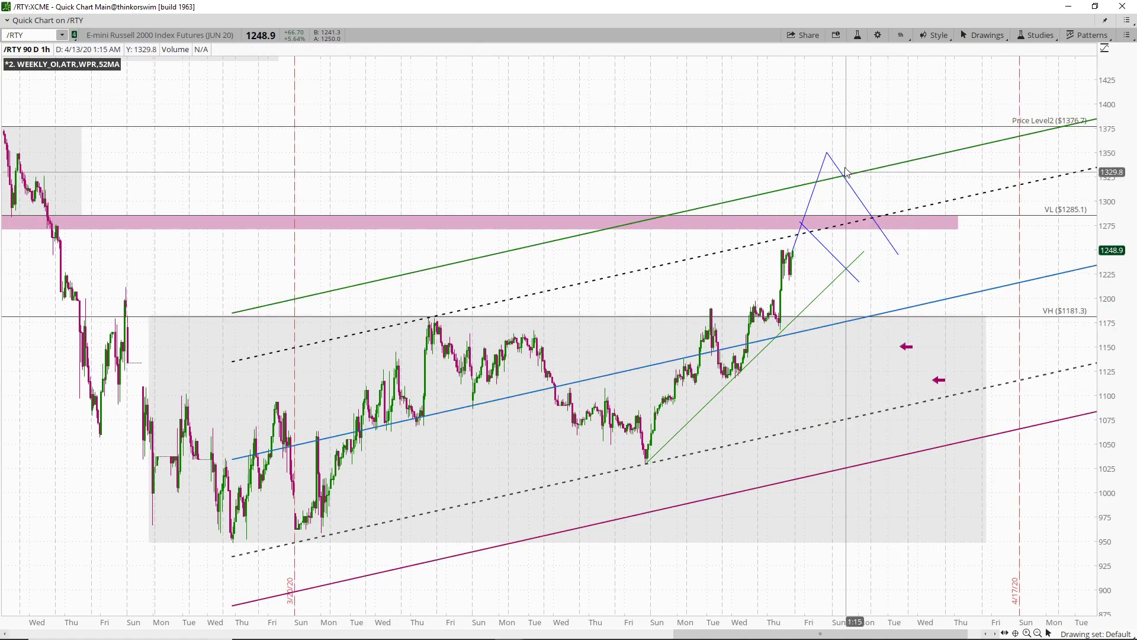
# Delete the blue projected price-path trendlines and the green rising support trendline from the 4/3 low
pyautogui.click(847, 178)
pyautogui.press('Delete')
pyautogui.click(822, 175)
pyautogui.press('Delete')
pyautogui.click(829, 251)
pyautogui.press('Delete')
pyautogui.click(835, 286)
pyautogui.press('Delete')
# Draw a rising channel from the 4/3 low through the 4/7 high, plus a zigzag price path from about 1280 down to about 1230
pyautogui.rightClick(865, 86)
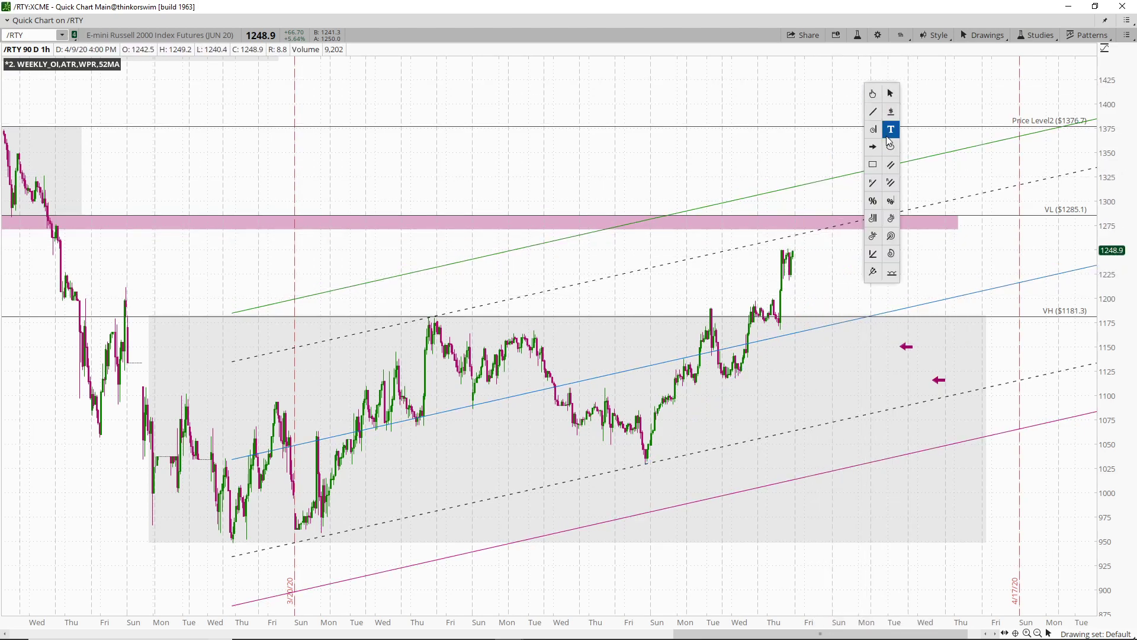
pyautogui.click(896, 167)
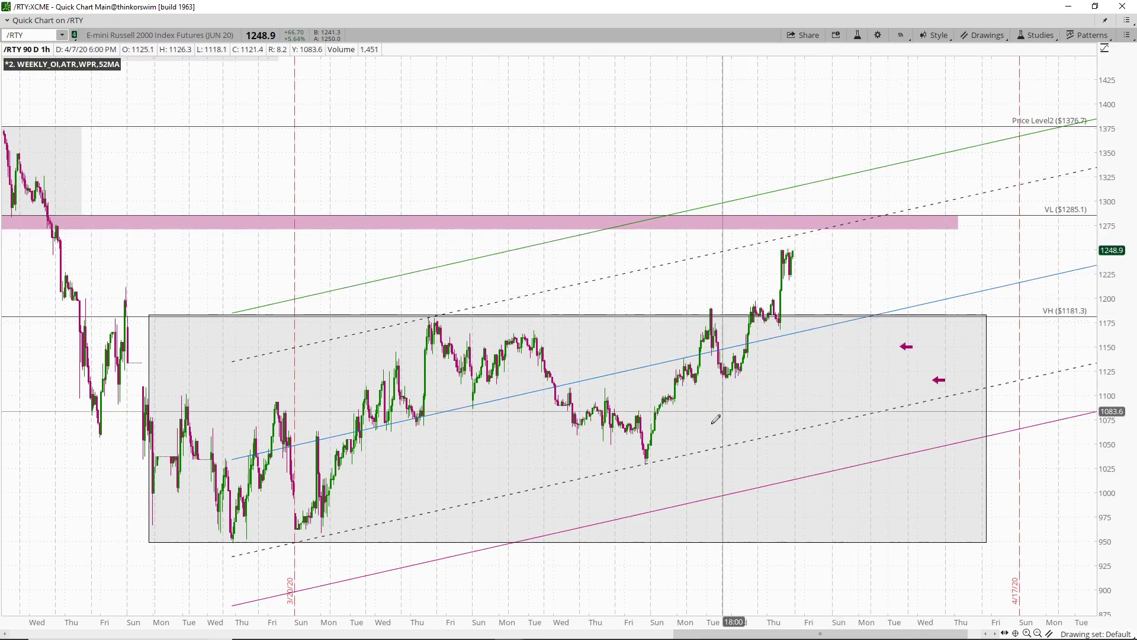
pyautogui.click(646, 462)
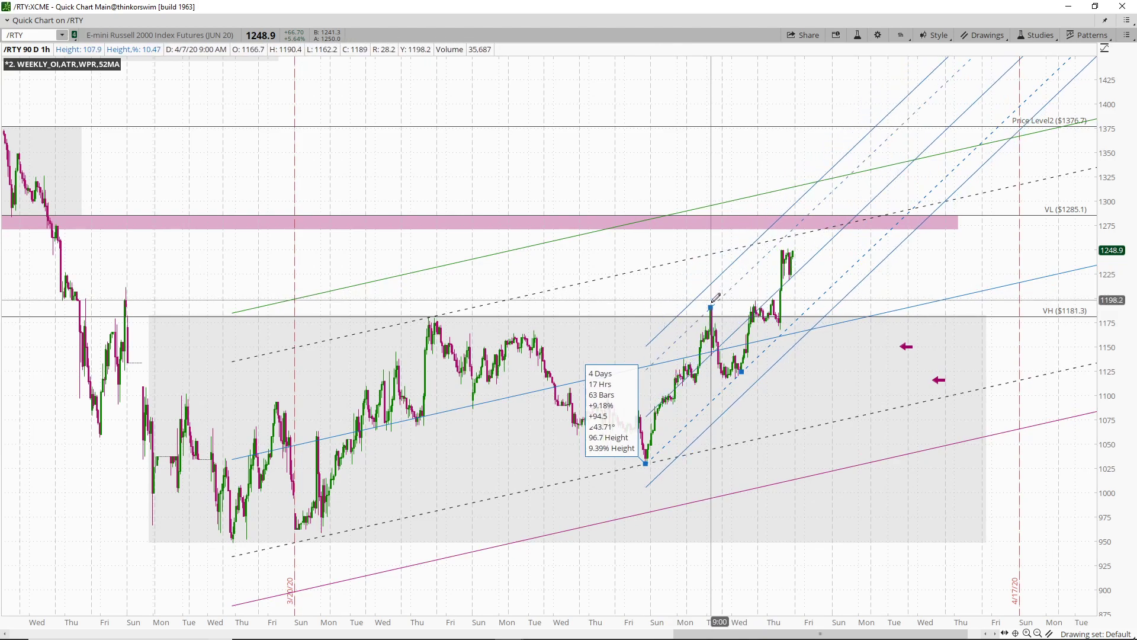
pyautogui.click(934, 152)
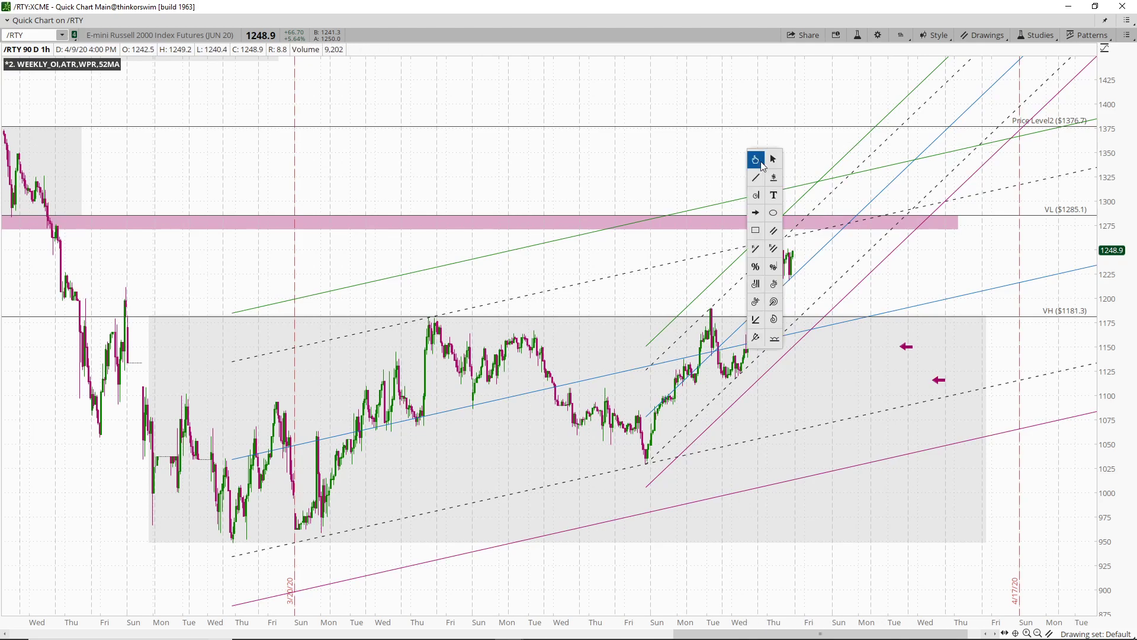
pyautogui.moveTo(803, 219)
pyautogui.mouseDown()
pyautogui.moveTo(820, 248)
pyautogui.moveTo(830, 225)
pyautogui.moveTo(850, 268)
pyautogui.moveTo(863, 233)
pyautogui.mouseUp()
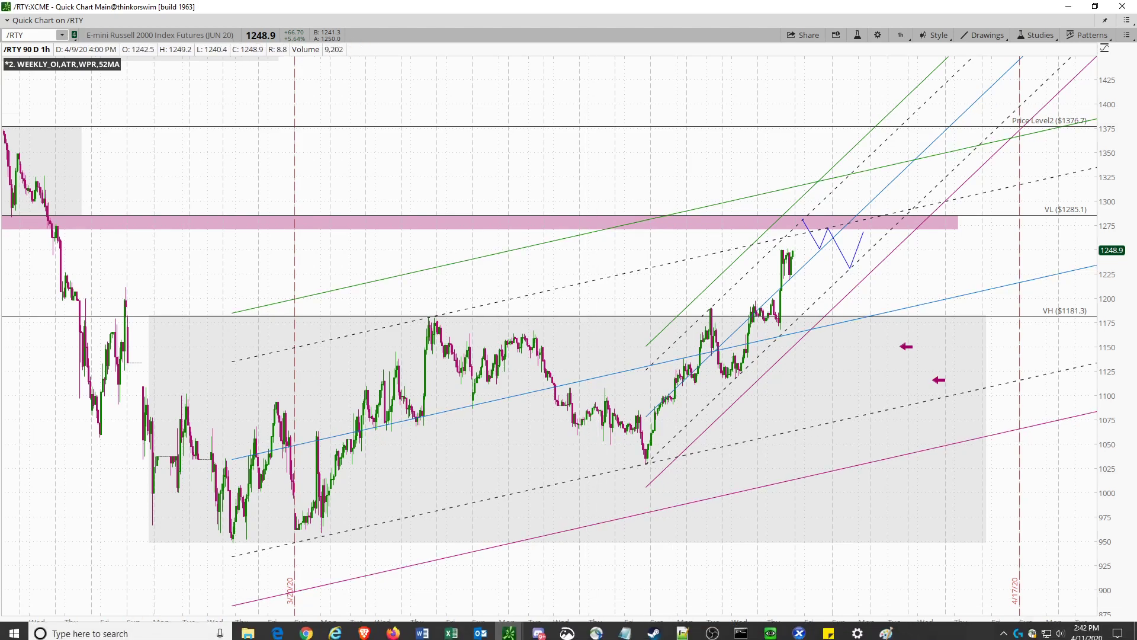
# Switch to the futures margin workbook in Excel and compare the 6-Month Index and 5 Wk Prior2 values of the stock index futures
pyautogui.click(451, 627)
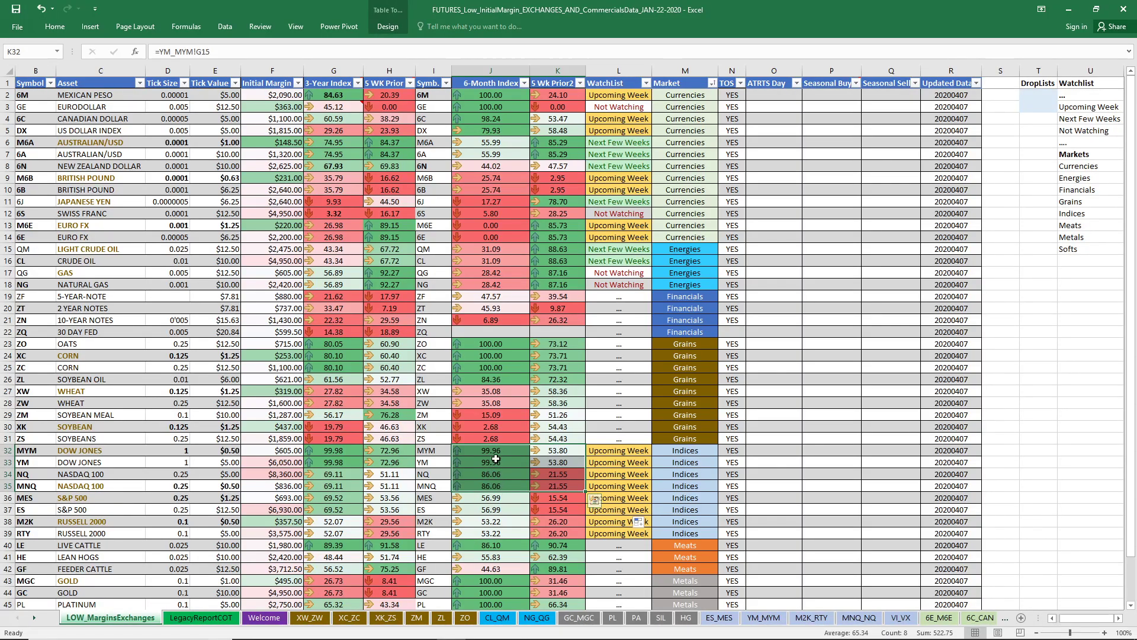
pyautogui.moveTo(502, 449); pyautogui.dragTo(489, 498)
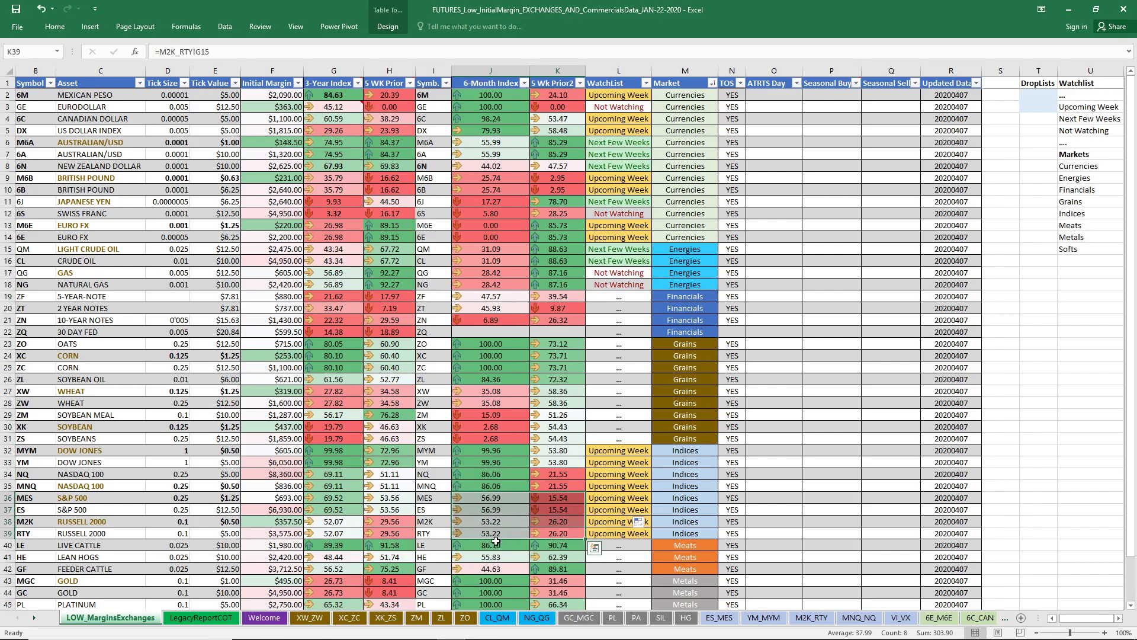
# Open the M2K_RTY sheet and examine the 6-month values back to 20191126 and the 3-year values from 20190618 to 20190910
pyautogui.click(811, 617)
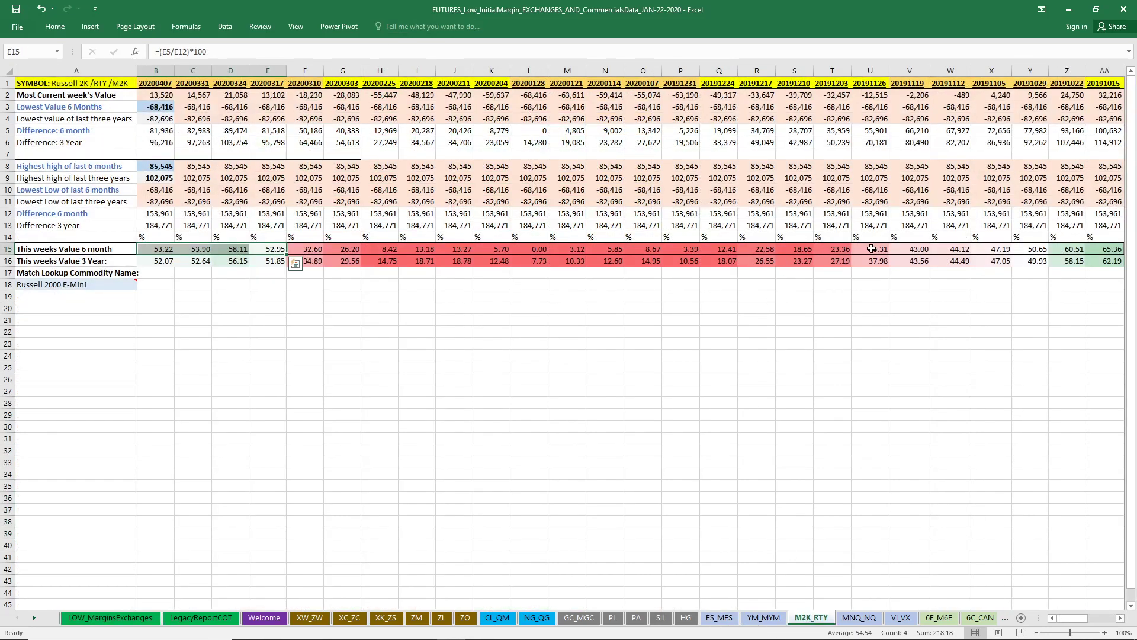
pyautogui.moveTo(889, 251); pyautogui.dragTo(313, 246)
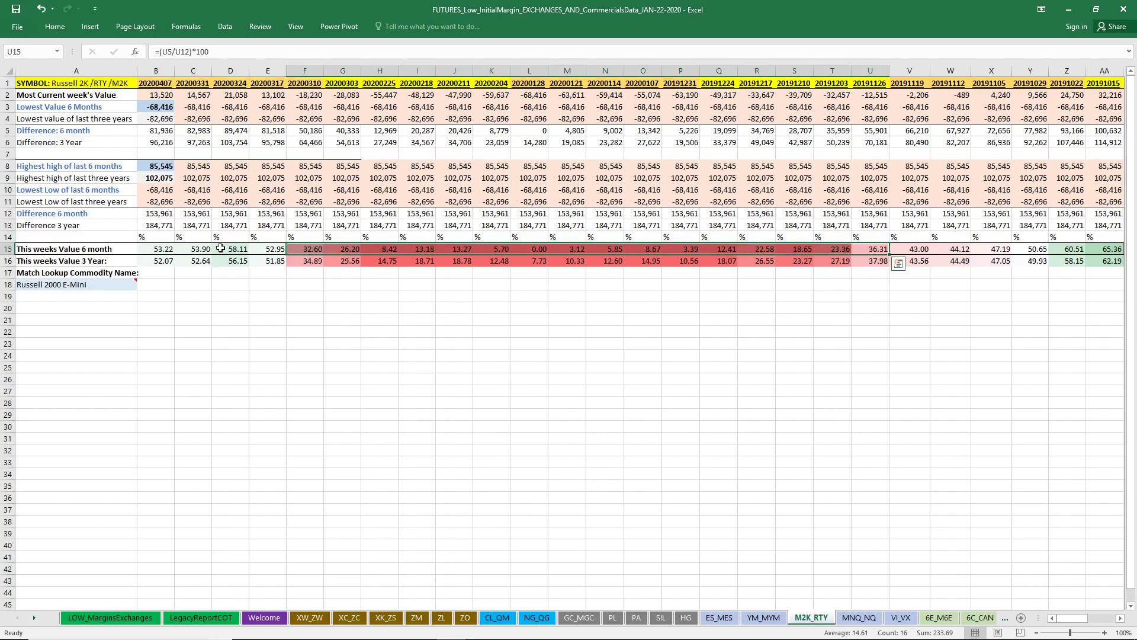
pyautogui.moveTo(1070, 619); pyautogui.dragTo(1092, 619)
pyautogui.moveTo(953, 261); pyautogui.dragTo(478, 261)
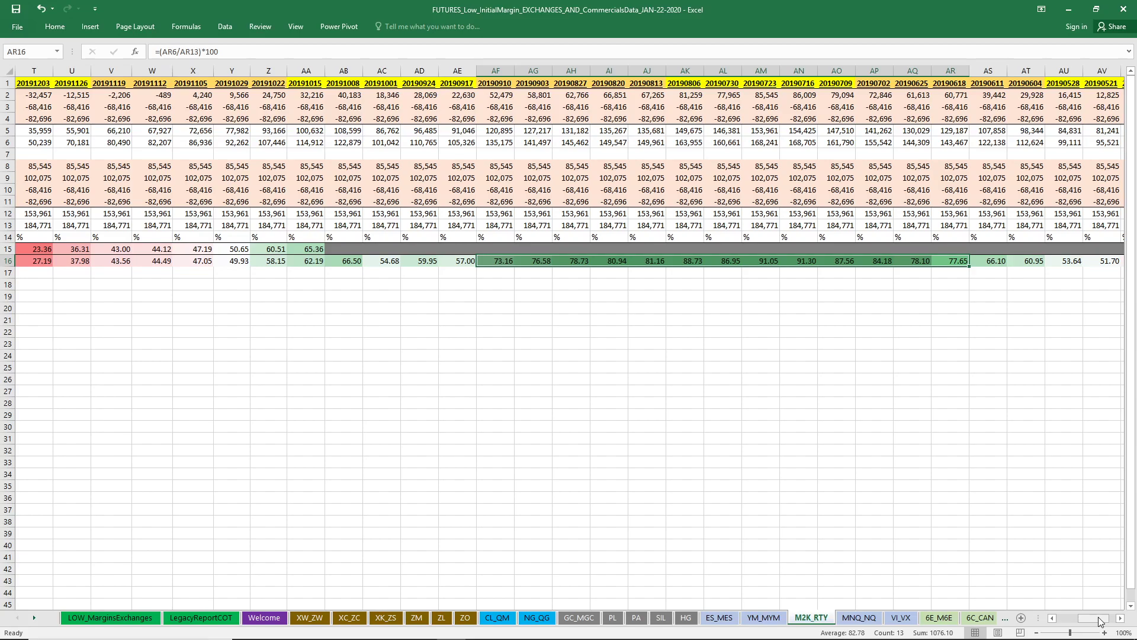
# Examine the most recent weeks' 6-month values from 20200407 back, and the Most Current week's Value figures from 20200407 to 20200317
pyautogui.moveTo(1100, 620); pyautogui.dragTo(1073, 620)
pyautogui.moveTo(272, 250); pyautogui.dragTo(167, 251)
pyautogui.click(196, 250)
pyautogui.moveTo(201, 249); pyautogui.dragTo(167, 250)
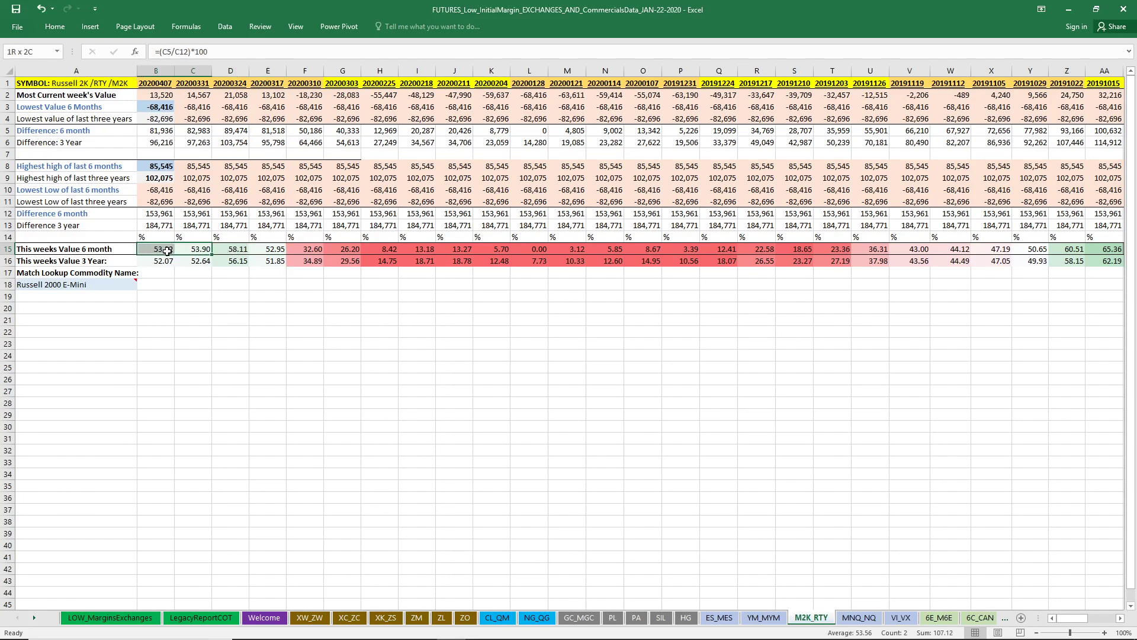
pyautogui.moveTo(240, 249); pyautogui.dragTo(167, 250)
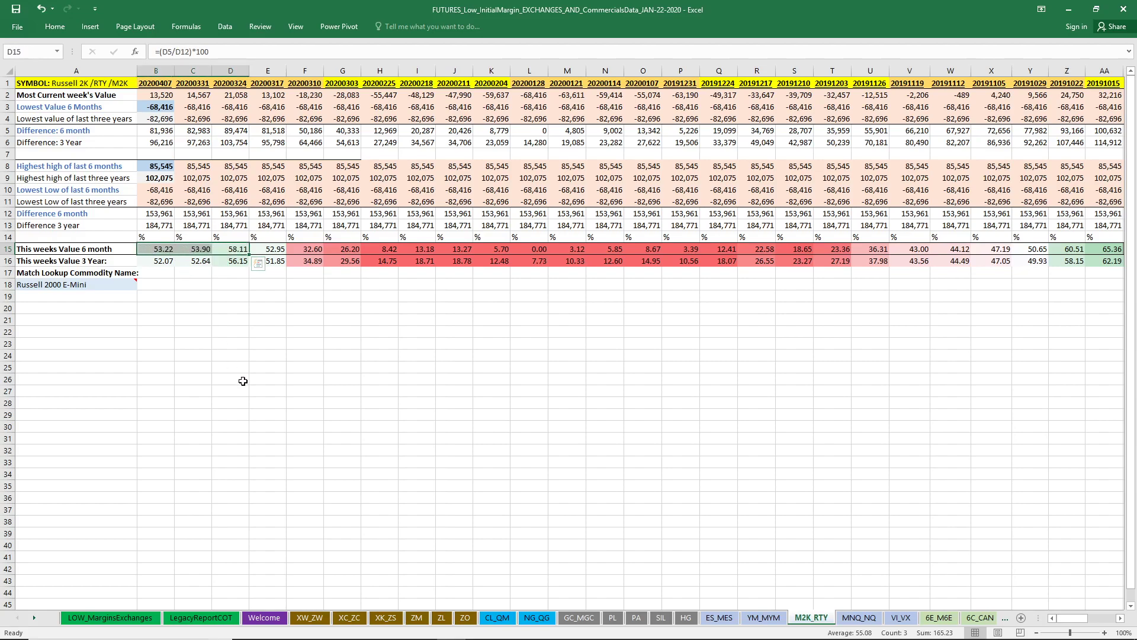
pyautogui.moveTo(165, 95); pyautogui.dragTo(269, 92)
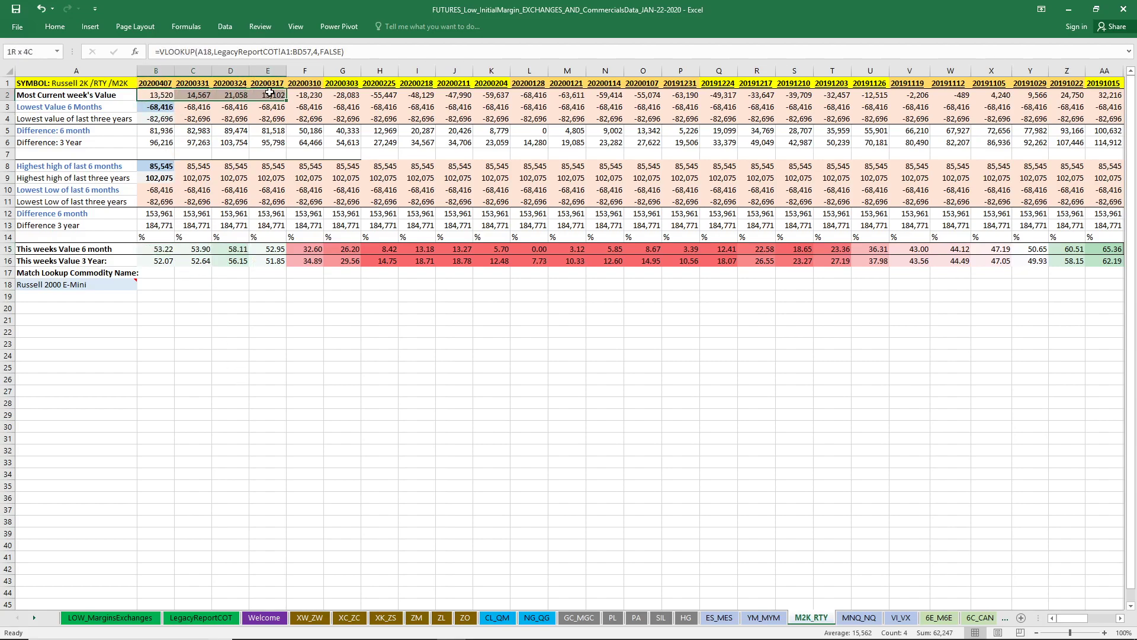